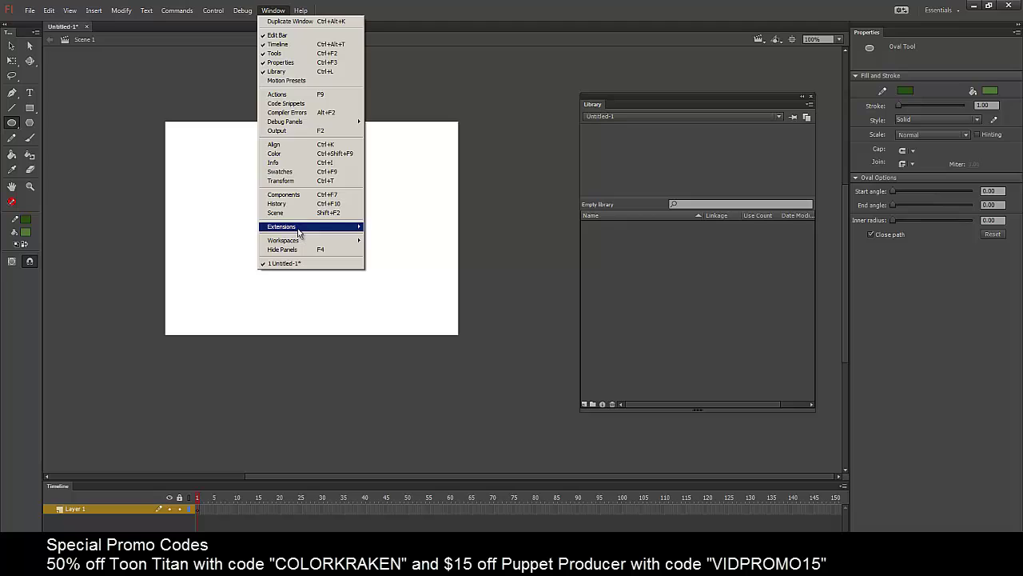
# Step: Open the Toon Titan extension beside the stage and draw a filled purple circle about 202 px in diameter on the stage
pyautogui.moveTo(294, 227)
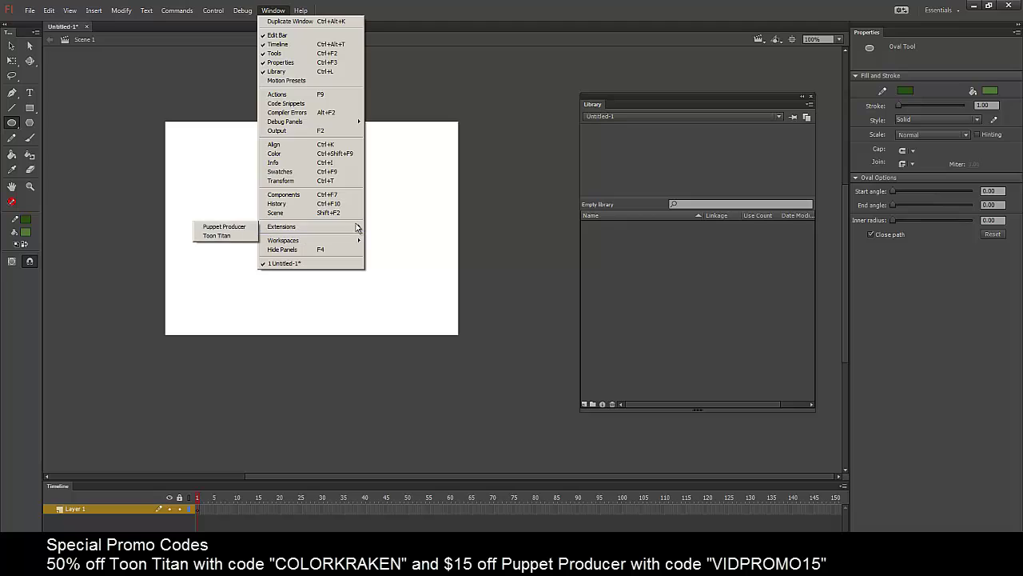
pyautogui.click(223, 236)
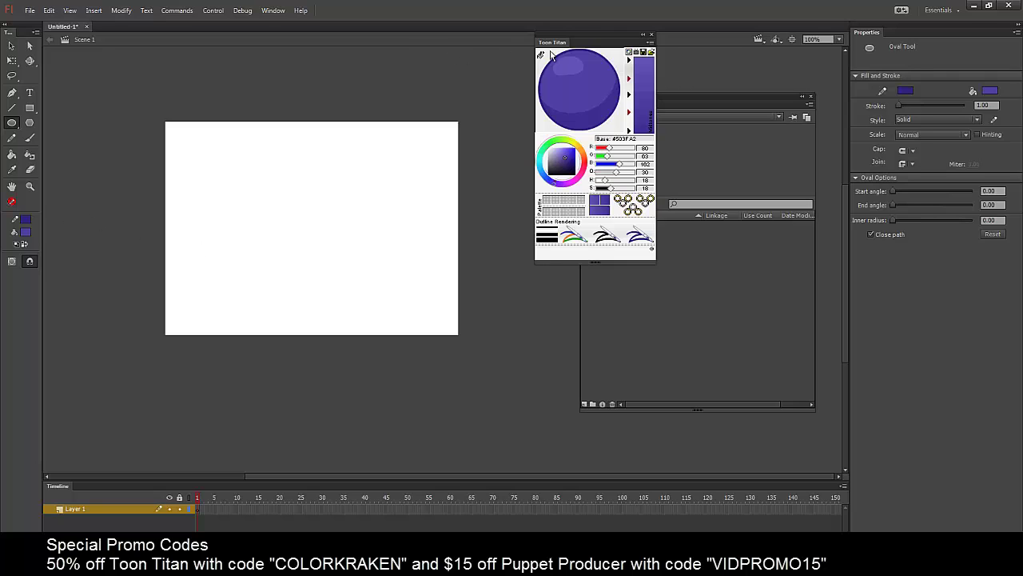
pyautogui.moveTo(552, 50); pyautogui.dragTo(485, 86)
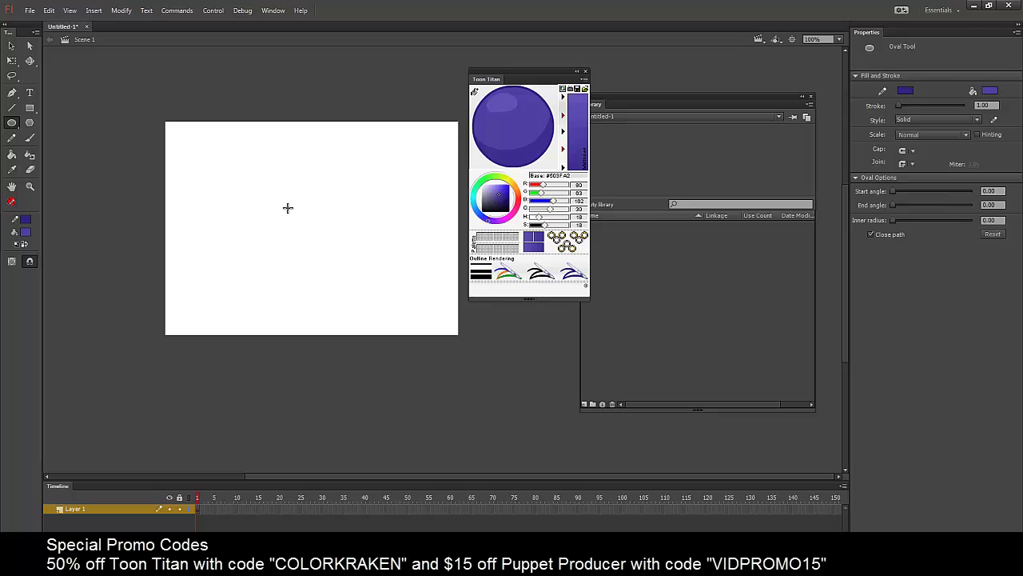
pyautogui.moveTo(288, 208)
pyautogui.mouseDown()
pyautogui.moveTo(359, 283)
pyautogui.moveTo(338, 251)
pyautogui.moveTo(344, 258)
pyautogui.mouseUp()
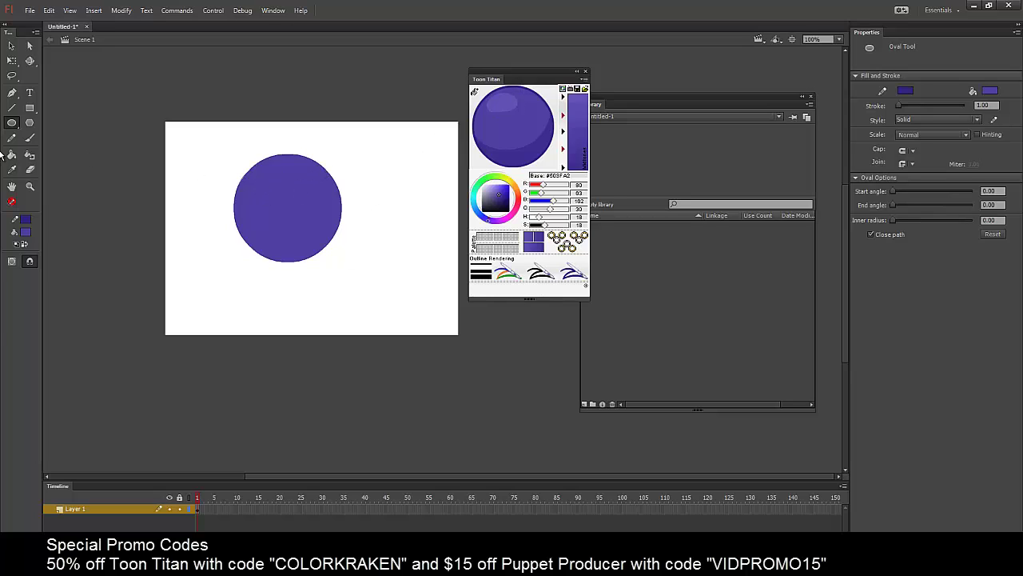
# Step: Draw a red freehand Pencil curve across the lower part of the ball as the shadow boundary, extending past both edges
pyautogui.click(11, 107)
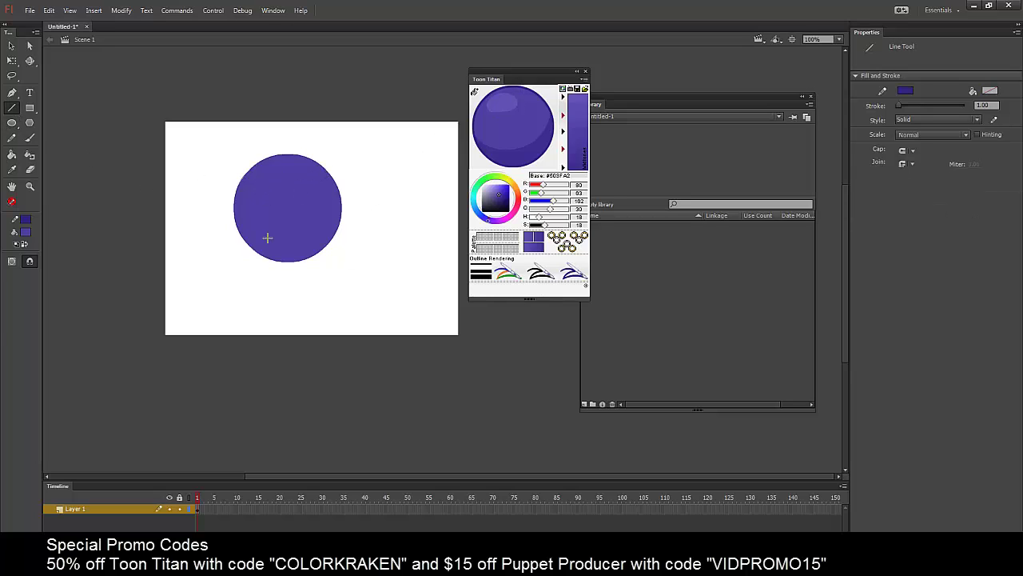
pyautogui.click(11, 137)
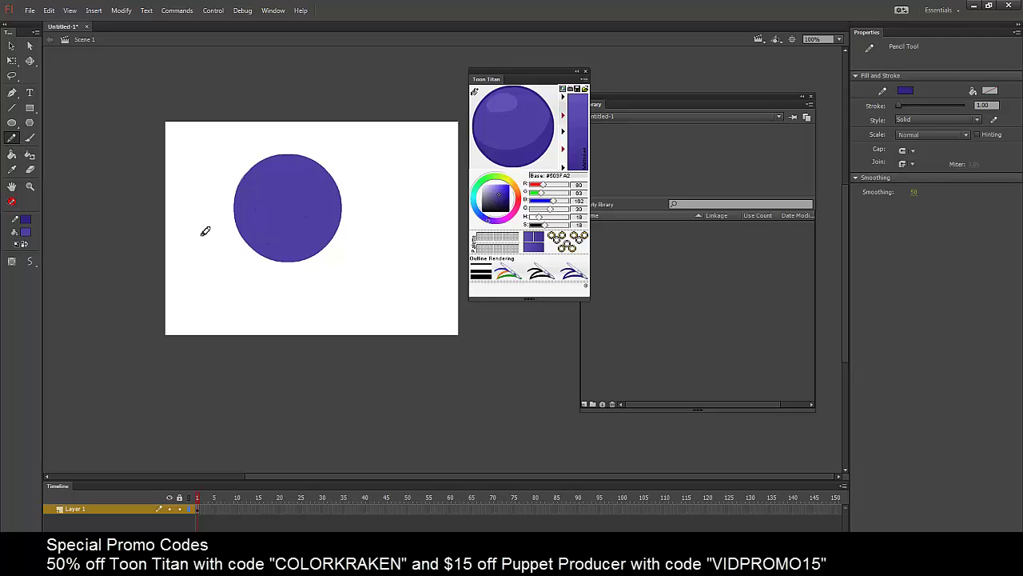
pyautogui.click(25, 219)
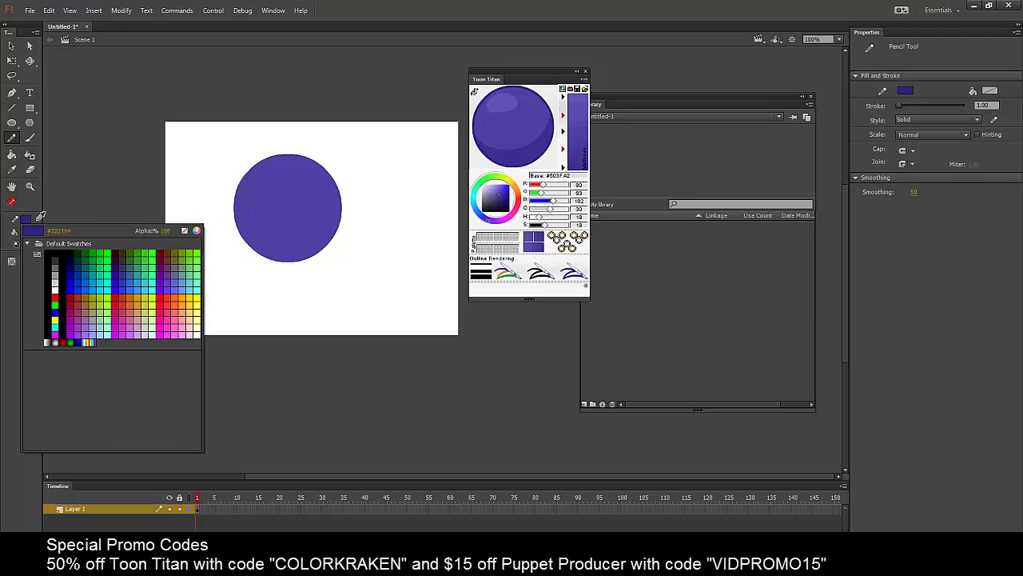
pyautogui.click(63, 289)
pyautogui.moveTo(225, 220); pyautogui.dragTo(246, 235)
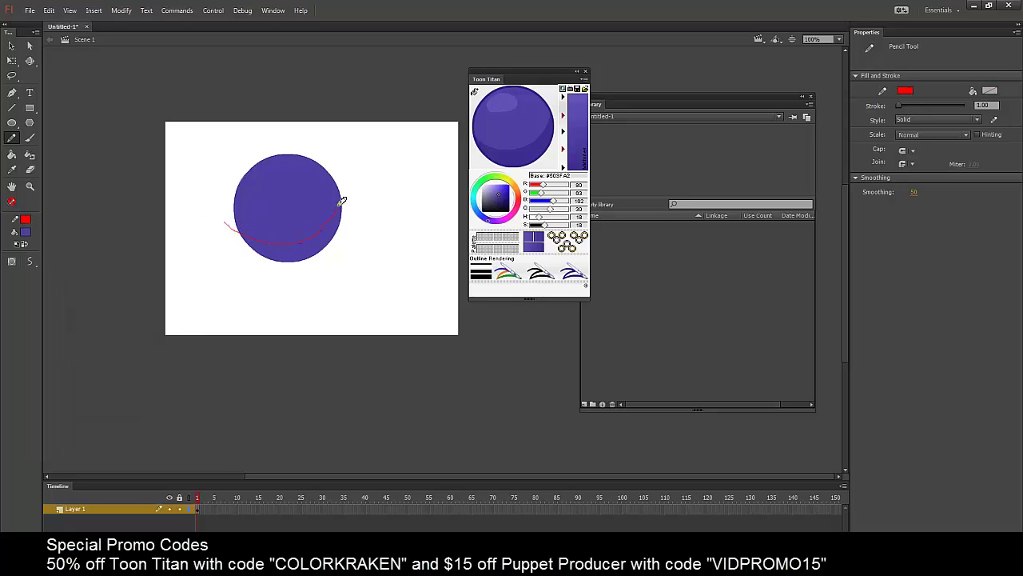
pyautogui.moveTo(344, 173); pyautogui.dragTo(342, 175)
# Step: Smooth the red shadow curve across the ball
pyautogui.click(12, 46)
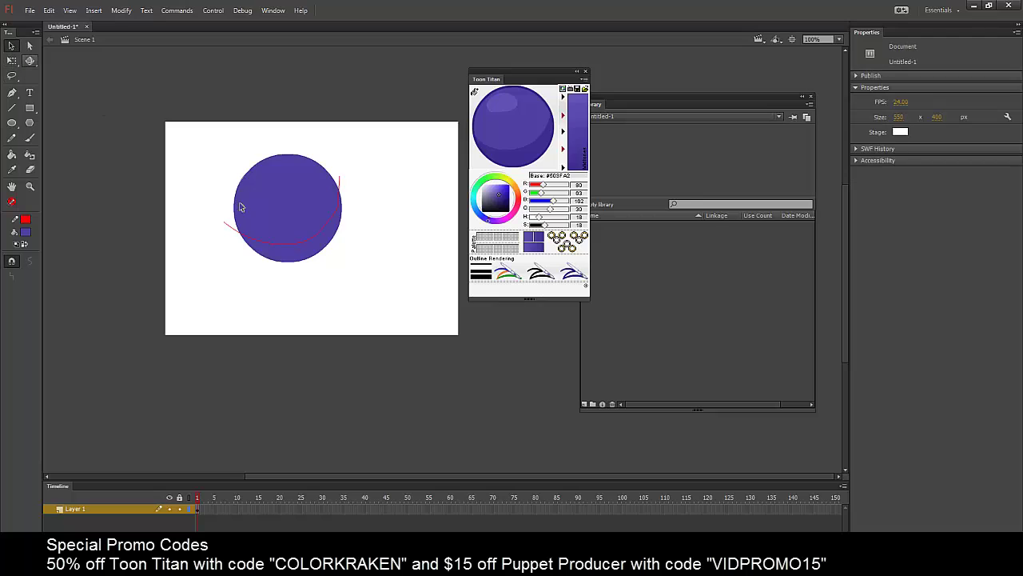
pyautogui.click(286, 249)
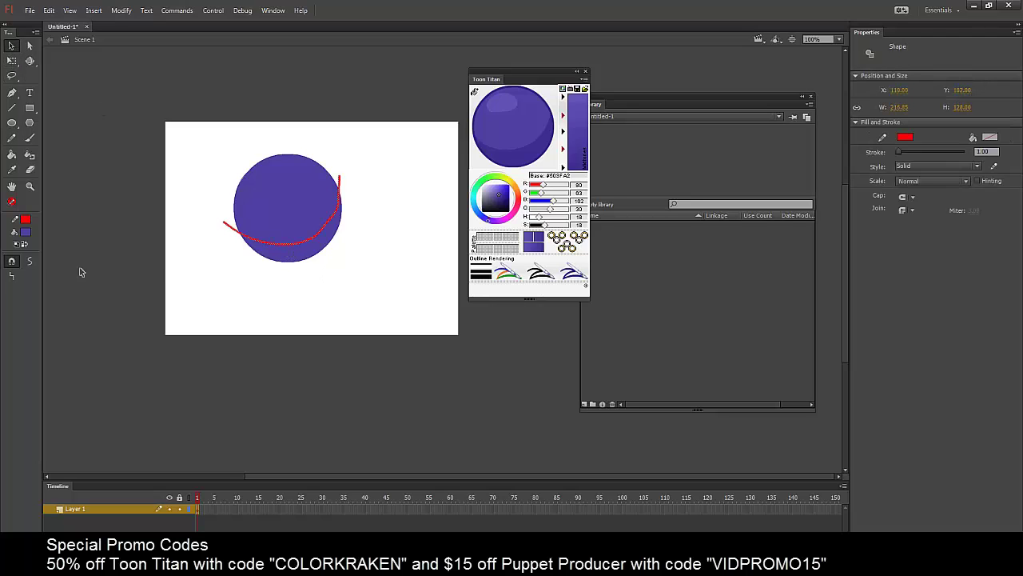
pyautogui.click(33, 262)
pyautogui.click(156, 255)
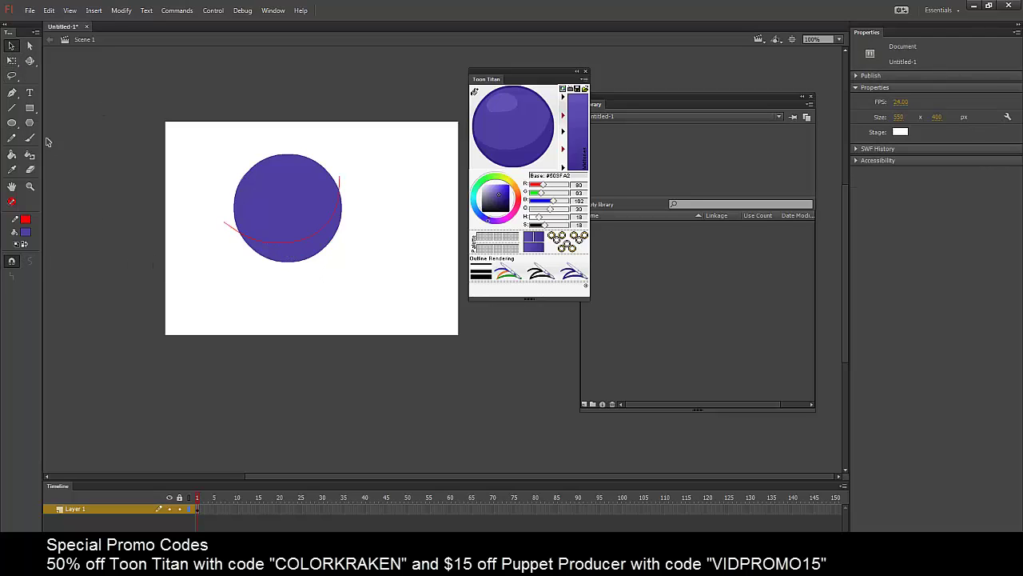
# Step: Draw a red circle about 63 px wide in the ball's upper left and flatten it into a slightly tilted highlight ellipse
pyautogui.click(11, 123)
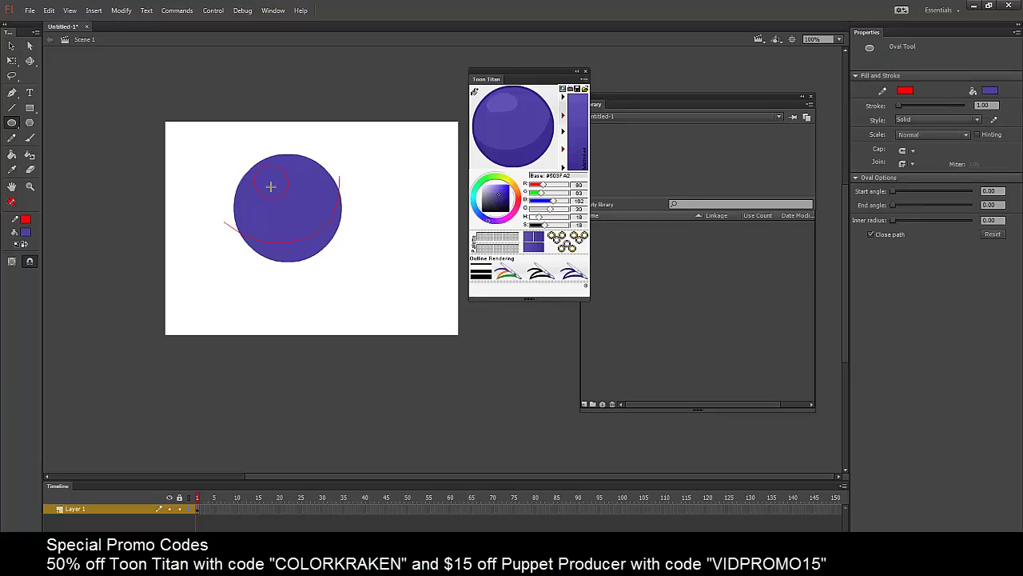
pyautogui.click(11, 46)
pyautogui.click(281, 197)
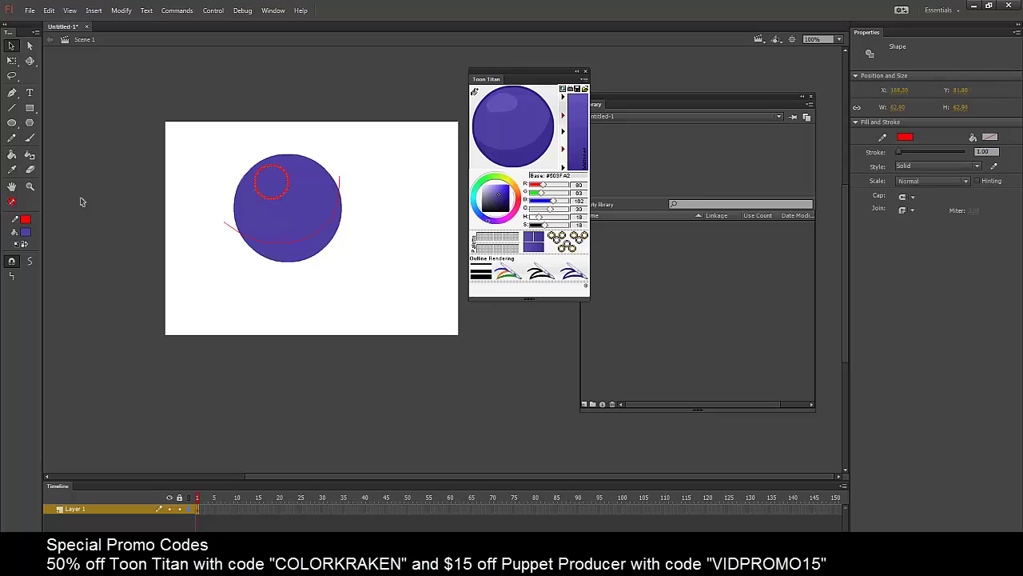
pyautogui.click(11, 60)
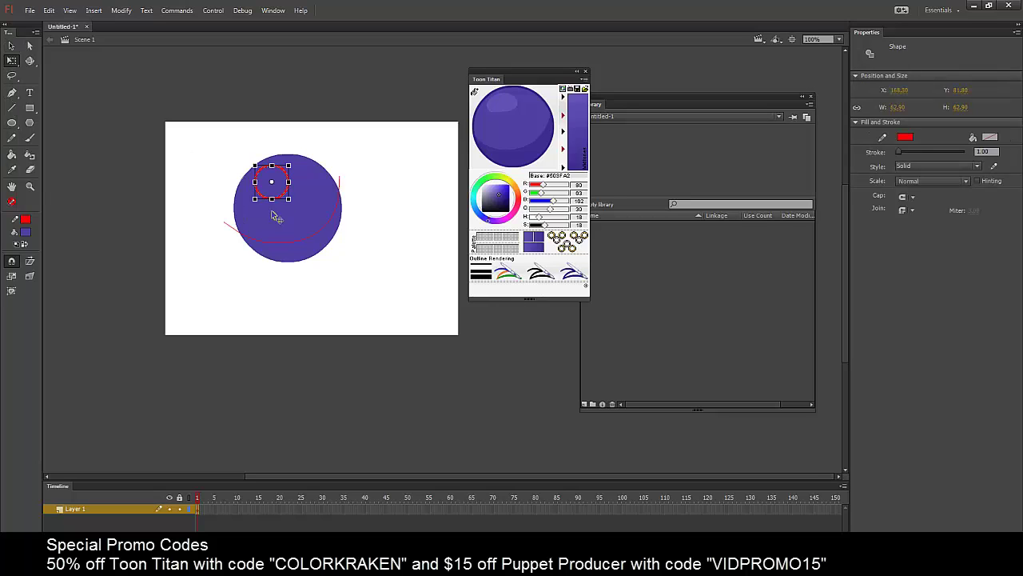
pyautogui.moveTo(272, 198); pyautogui.dragTo(298, 189)
pyautogui.click(214, 226)
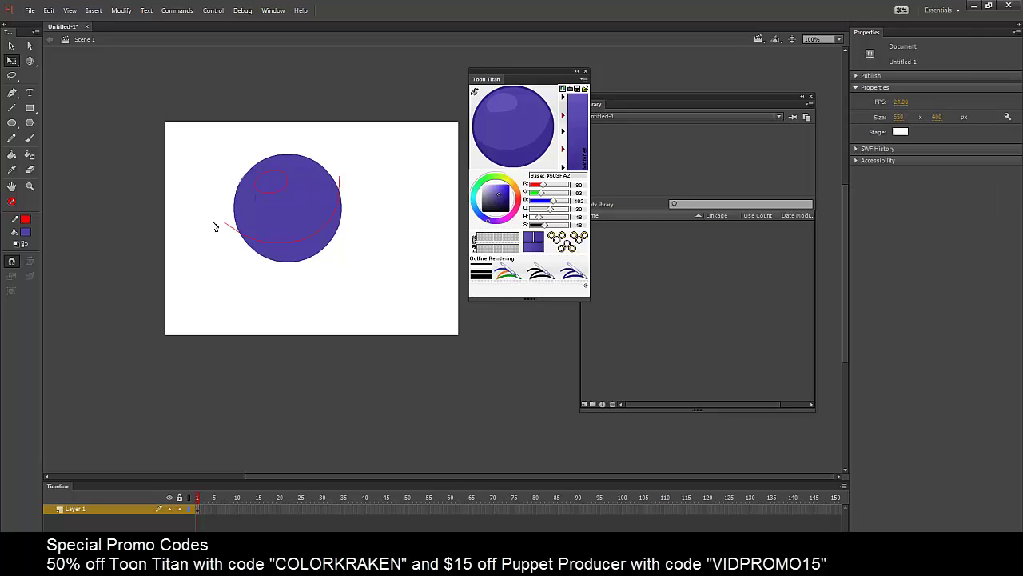
# Step: Set the Toon Titan base color to #A23F8F and O to 20, and fill the ball's midtone, shadow and highlight regions with the matching shades
pyautogui.moveTo(526, 204); pyautogui.dragTo(515, 222)
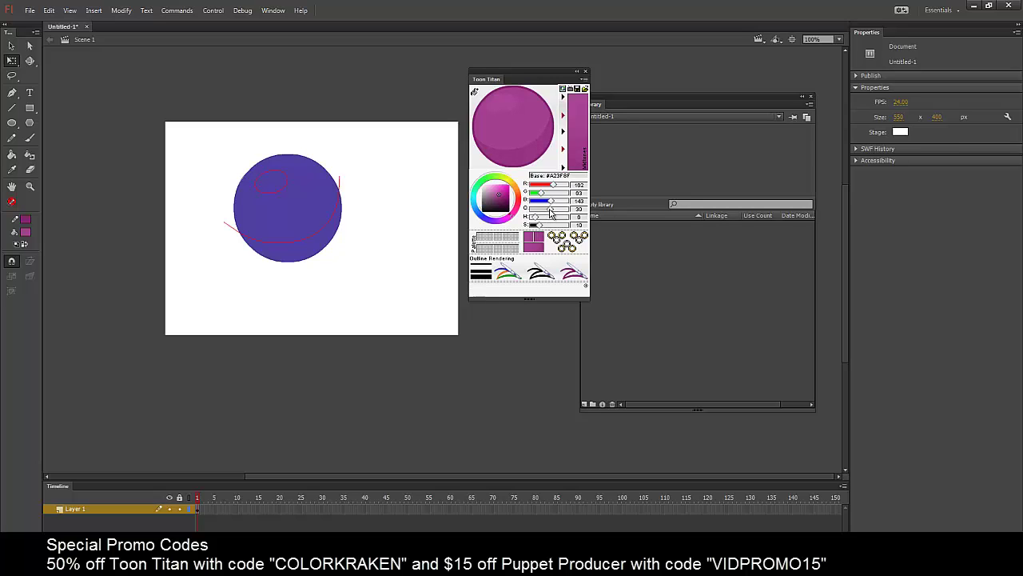
pyautogui.moveTo(550, 209); pyautogui.dragTo(548, 217)
pyautogui.press('k')
pyautogui.click(326, 195)
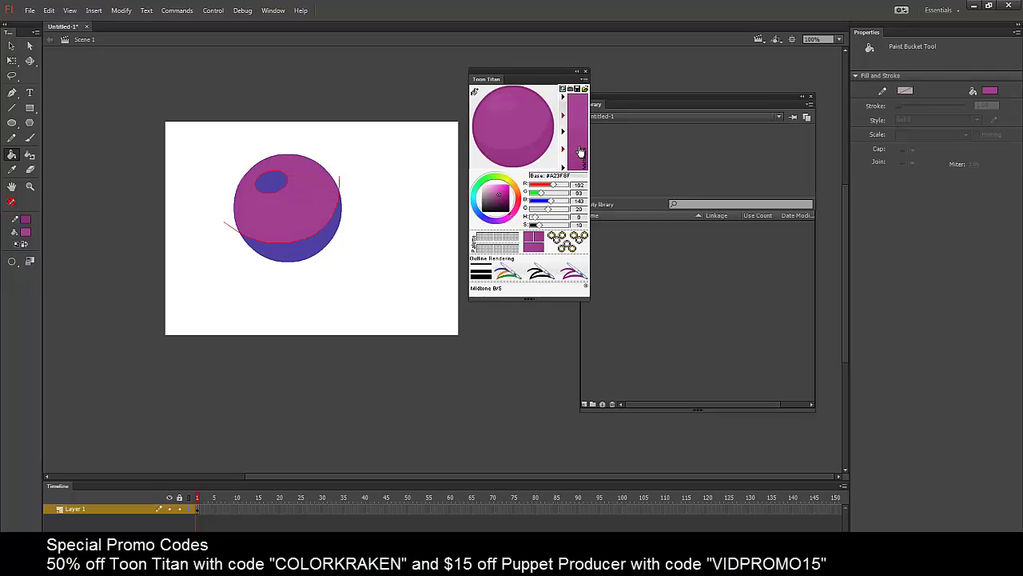
pyautogui.click(319, 245)
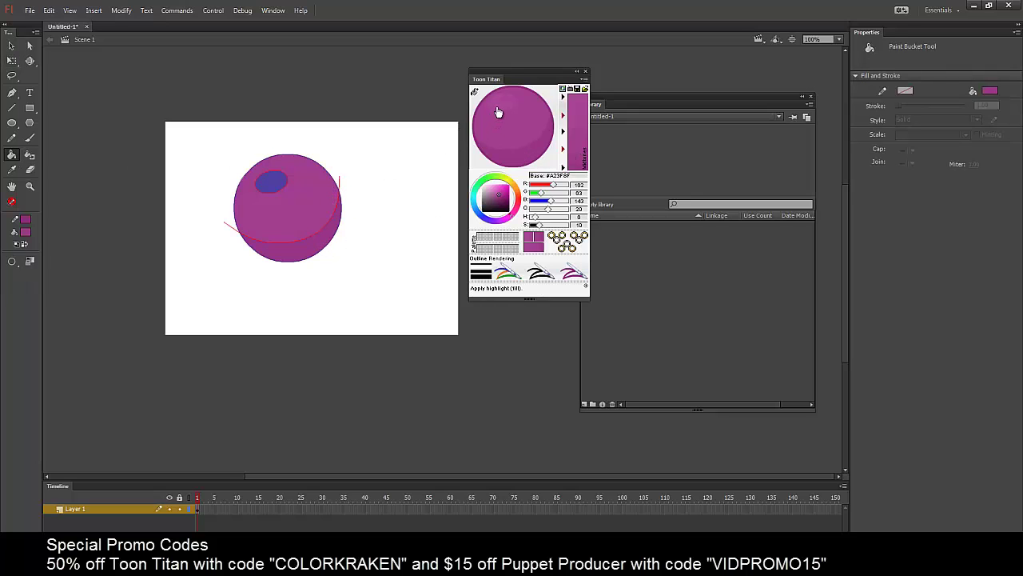
pyautogui.click(269, 187)
# Step: Delete the red shadow curve and the red highlight ellipse from the ball
pyautogui.click(11, 46)
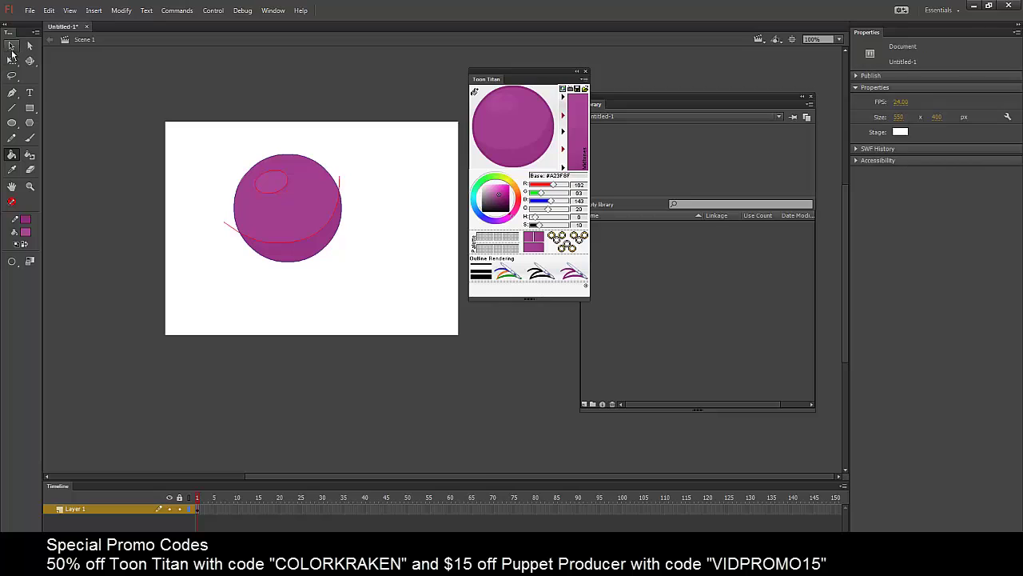
pyautogui.click(342, 189)
pyautogui.press('Delete')
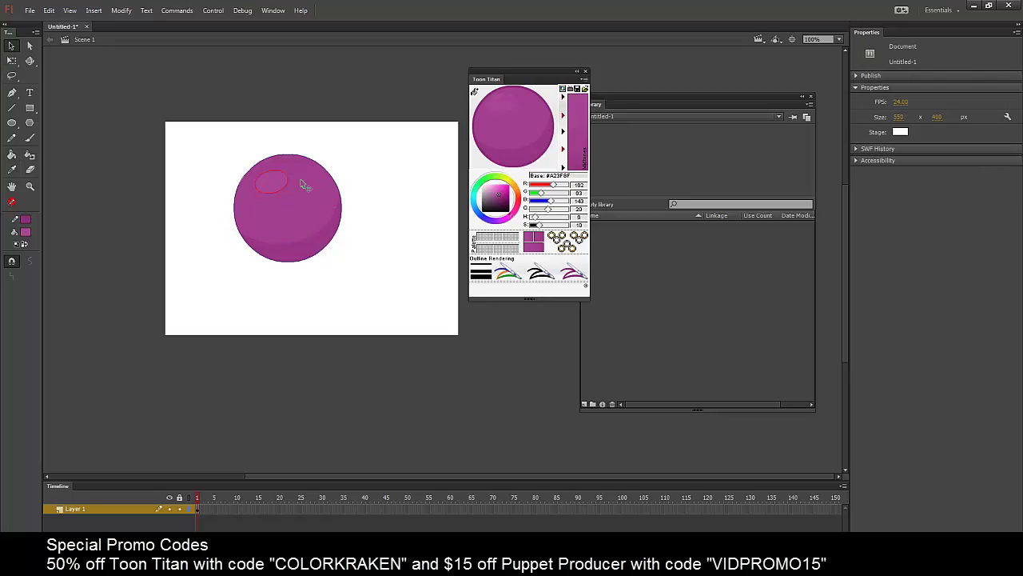
pyautogui.click(285, 193)
pyautogui.press('Delete')
# Step: Recolor the ball's outline with Toon Titan's matching outline color and set its stroke size to 3
pyautogui.click(336, 185)
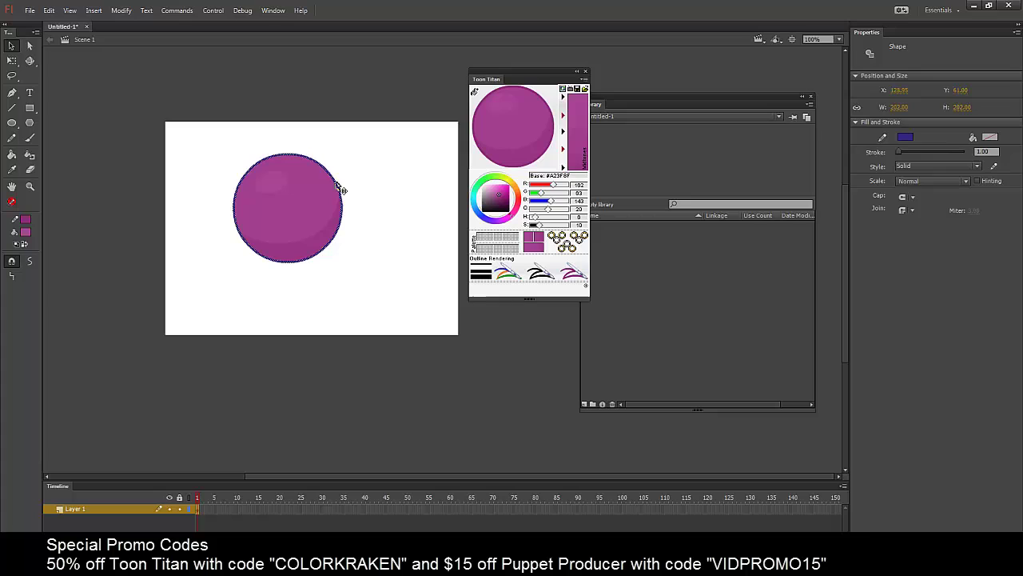
pyautogui.click(550, 112)
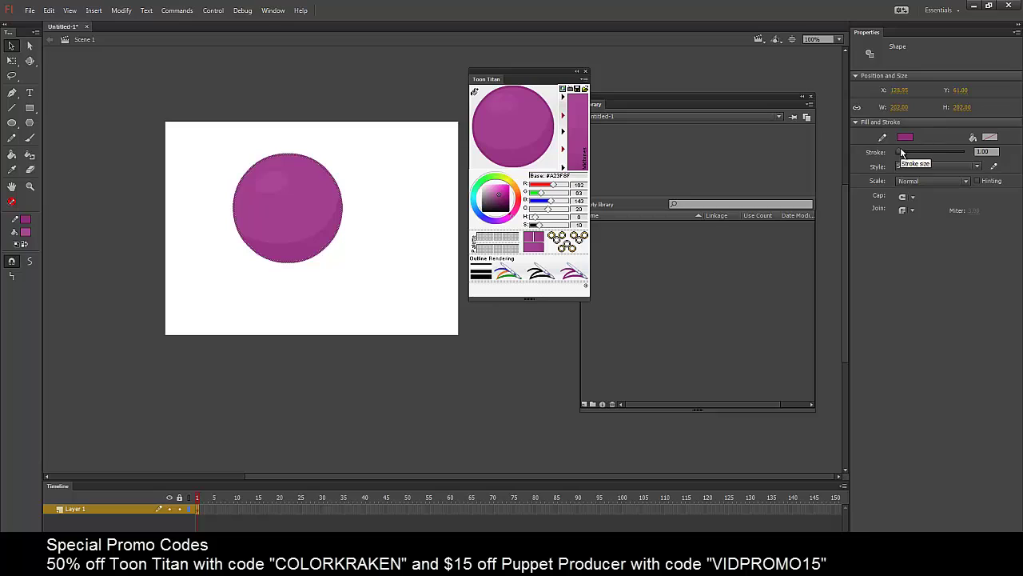
pyautogui.moveTo(900, 151); pyautogui.dragTo(901, 154)
pyautogui.click(988, 151)
pyautogui.press('Return')
pyautogui.click(370, 155)
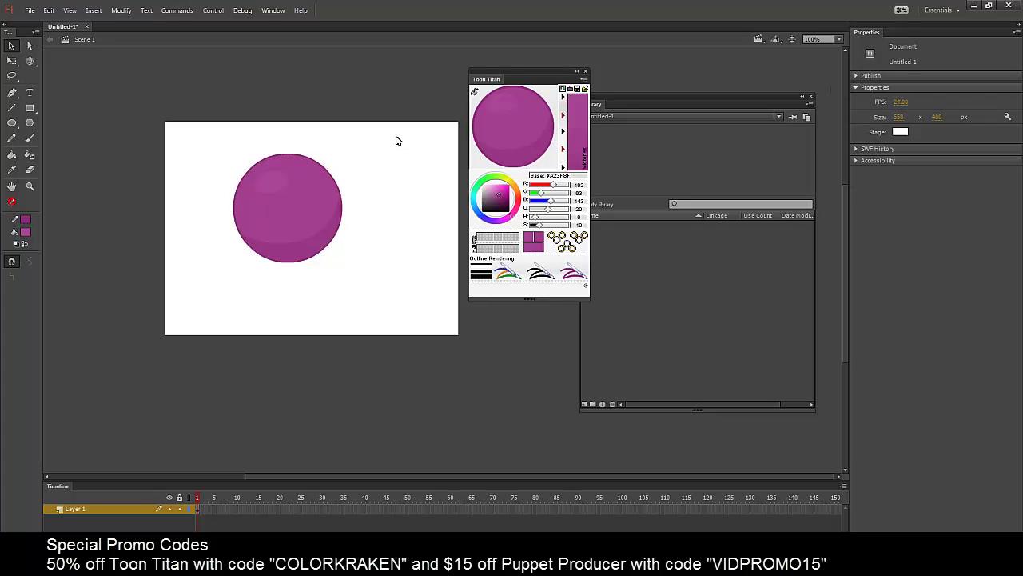
# Step: Convert the whole ball drawing to a movie clip symbol named "ball"
pyautogui.moveTo(397, 136); pyautogui.dragTo(224, 308)
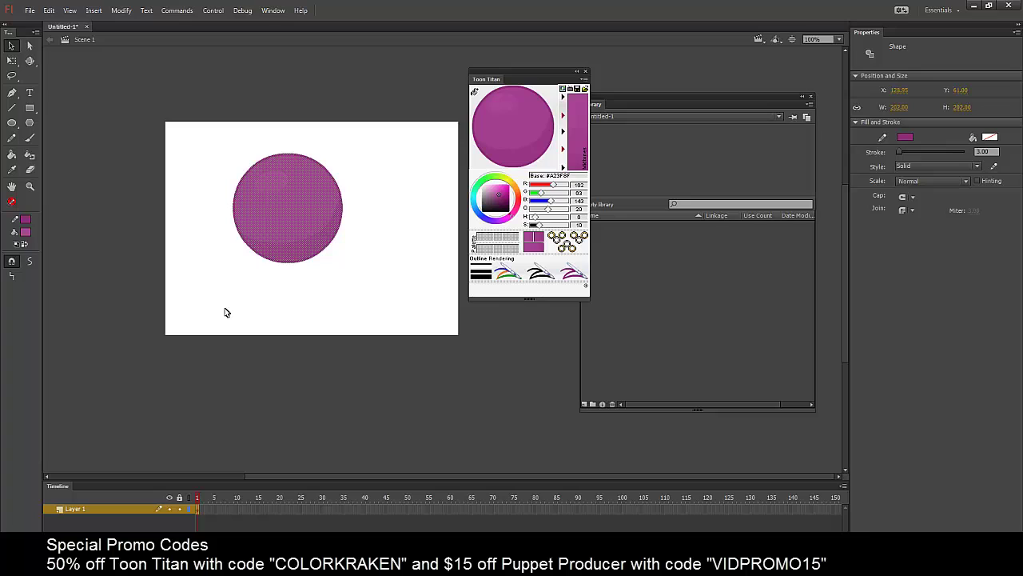
pyautogui.press('F8')
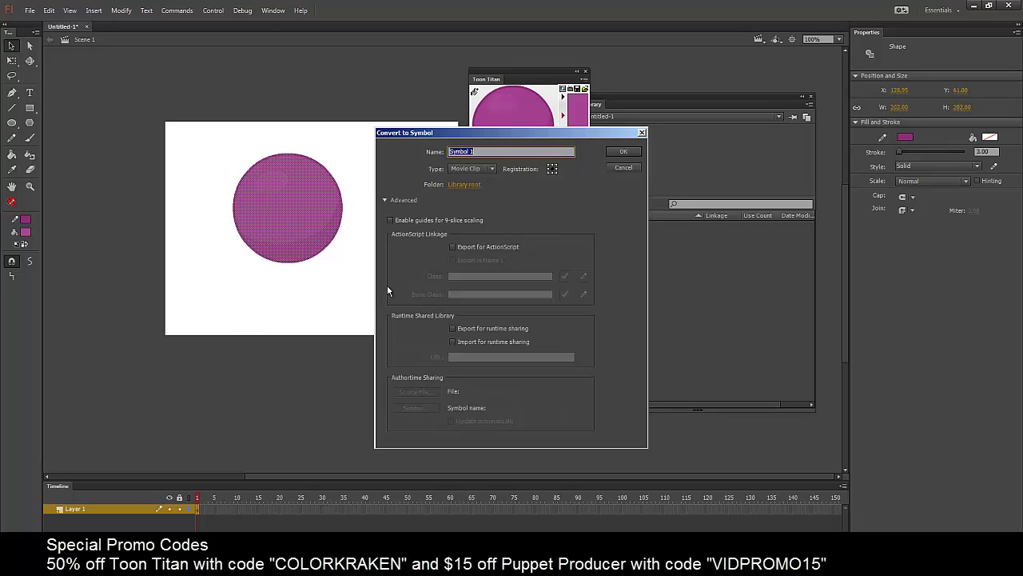
pyautogui.write('ball')
pyautogui.press('Return')
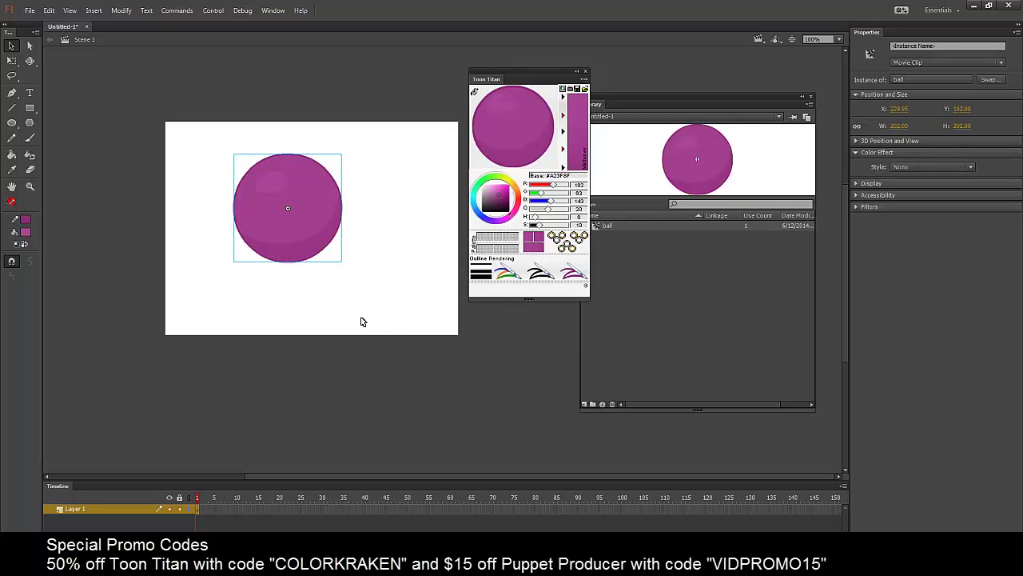
# Step: Open the Puppet Producer extension and close its Output activity log
pyautogui.click(272, 10)
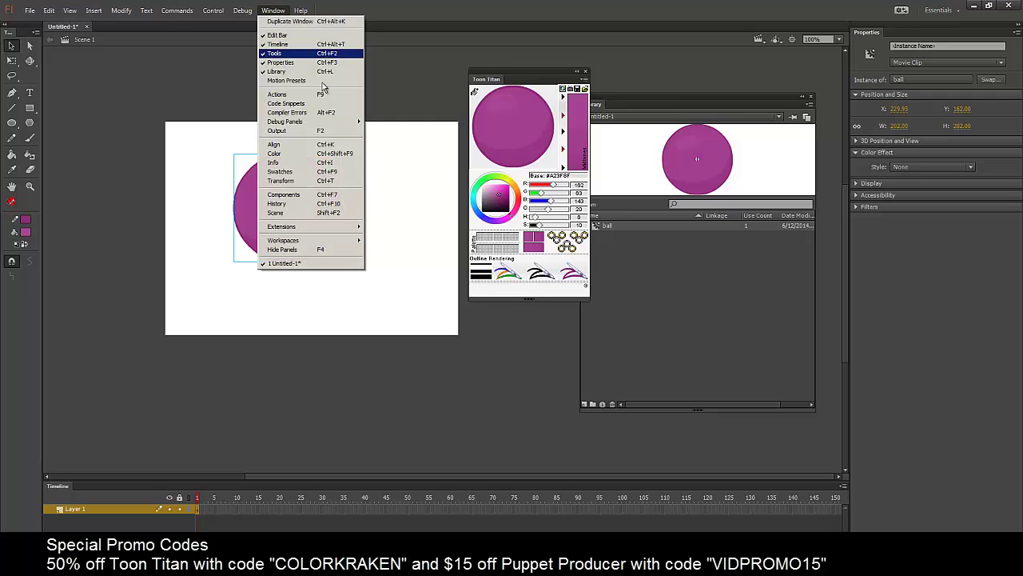
pyautogui.moveTo(306, 230)
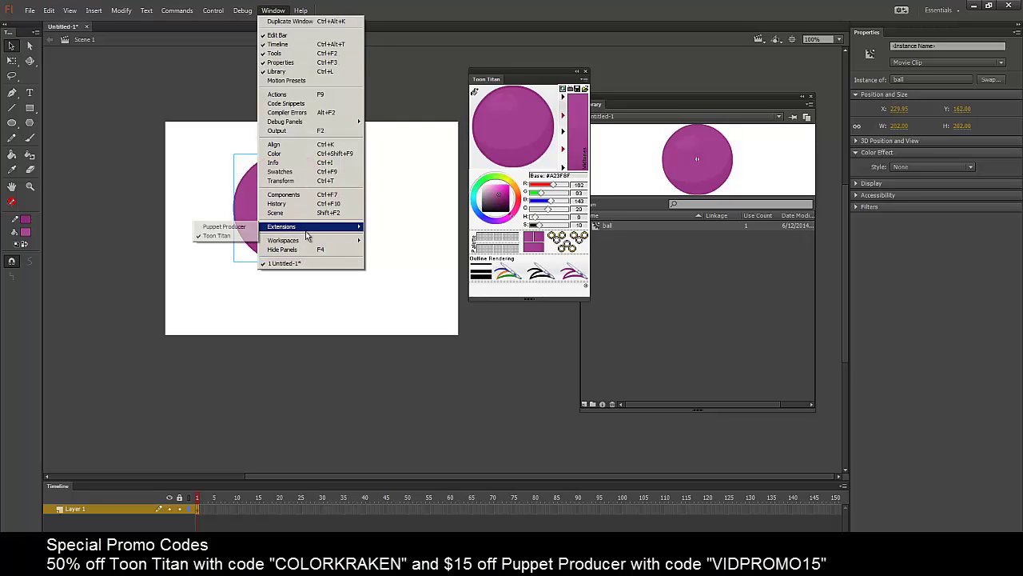
pyautogui.click(226, 227)
pyautogui.moveTo(41, 11); pyautogui.dragTo(581, 77)
pyautogui.click(396, 107)
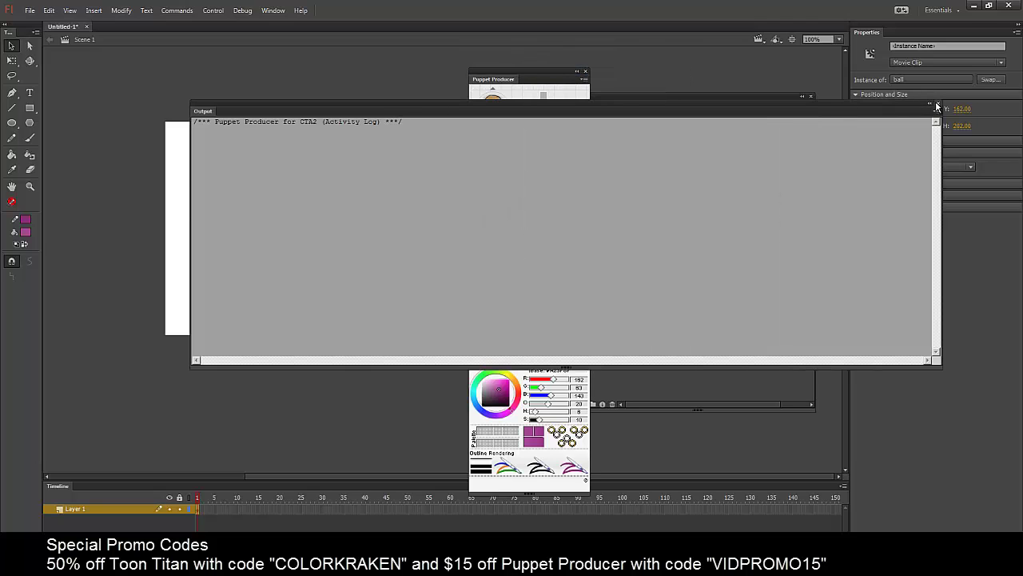
pyautogui.click(937, 104)
# Step: Group Toon Titan with Puppet Producer in one tabbed window and bring Puppet Producer to the front
pyautogui.moveTo(488, 271); pyautogui.dragTo(528, 85)
pyautogui.click(498, 80)
pyautogui.click(533, 80)
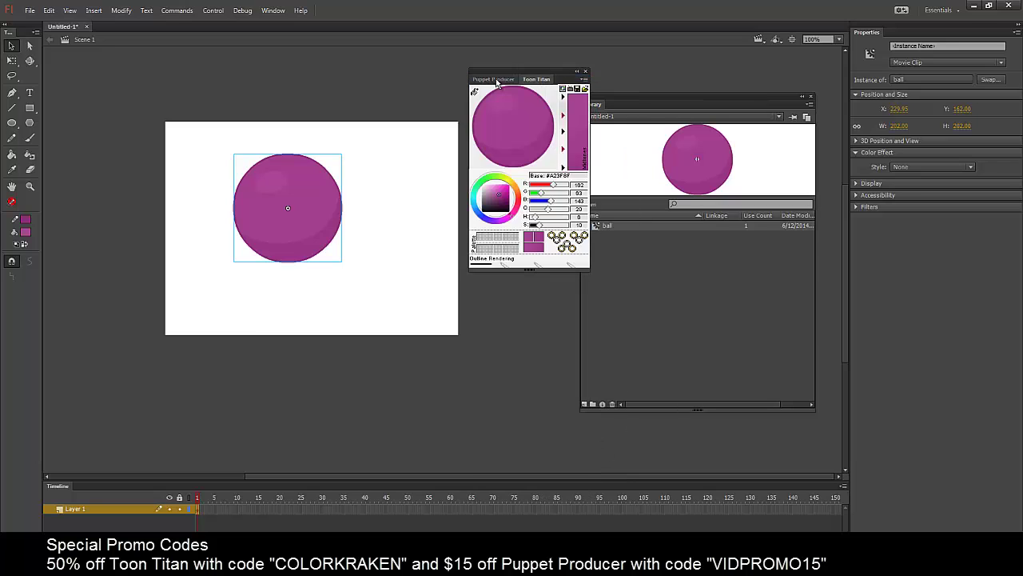
pyautogui.click(496, 80)
pyautogui.click(533, 81)
pyautogui.click(494, 81)
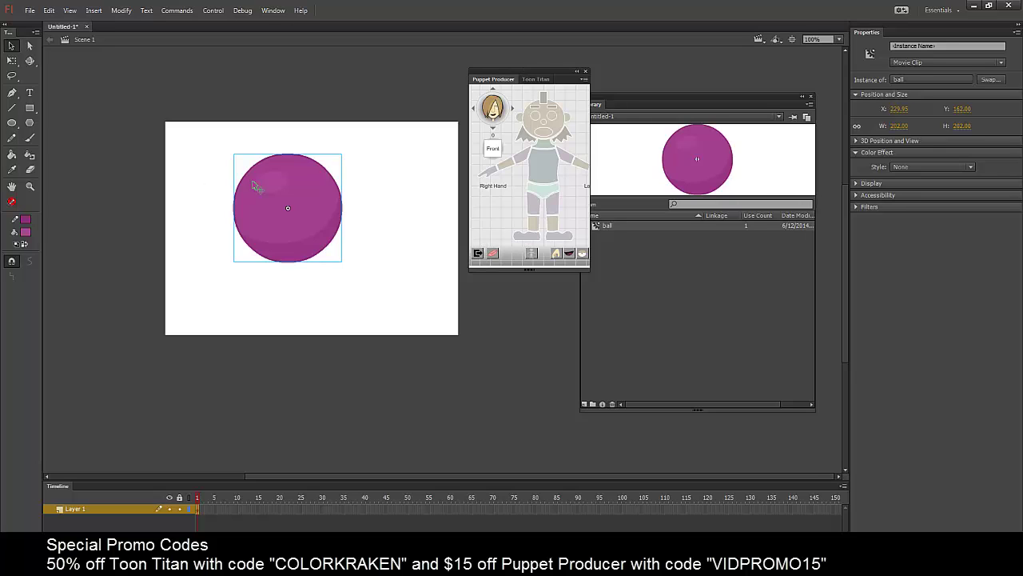
# Step: Start a Puppet Producer SWF export of the Selected Symbol(s) and choose the Desktop as the output directory
pyautogui.click(477, 256)
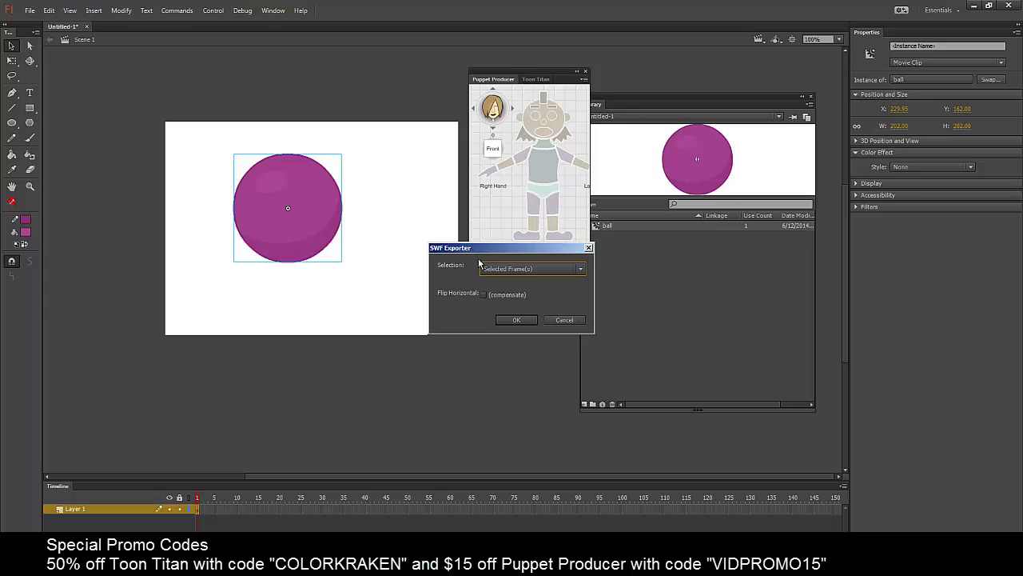
pyautogui.moveTo(500, 246); pyautogui.dragTo(391, 68)
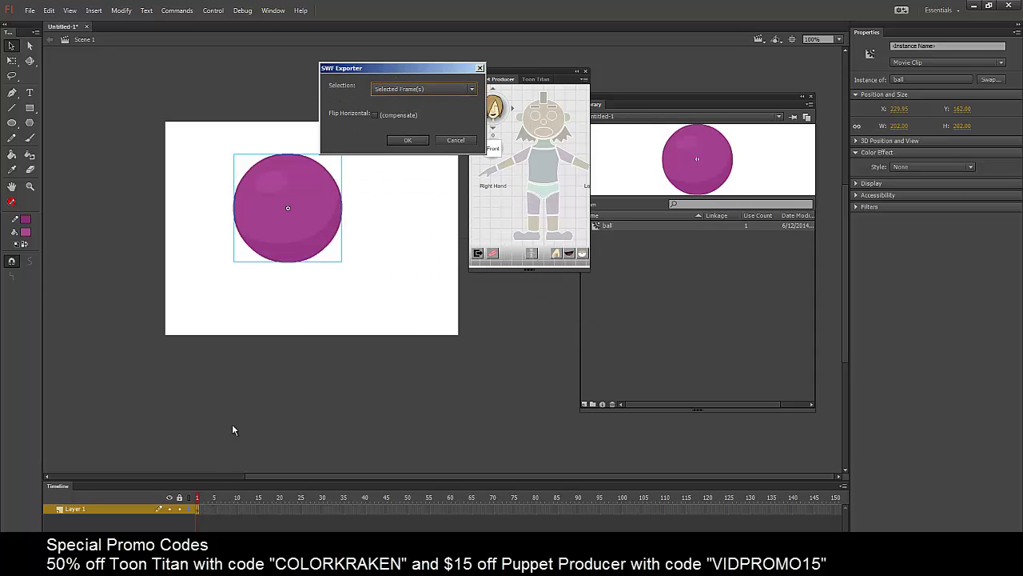
pyautogui.click(432, 88)
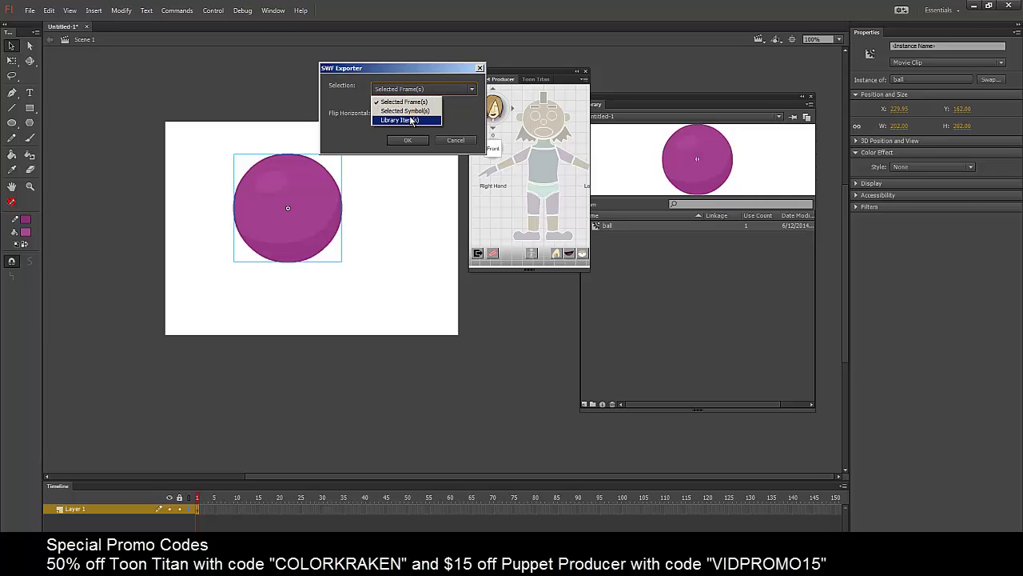
pyautogui.click(409, 111)
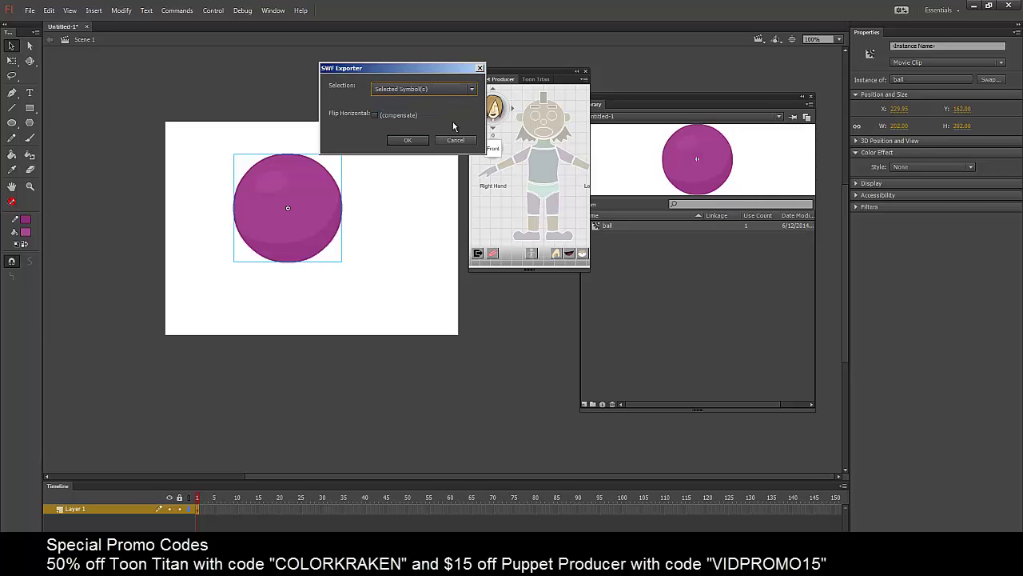
pyautogui.click(410, 141)
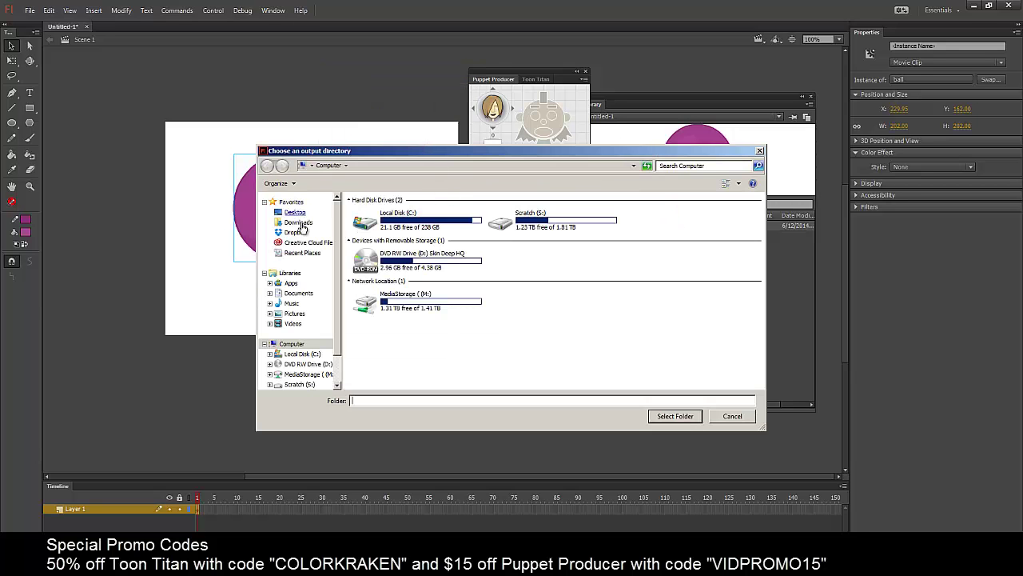
pyautogui.click(295, 213)
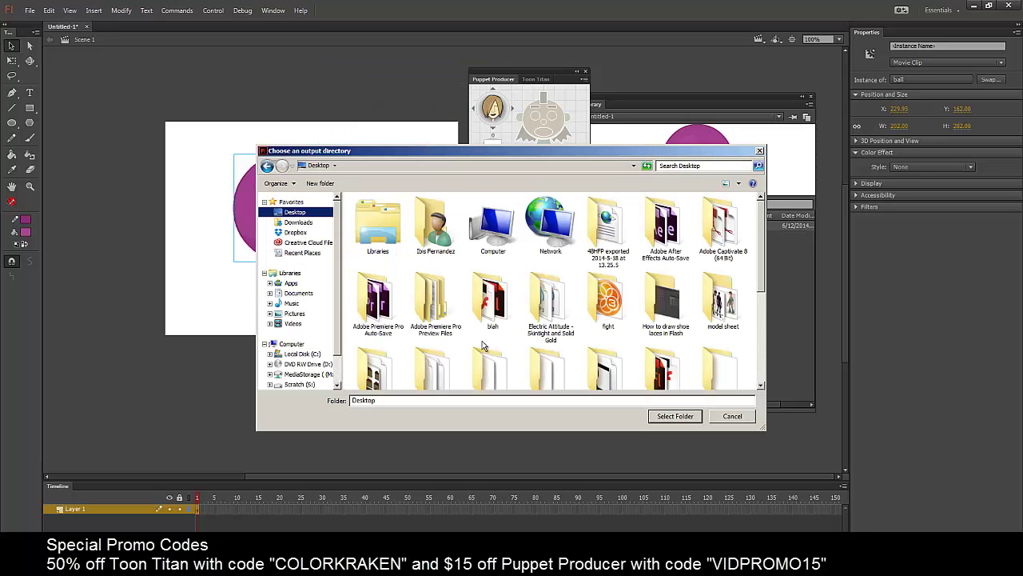
# Step: Try to use a new folder named "ball_prop" on the Desktop as the output directory
pyautogui.click(432, 399)
pyautogui.doubleClick(432, 400)
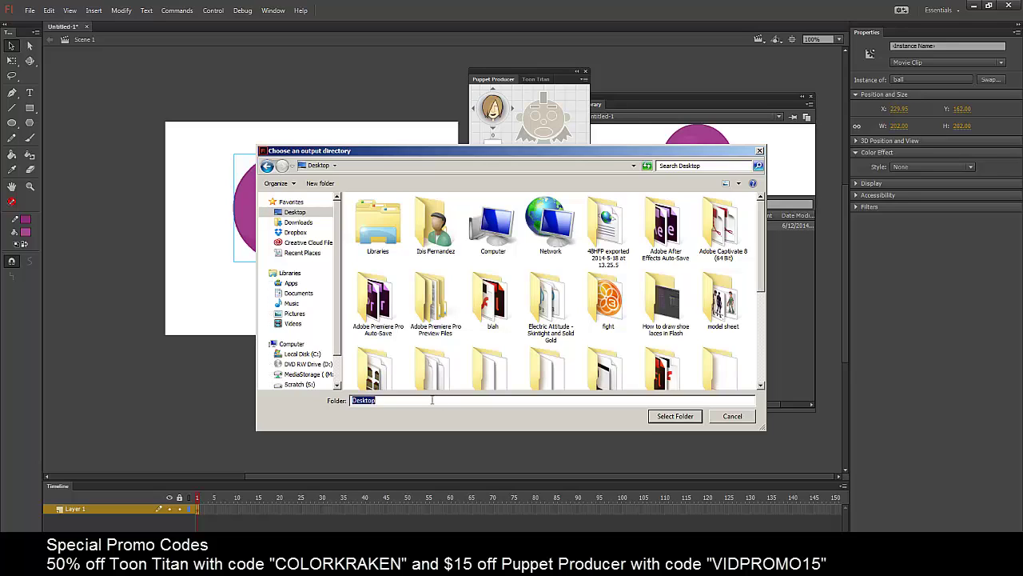
pyautogui.write('ball_')
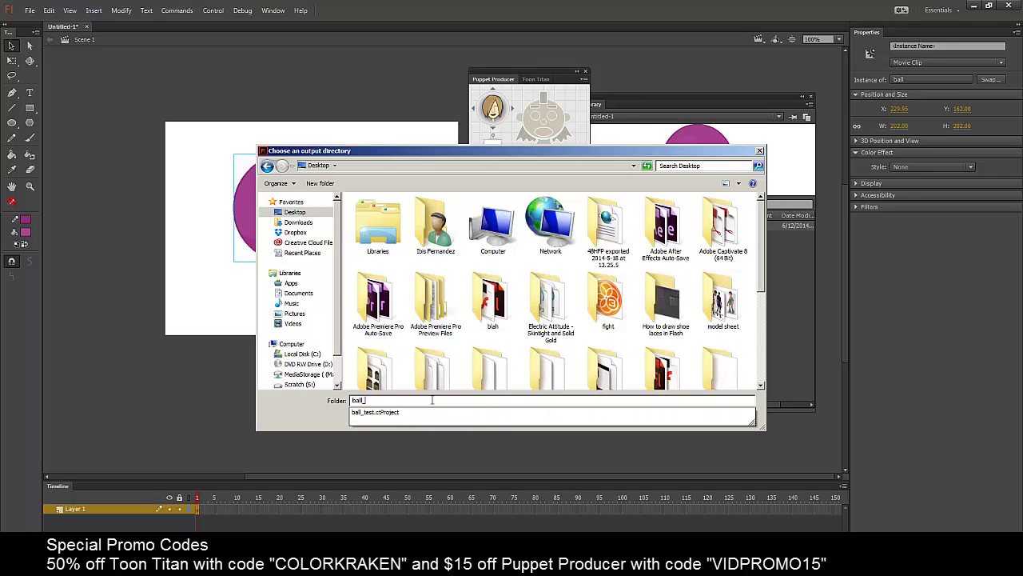
pyautogui.write('prop')
pyautogui.press('Return')
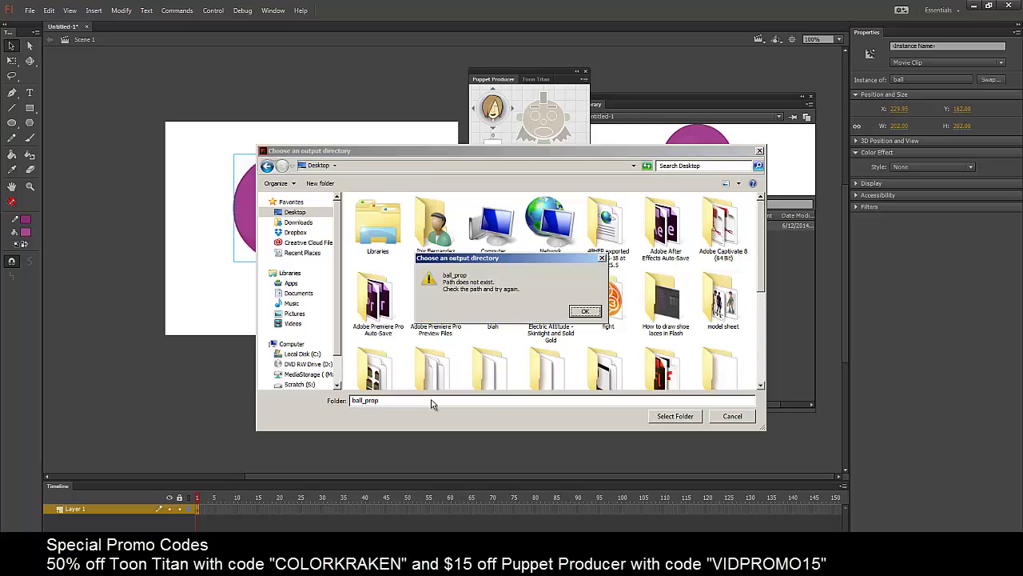
pyautogui.click(585, 311)
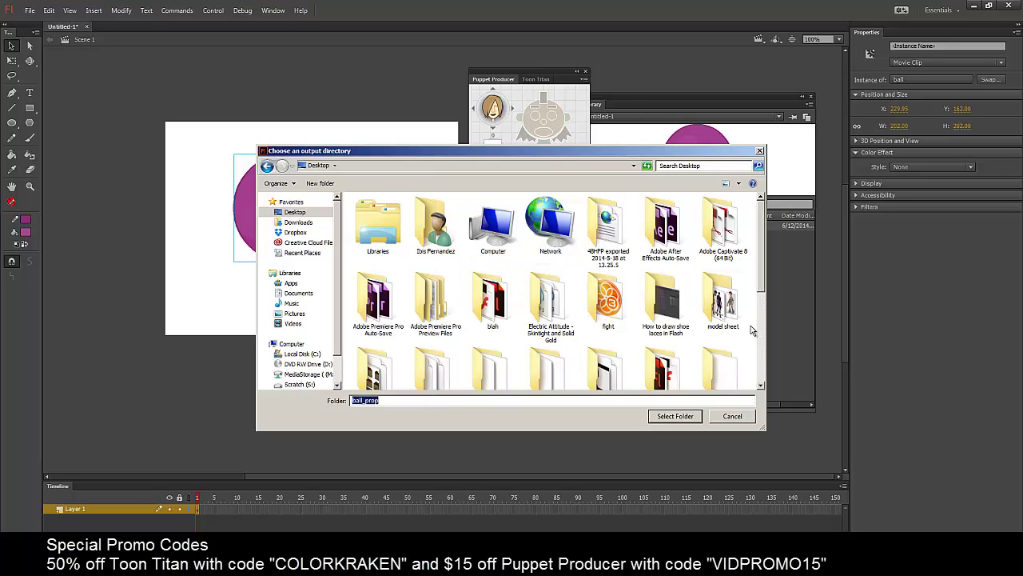
# Step: Clear the folder name and export the ball SWF directly to the Desktop
pyautogui.press('BackSpace')
pyautogui.click(681, 417)
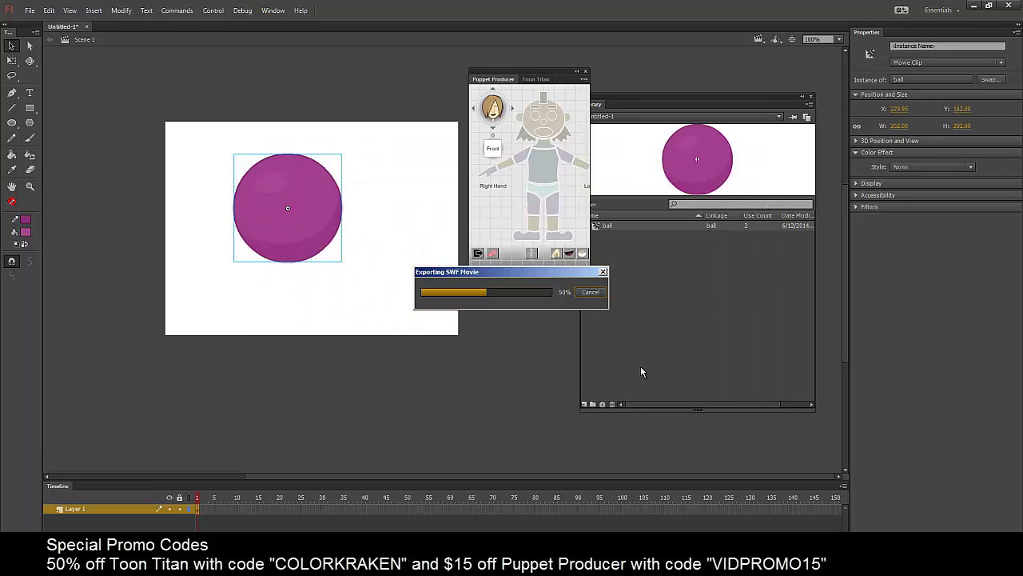
# Step: Switch from Flash to the desktop with CrazyTalk Animator 2 moved aside, and preview the exported ball SWF in Flash Player
pyautogui.click(975, 5)
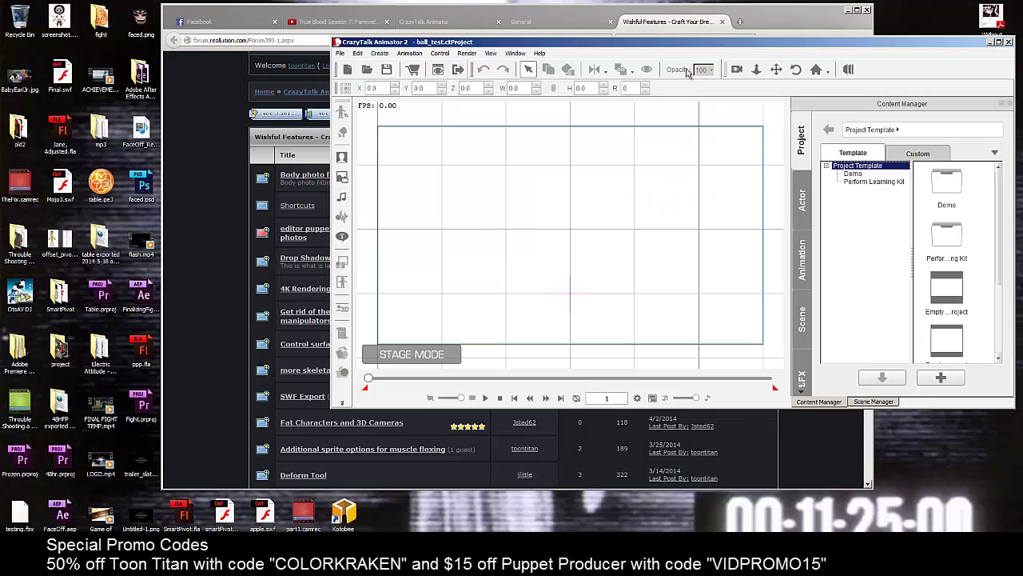
pyautogui.click(852, 6)
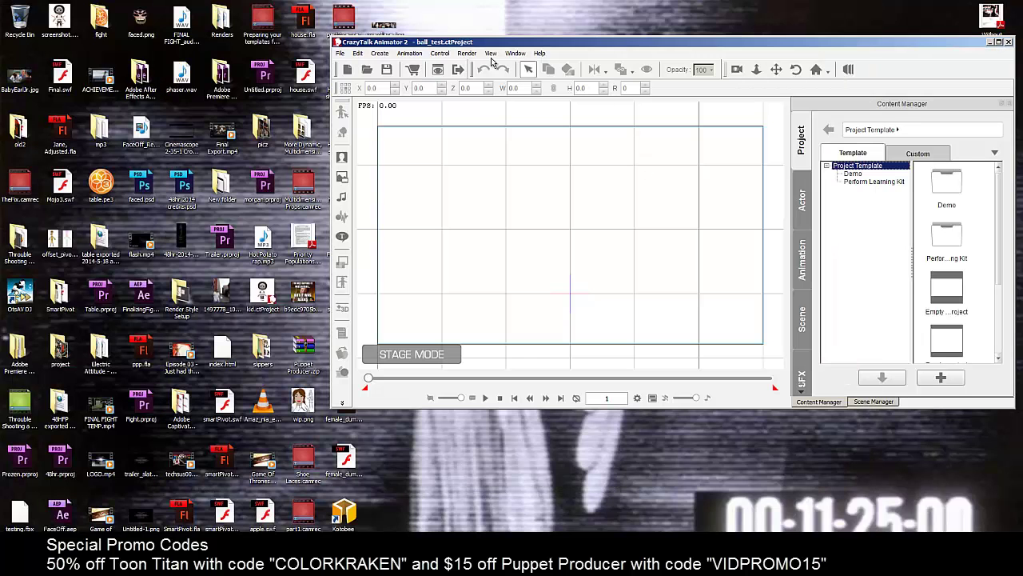
pyautogui.moveTo(495, 42); pyautogui.dragTo(616, 32)
pyautogui.click(402, 253)
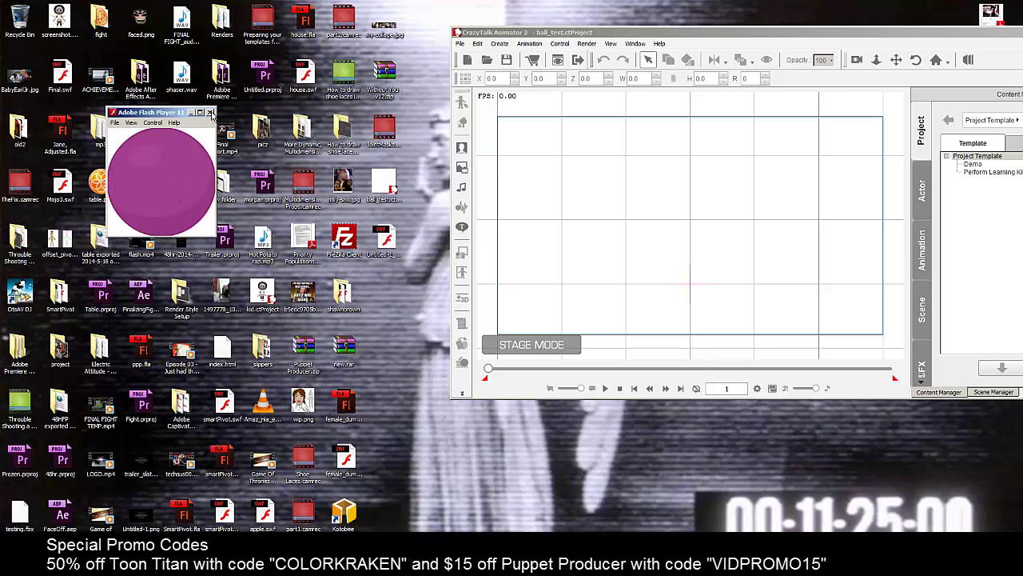
pyautogui.click(211, 114)
# Step: Import the ball SWF from the desktop into CrazyTalk Animator despite its unsupported tags and maximize the application window
pyautogui.moveTo(392, 238); pyautogui.dragTo(560, 209)
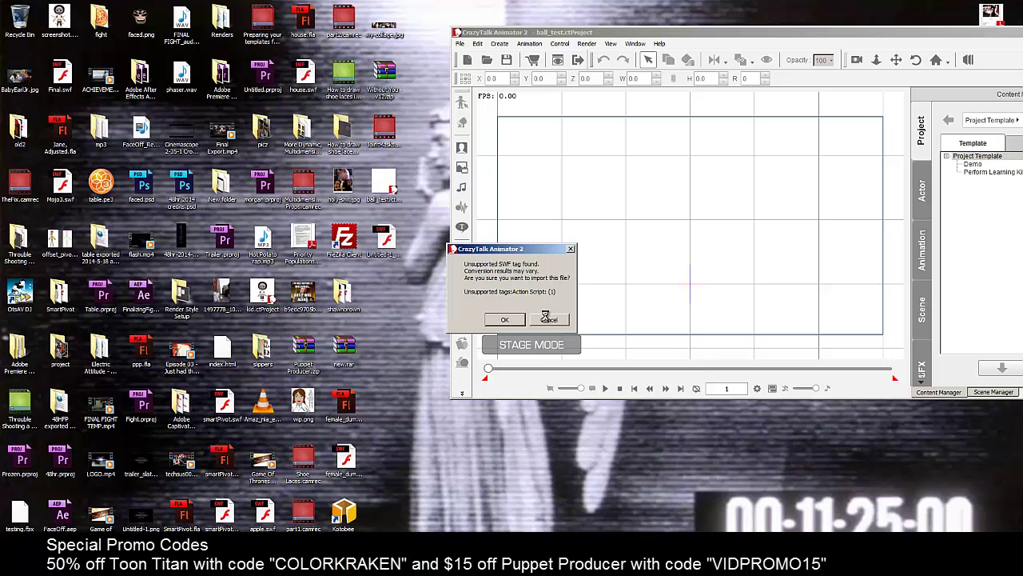
pyautogui.click(505, 319)
pyautogui.moveTo(859, 38); pyautogui.dragTo(592, 68)
pyautogui.doubleClick(592, 68)
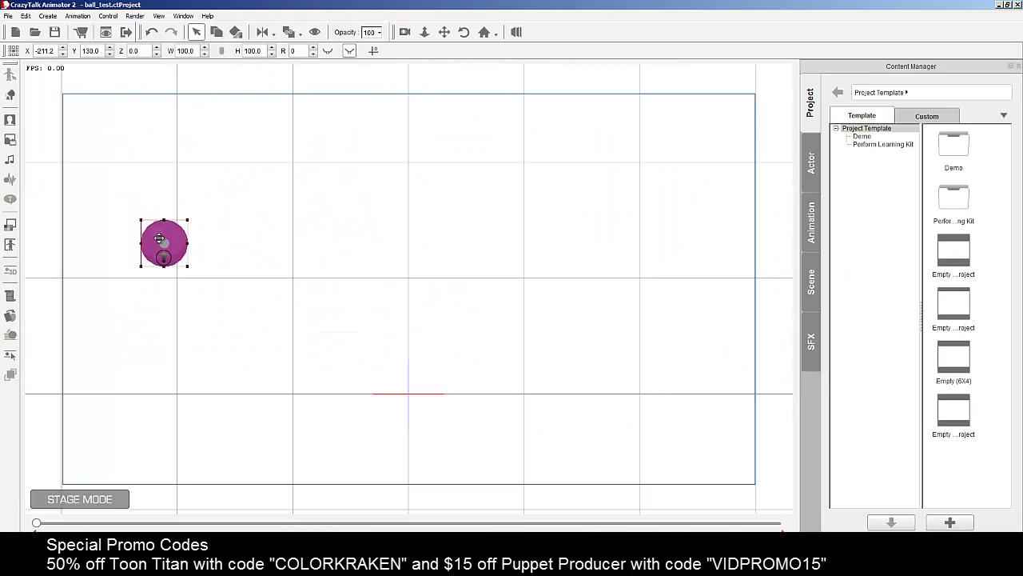
# Step: Move the ball near the centre of the stage and scale it up evenly to about 244.3 in width and height
pyautogui.moveTo(160, 238); pyautogui.dragTo(368, 270)
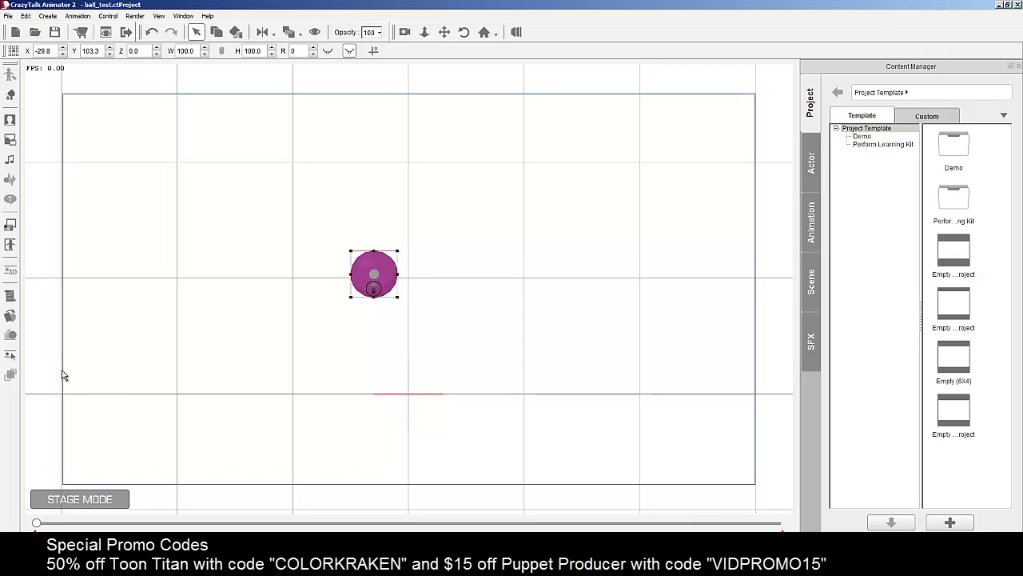
pyautogui.moveTo(395, 275); pyautogui.dragTo(432, 217)
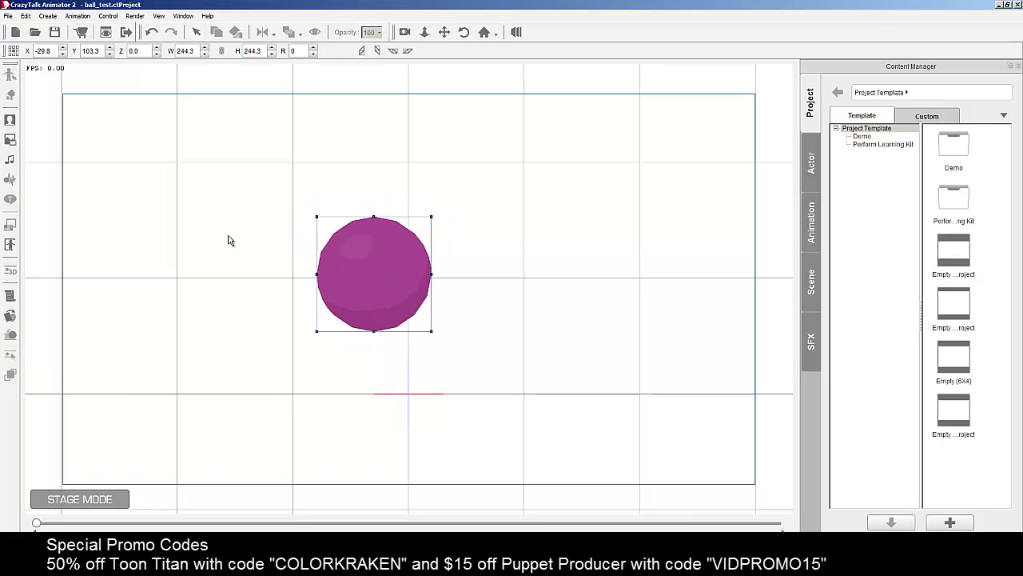
pyautogui.click(231, 245)
# Step: Push the ball back in depth to about Z -819 and play the scene
pyautogui.click(392, 308)
pyautogui.moveTo(374, 324)
pyautogui.mouseDown()
pyautogui.moveTo(300, 409)
pyautogui.moveTo(379, 313)
pyautogui.mouseUp()
pyautogui.press('space')
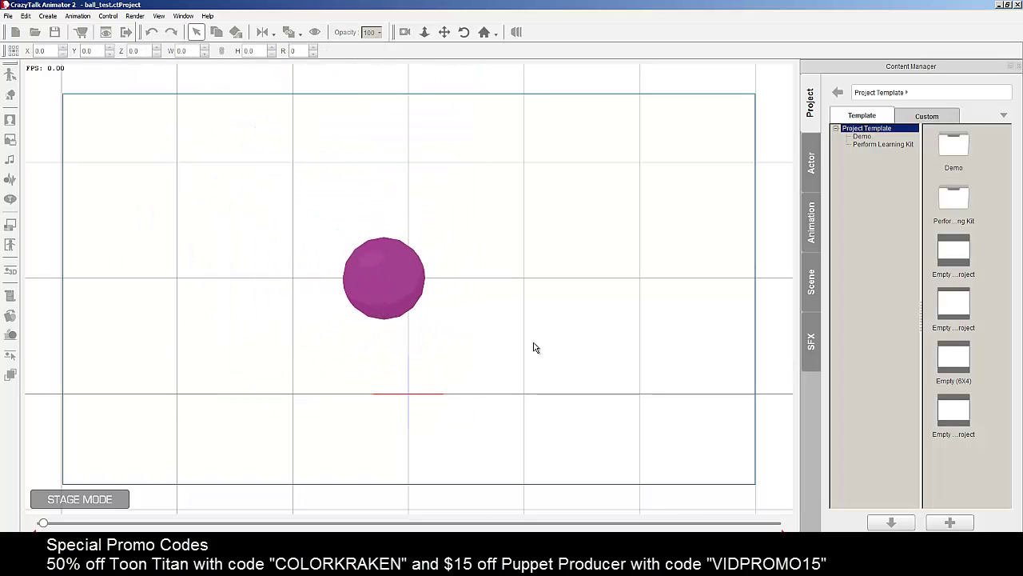
# Step: Close the Content Manager and Scene Manager, open the Timeline, and stop the playback
pyautogui.click(1018, 66)
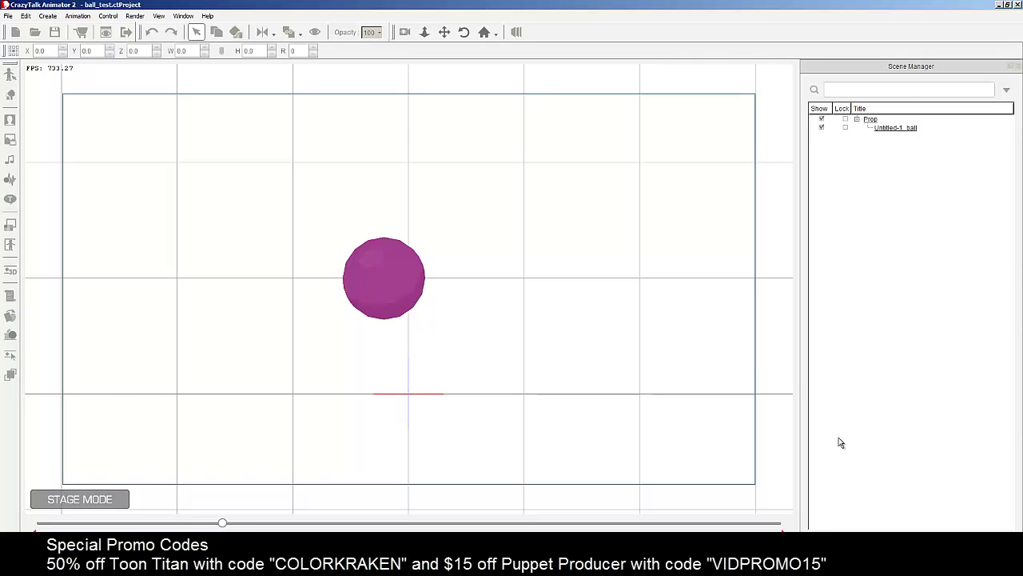
pyautogui.click(841, 543)
pyautogui.moveTo(874, 69); pyautogui.dragTo(693, 97)
pyautogui.click(836, 95)
pyautogui.moveTo(928, 68); pyautogui.dragTo(854, 90)
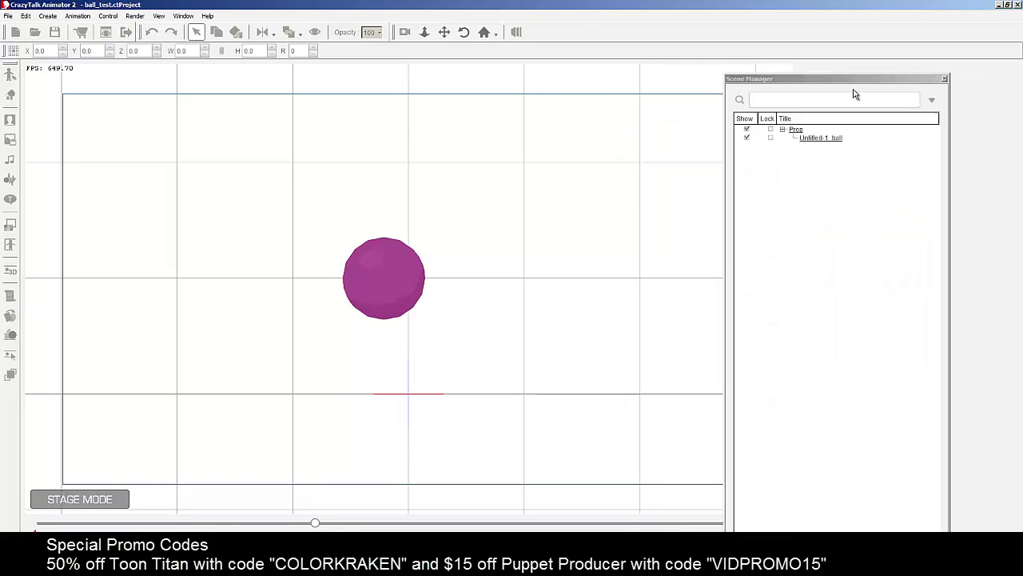
pyautogui.click(942, 78)
pyautogui.press('F3')
pyautogui.click(451, 441)
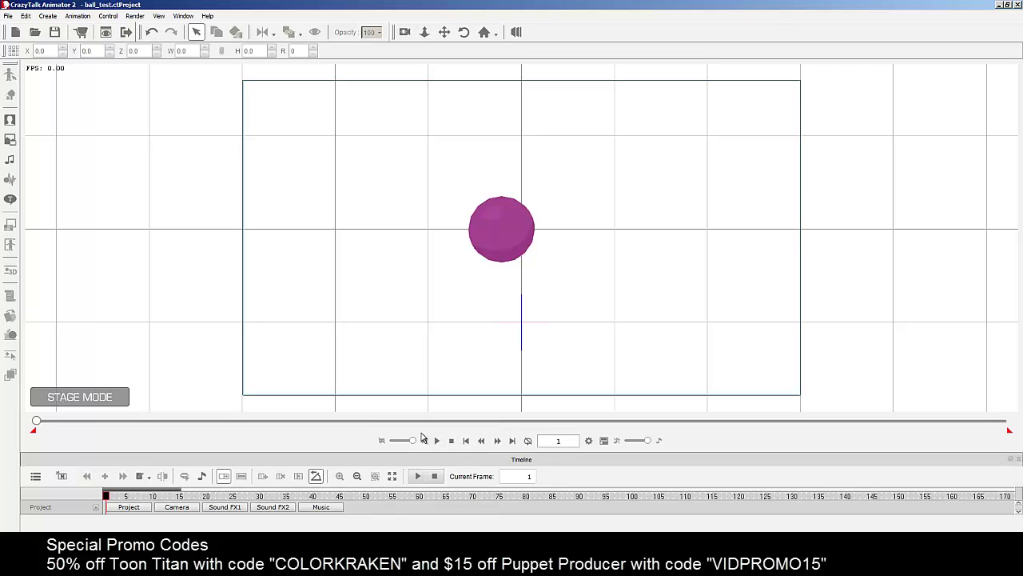
# Step: Move the ball to the camera frame's lower left at about X -363, Y 7 and squash its height to about 203
pyautogui.click(498, 207)
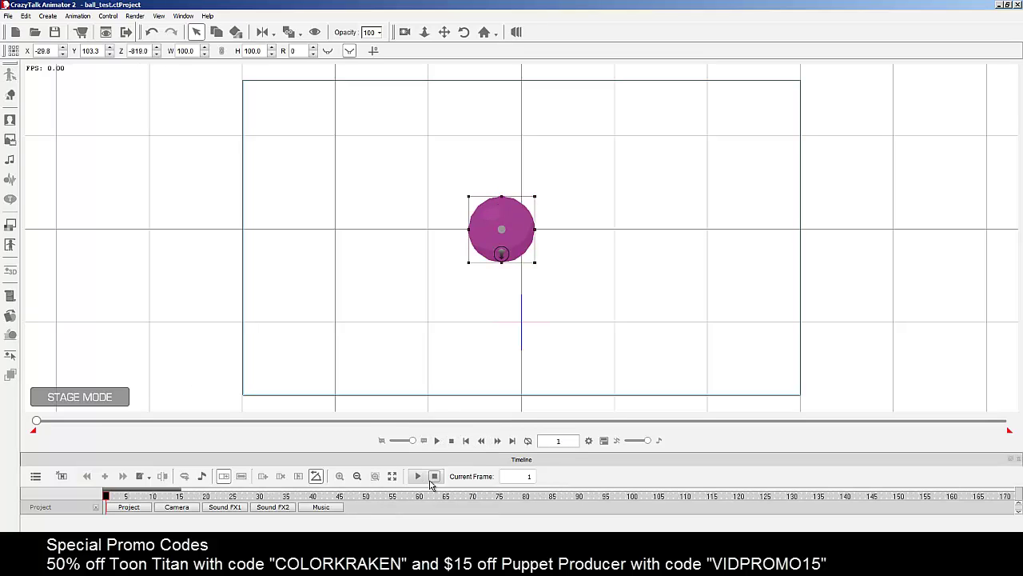
pyautogui.moveTo(509, 227); pyautogui.dragTo(302, 286)
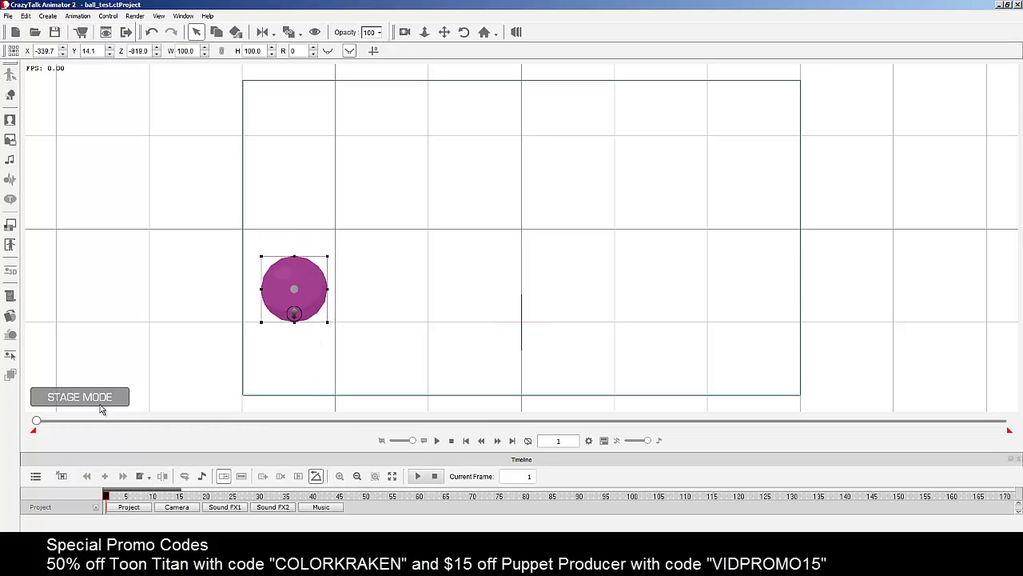
pyautogui.click(10, 357)
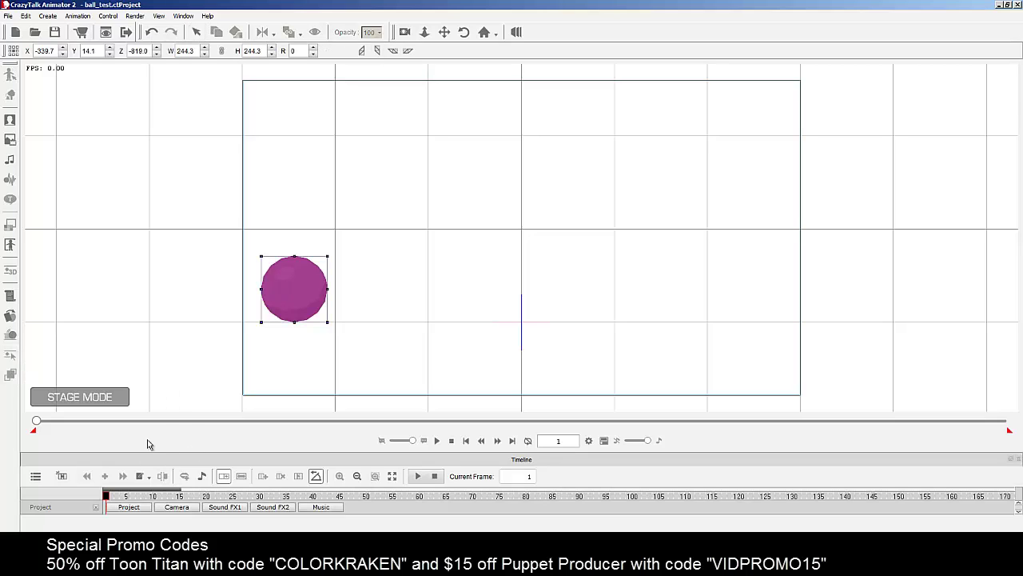
pyautogui.moveTo(291, 295); pyautogui.dragTo(275, 291)
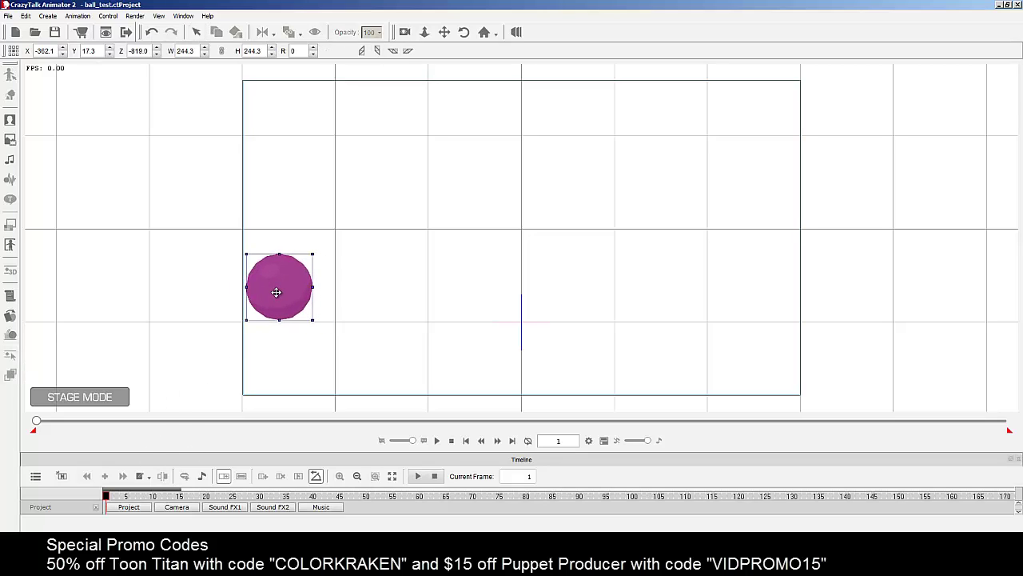
pyautogui.moveTo(281, 253); pyautogui.dragTo(280, 285)
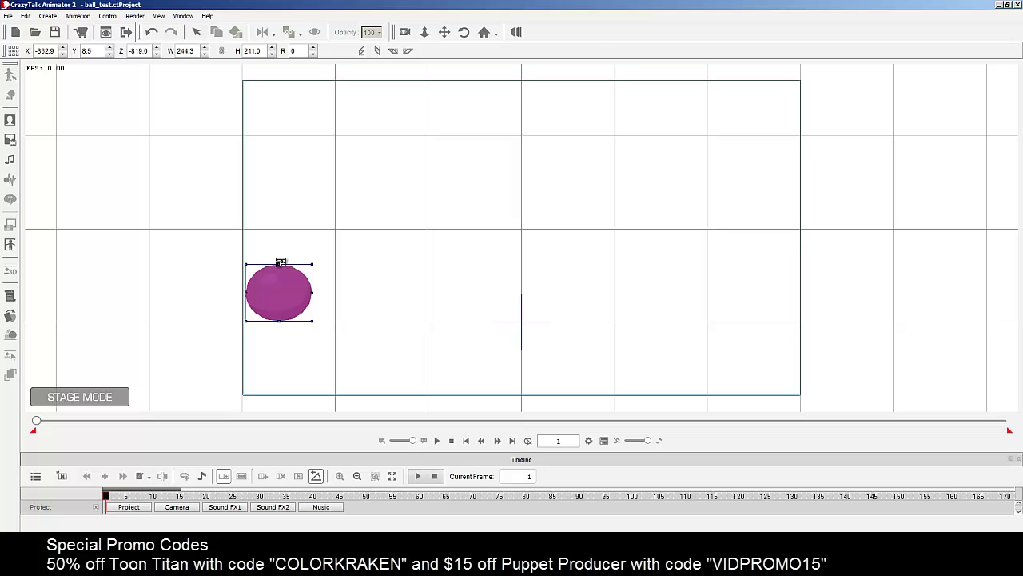
pyautogui.moveTo(281, 262); pyautogui.dragTo(288, 282)
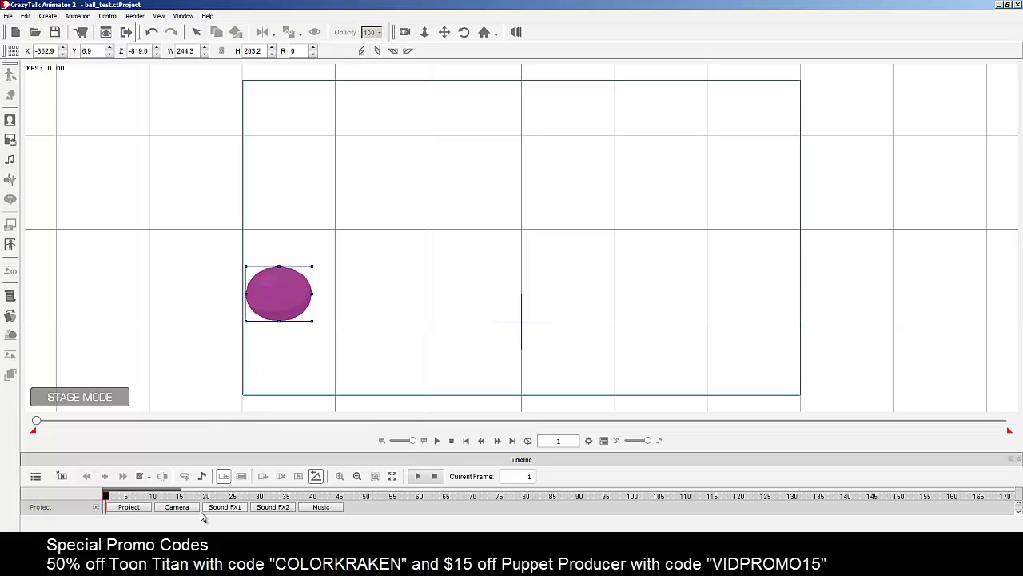
# Step: Show the ball's transform track and key the ball at frame 15, moved up and right to about X -236, Y 165.5
pyautogui.click(182, 497)
pyautogui.press('space')
pyautogui.click(61, 476)
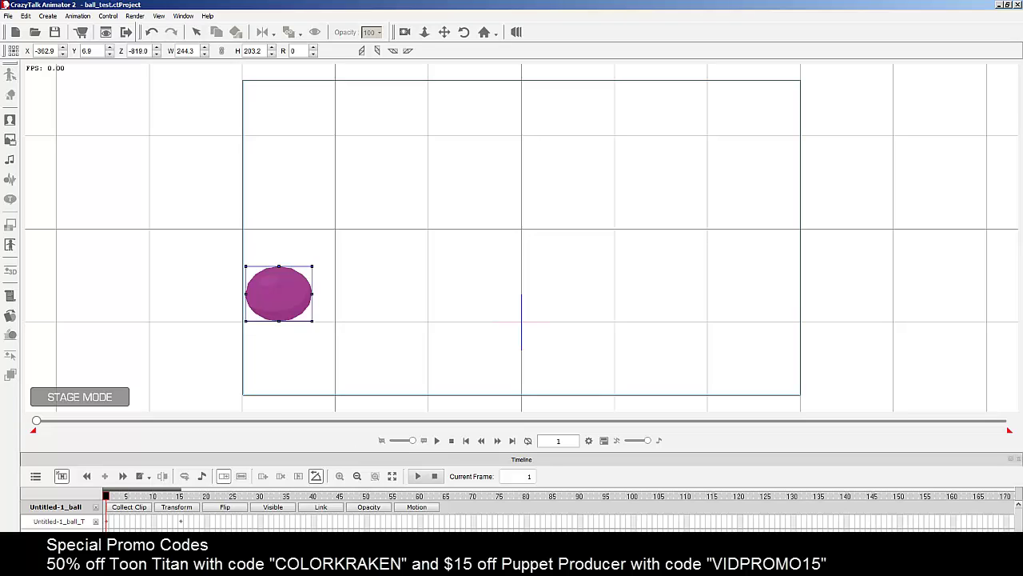
pyautogui.click(182, 524)
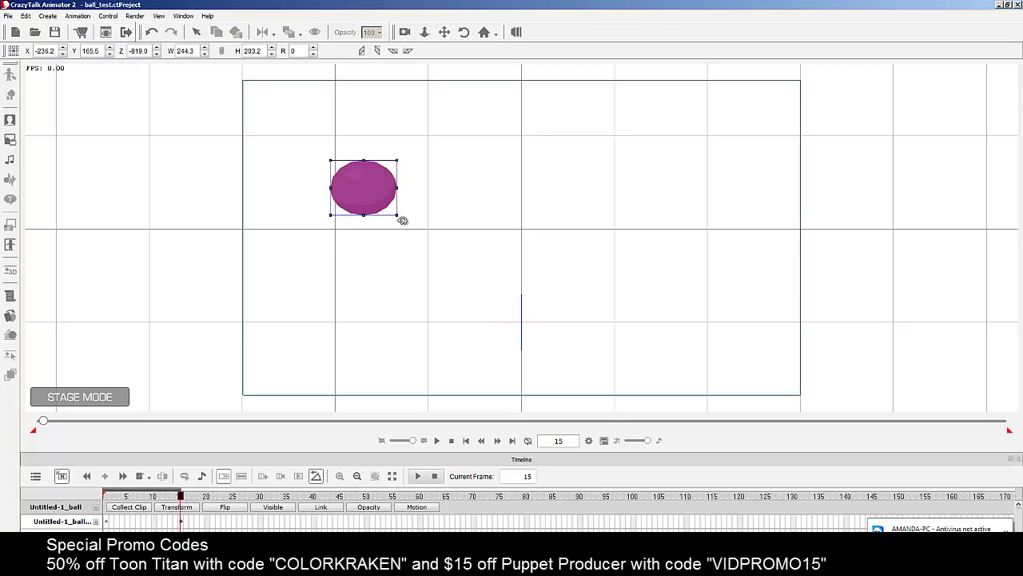
# Step: At frame 15, rotate the ball to about 30 degrees and stretch it to about 180 wide by 251 high
pyautogui.moveTo(402, 221); pyautogui.dragTo(389, 237)
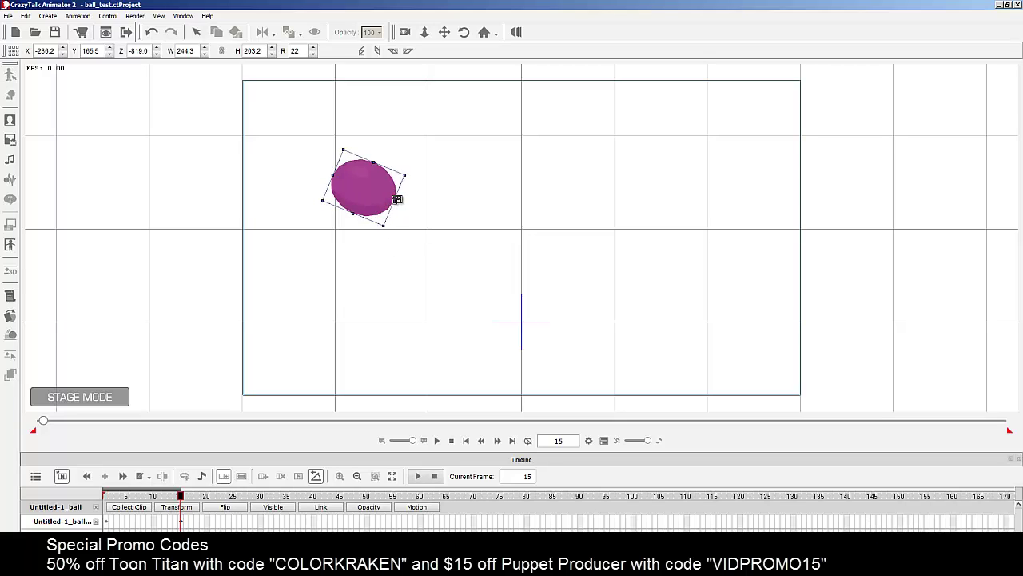
pyautogui.moveTo(397, 199); pyautogui.dragTo(372, 231)
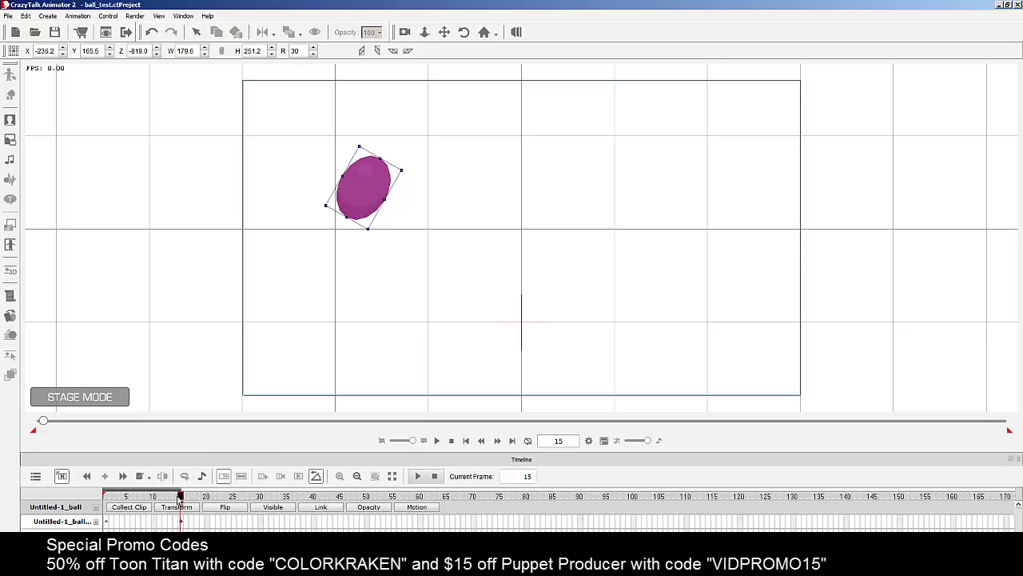
# Step: Rotate the ball to about 19 degrees at frame 1 and scrub to frame 15 to check the motion
pyautogui.moveTo(180, 497); pyautogui.dragTo(84, 505)
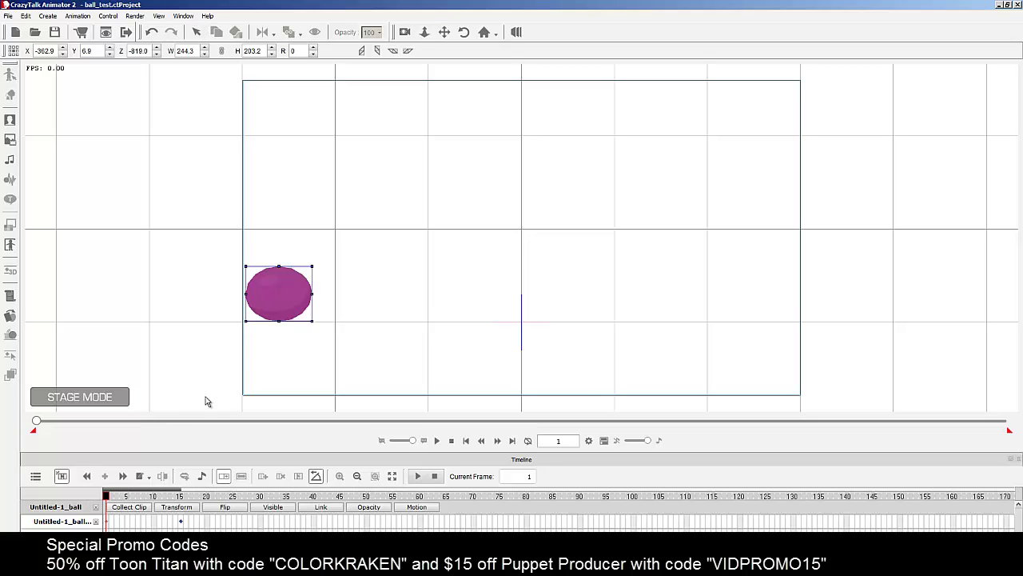
pyautogui.moveTo(318, 263); pyautogui.dragTo(333, 274)
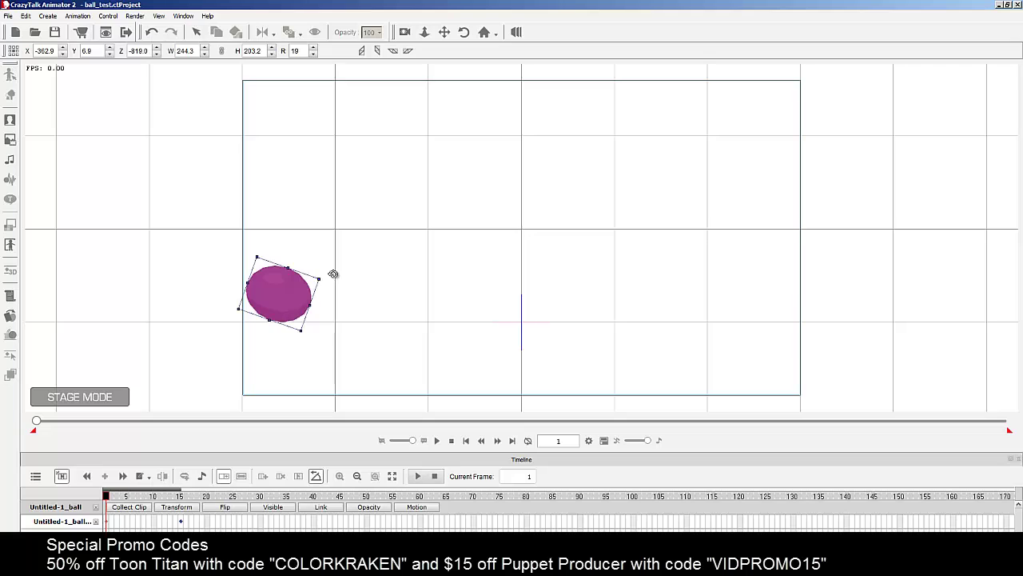
pyautogui.moveTo(109, 497); pyautogui.dragTo(181, 497)
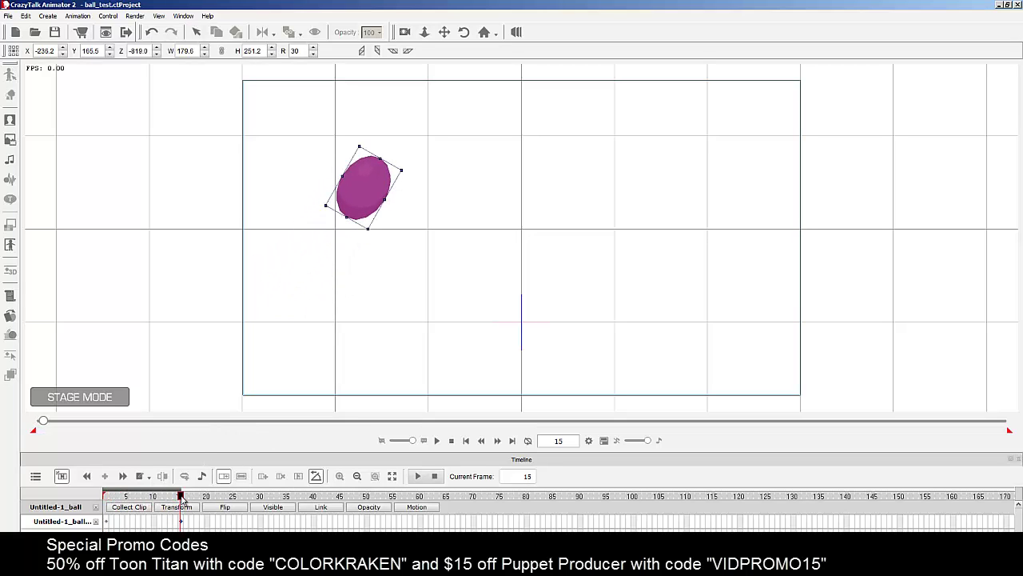
# Step: At frame 18, round the ball back to about 180 wide by 185 high and rotate it to 349 degrees
pyautogui.moveTo(181, 497); pyautogui.dragTo(197, 501)
pyautogui.moveTo(348, 217); pyautogui.dragTo(355, 212)
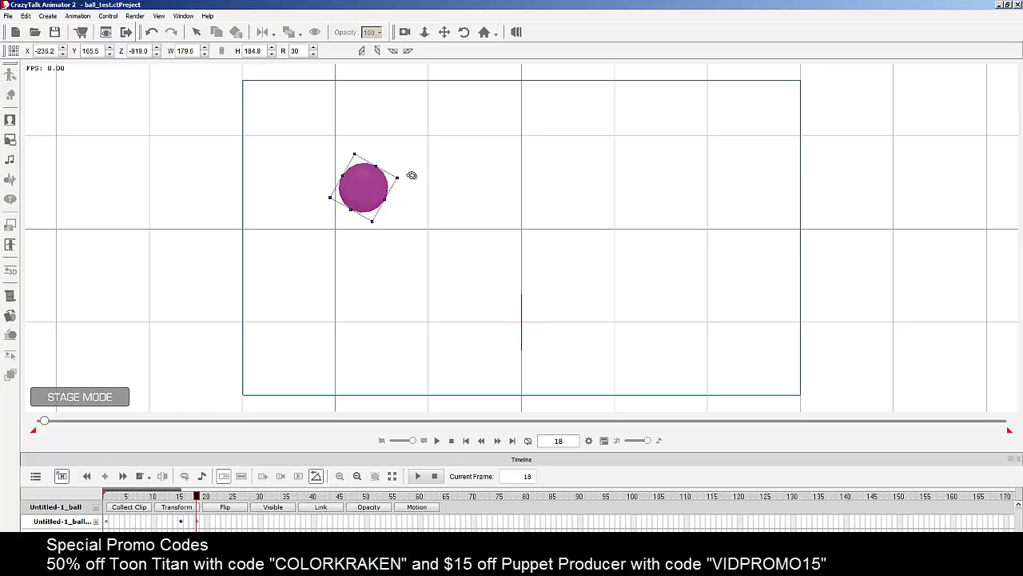
pyautogui.moveTo(411, 175); pyautogui.dragTo(395, 143)
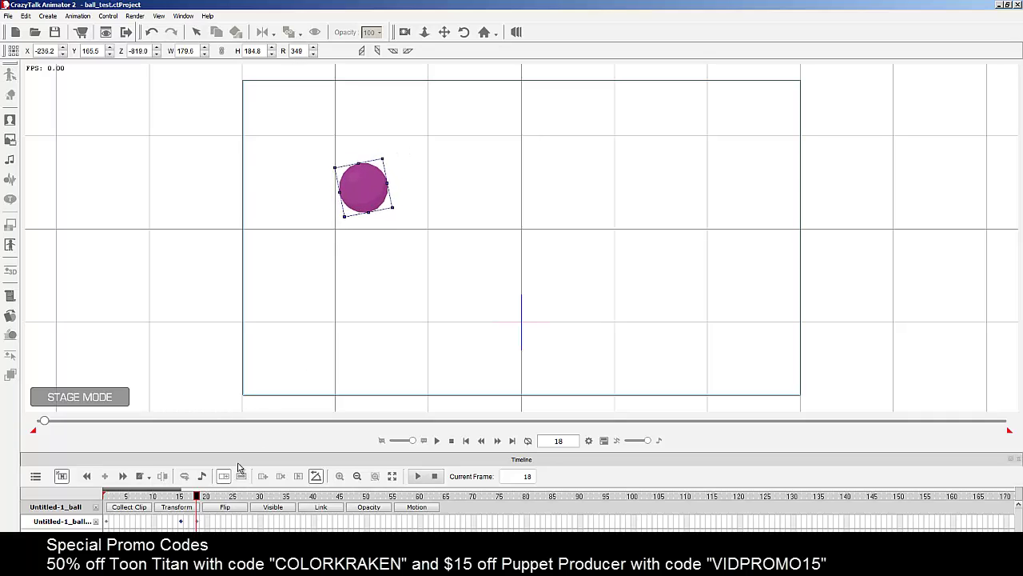
# Step: At frame 30, move the ball down and right to about X -119, Y -3 and squash it to about 225 wide by 166 high
pyautogui.moveTo(204, 497); pyautogui.dragTo(263, 503)
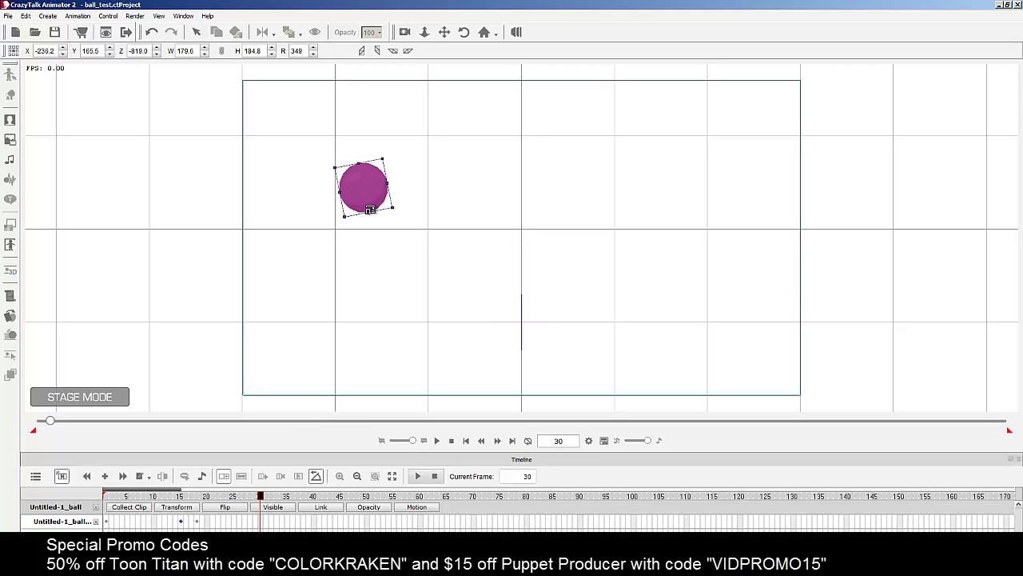
pyautogui.moveTo(369, 195); pyautogui.dragTo(447, 304)
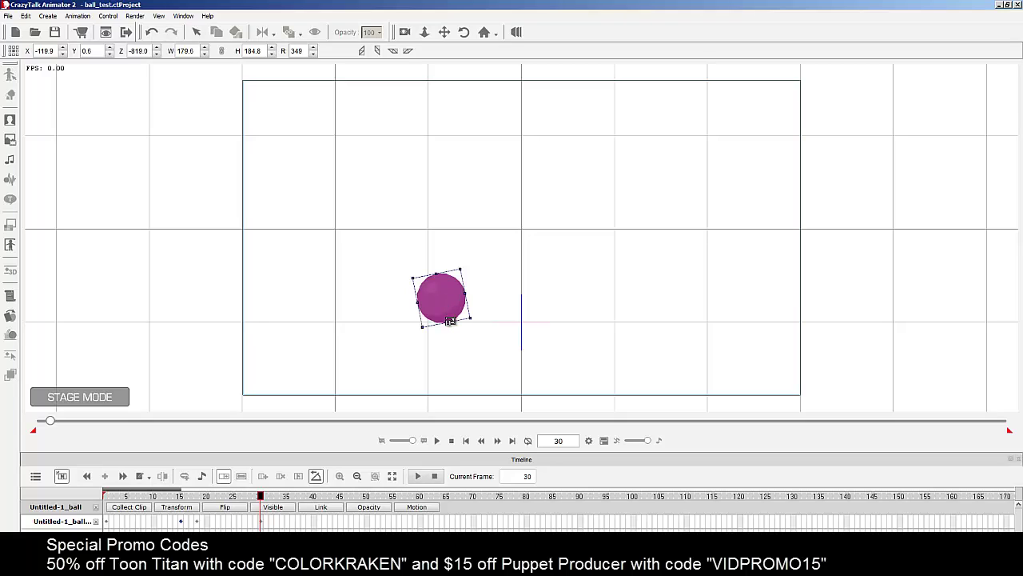
pyautogui.moveTo(468, 293); pyautogui.dragTo(438, 279)
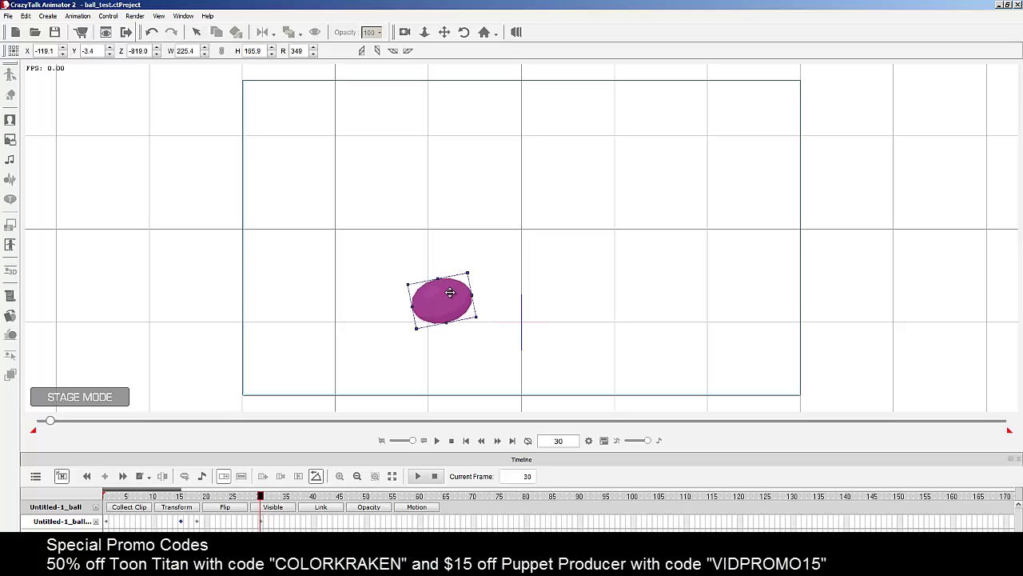
# Step: At frame 48, move the ball up to about X 13, Y 134, rotate it to 40 degrees and stretch it to about 112 by 236
pyautogui.moveTo(260, 497); pyautogui.dragTo(357, 497)
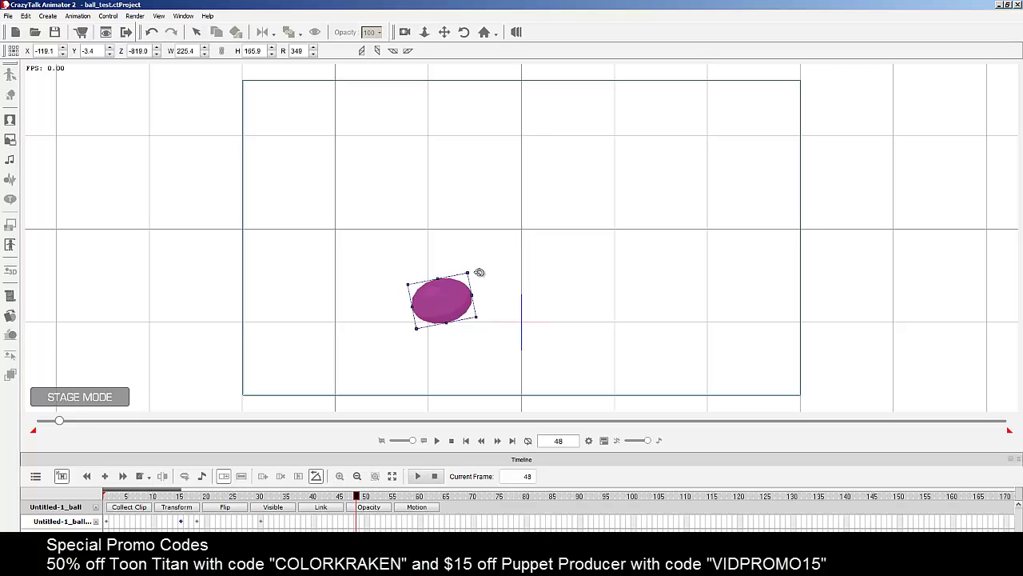
pyautogui.moveTo(479, 269); pyautogui.dragTo(572, 190)
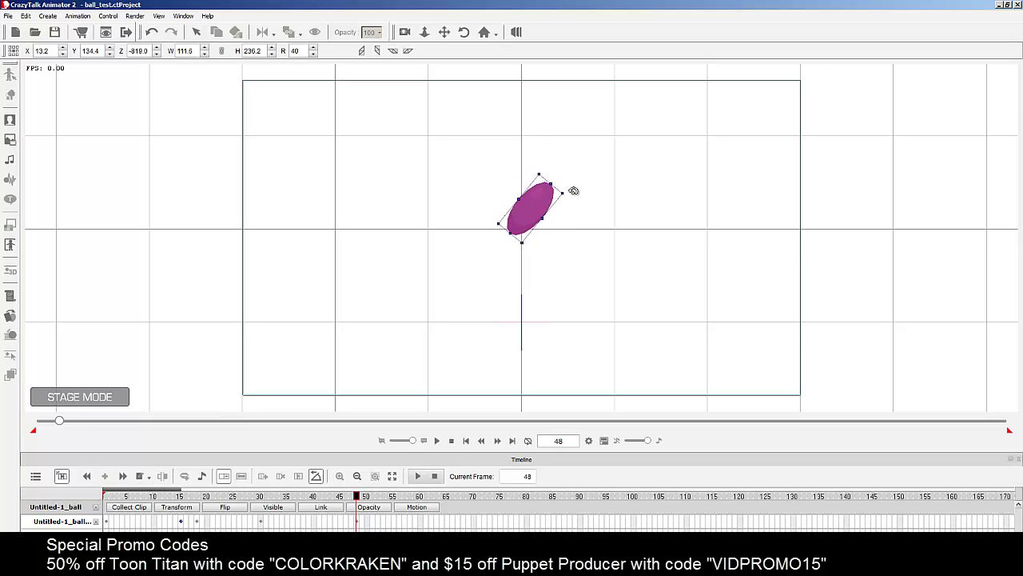
# Step: At frame 51, move the ball to about X 71, Y 173 and round it out to about 210 wide by 205 high
pyautogui.click(374, 523)
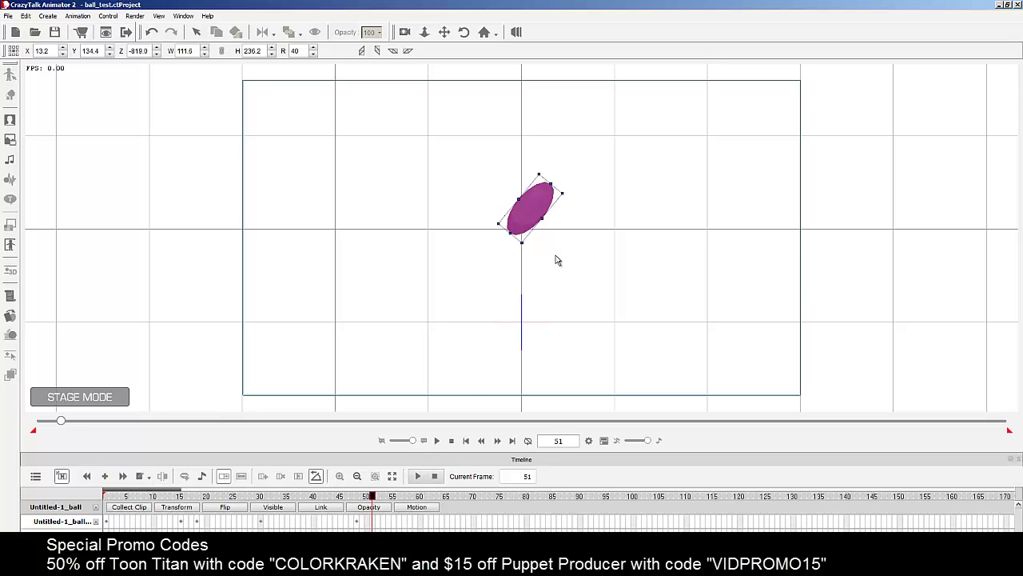
pyautogui.moveTo(543, 180)
pyautogui.mouseDown()
pyautogui.moveTo(578, 177)
pyautogui.moveTo(599, 203)
pyautogui.moveTo(549, 205)
pyautogui.moveTo(574, 183)
pyautogui.moveTo(547, 164)
pyautogui.mouseUp()
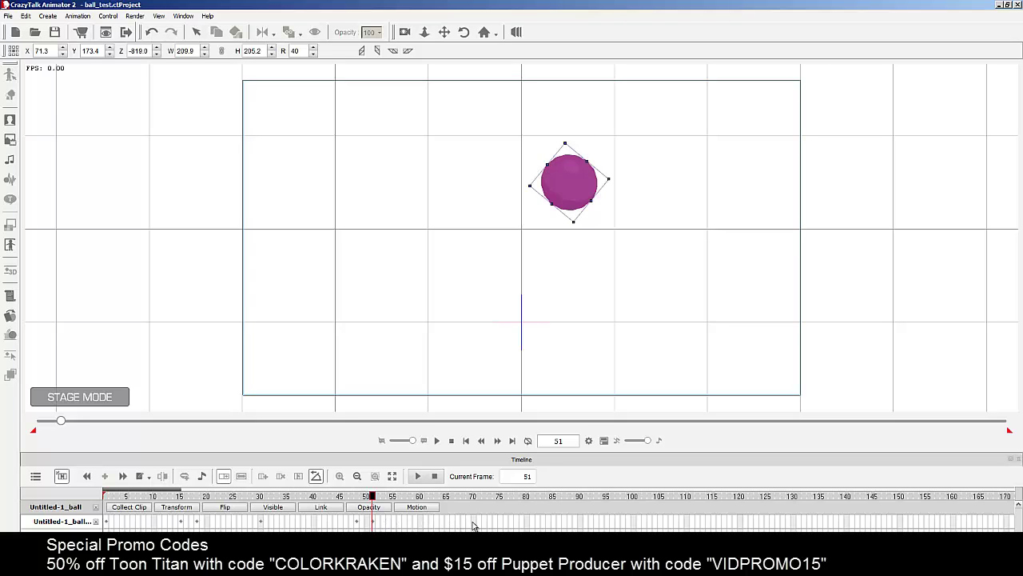
# Step: At frame 70, move the ball down to about X 222, Y 0, rotate it to 74 degrees and squash it to about 167 by 253
pyautogui.click(474, 525)
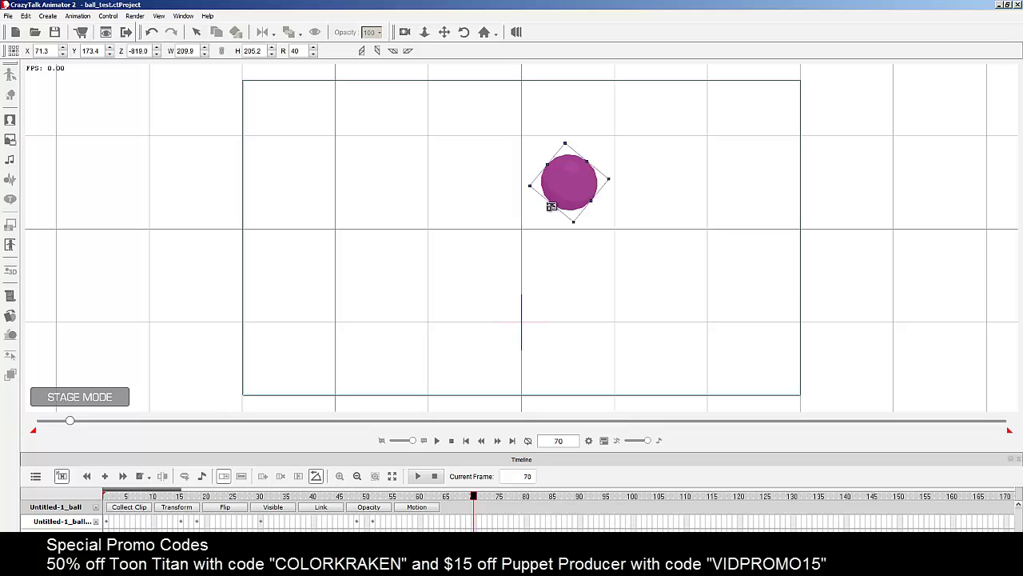
pyautogui.moveTo(569, 193); pyautogui.dragTo(724, 333)
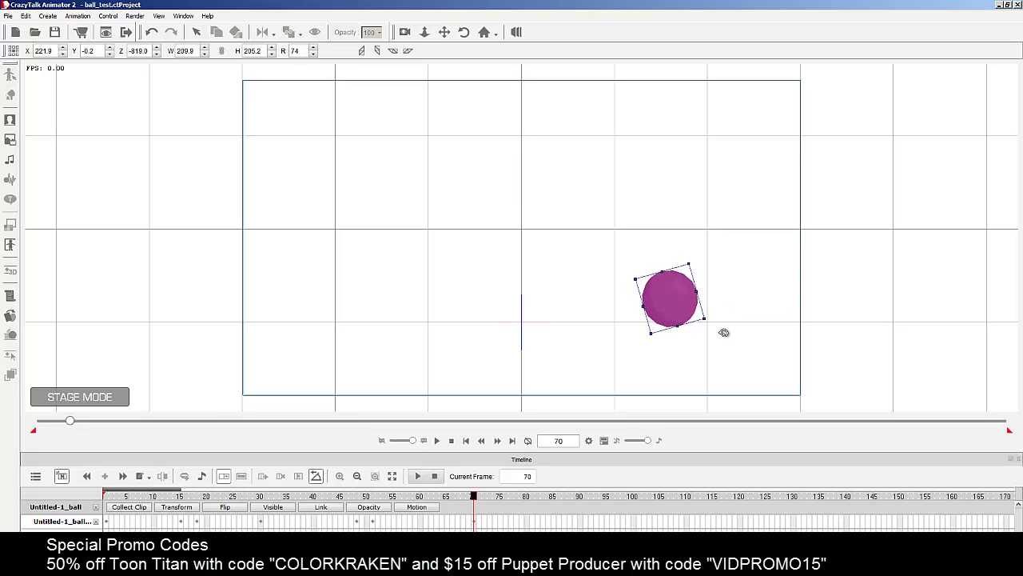
pyautogui.moveTo(699, 289); pyautogui.dragTo(663, 277)
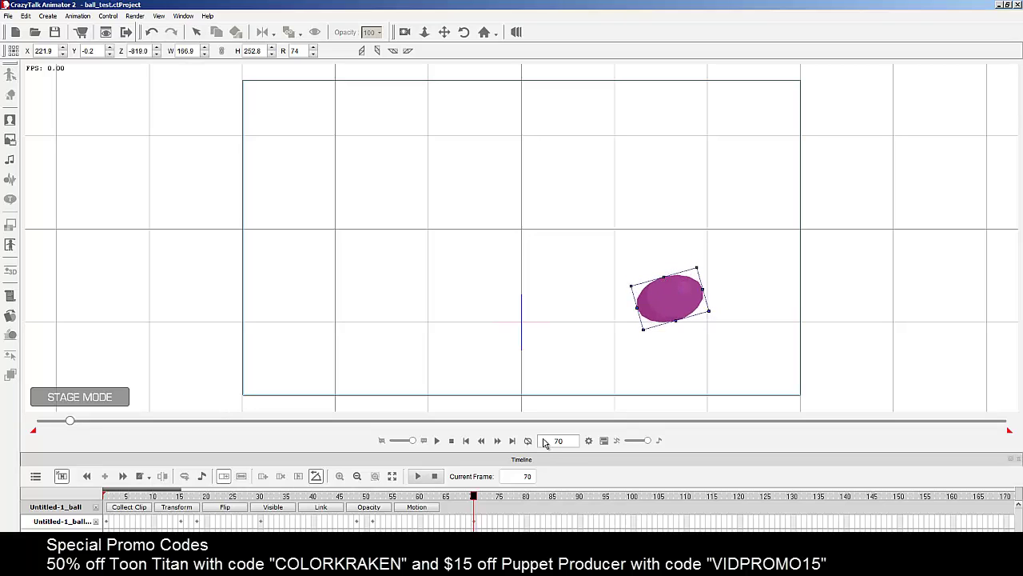
# Step: At frame 89, move the ball out of frame to about X 459, Y 210, rotated 118 degrees and stretched to about 265 by 170
pyautogui.click(578, 525)
pyautogui.moveTo(678, 300); pyautogui.dragTo(796, 188)
pyautogui.moveTo(825, 145); pyautogui.dragTo(840, 179)
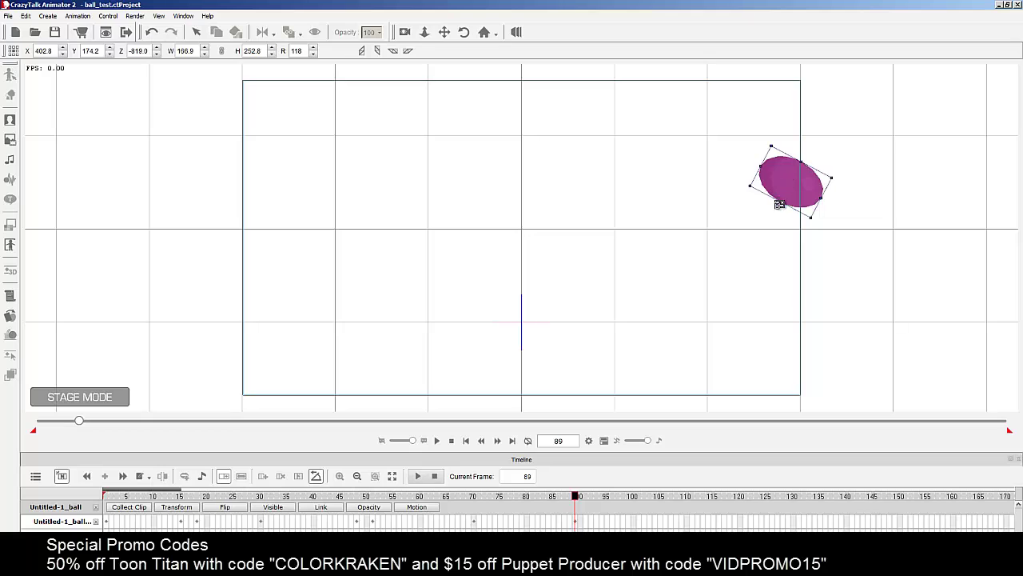
pyautogui.moveTo(781, 202); pyautogui.dragTo(772, 210)
pyautogui.moveTo(762, 166); pyautogui.dragTo(821, 153)
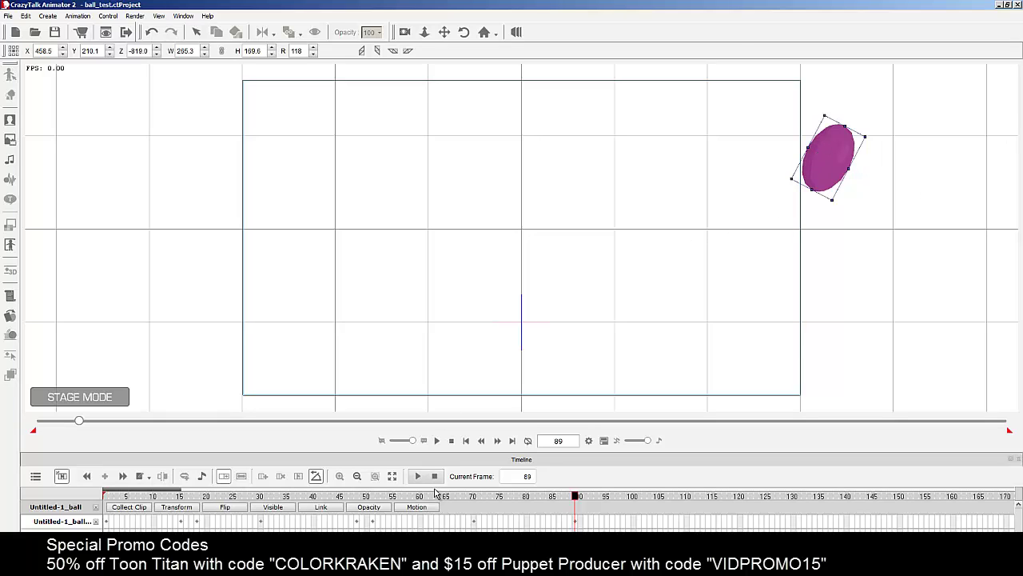
# Step: Play the bounce animation from the first frame to check its timing, and return to the start
pyautogui.click(467, 440)
pyautogui.click(438, 441)
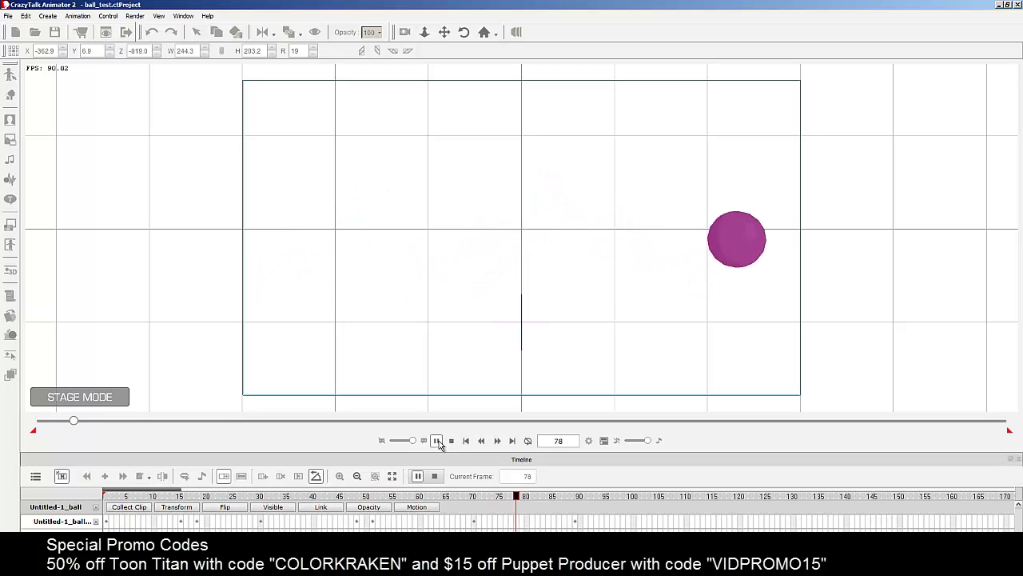
pyautogui.click(466, 441)
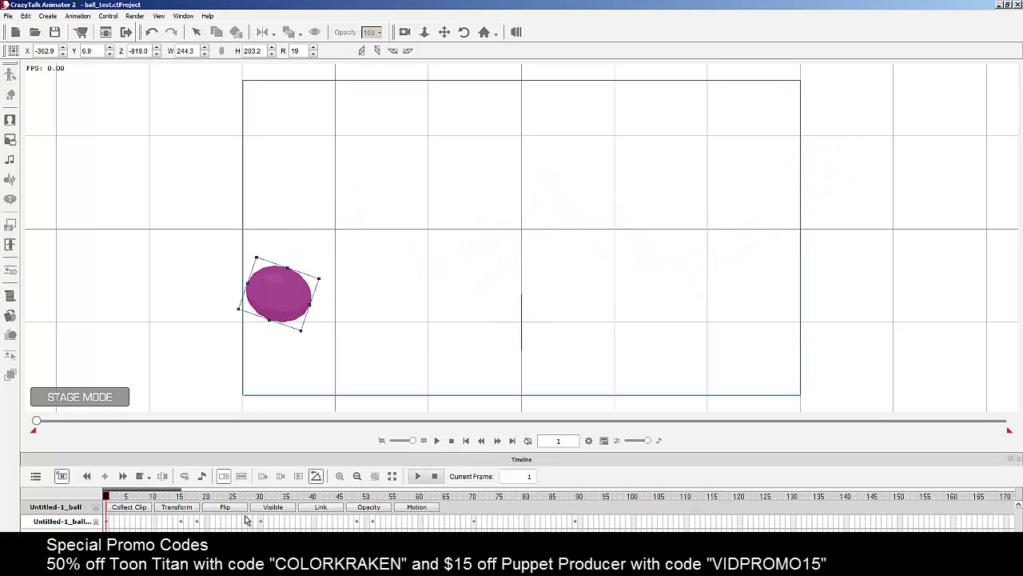
# Step: Speed up the first bounce by moving the frame 15 key to frame 11 and the frame 18 key to frame 12
pyautogui.click(181, 524)
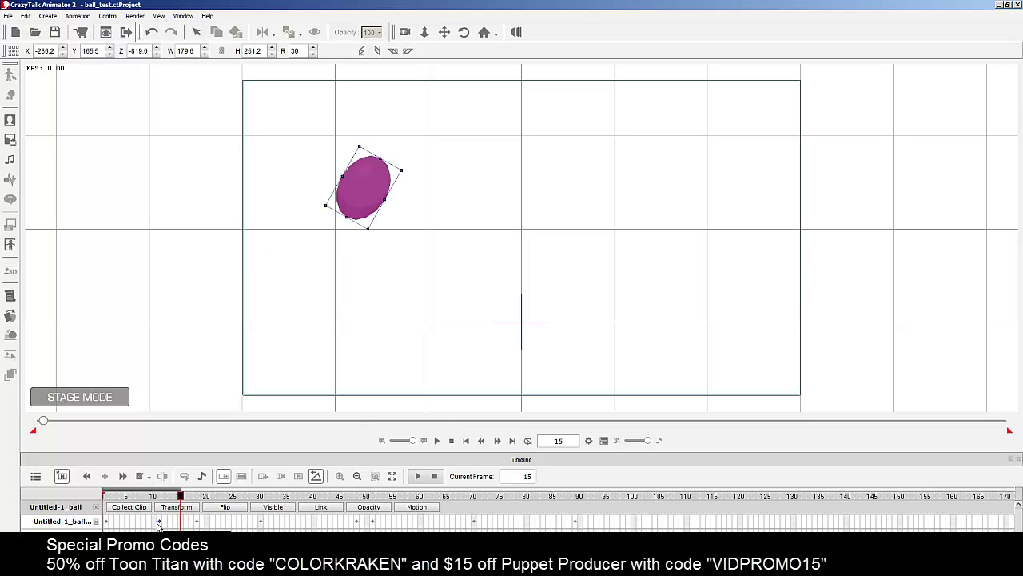
pyautogui.click(158, 523)
pyautogui.click(198, 524)
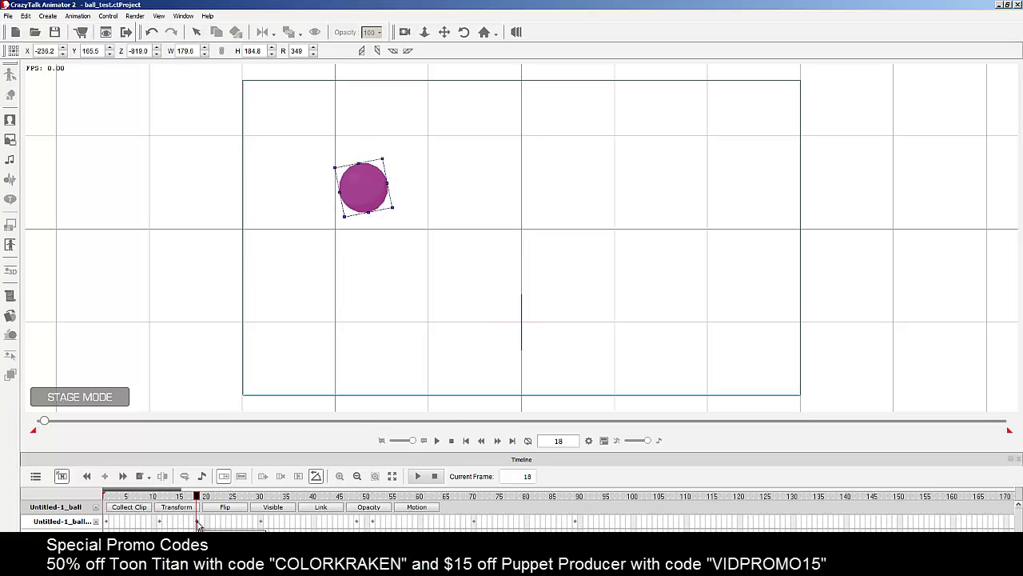
pyautogui.moveTo(192, 523); pyautogui.dragTo(167, 526)
pyautogui.click(166, 524)
# Step: Move the frame 30 key to frame 20, the frame 48 key to frame 31 and the frame 51 key to frame 32
pyautogui.click(260, 524)
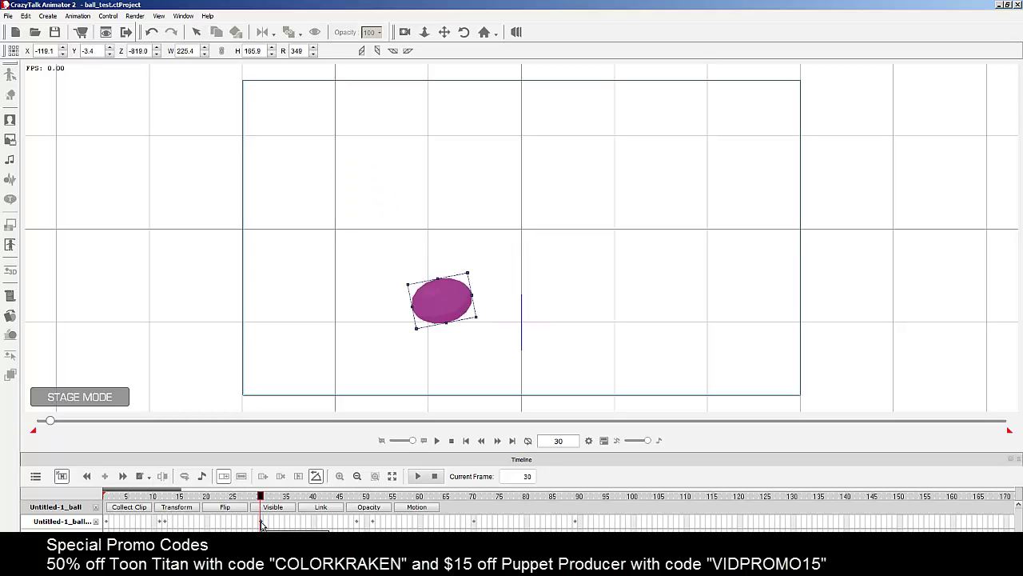
pyautogui.click(357, 525)
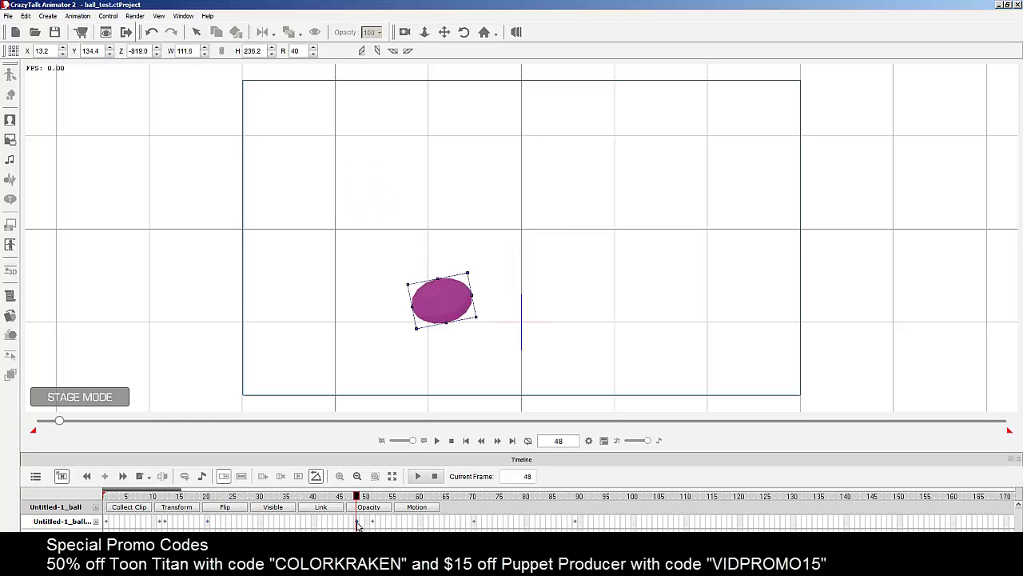
pyautogui.click(267, 522)
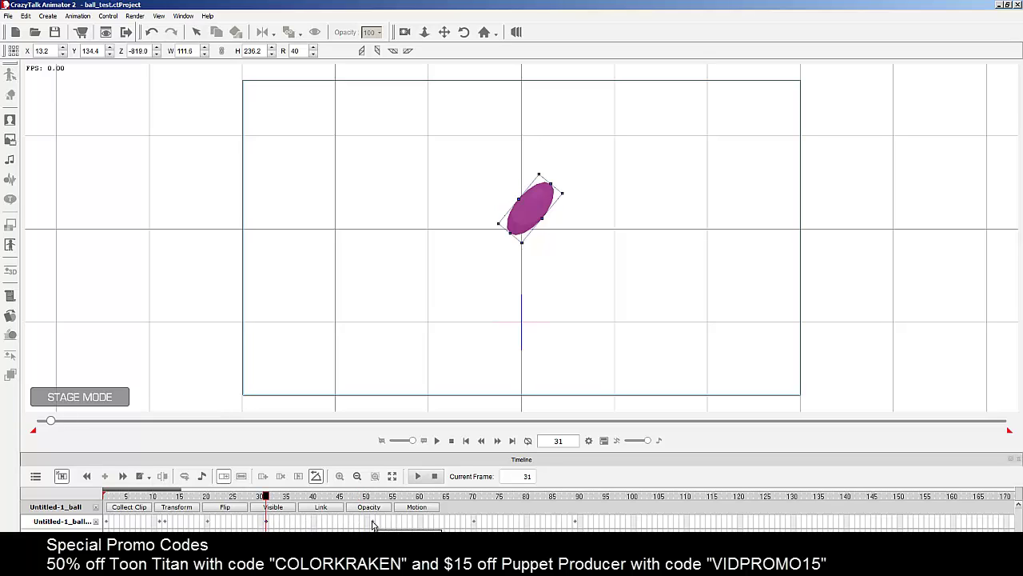
pyautogui.moveTo(373, 522); pyautogui.dragTo(270, 523)
# Step: Move the frame 70 key to frame 45 and the last key from frame 89 to frame 46
pyautogui.click(475, 522)
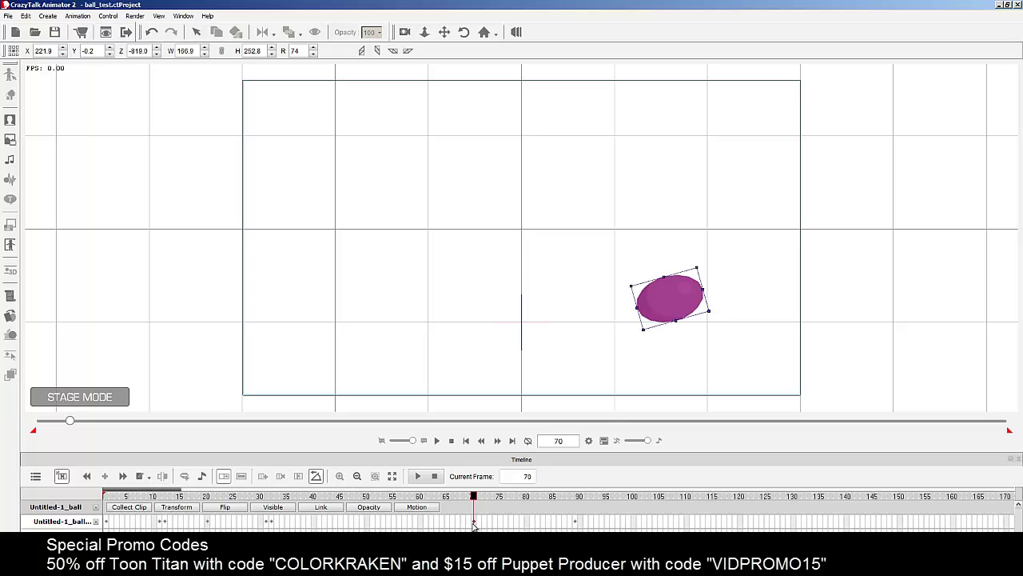
pyautogui.moveTo(475, 523); pyautogui.dragTo(341, 524)
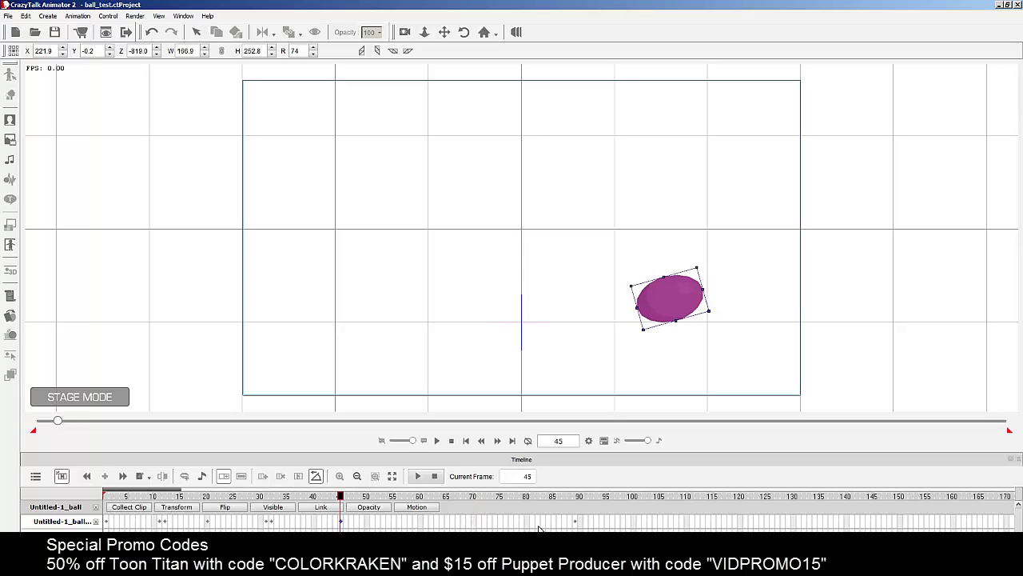
pyautogui.click(577, 525)
pyautogui.moveTo(577, 524); pyautogui.dragTo(345, 523)
# Step: Play the retimed animation twice to review the faster bounce, and go back to frame 1
pyautogui.click(437, 440)
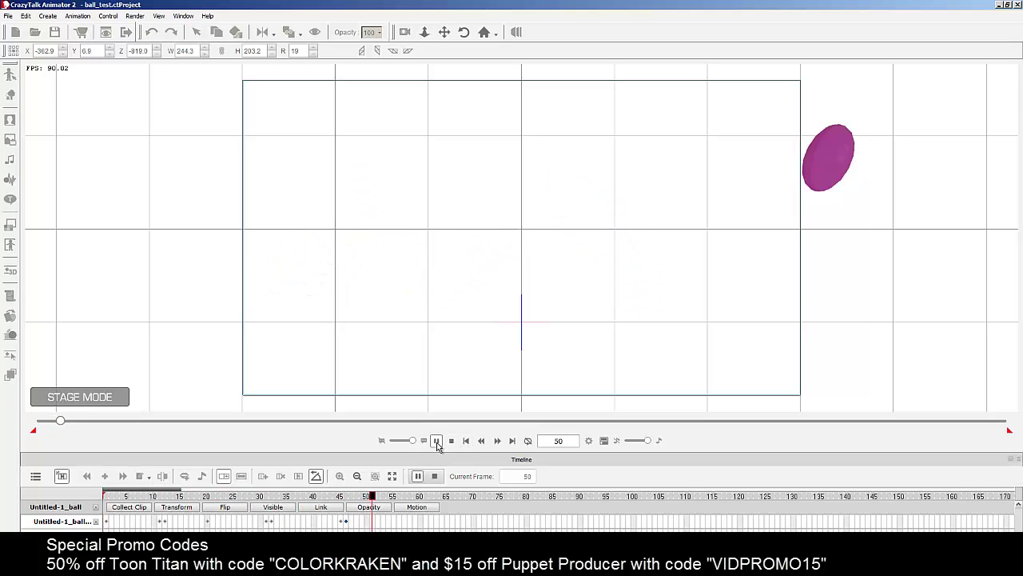
pyautogui.click(451, 441)
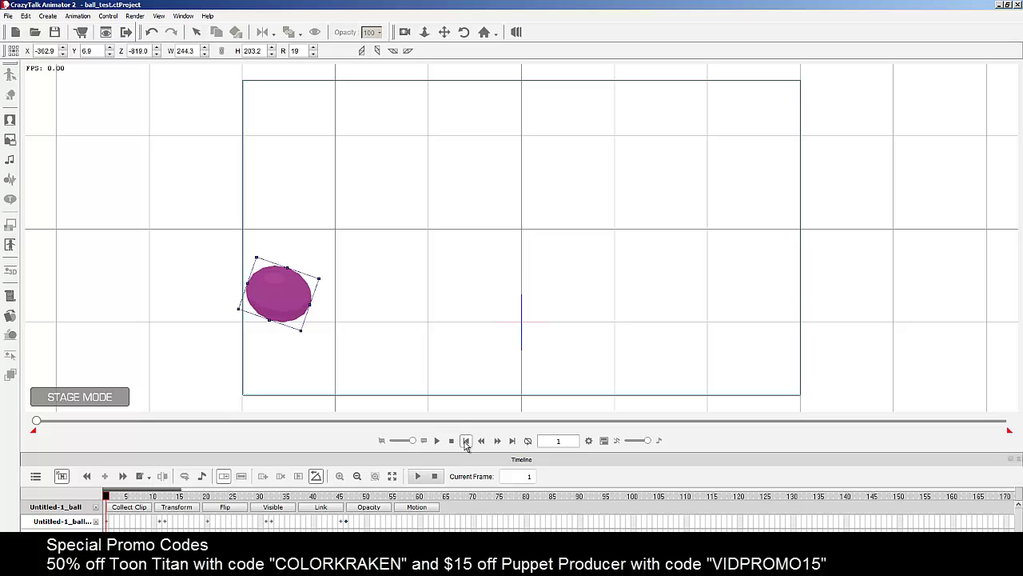
pyautogui.click(437, 440)
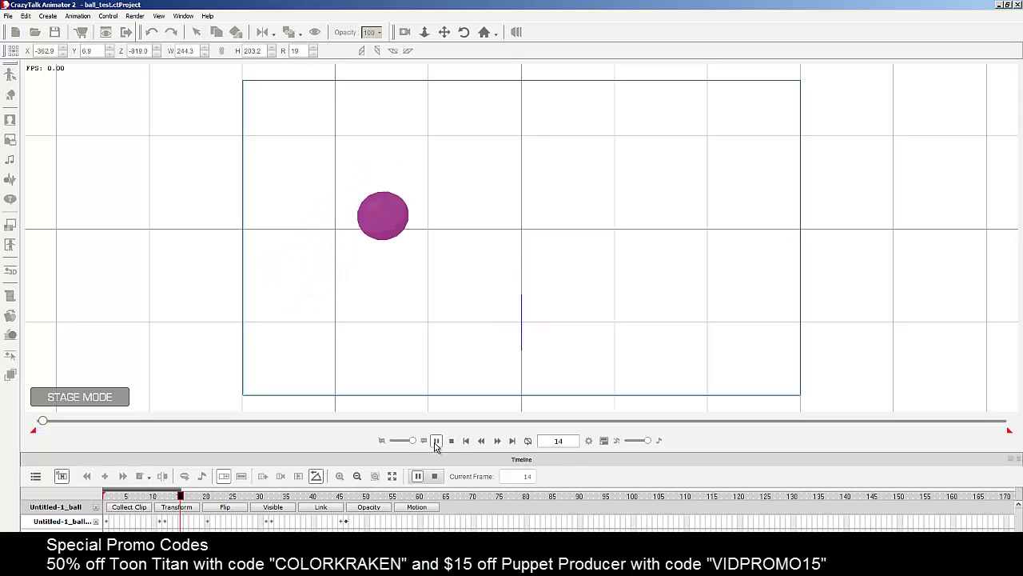
pyautogui.click(437, 441)
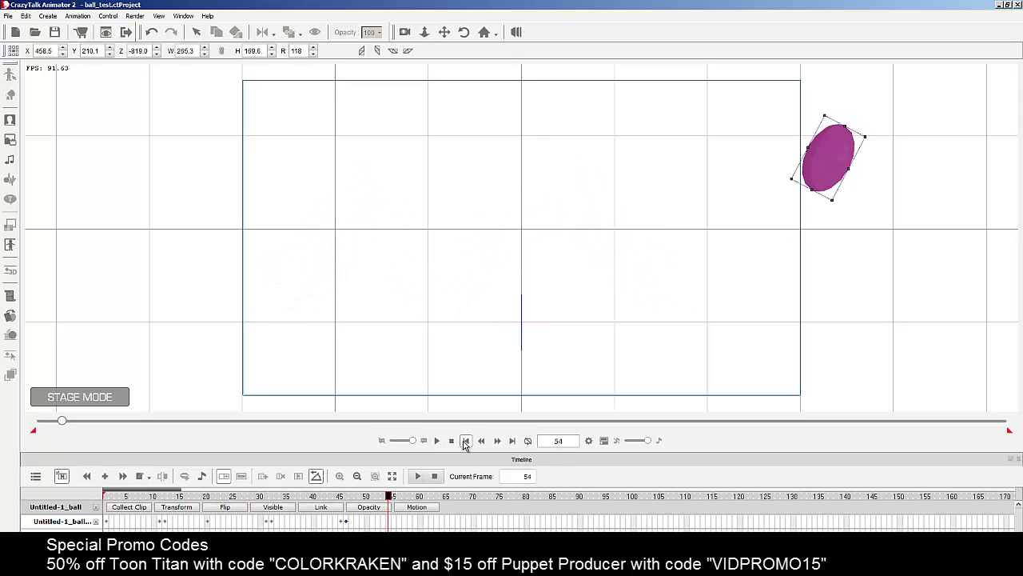
pyautogui.click(466, 441)
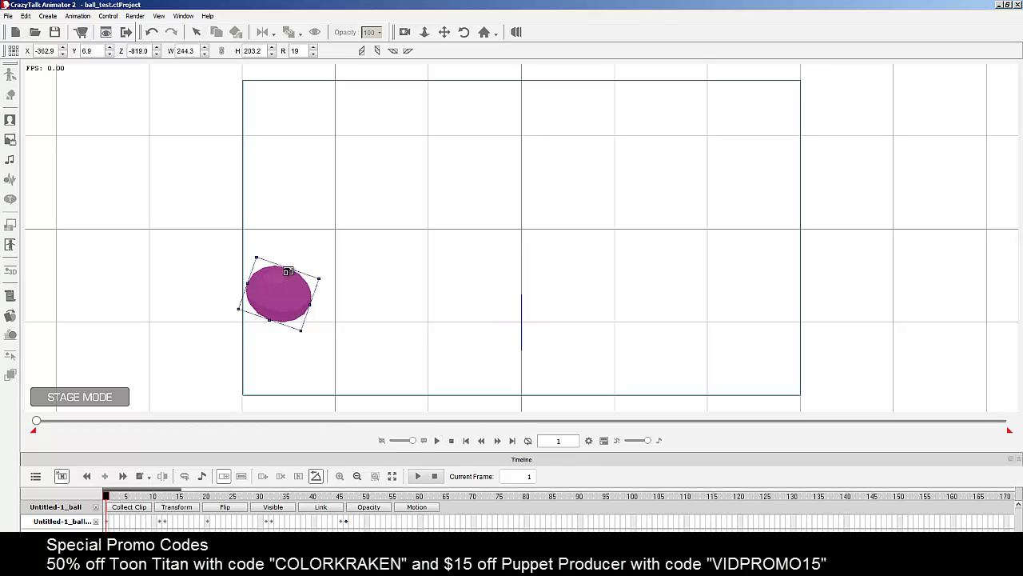
# Step: At frame 1, move the ball left to about X -396, Y 16.5, rotate it to 31 degrees and flatten it to about 184 high
pyautogui.moveTo(313, 269); pyautogui.dragTo(264, 290)
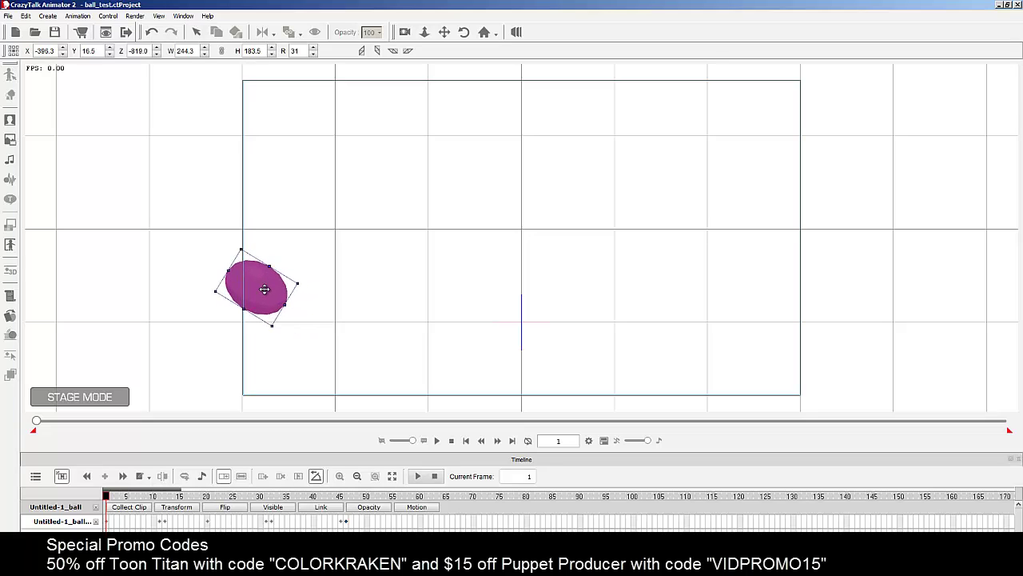
pyautogui.click(162, 522)
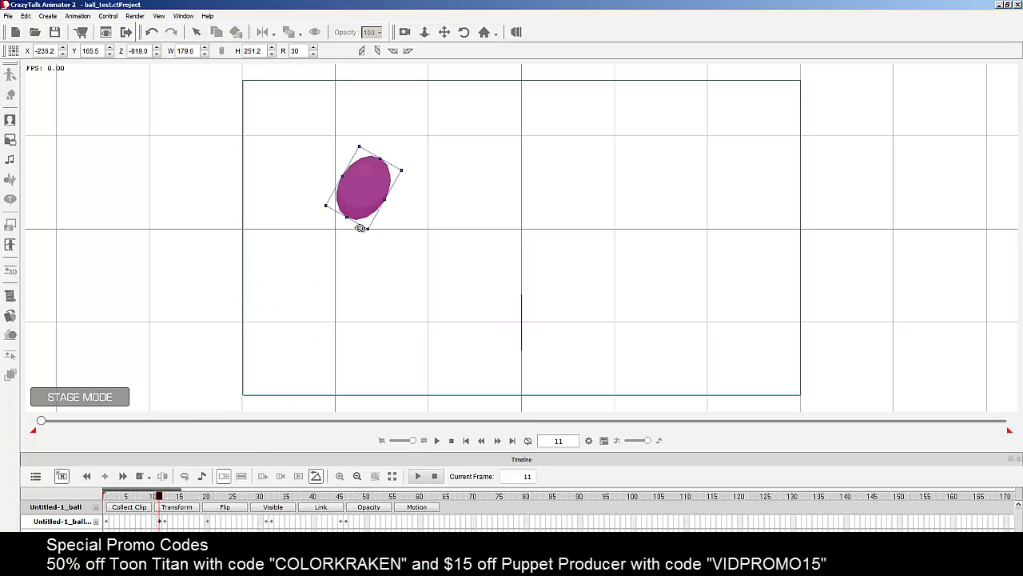
# Step: At frame 4, key the ball at about X -332, Y 7 with a size of about 225 wide by 204 high
pyautogui.click(122, 498)
pyautogui.moveTo(290, 268); pyautogui.dragTo(302, 303)
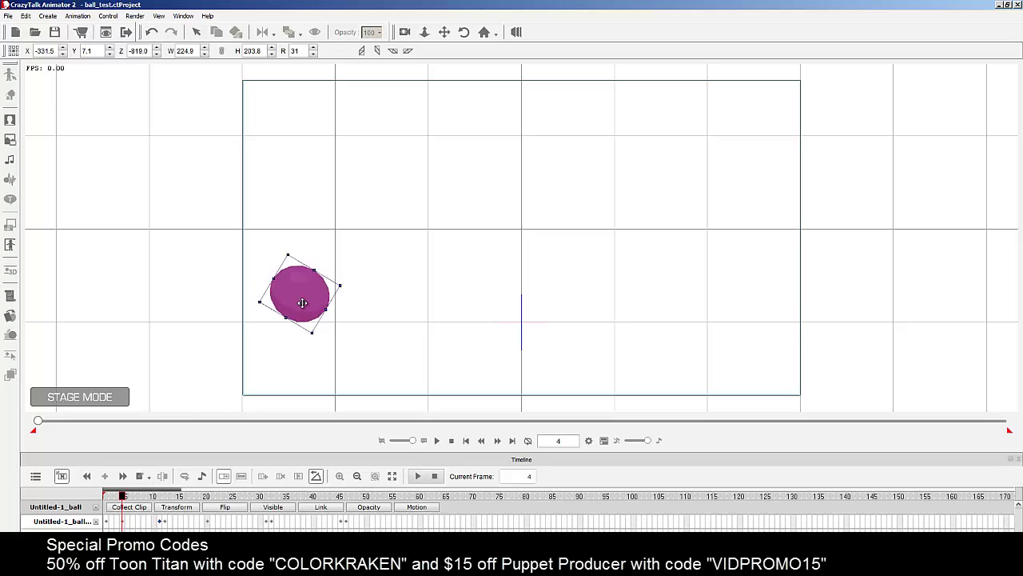
# Step: Move the ball down and left at the frame 11 key, and shift the frame 12 key to frame 14
pyautogui.moveTo(112, 497); pyautogui.dragTo(164, 507)
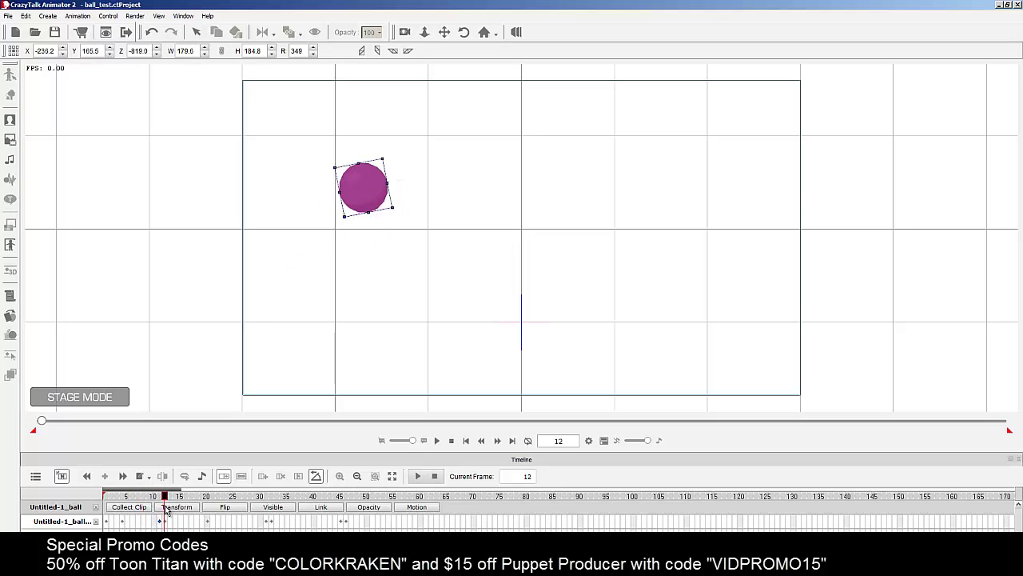
pyautogui.click(160, 523)
pyautogui.moveTo(364, 202); pyautogui.dragTo(337, 248)
pyautogui.moveTo(165, 522); pyautogui.dragTo(92, 502)
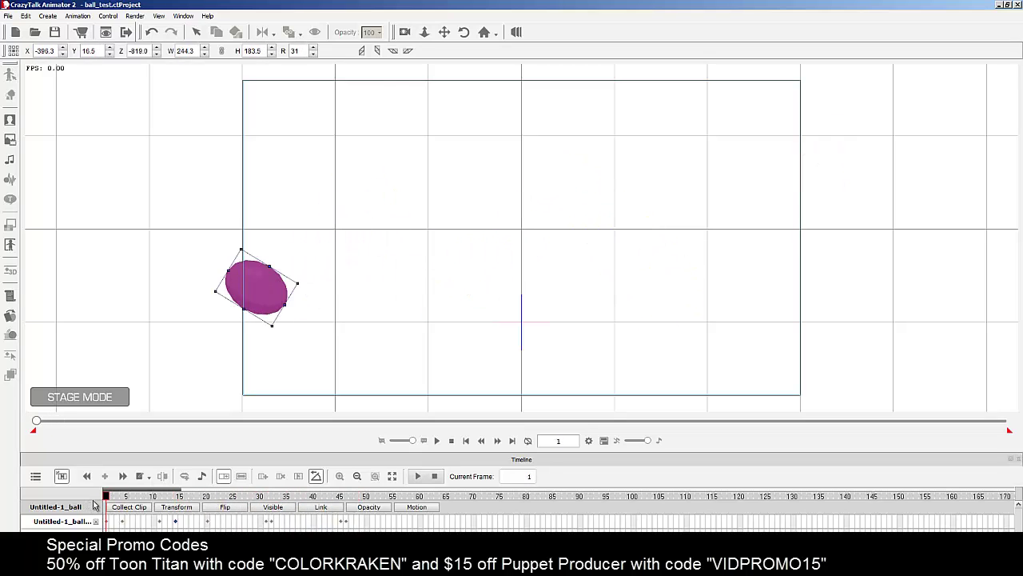
# Step: Play the adjusted animation from frame 1 to check the first bounce, and return to the start
pyautogui.click(436, 440)
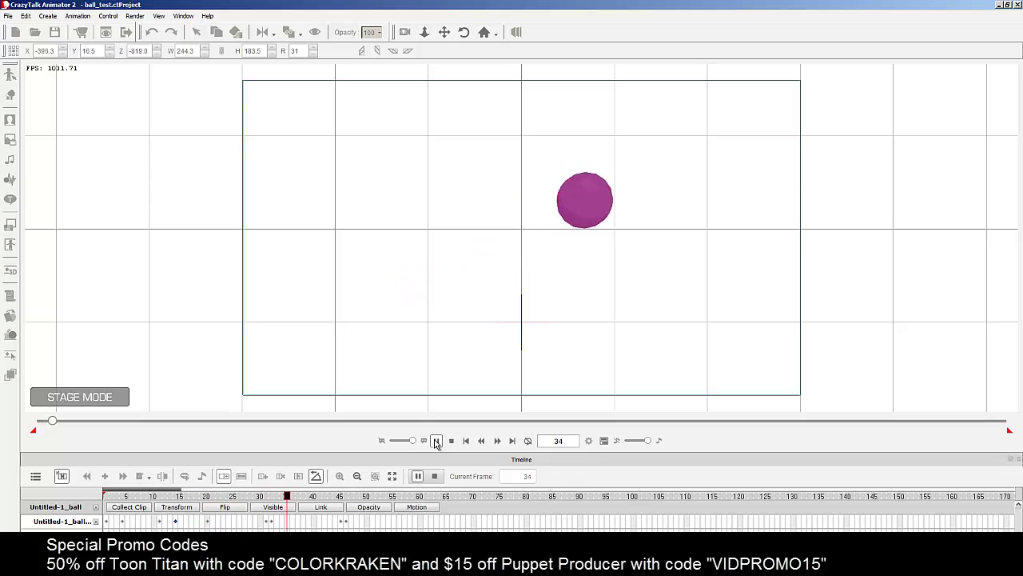
pyautogui.click(451, 441)
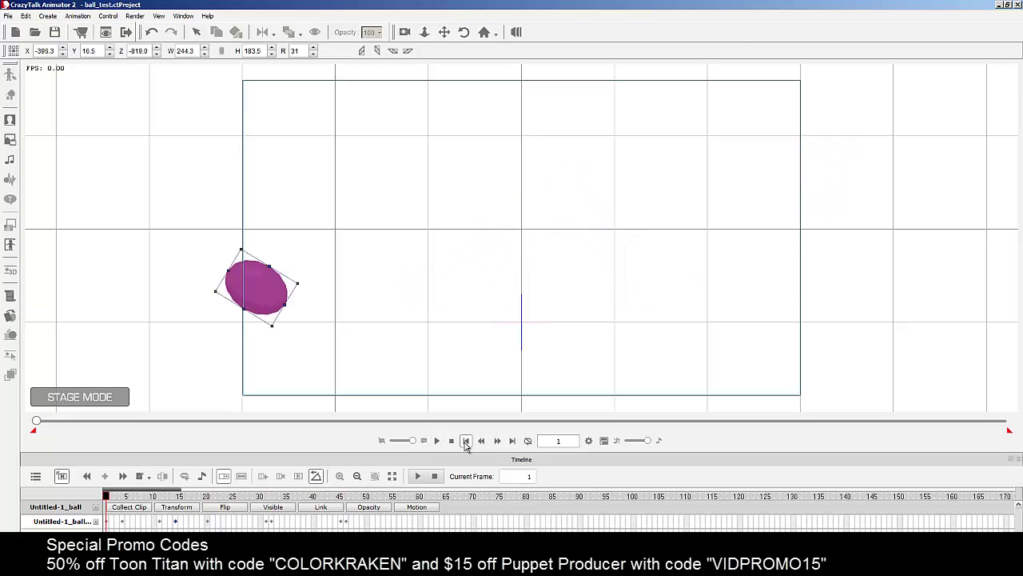
# Step: Play the bounce animation from frame 1, stop it, and shift the frame 1 ball right to about X -346, Y 15.7
pyautogui.click(437, 441)
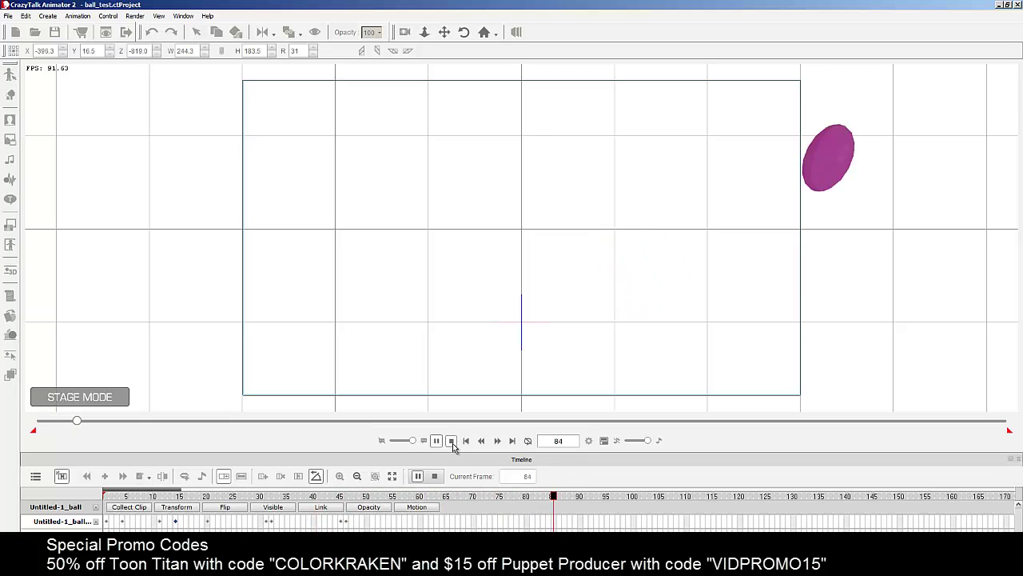
pyautogui.click(451, 441)
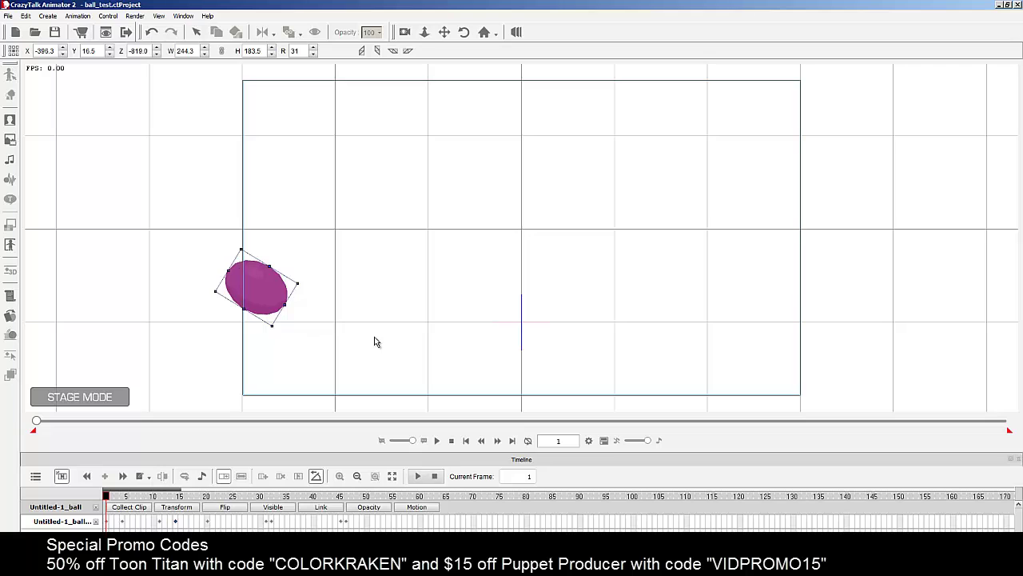
pyautogui.moveTo(273, 284); pyautogui.dragTo(305, 287)
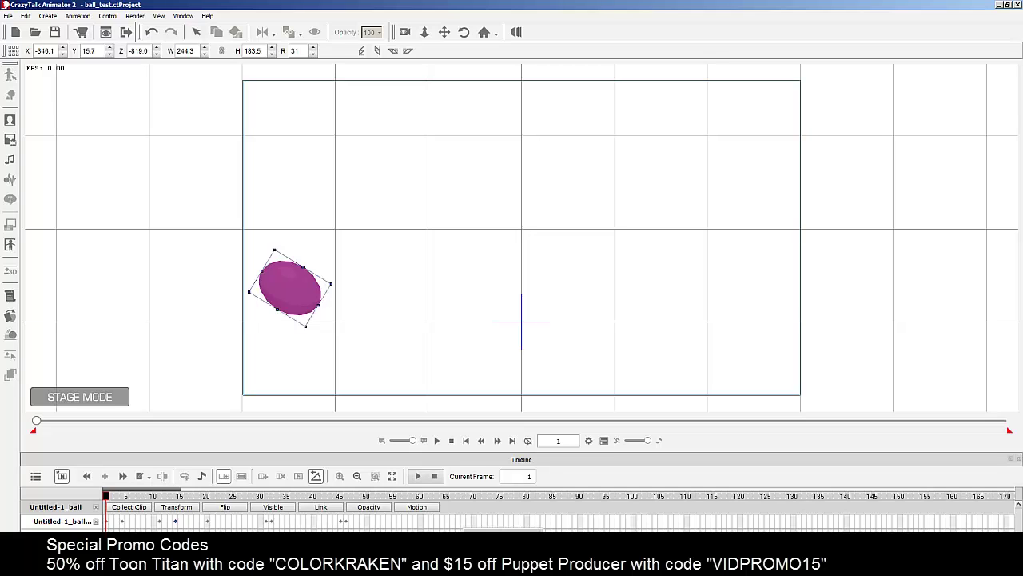
# Step: Switch to Flash, move the ball on the stage to about X 192, Y 220, and move the Puppet Producer panel up and left
pyautogui.hotkey('alt', 'Tab')
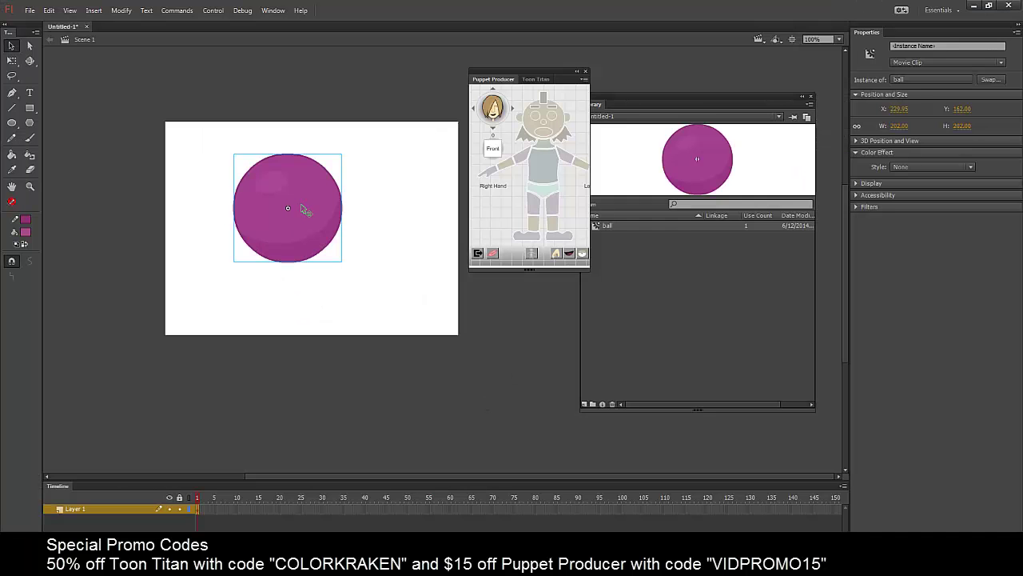
pyautogui.moveTo(303, 209); pyautogui.dragTo(315, 239)
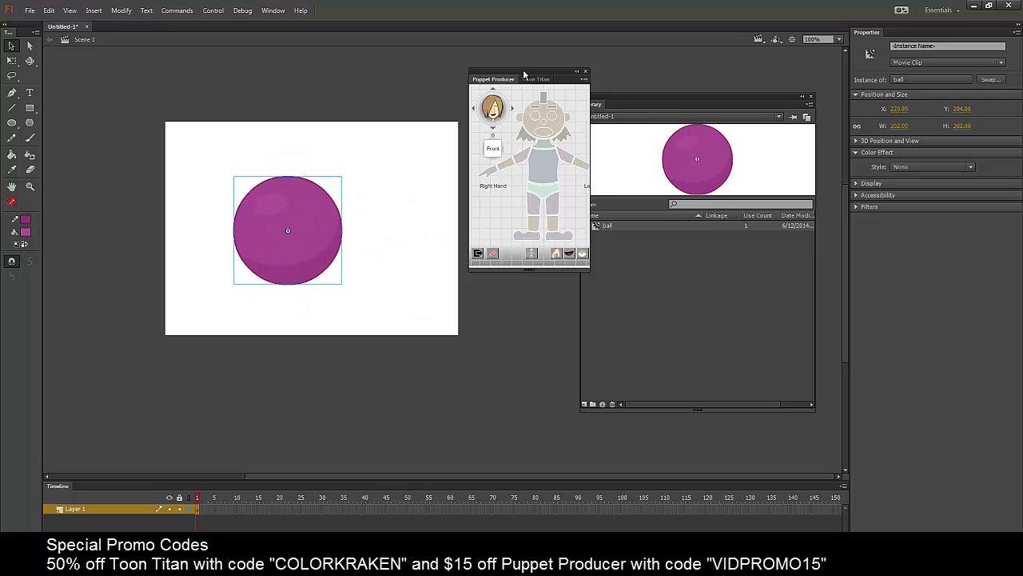
pyautogui.moveTo(524, 75); pyautogui.dragTo(475, 60)
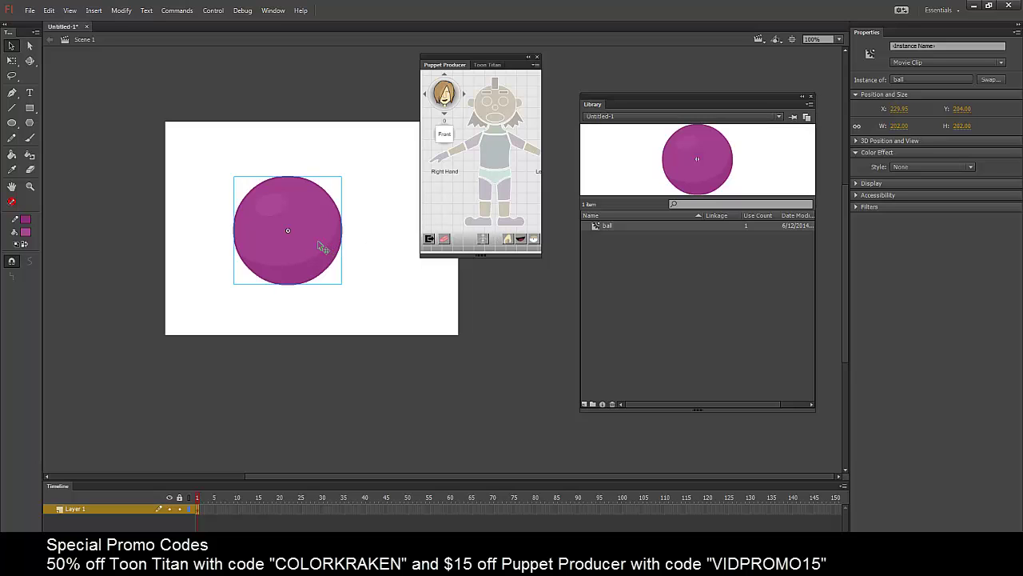
pyautogui.moveTo(320, 244); pyautogui.dragTo(300, 252)
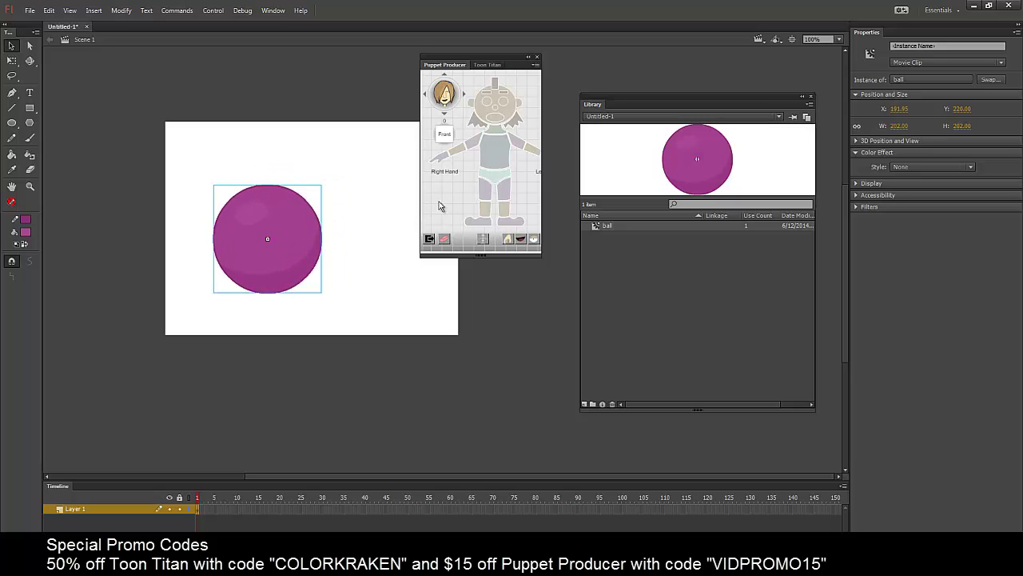
# Step: Widen the Puppet Producer panel and assign the ball as the front-view lower torso part
pyautogui.moveTo(540, 257); pyautogui.dragTo(569, 256)
pyautogui.click(494, 182)
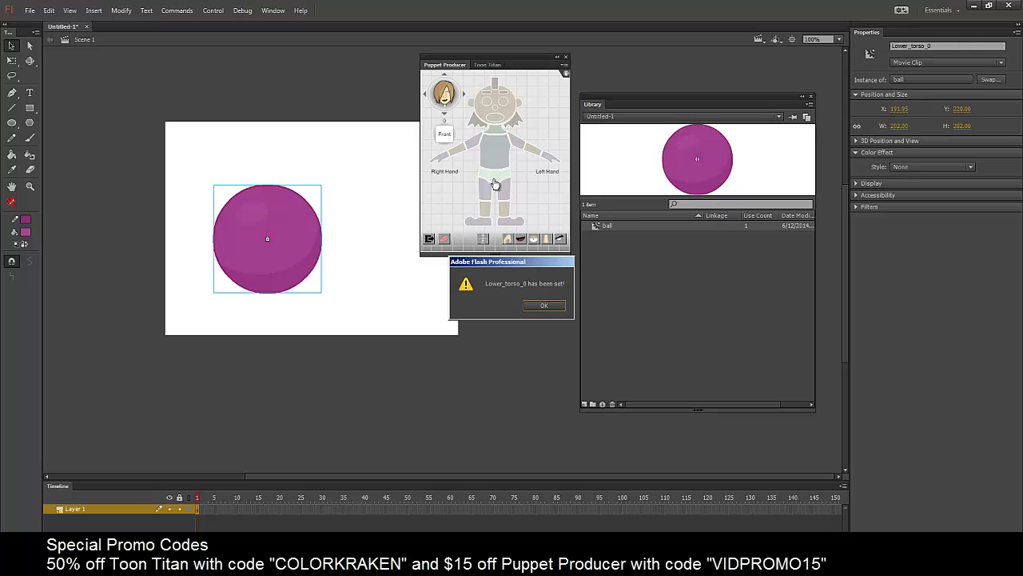
pyautogui.click(543, 307)
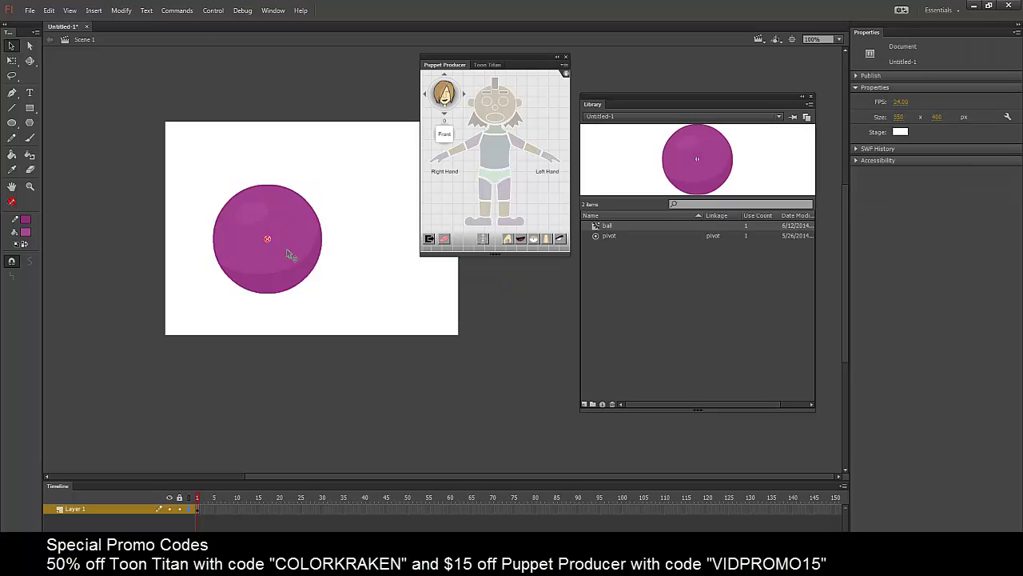
# Step: Export the ball document as an SWF movie named ball_actor on the Desktop
pyautogui.click(29, 11)
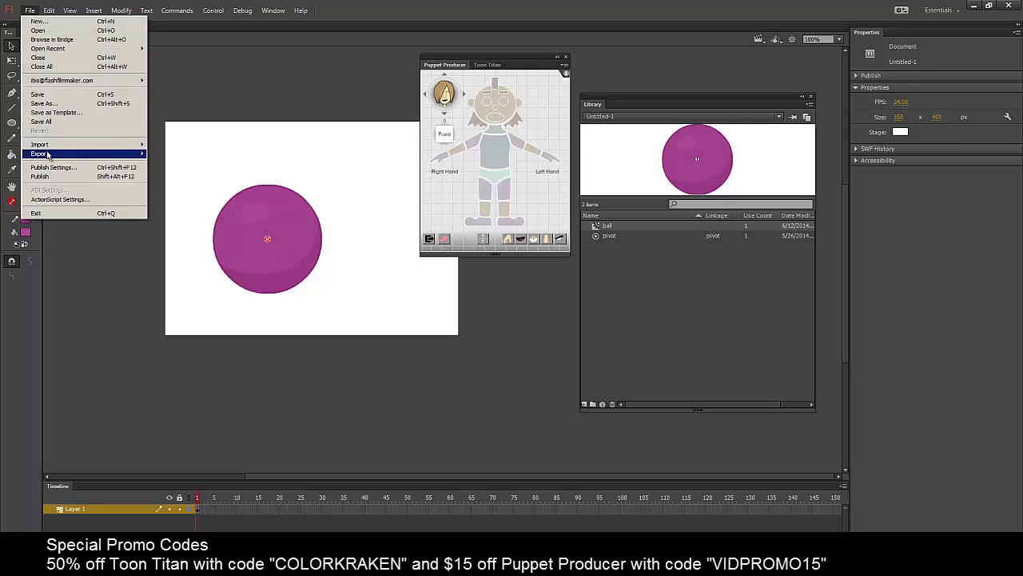
pyautogui.moveTo(47, 155)
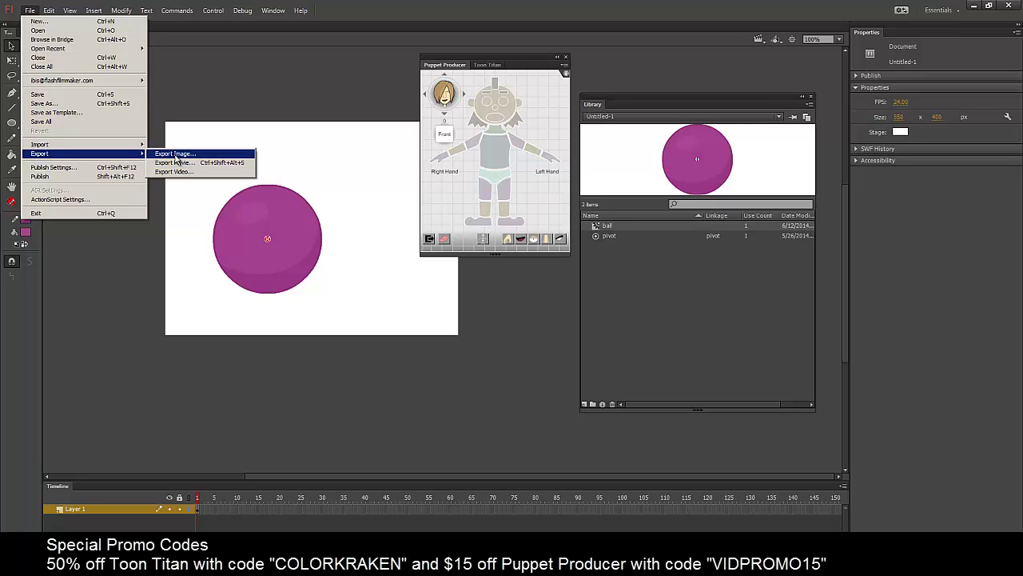
pyautogui.click(307, 160)
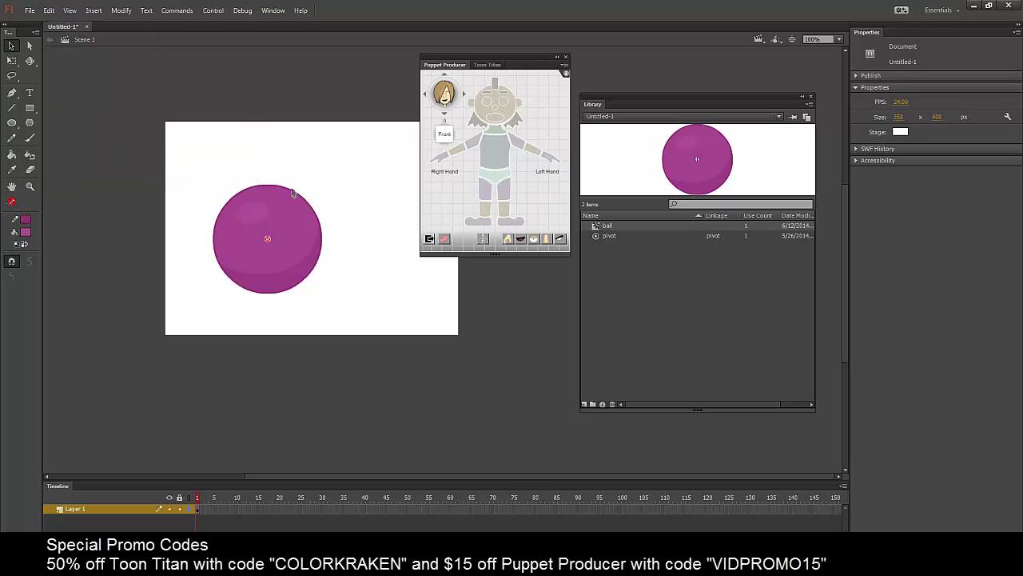
pyautogui.click(29, 11)
pyautogui.moveTo(60, 156)
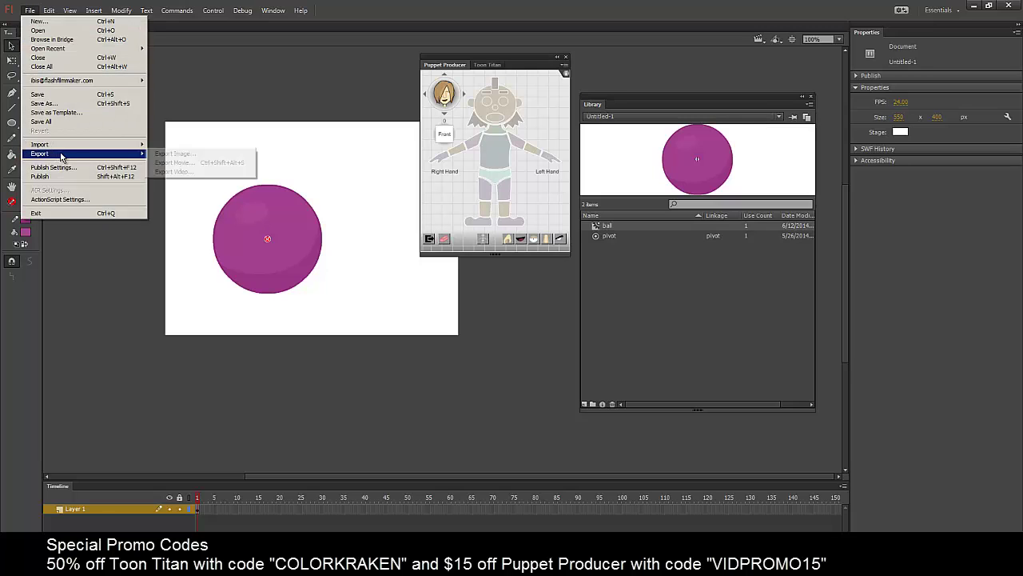
pyautogui.click(172, 162)
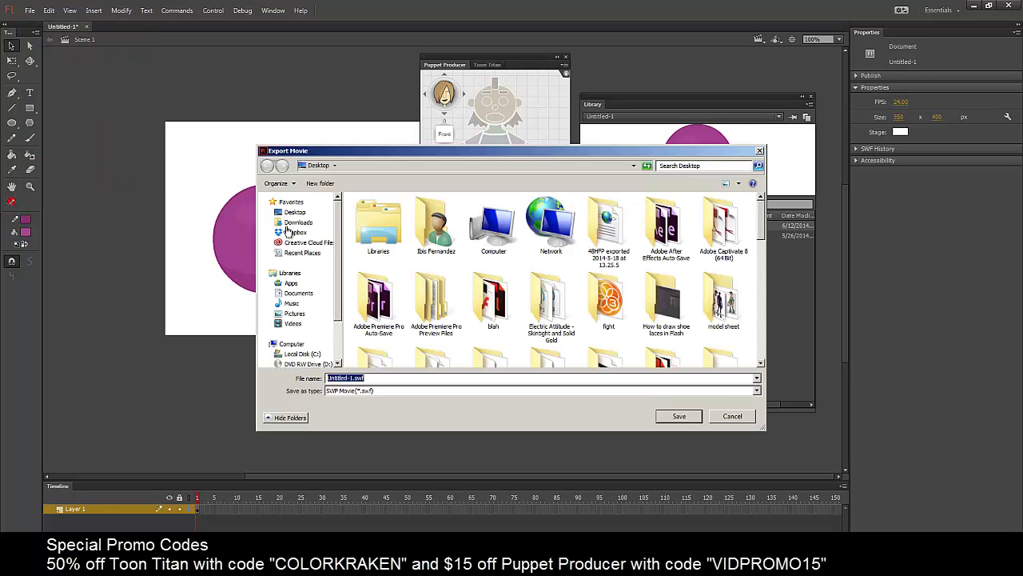
pyautogui.write('ball')
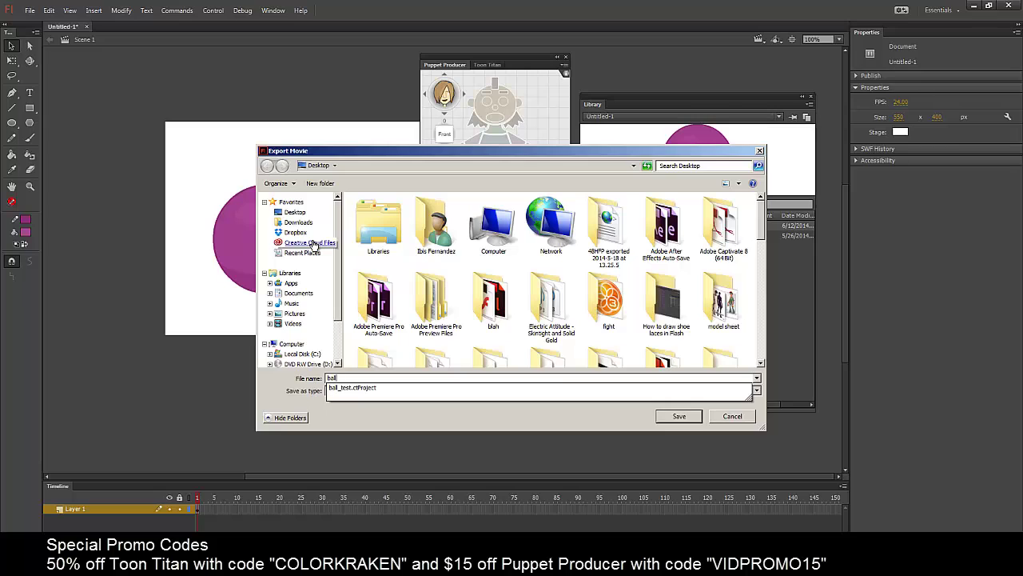
pyautogui.write('_actor')
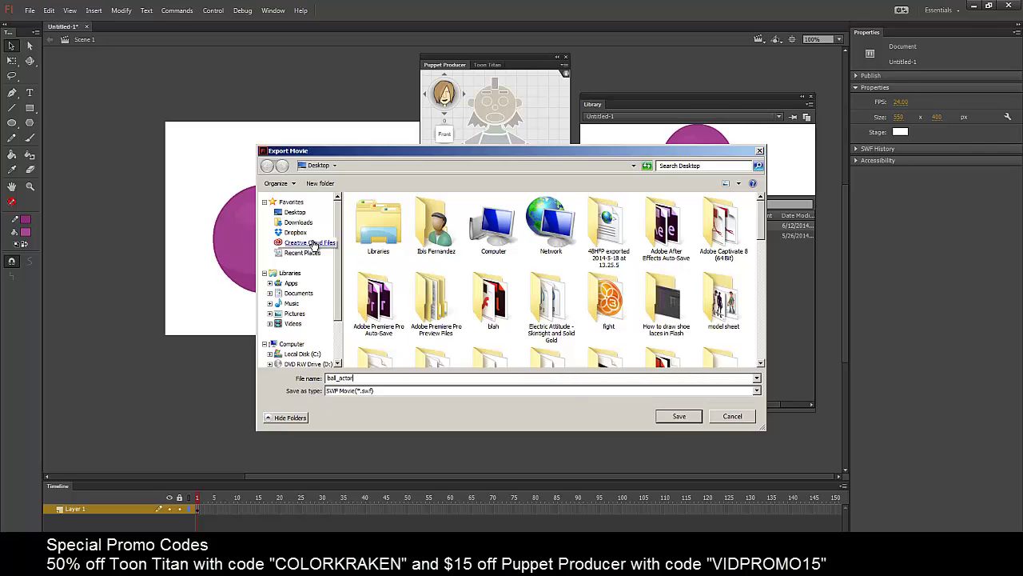
pyautogui.click(677, 419)
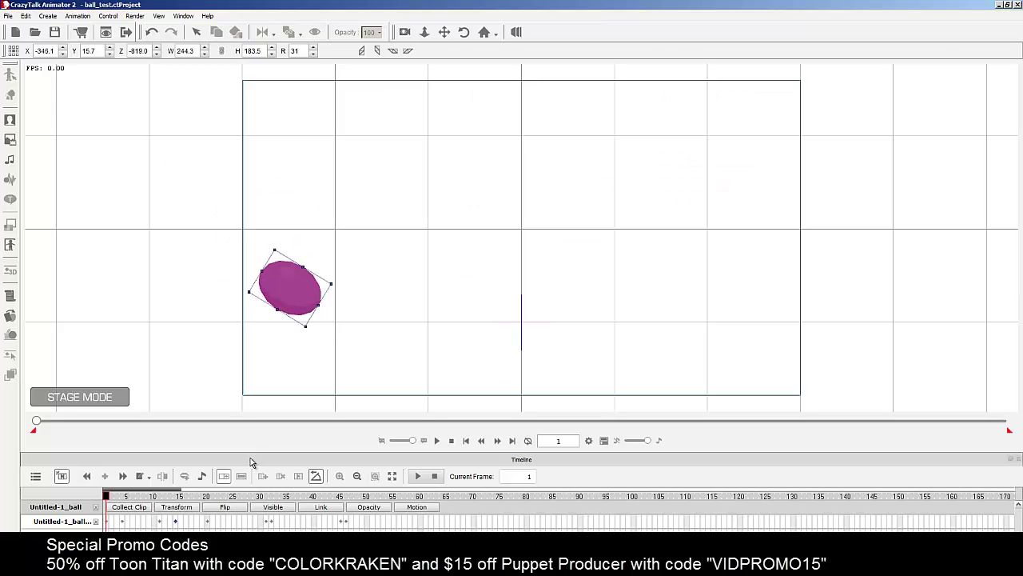
# Step: Switch back to CrazyTalk Animator, undo the recent ball animation edits, and delete the ball prop from the stage
pyautogui.click(8, 16)
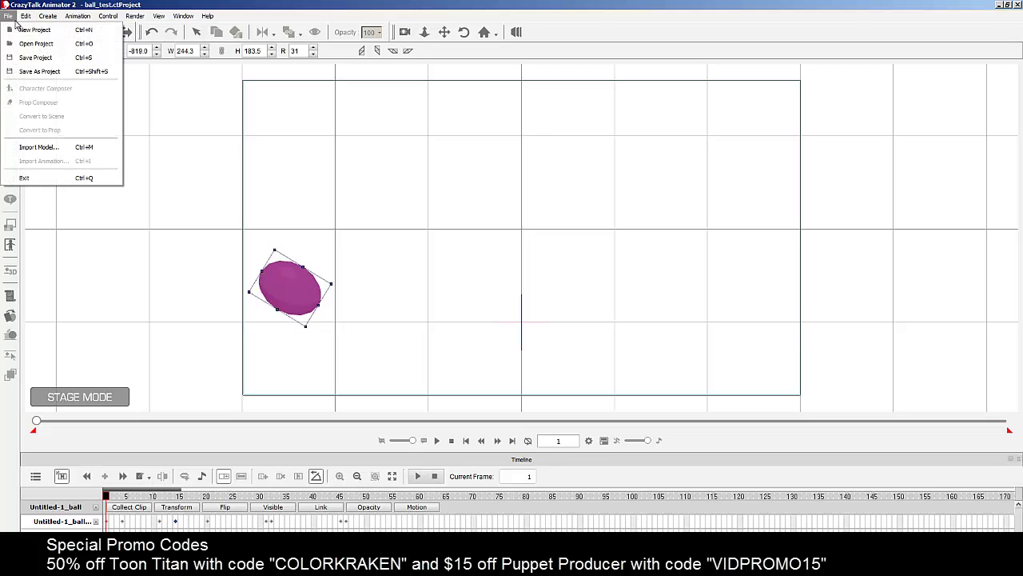
pyautogui.click(211, 180)
pyautogui.hotkey('ctrl', 'z')
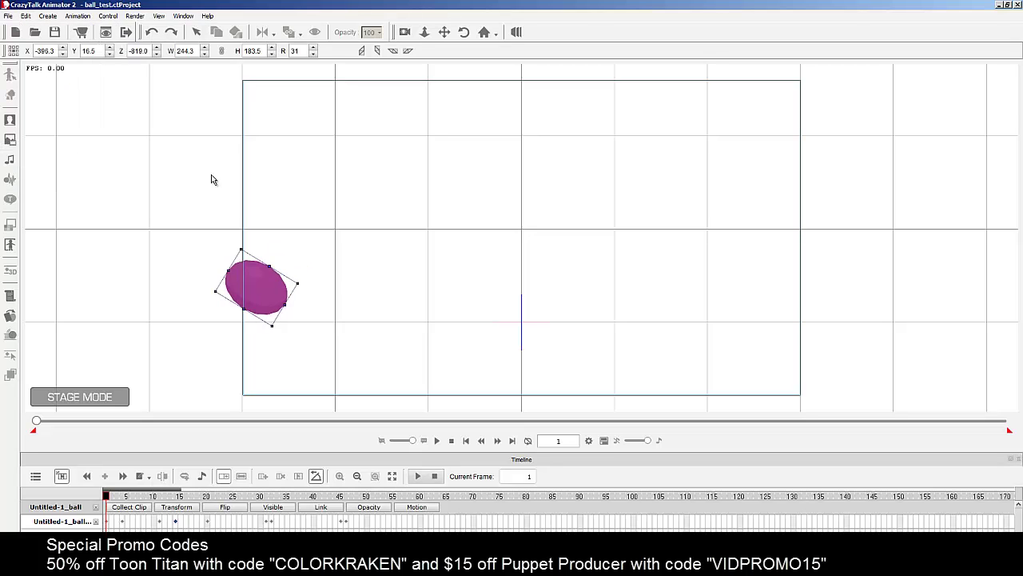
pyautogui.hotkey('ctrl', 'z')
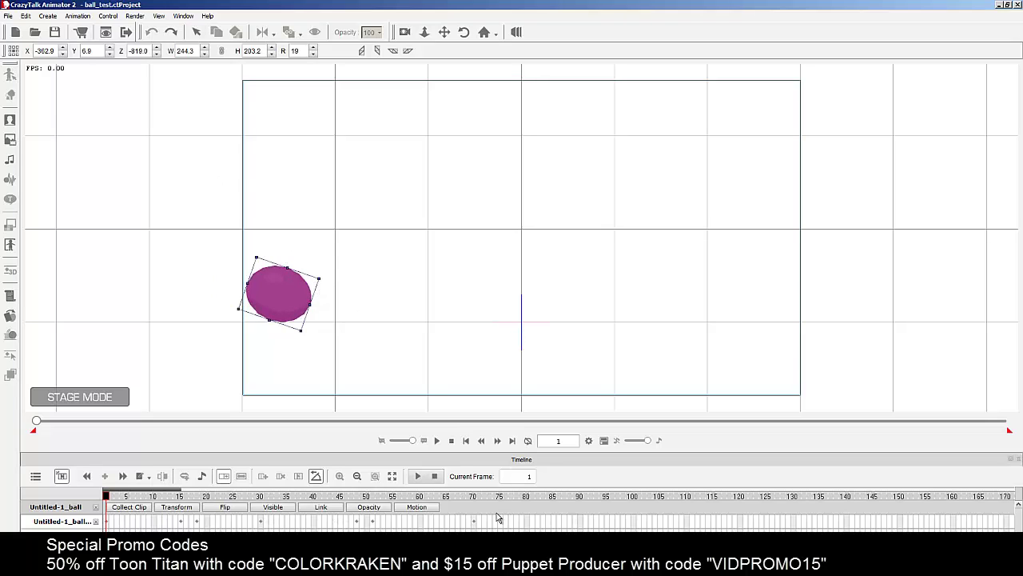
pyautogui.moveTo(270, 272); pyautogui.dragTo(277, 275)
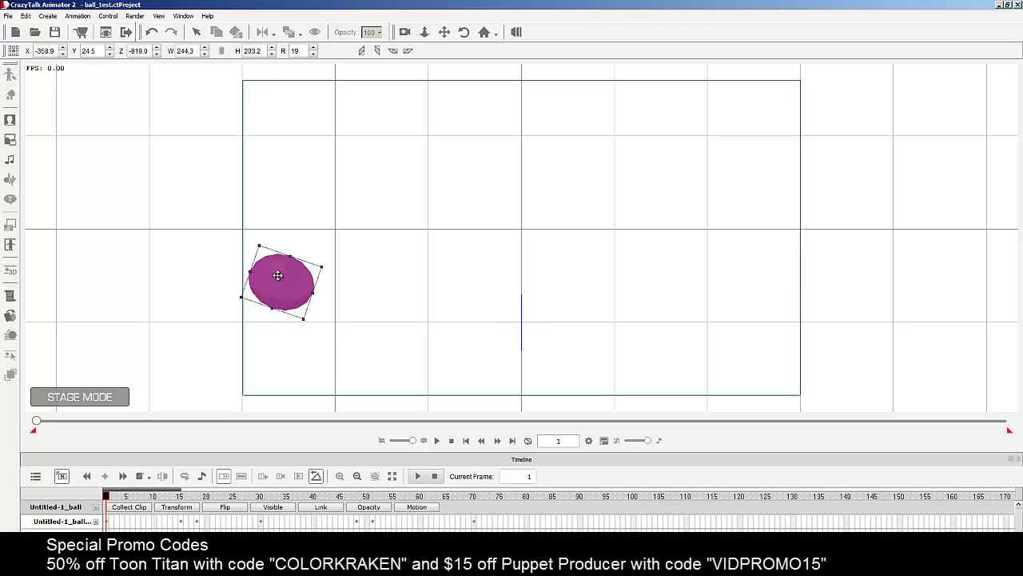
pyautogui.press('Delete')
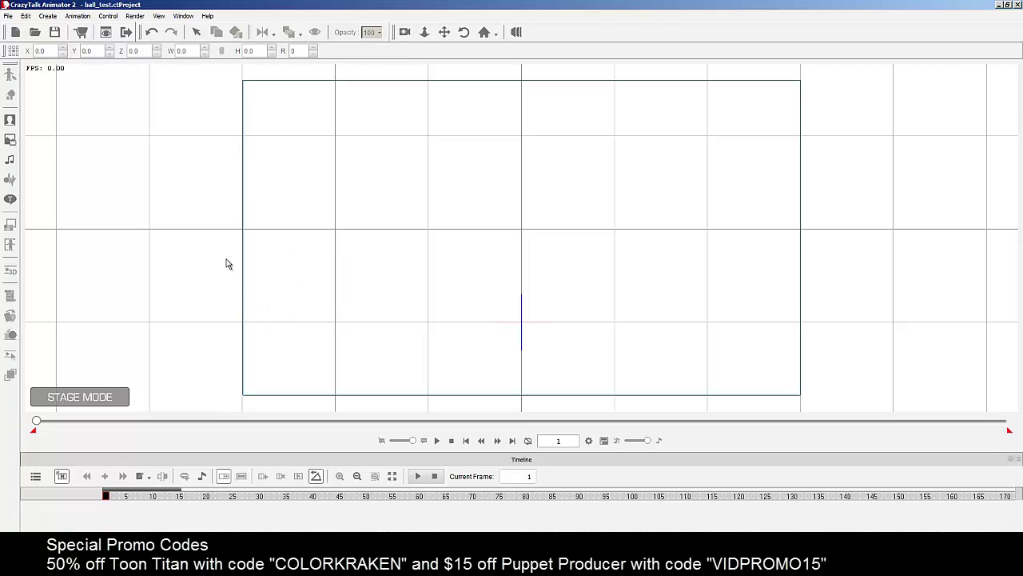
# Step: Add the Dummy character template from the Content Manager's actor library to the empty stage
pyautogui.press('q')
pyautogui.click(9, 18)
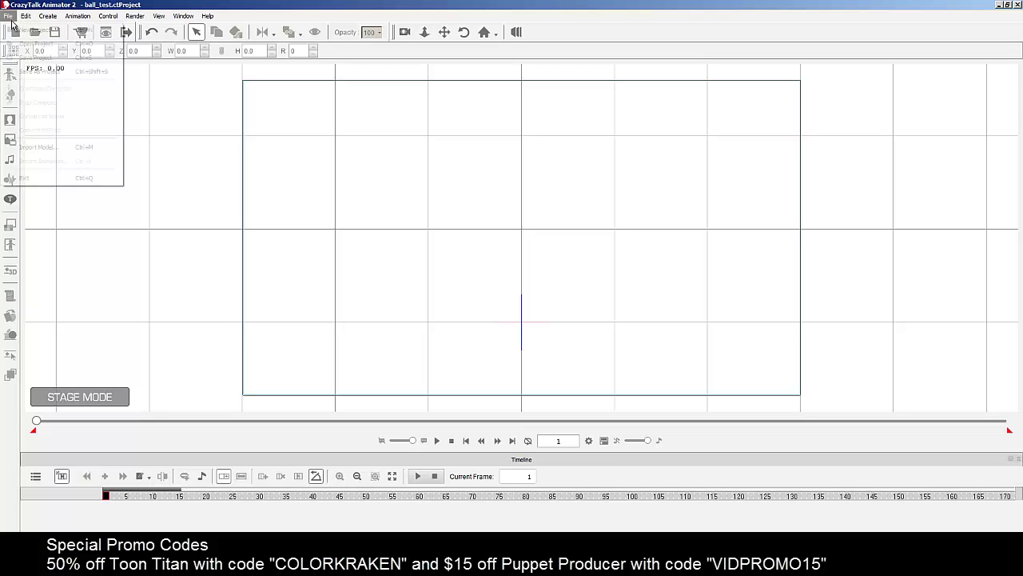
pyautogui.click(179, 82)
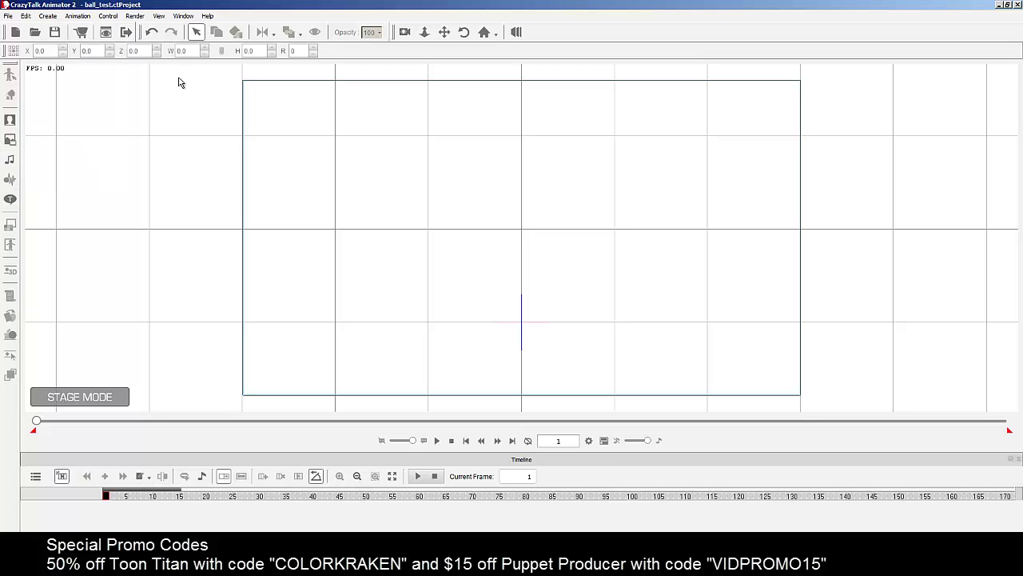
pyautogui.click(183, 16)
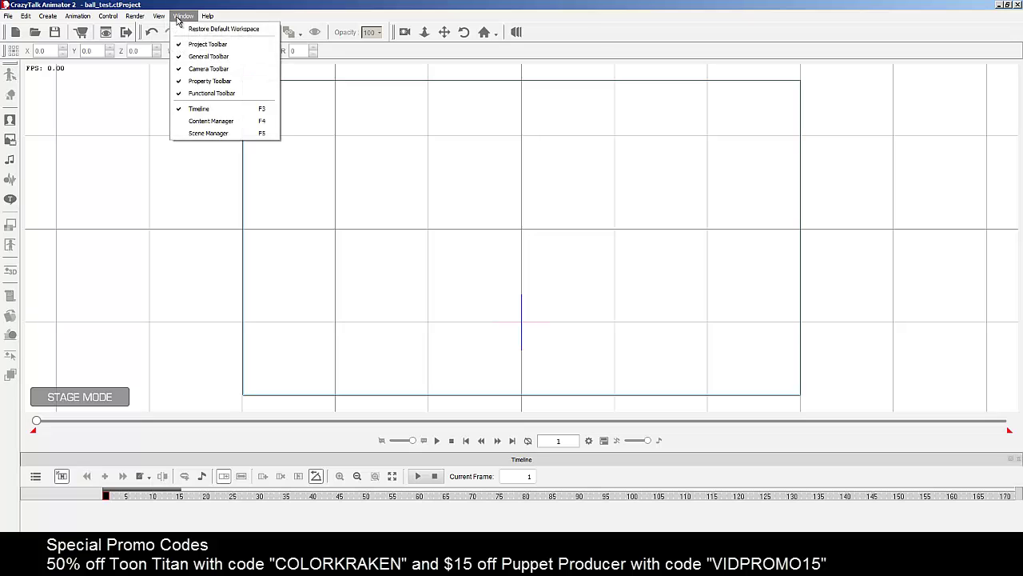
pyautogui.click(201, 123)
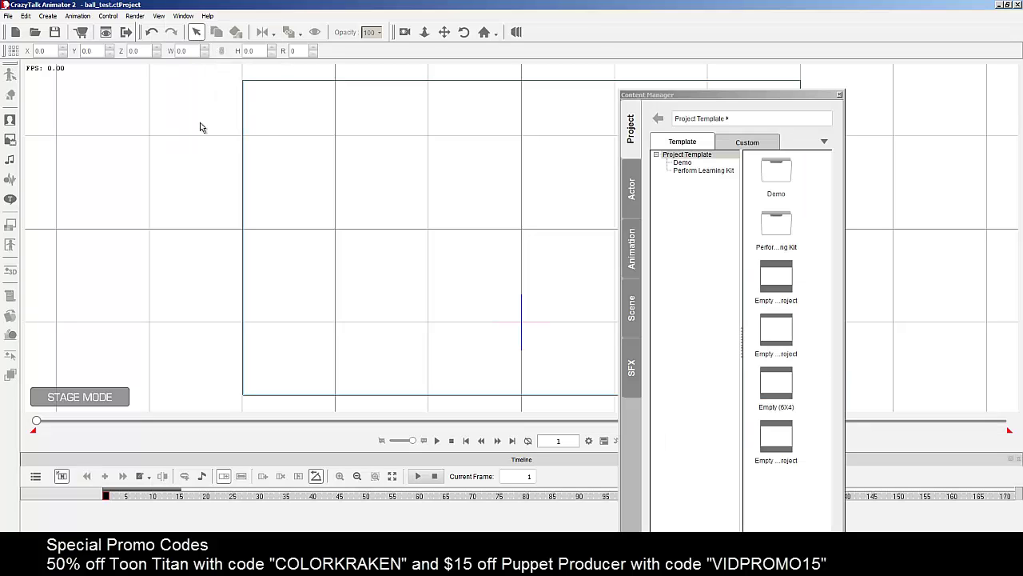
pyautogui.click(632, 190)
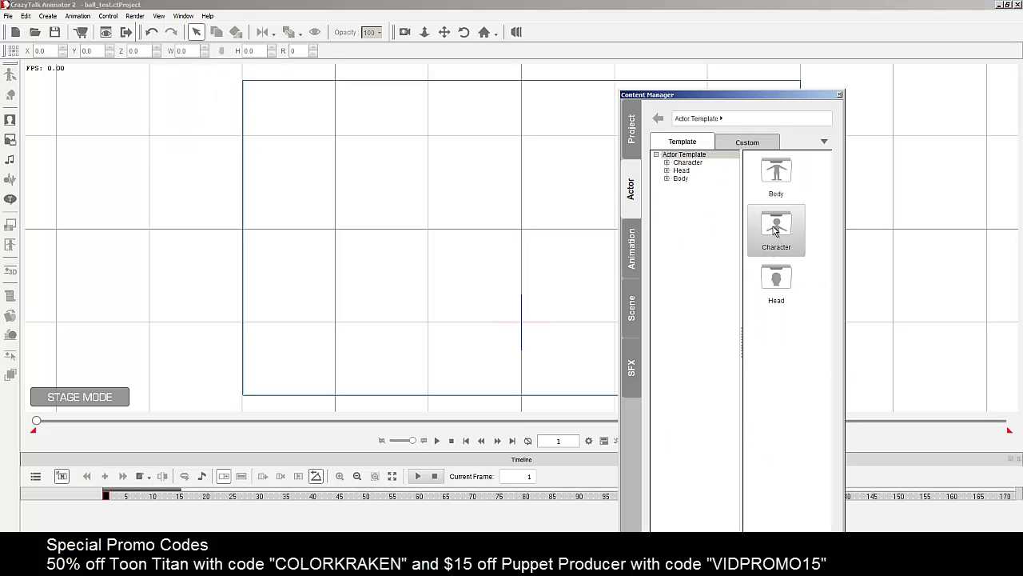
pyautogui.doubleClick(774, 229)
pyautogui.doubleClick(778, 280)
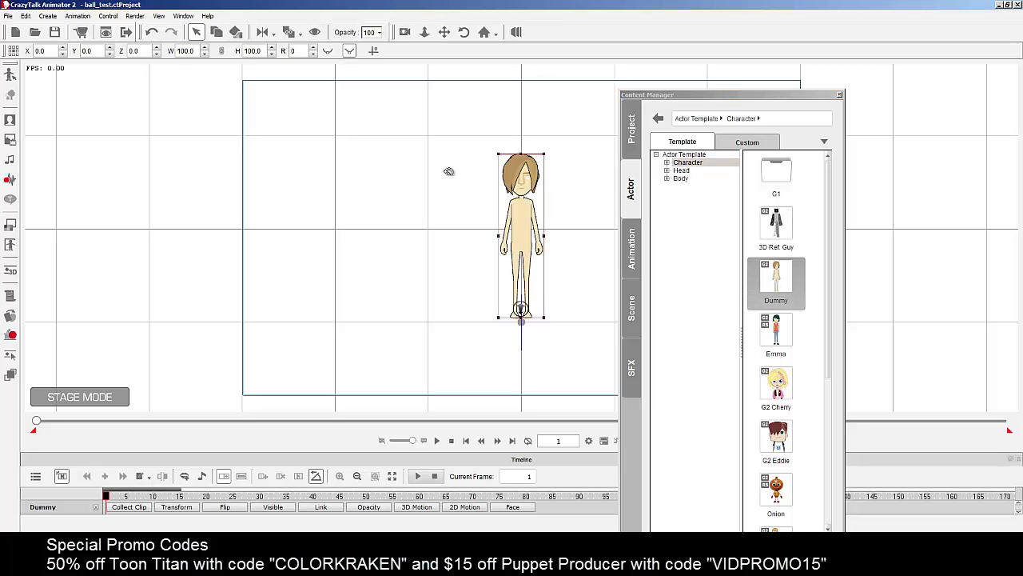
# Step: Open the Dummy in the Character Composer, replace its artwork with ball_actor.swf from the Desktop, and move the Content Manager off the figure
pyautogui.click(12, 74)
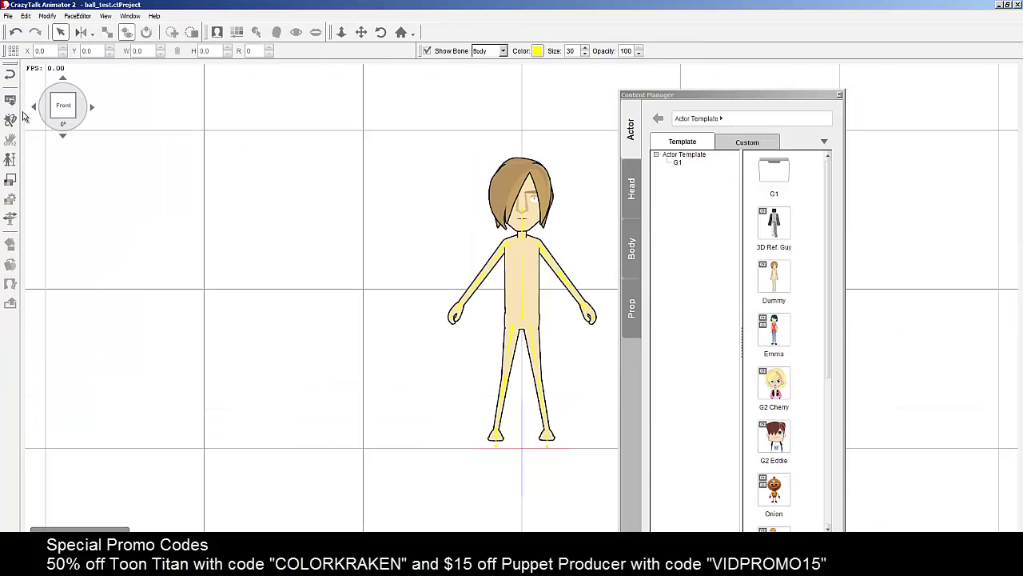
pyautogui.click(10, 100)
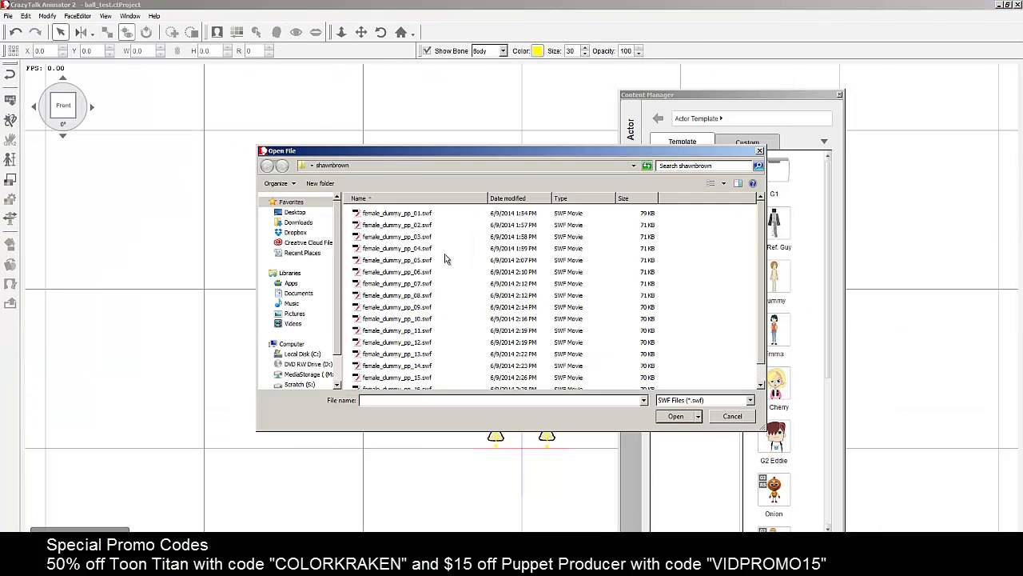
pyautogui.click(295, 212)
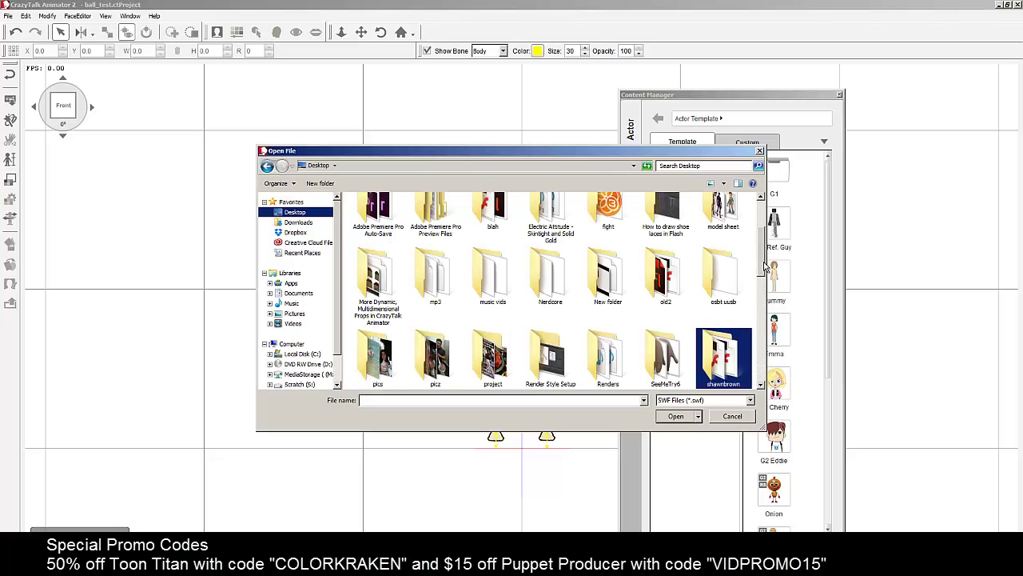
pyautogui.moveTo(765, 267); pyautogui.dragTo(765, 374)
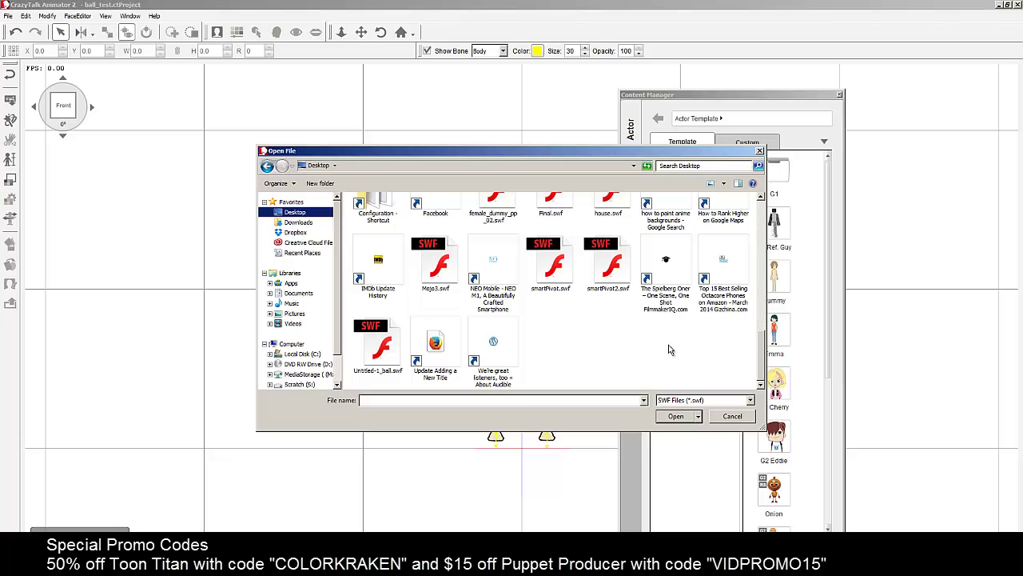
pyautogui.moveTo(761, 368); pyautogui.dragTo(761, 342)
pyautogui.click(730, 225)
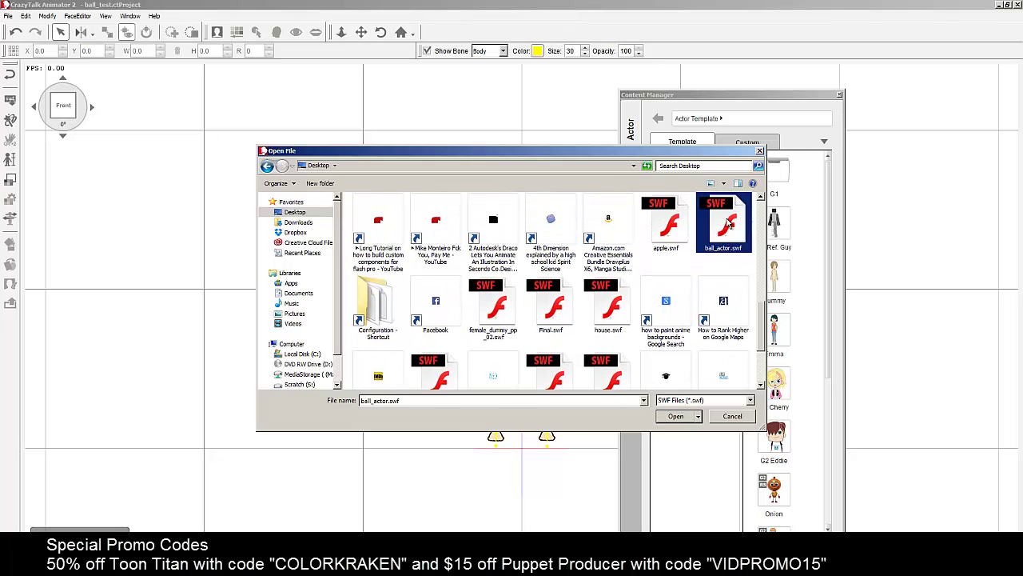
pyautogui.click(684, 418)
pyautogui.click(489, 352)
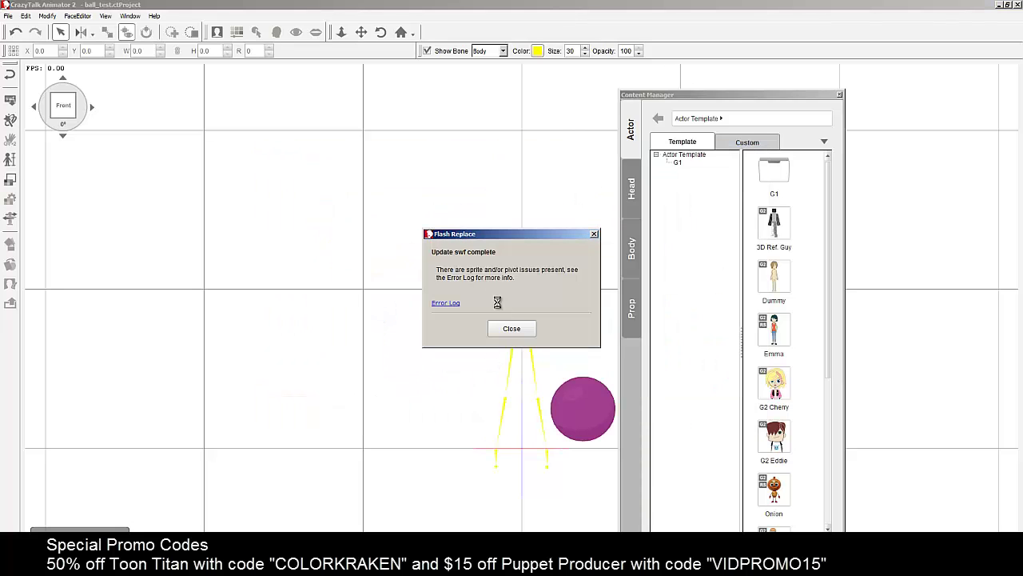
pyautogui.click(516, 330)
pyautogui.moveTo(773, 91); pyautogui.dragTo(925, 48)
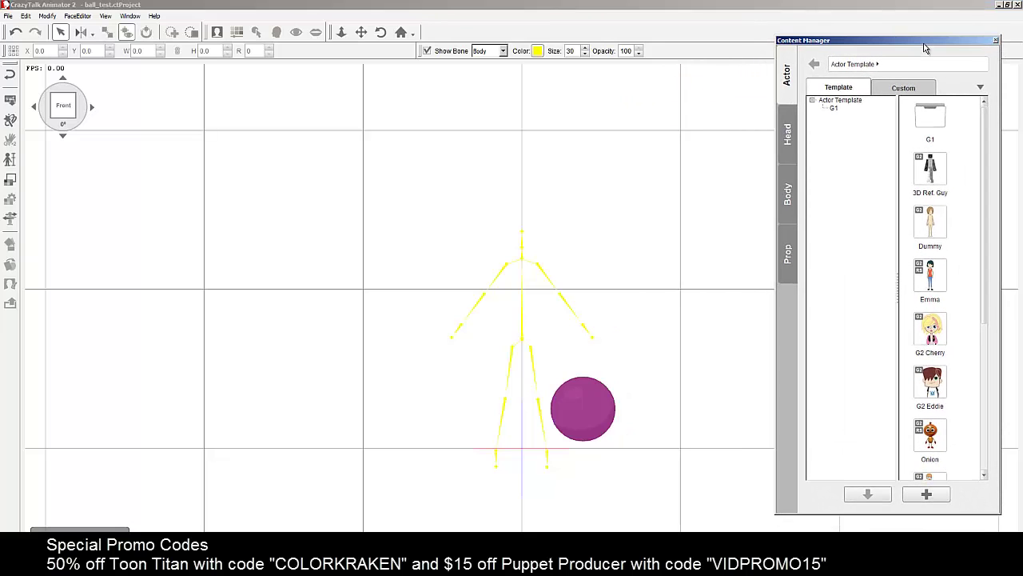
# Step: Lower the bone figure until its hips sit on the ground origin, then centre the ball's Lower Torso sprite on the hip bone and check the multi-angle setup
pyautogui.click(995, 40)
pyautogui.click(580, 413)
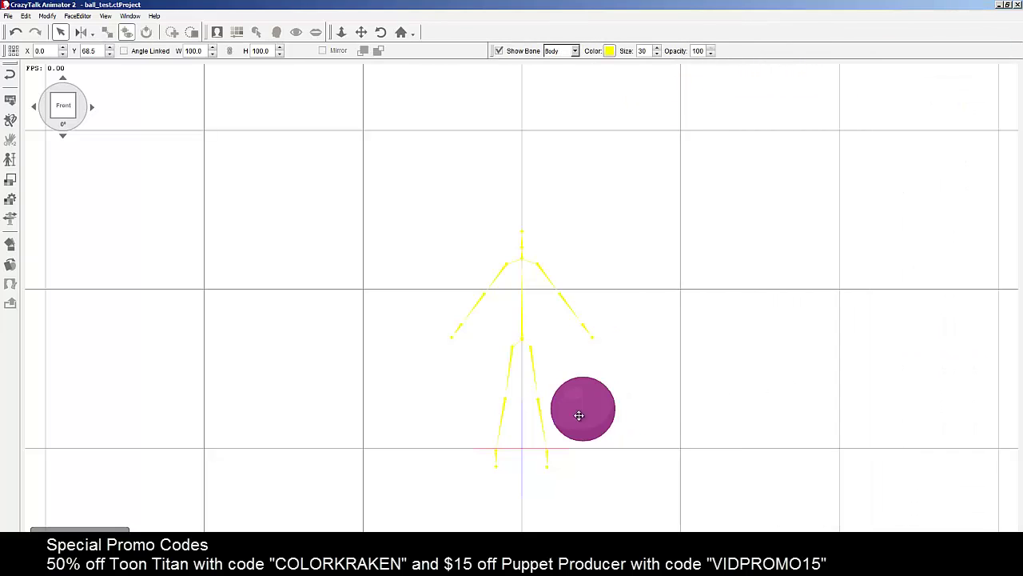
pyautogui.moveTo(596, 415); pyautogui.dragTo(593, 521)
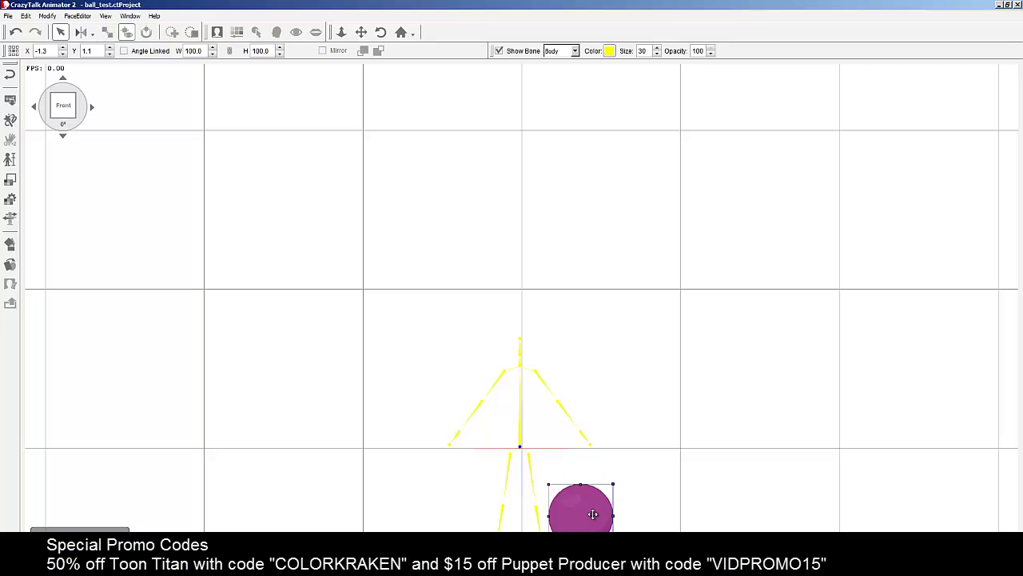
pyautogui.doubleClick(593, 515)
pyautogui.moveTo(486, 512); pyautogui.dragTo(424, 410)
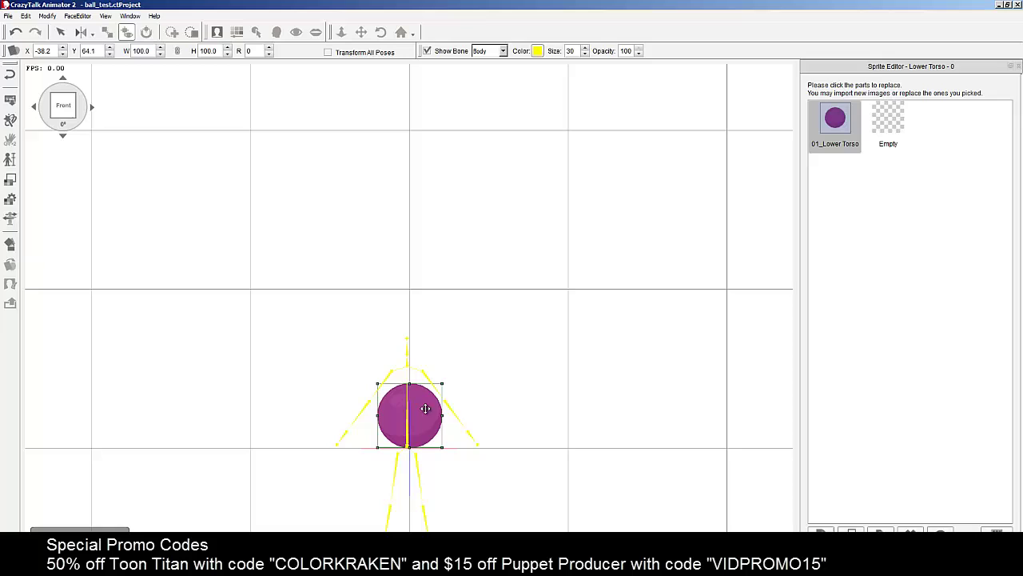
pyautogui.click(10, 244)
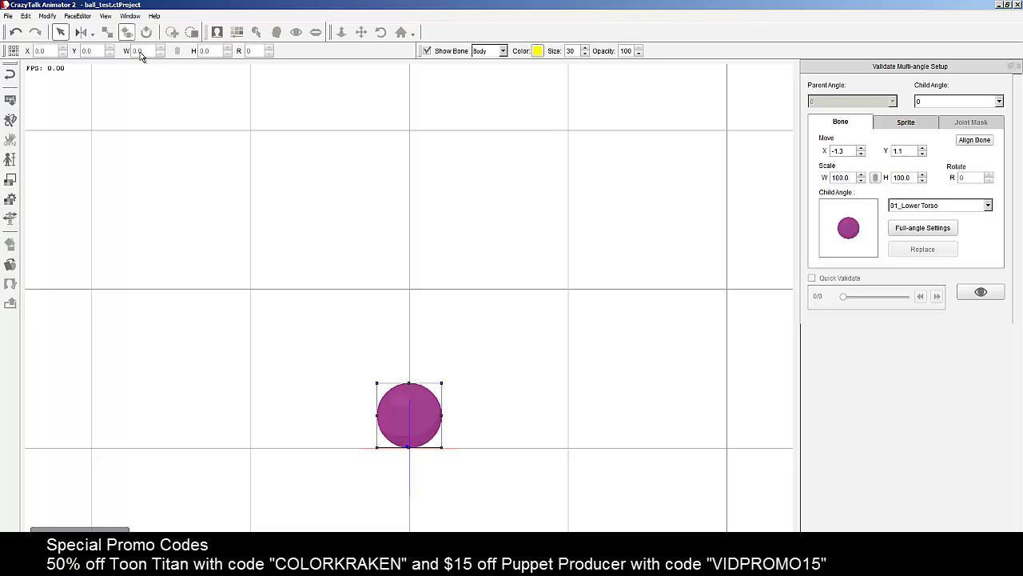
# Step: Return from the Character Composer to the stage and place the ball actor on the frame's left border, at about X -295, Y -2
pyautogui.click(10, 78)
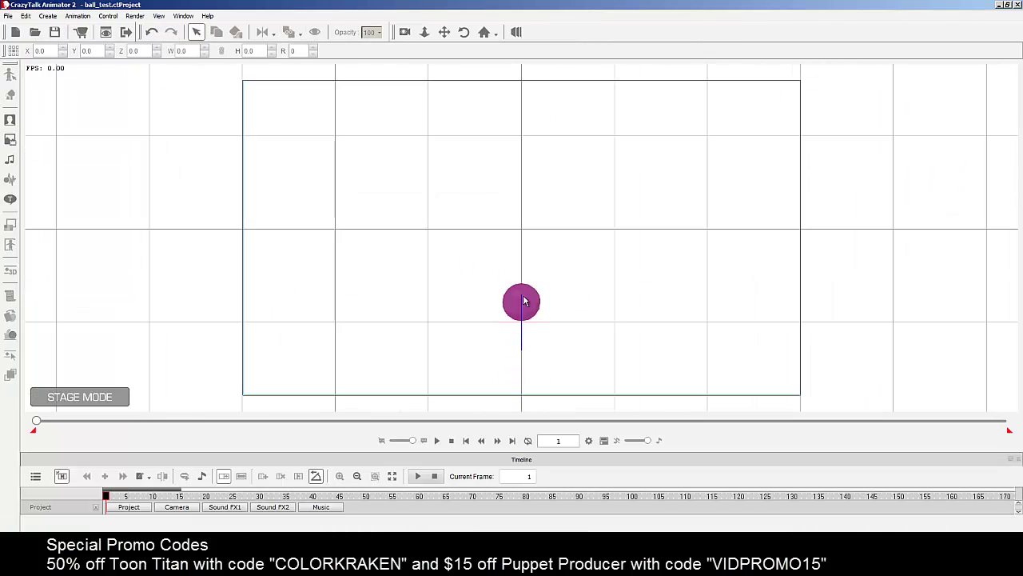
pyautogui.click(525, 301)
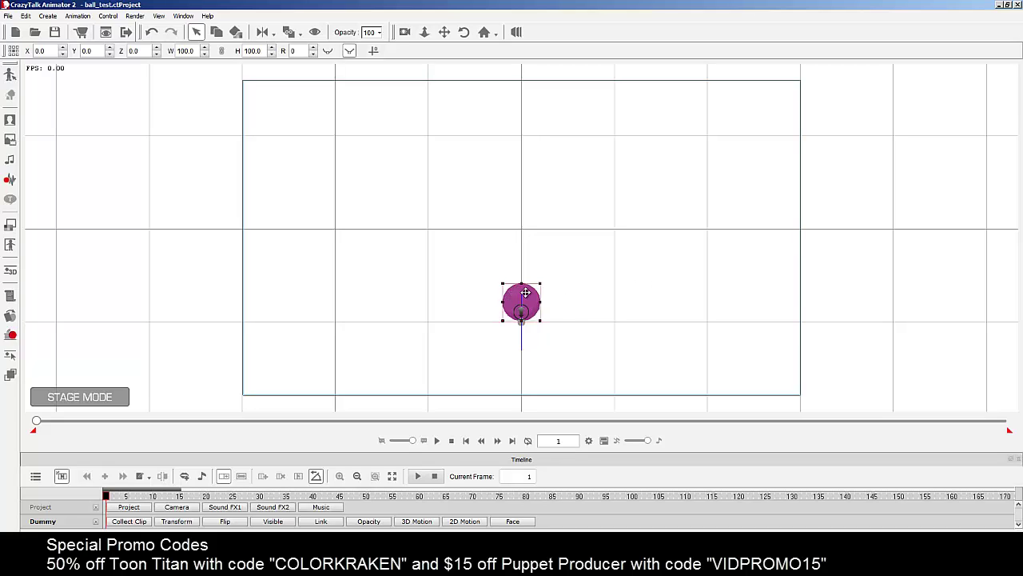
pyautogui.moveTo(520, 292); pyautogui.dragTo(252, 294)
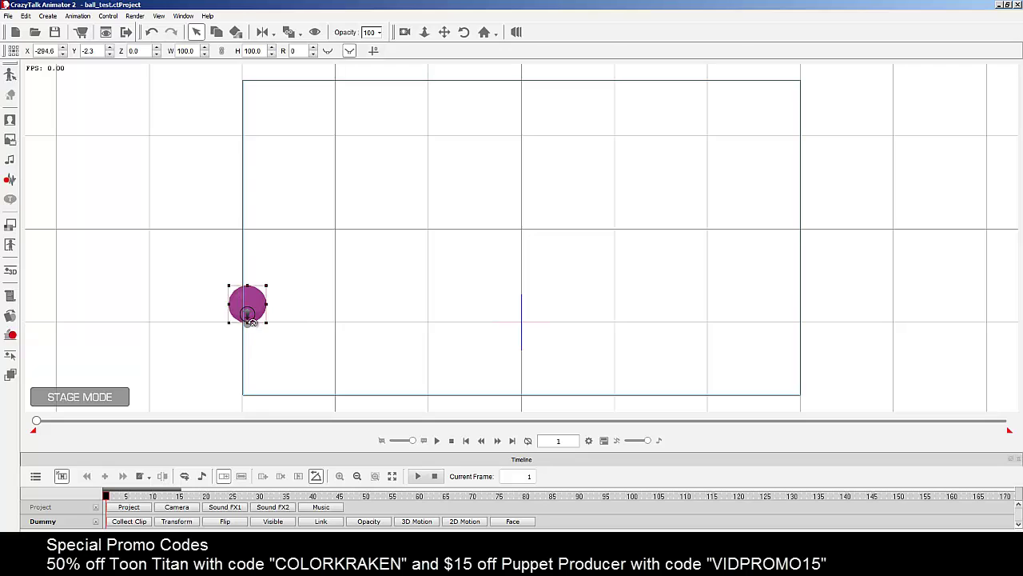
# Step: Show the ball actor's 2D Motion tracks in a taller timeline and nudge the ball to about X -296, Y -4
pyautogui.click(464, 522)
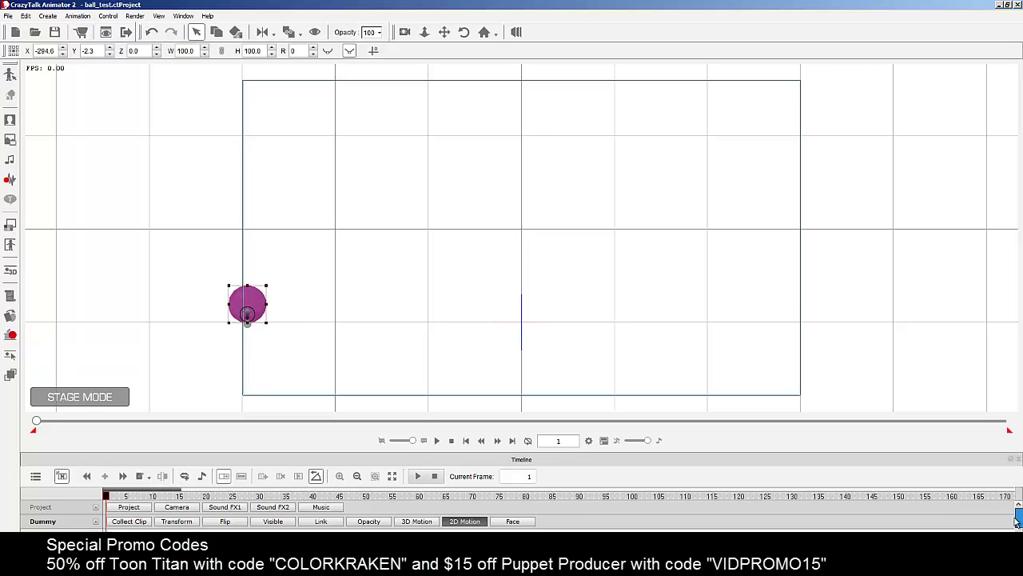
pyautogui.moveTo(1018, 520); pyautogui.dragTo(1019, 536)
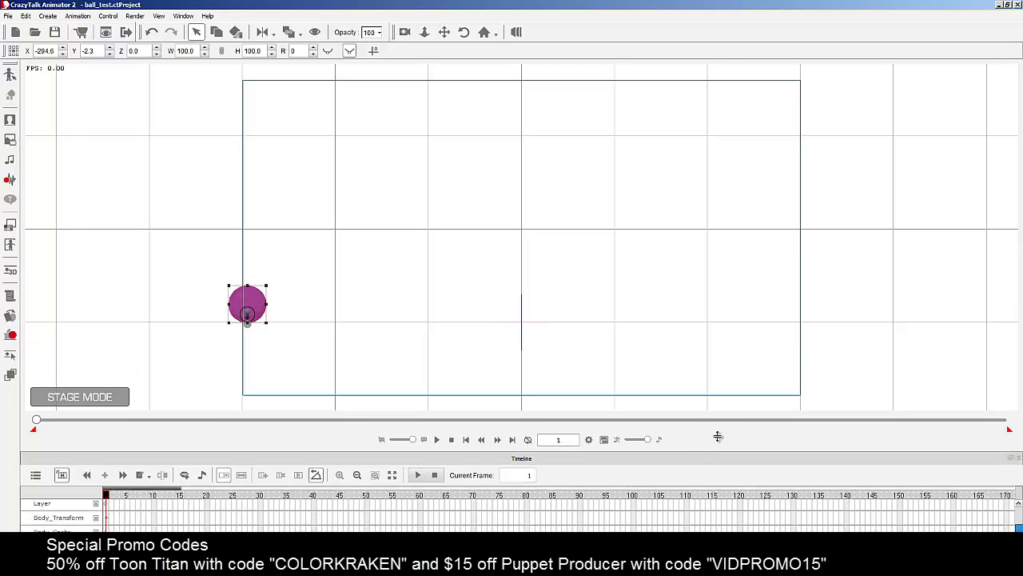
pyautogui.moveTo(718, 451); pyautogui.dragTo(717, 415)
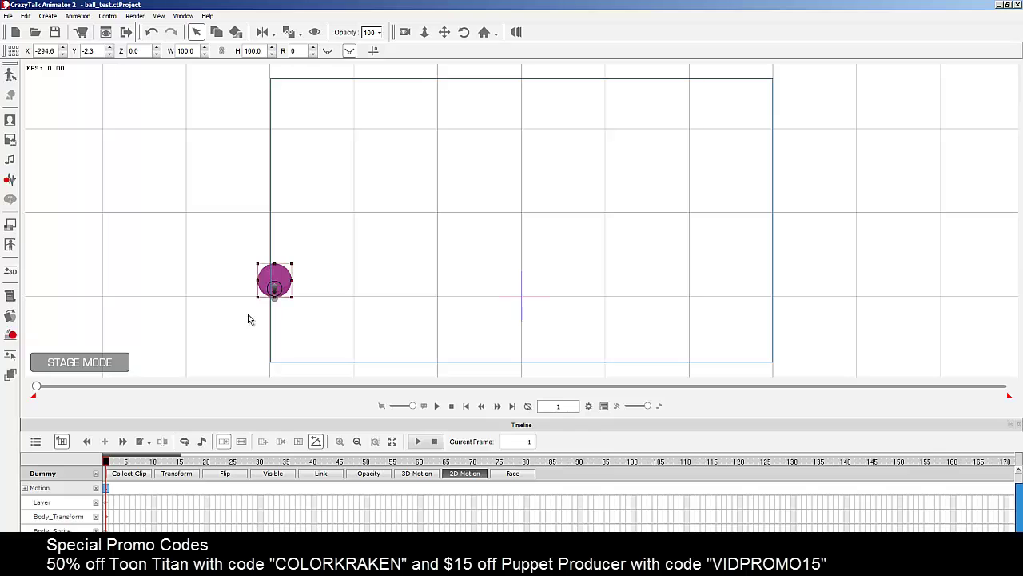
pyautogui.moveTo(280, 275); pyautogui.dragTo(279, 275)
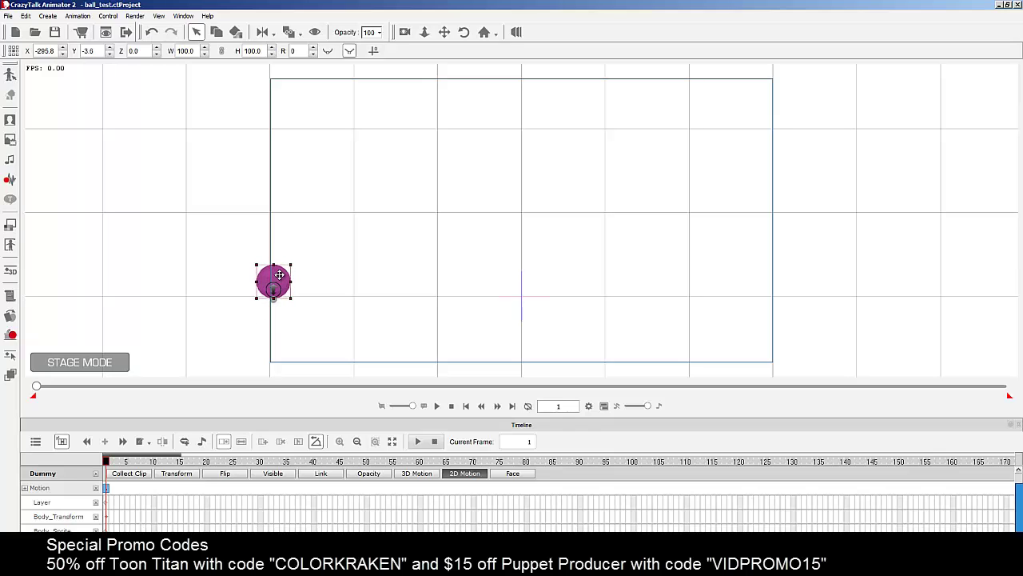
# Step: In the 2D Motion Key Editor, shift the ball's torso pose slightly and stretch its deform box outward at the upper-right corner on frame 1
pyautogui.click(10, 357)
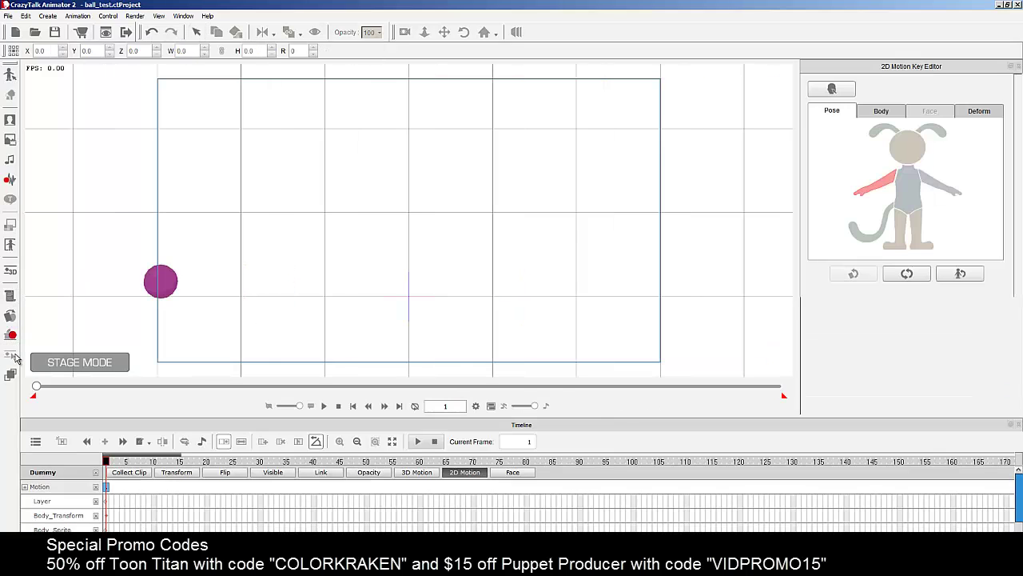
pyautogui.click(168, 285)
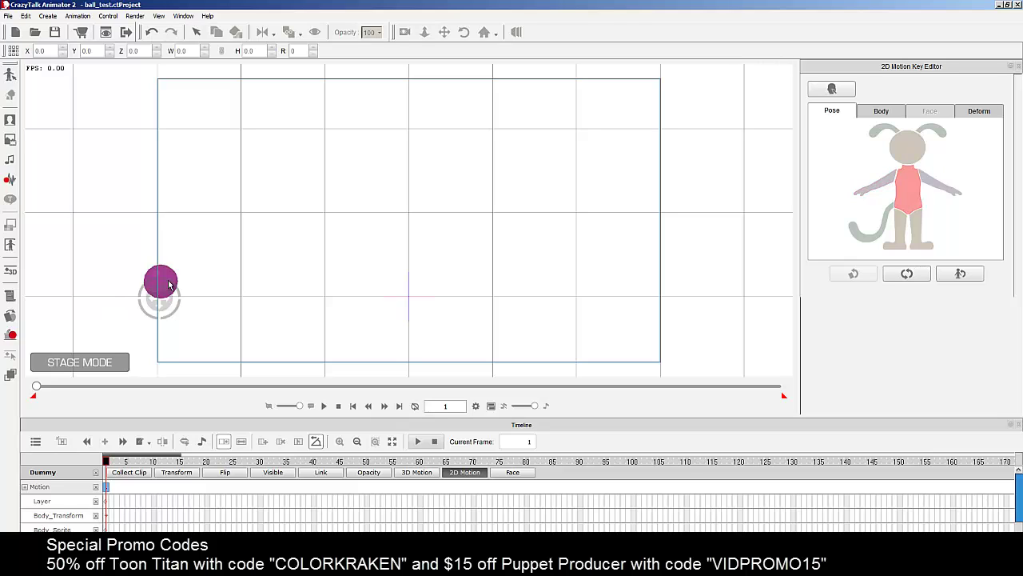
pyautogui.moveTo(169, 284)
pyautogui.mouseDown()
pyautogui.moveTo(203, 261)
pyautogui.moveTo(171, 264)
pyautogui.moveTo(166, 289)
pyautogui.mouseUp()
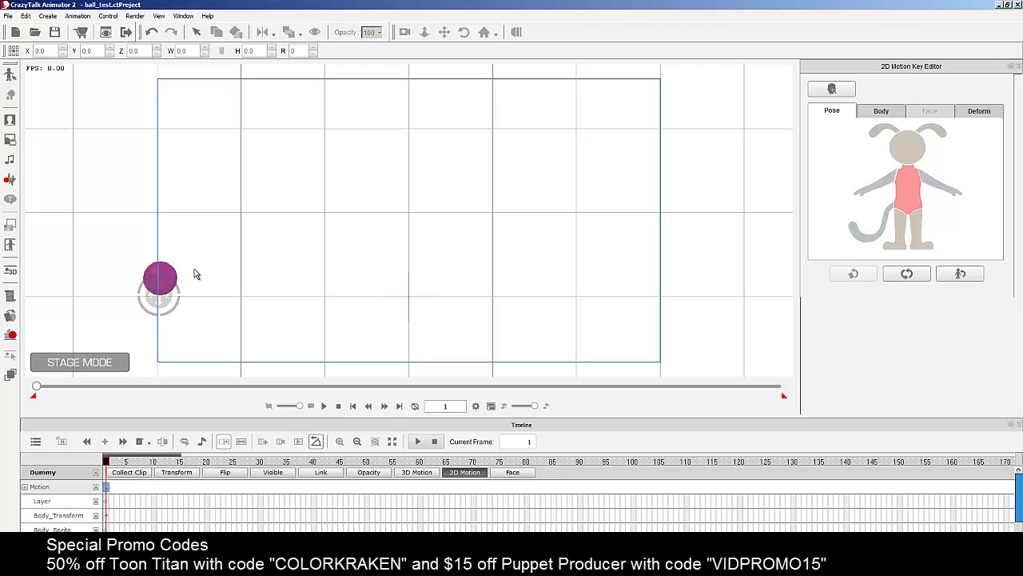
pyautogui.moveTo(163, 291); pyautogui.dragTo(169, 293)
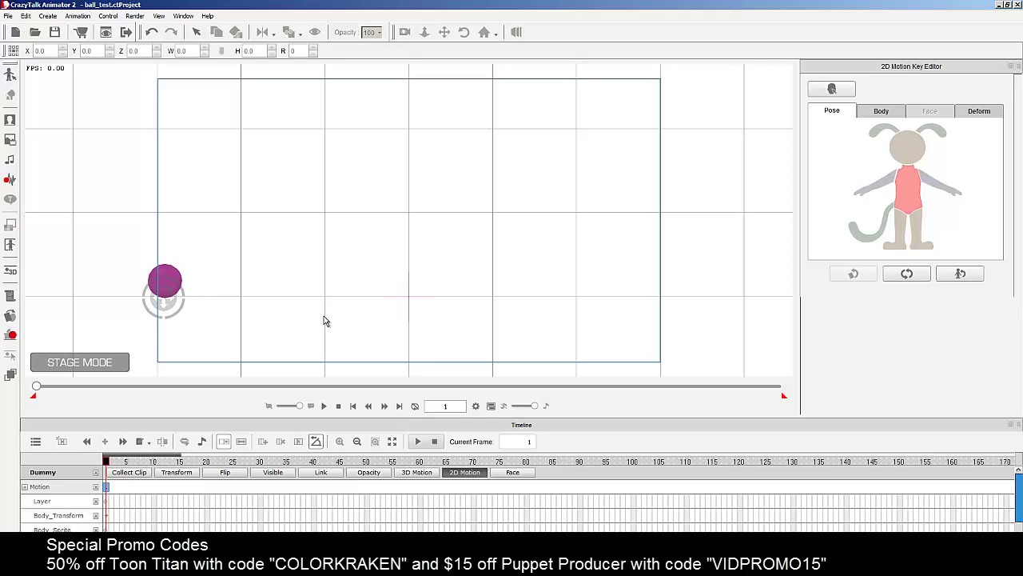
pyautogui.click(980, 110)
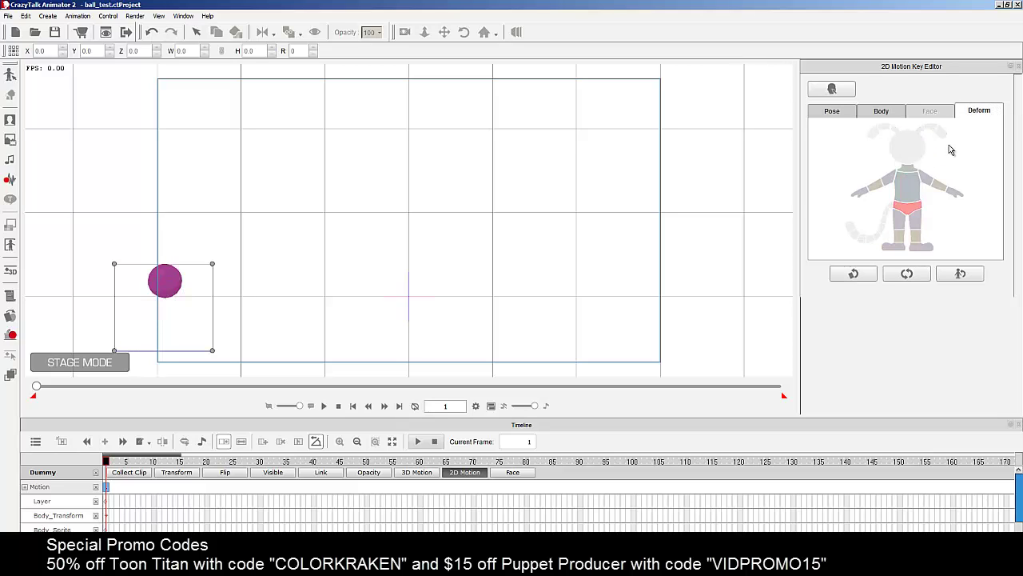
pyautogui.moveTo(214, 266)
pyautogui.mouseDown()
pyautogui.moveTo(231, 251)
pyautogui.moveTo(230, 261)
pyautogui.mouseUp()
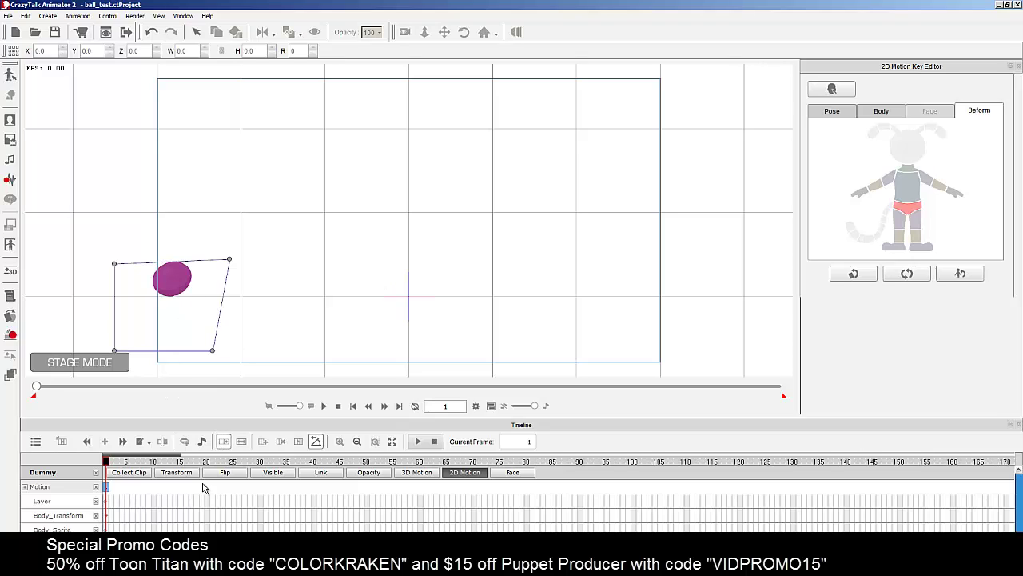
# Step: Leave the key editor and keyframe the ball's first bounce, at about X -212, Y 78 on frame 10 and X -113, Y -6 on frame 20
pyautogui.click(153, 462)
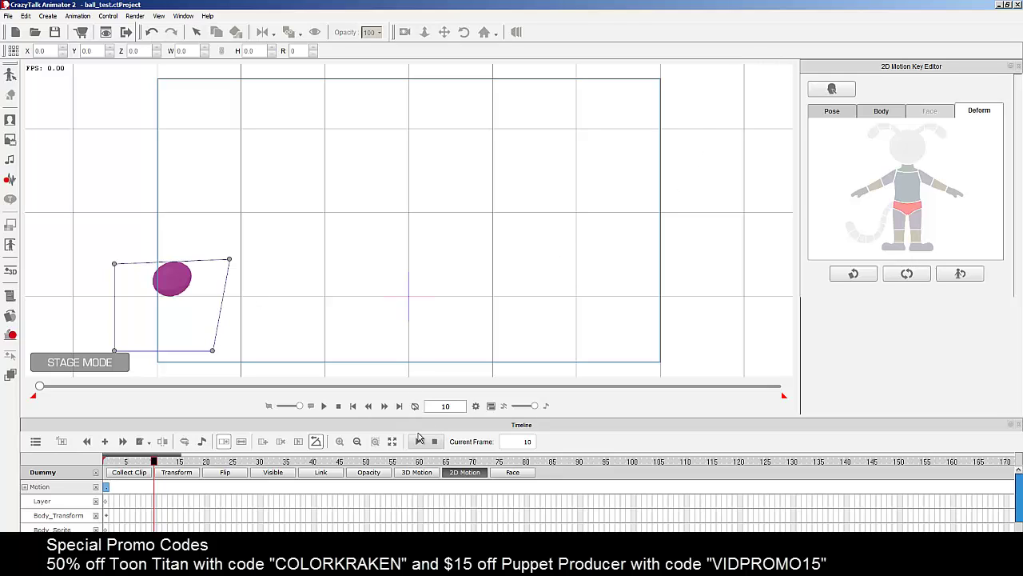
pyautogui.click(78, 328)
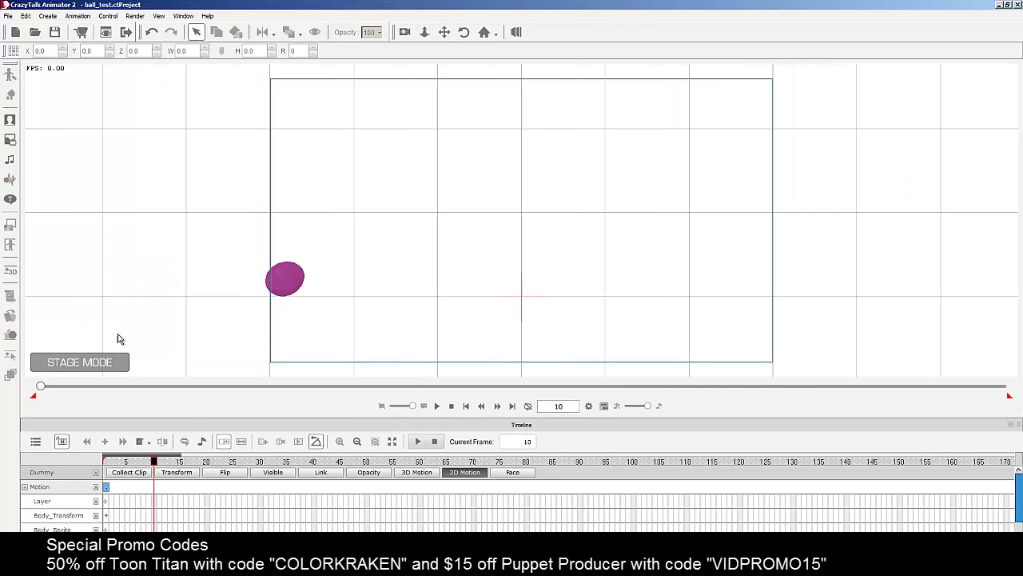
pyautogui.click(282, 281)
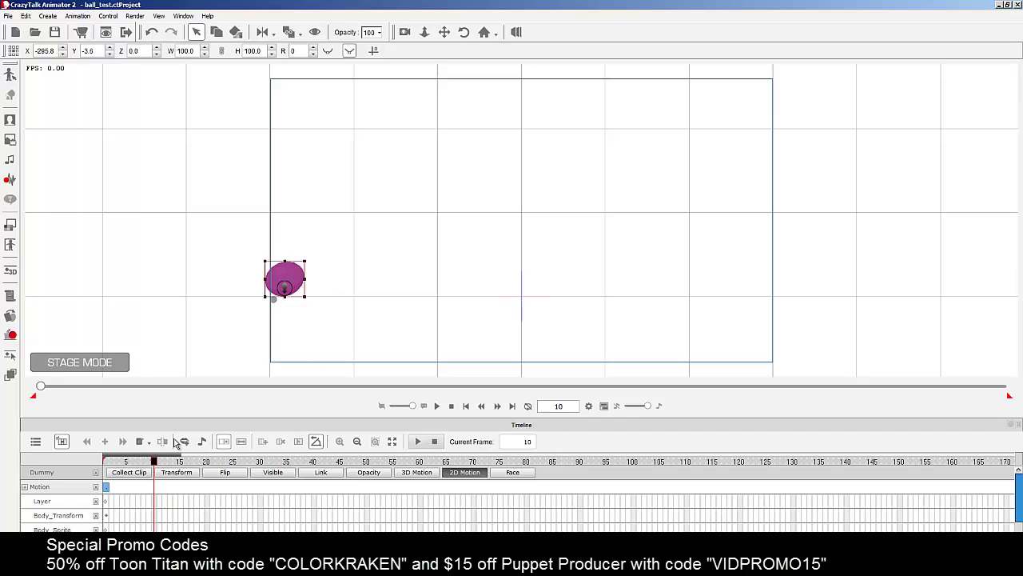
pyautogui.moveTo(294, 270); pyautogui.dragTo(364, 200)
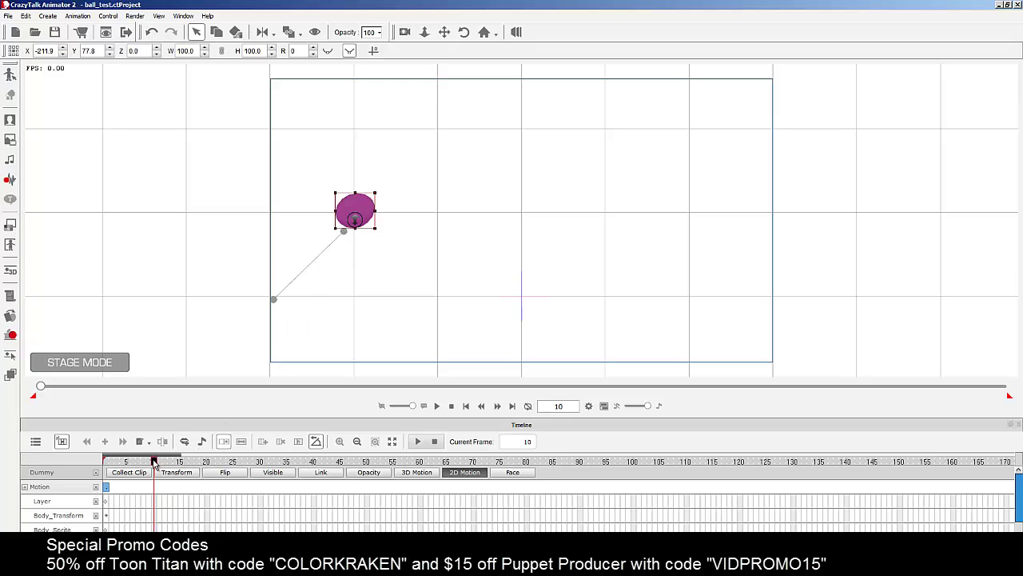
pyautogui.moveTo(154, 464); pyautogui.dragTo(206, 464)
pyautogui.moveTo(368, 209); pyautogui.dragTo(448, 275)
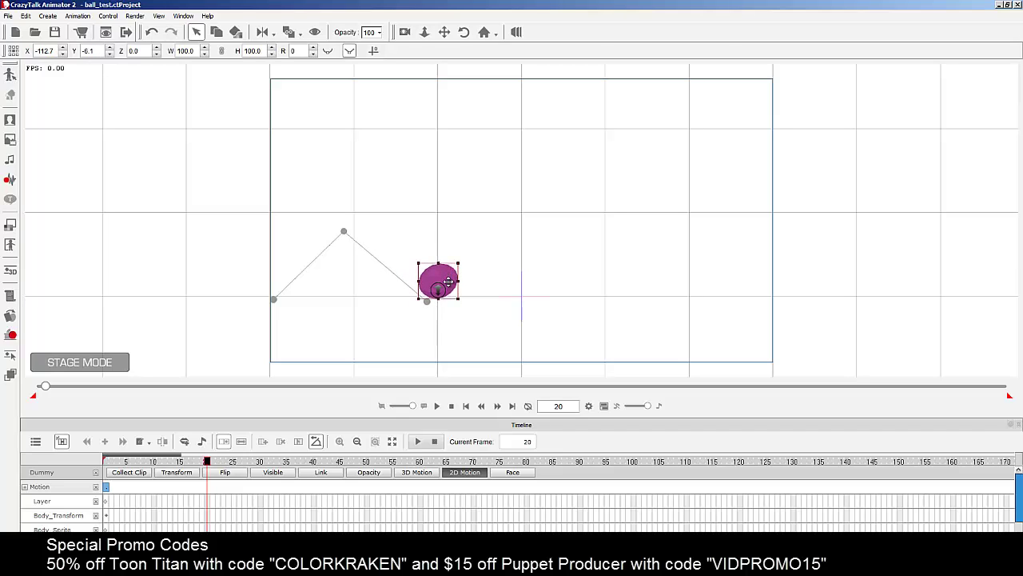
# Step: Keyframe a second, lower bounce with the ball at about X -31, Y 51 on frame 30 and X 59, Y -7 on frame 40
pyautogui.moveTo(211, 463); pyautogui.dragTo(260, 464)
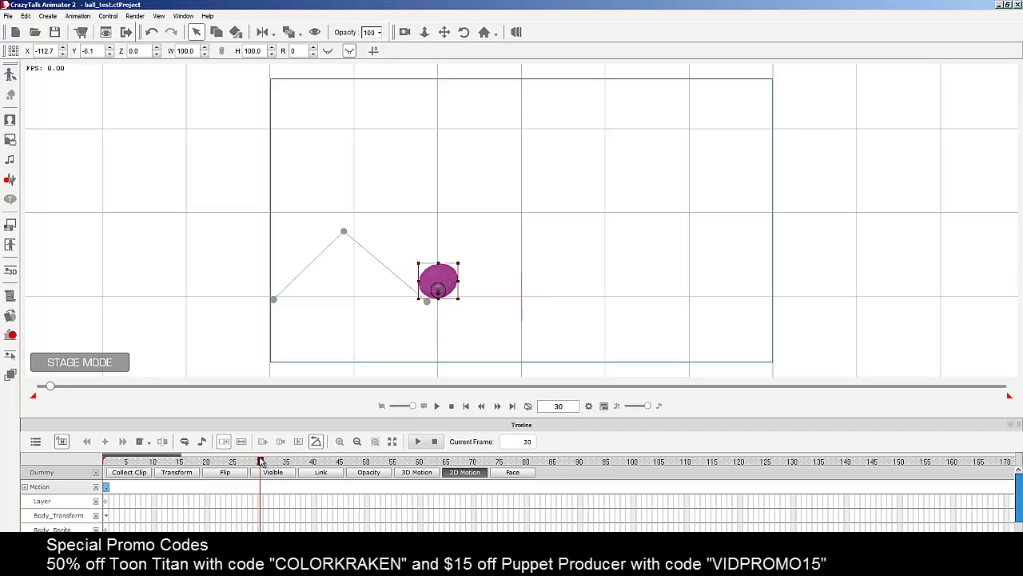
pyautogui.moveTo(445, 275); pyautogui.dragTo(514, 228)
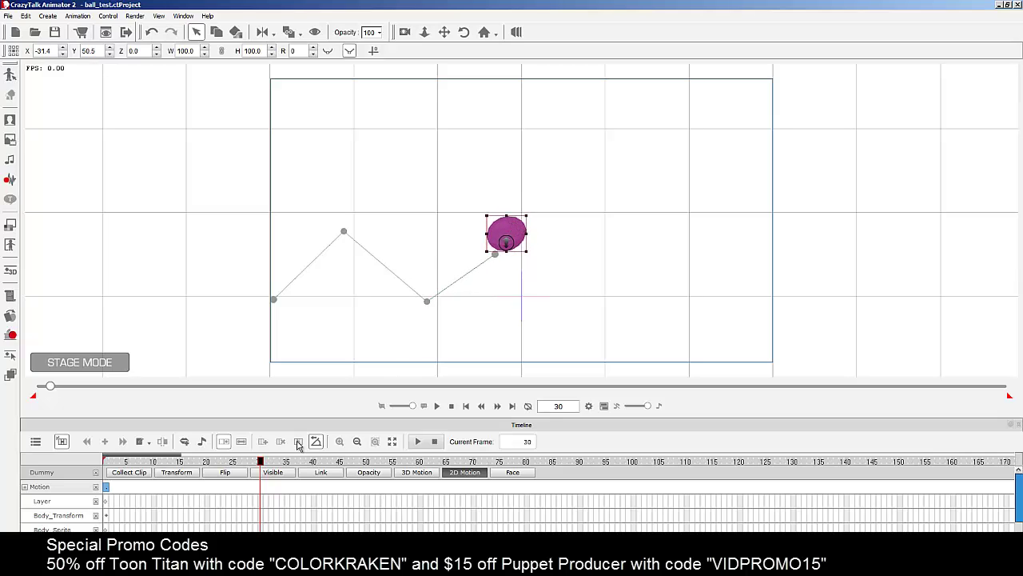
pyautogui.moveTo(261, 461); pyautogui.dragTo(315, 462)
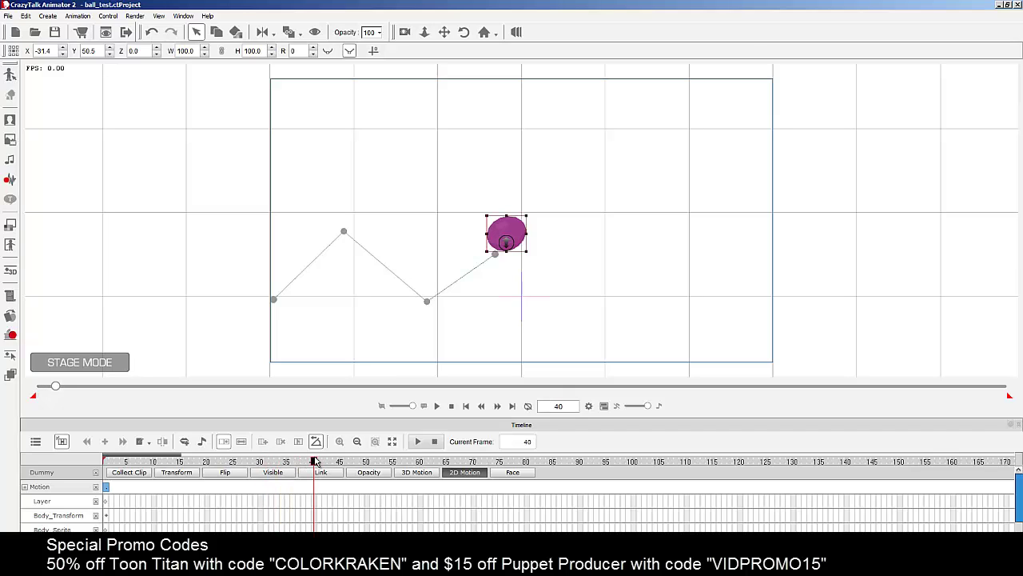
pyautogui.moveTo(514, 233); pyautogui.dragTo(586, 277)
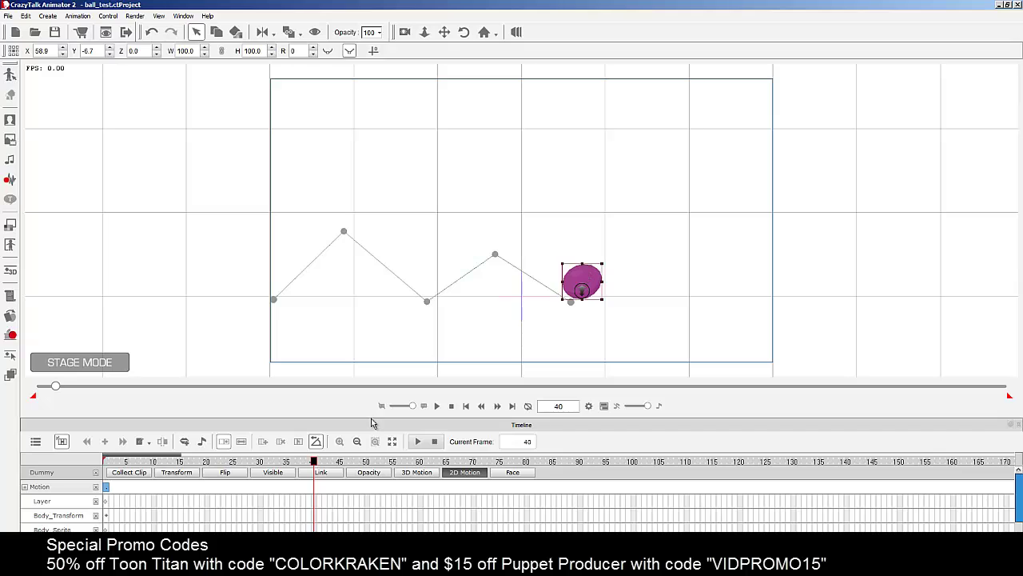
# Step: Keyframe a third bounce with the ball at about X 128, Y 23 on frame 50 and X 194, Y -5 on frame 60
pyautogui.moveTo(318, 462); pyautogui.dragTo(368, 463)
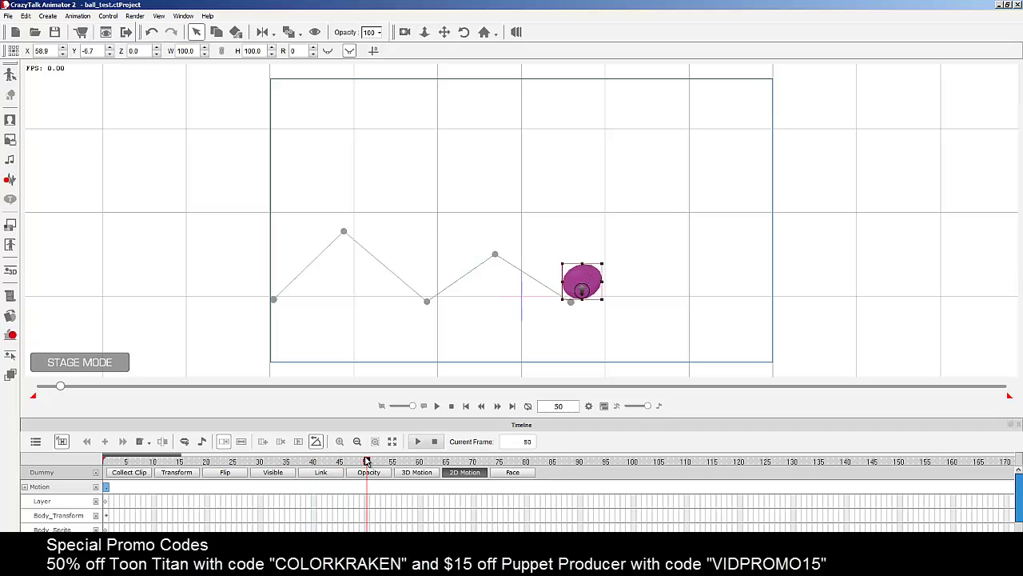
pyautogui.moveTo(585, 275); pyautogui.dragTo(644, 250)
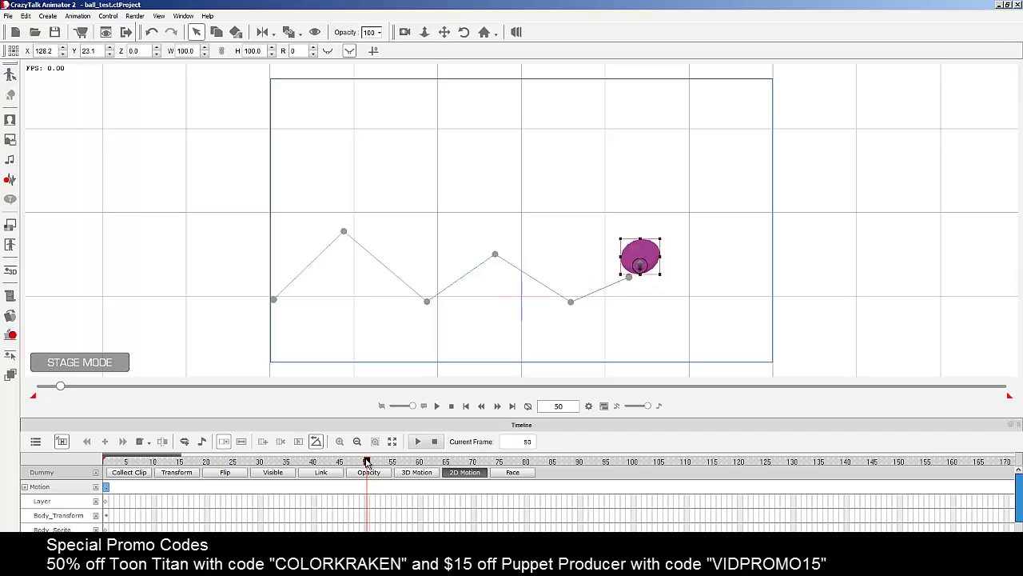
pyautogui.moveTo(367, 462); pyautogui.dragTo(419, 464)
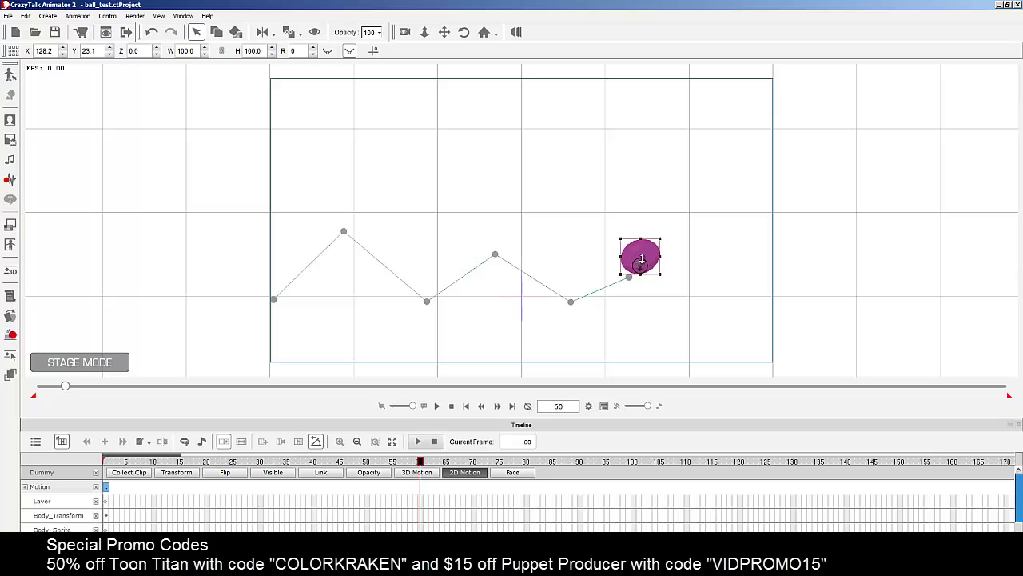
pyautogui.moveTo(645, 252); pyautogui.dragTo(698, 276)
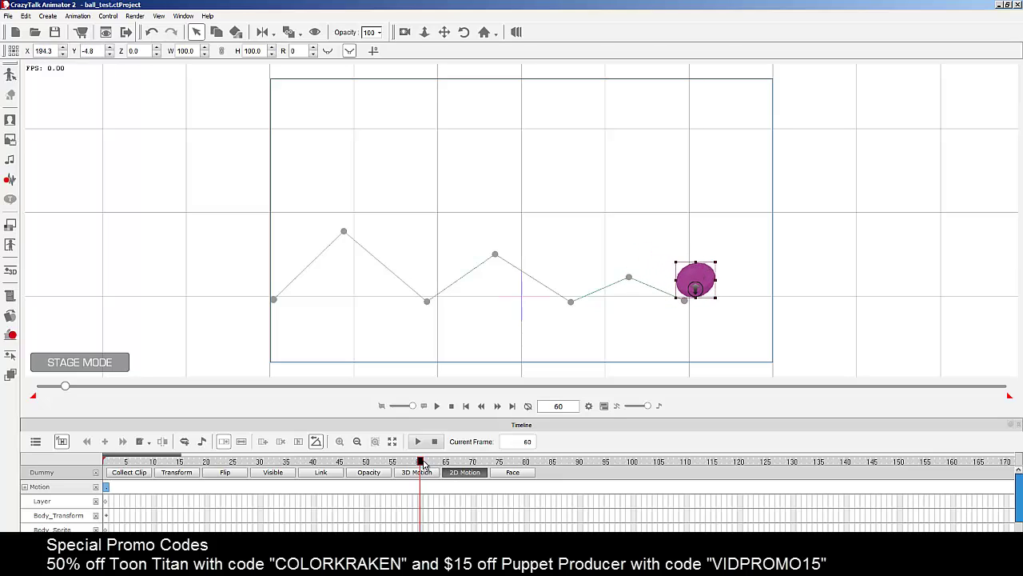
# Step: Keyframe the last small bounce, at about X 259, Y 11 on frame 70 and past the frame's right border at X 323, Y -6 on frame 80
pyautogui.moveTo(420, 462); pyautogui.dragTo(474, 462)
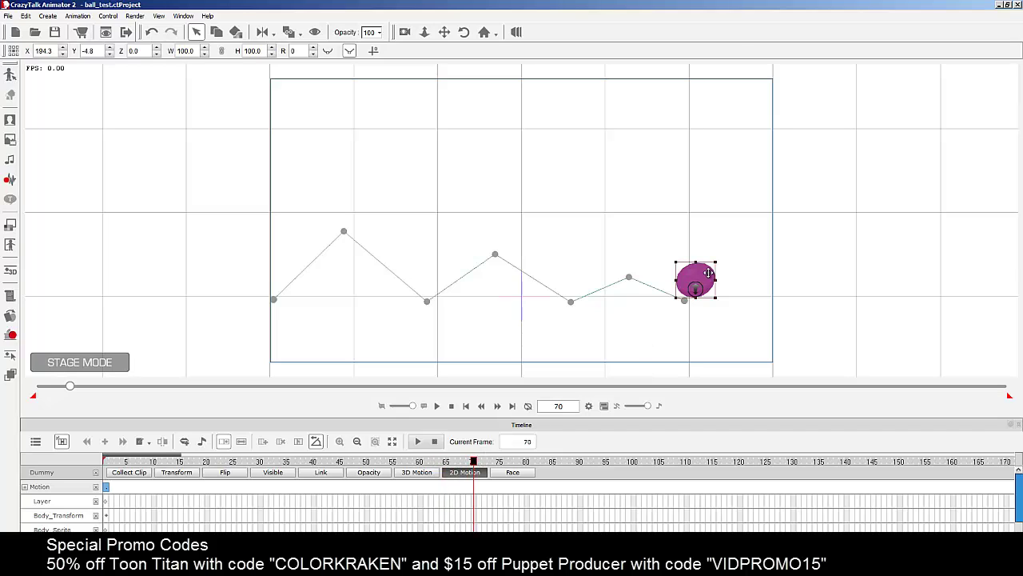
pyautogui.moveTo(709, 275); pyautogui.dragTo(761, 262)
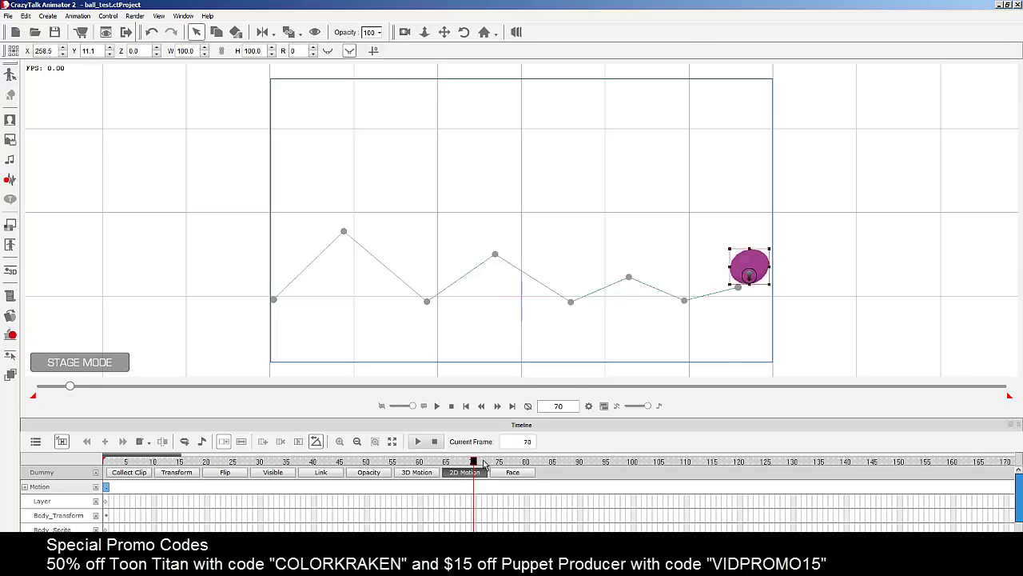
pyautogui.moveTo(475, 463); pyautogui.dragTo(524, 462)
pyautogui.moveTo(756, 263); pyautogui.dragTo(810, 276)
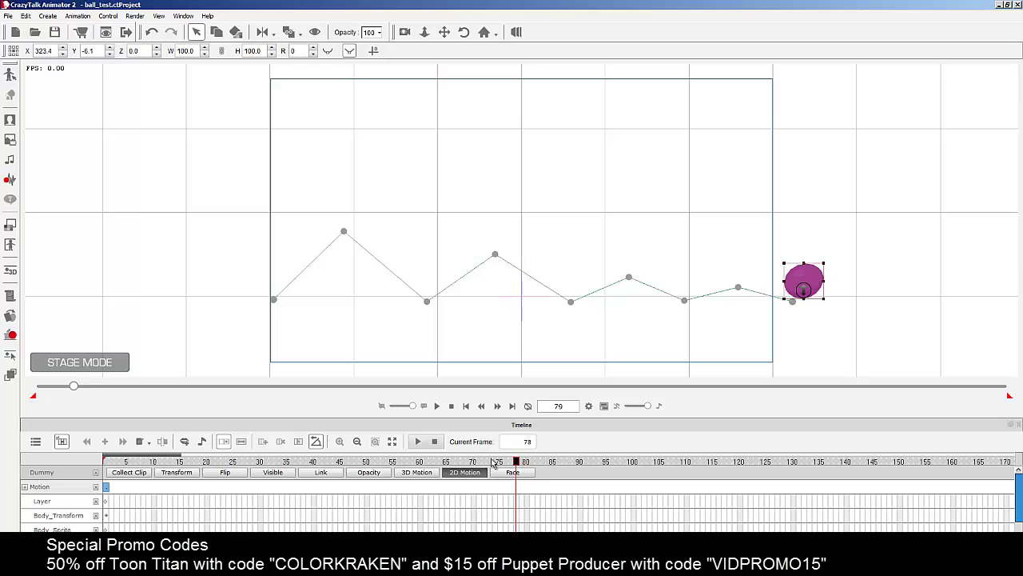
# Step: Play the ball actor's bounce animation from frame 1
pyautogui.moveTo(522, 462); pyautogui.dragTo(13, 451)
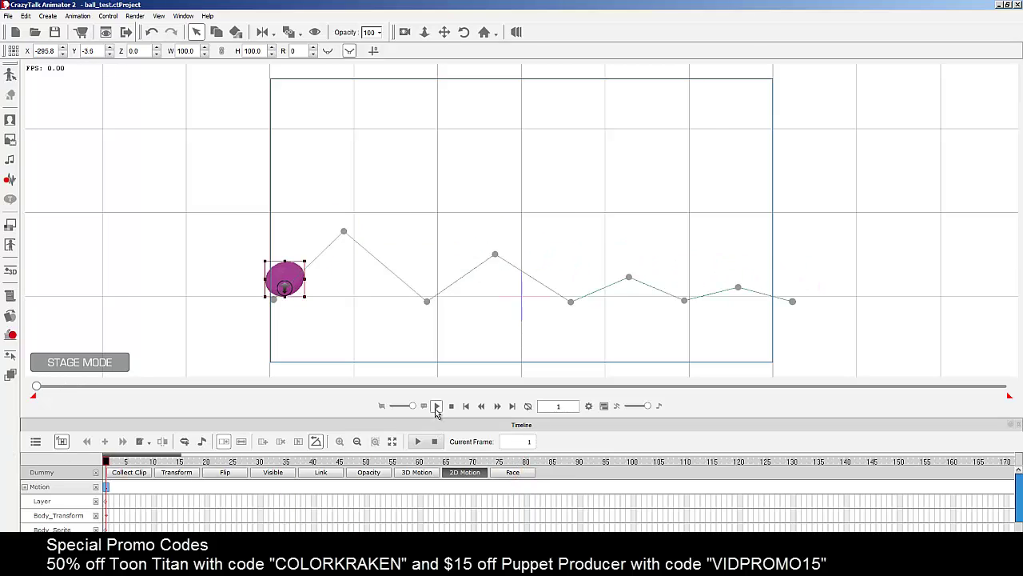
pyautogui.click(436, 406)
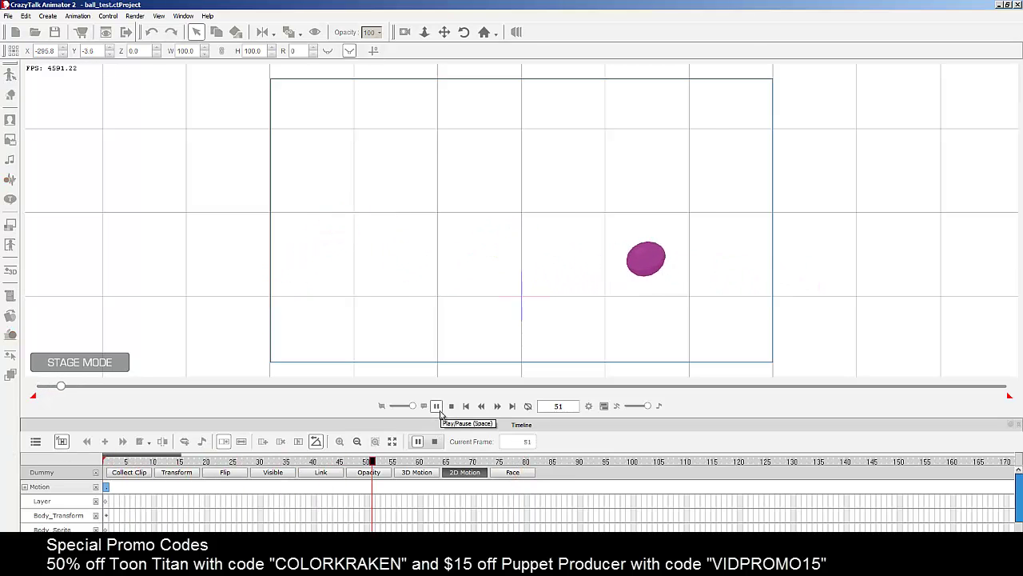
# Step: Stop the playback and open the ball's deform handles in the 2D Motion Key Editor at frame 10
pyautogui.click(452, 407)
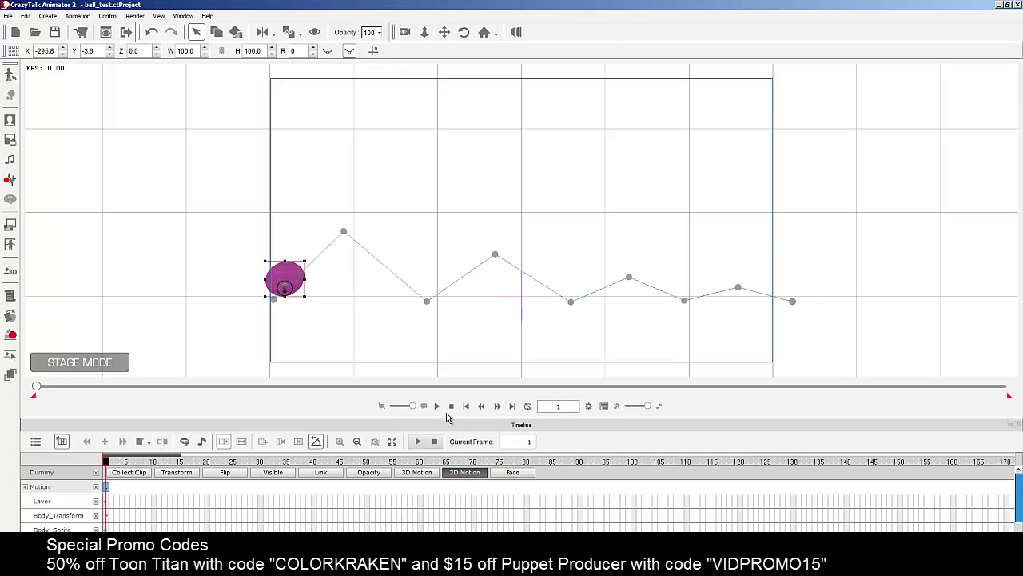
pyautogui.click(11, 357)
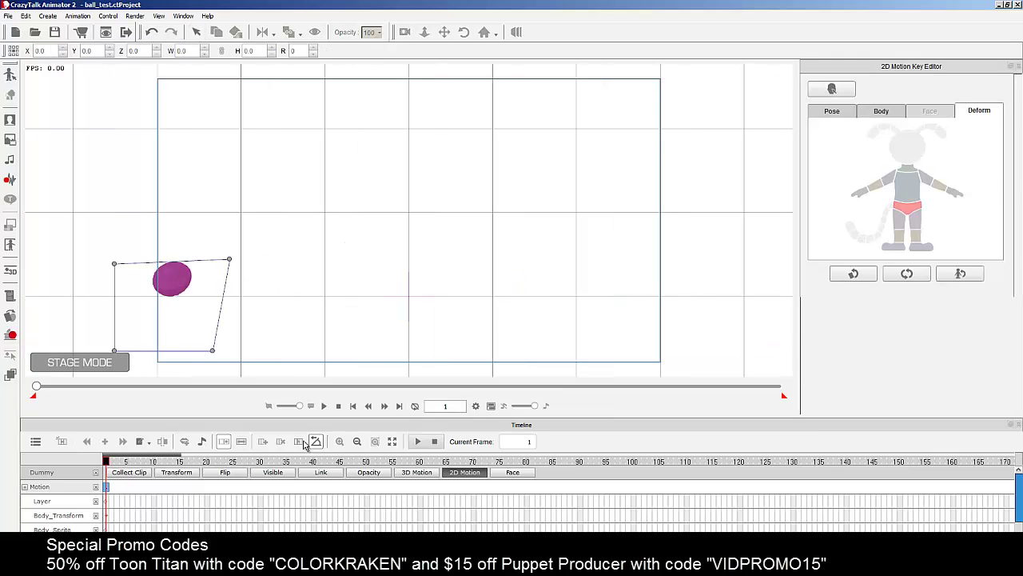
pyautogui.click(80, 318)
pyautogui.moveTo(109, 462); pyautogui.dragTo(154, 455)
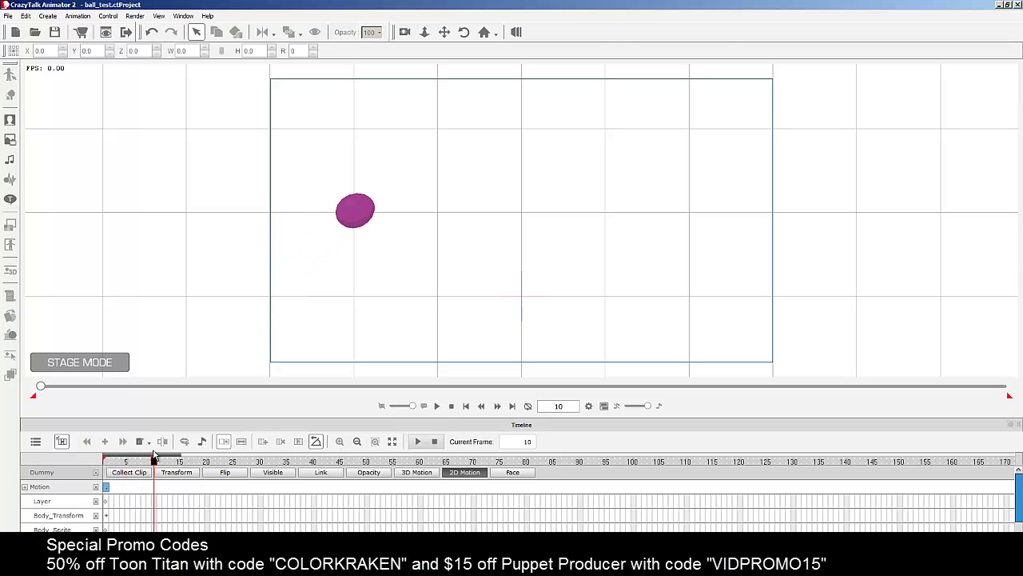
pyautogui.click(346, 218)
pyautogui.click(11, 355)
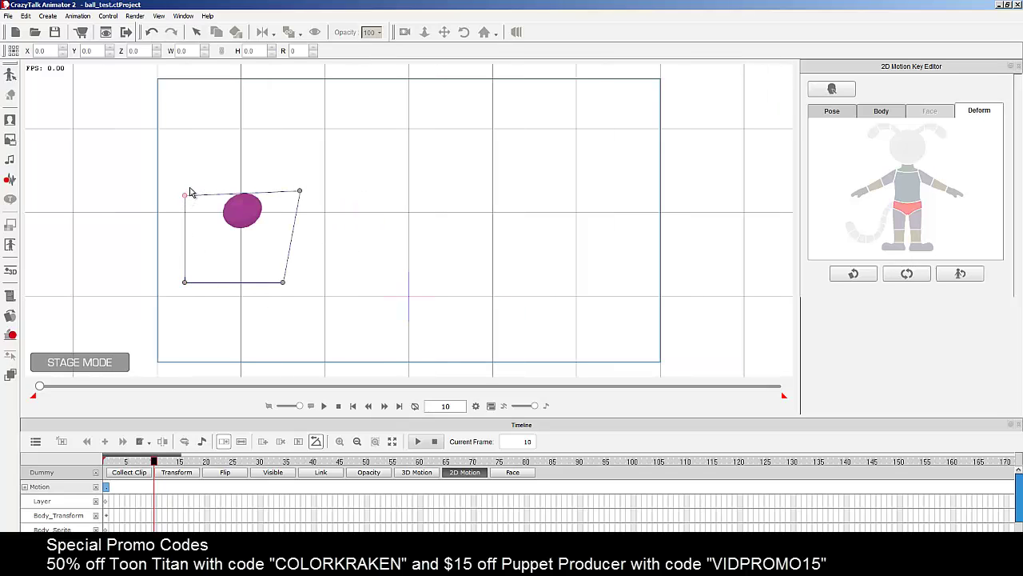
# Step: Try rounding out the ball at frame 10 by raising the two left corners of its deform box
pyautogui.moveTo(186, 194); pyautogui.dragTo(193, 180)
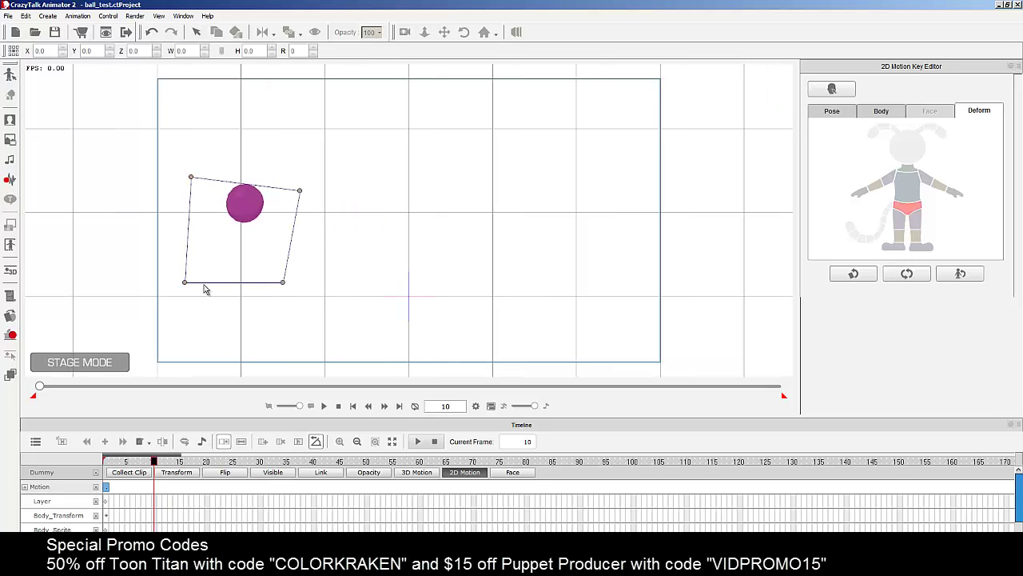
pyautogui.moveTo(186, 282)
pyautogui.mouseDown()
pyautogui.moveTo(197, 272)
pyautogui.moveTo(187, 279)
pyautogui.mouseUp()
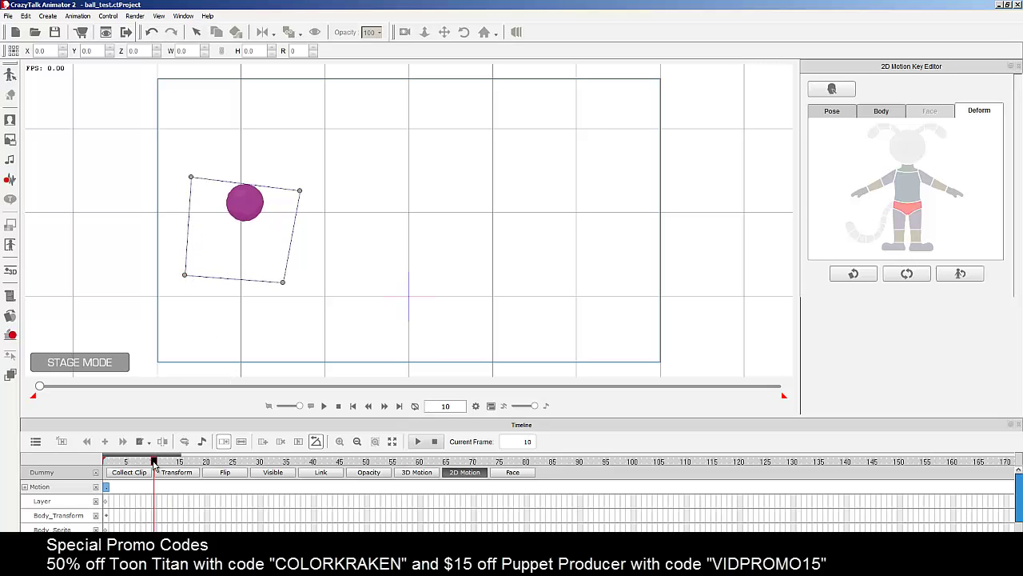
# Step: Squash the ball at frame 20 by lowering the upper corners of its deform box and spreading the lower corners outward
pyautogui.moveTo(154, 462); pyautogui.dragTo(206, 463)
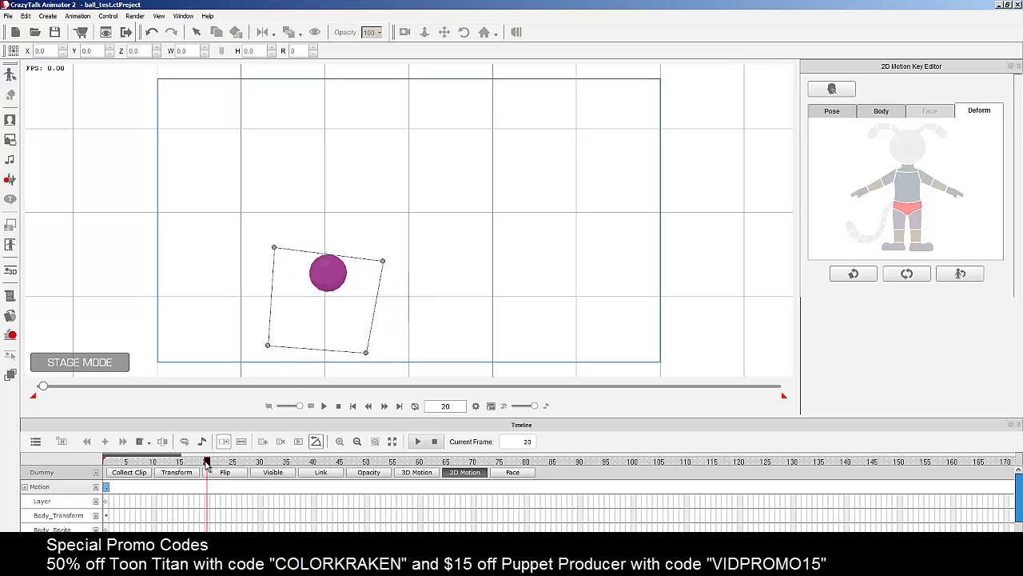
pyautogui.moveTo(206, 463)
pyautogui.mouseDown()
pyautogui.moveTo(144, 464)
pyautogui.moveTo(219, 470)
pyautogui.moveTo(206, 474)
pyautogui.mouseUp()
pyautogui.moveTo(274, 253); pyautogui.dragTo(276, 262)
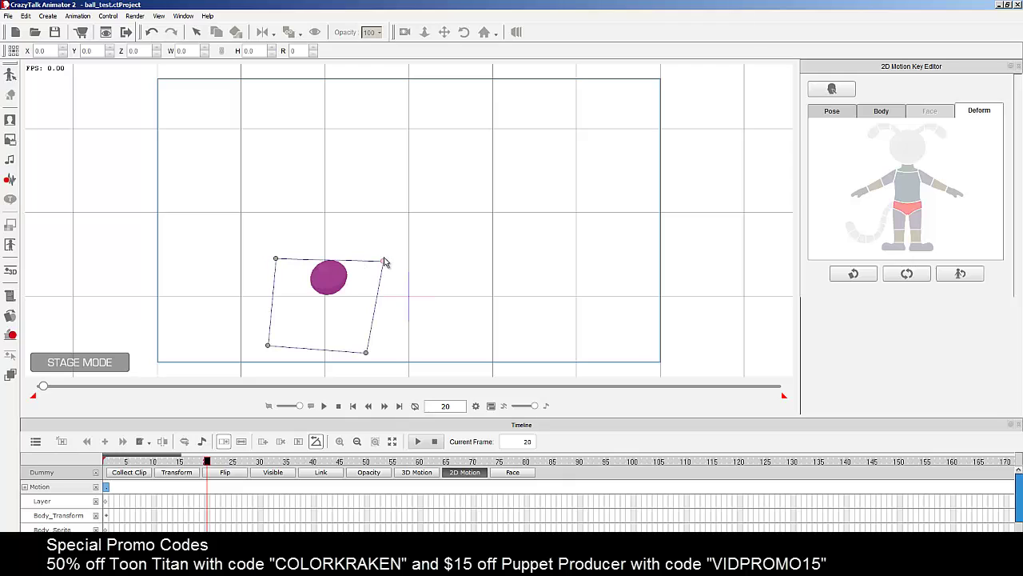
pyautogui.moveTo(384, 261); pyautogui.dragTo(380, 271)
pyautogui.moveTo(367, 359); pyautogui.dragTo(392, 359)
pyautogui.moveTo(270, 351); pyautogui.dragTo(223, 360)
pyautogui.moveTo(394, 358); pyautogui.dragTo(415, 357)
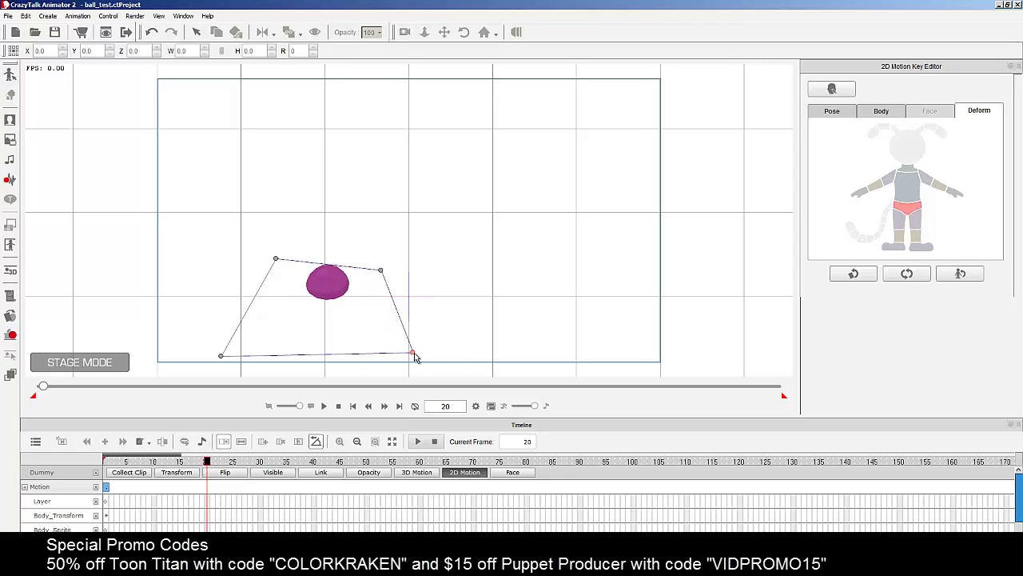
pyautogui.moveTo(275, 263); pyautogui.dragTo(288, 266)
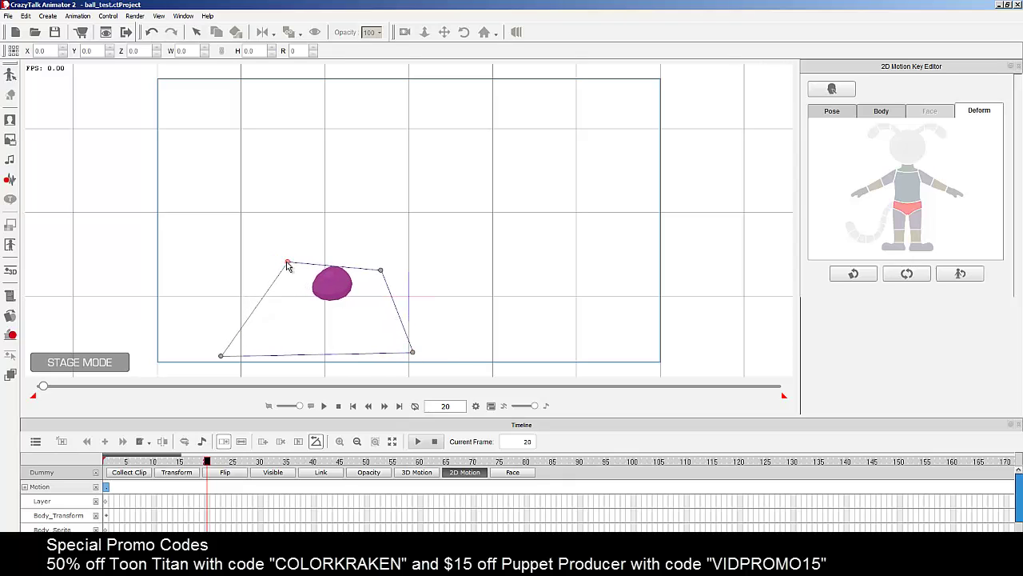
# Step: Try reshaping the ball at frame 30 by widening the top of its deform box and pulling the lower corners inward
pyautogui.moveTo(207, 462); pyautogui.dragTo(262, 464)
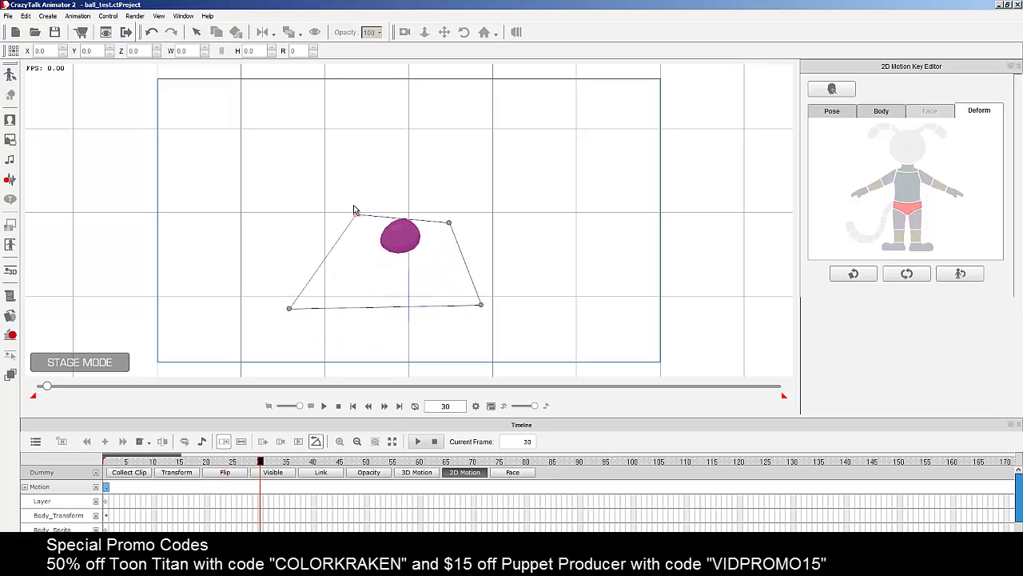
pyautogui.moveTo(355, 212); pyautogui.dragTo(347, 210)
pyautogui.moveTo(452, 224); pyautogui.dragTo(457, 222)
pyautogui.moveTo(480, 306); pyautogui.dragTo(465, 301)
pyautogui.moveTo(288, 308); pyautogui.dragTo(324, 305)
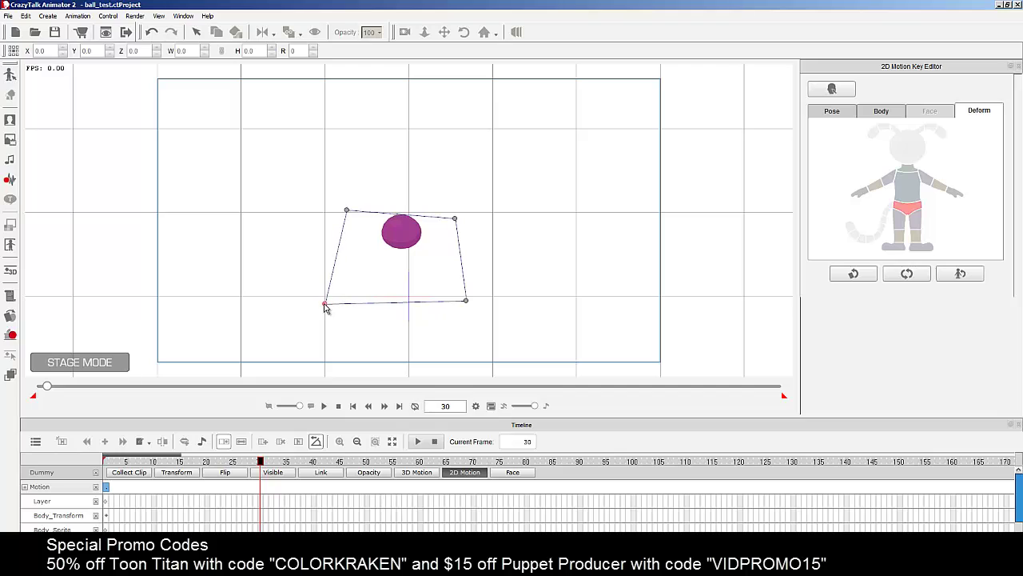
pyautogui.moveTo(466, 305); pyautogui.dragTo(463, 301)
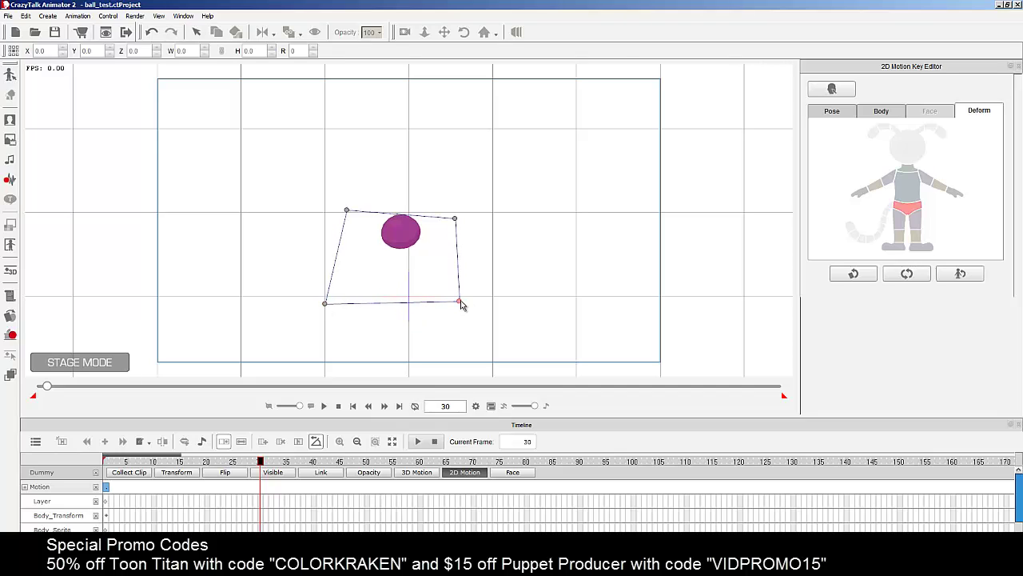
pyautogui.moveTo(458, 224); pyautogui.dragTo(458, 220)
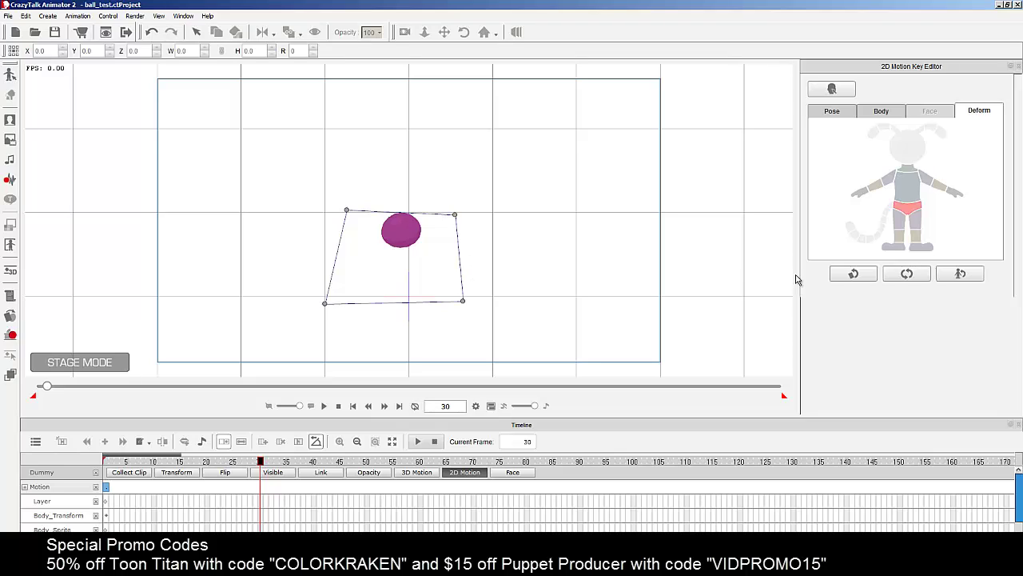
# Step: Reset the ball's deformation to its original round shape on frames 30 and 10
pyautogui.click(906, 275)
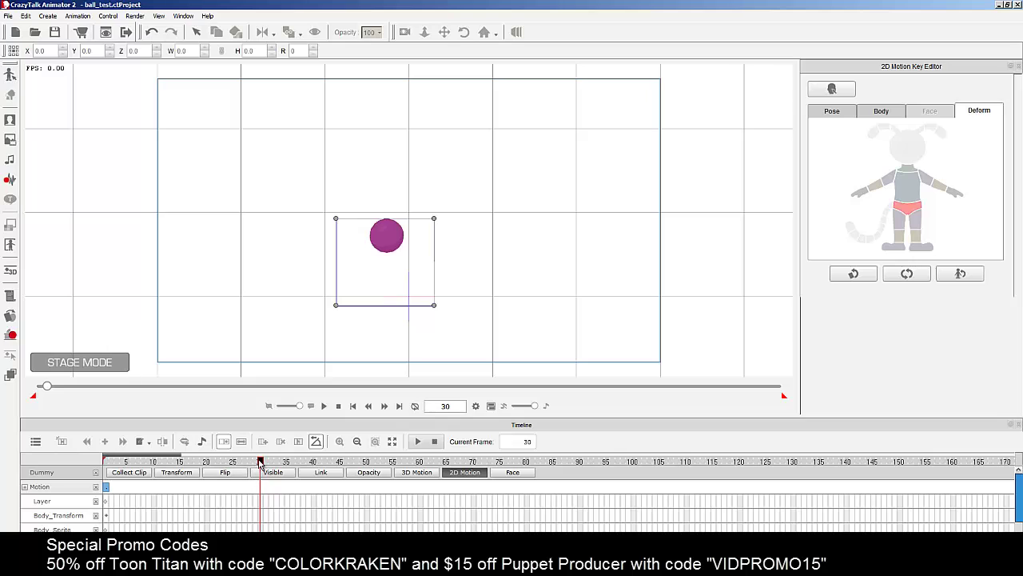
pyautogui.moveTo(261, 463); pyautogui.dragTo(154, 465)
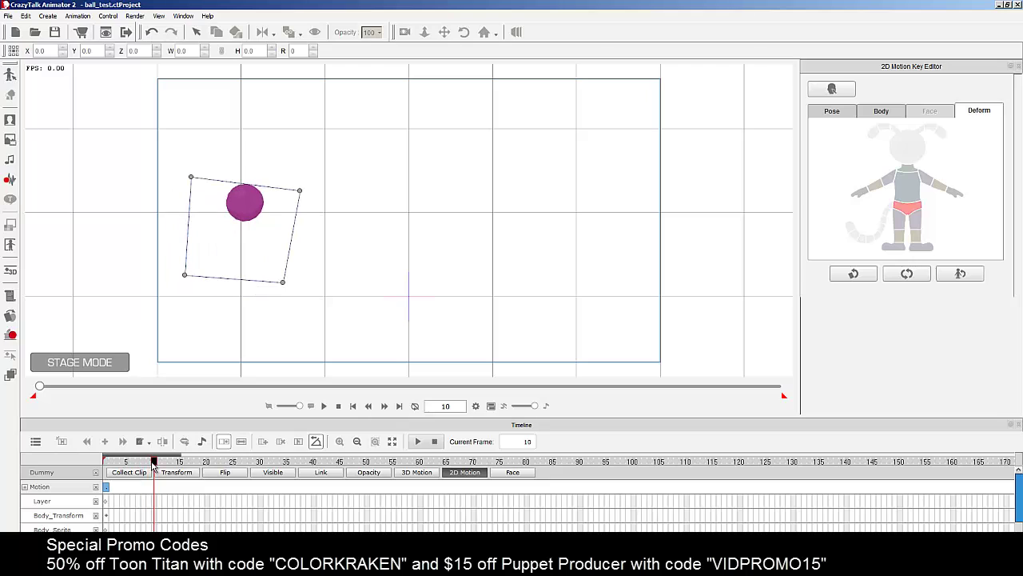
pyautogui.click(904, 276)
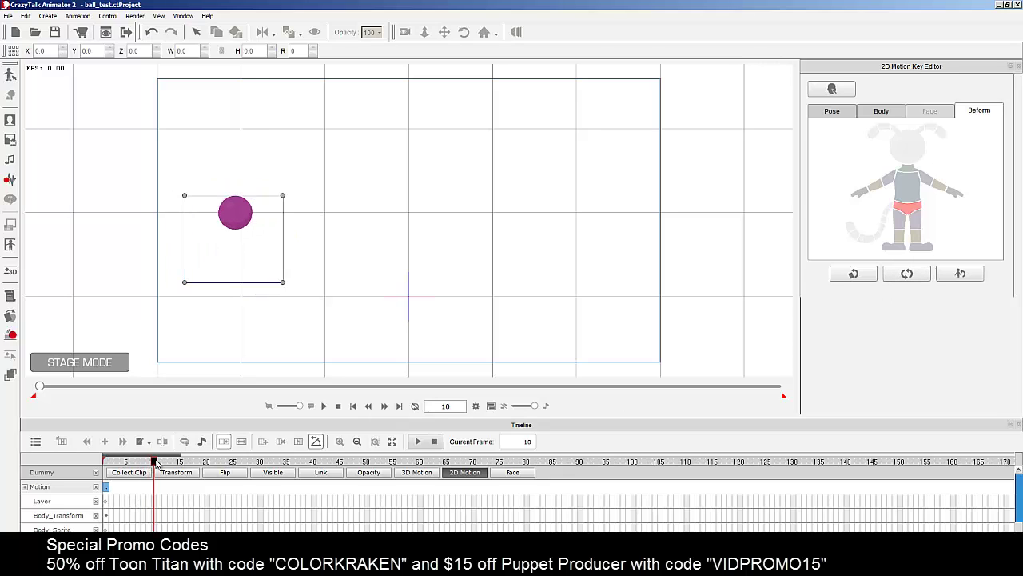
# Step: Squash the ball at frame 40 by spreading its deform box's lower corners and narrowing the top, and reset the deformation at frame 50
pyautogui.moveTo(156, 464); pyautogui.dragTo(261, 465)
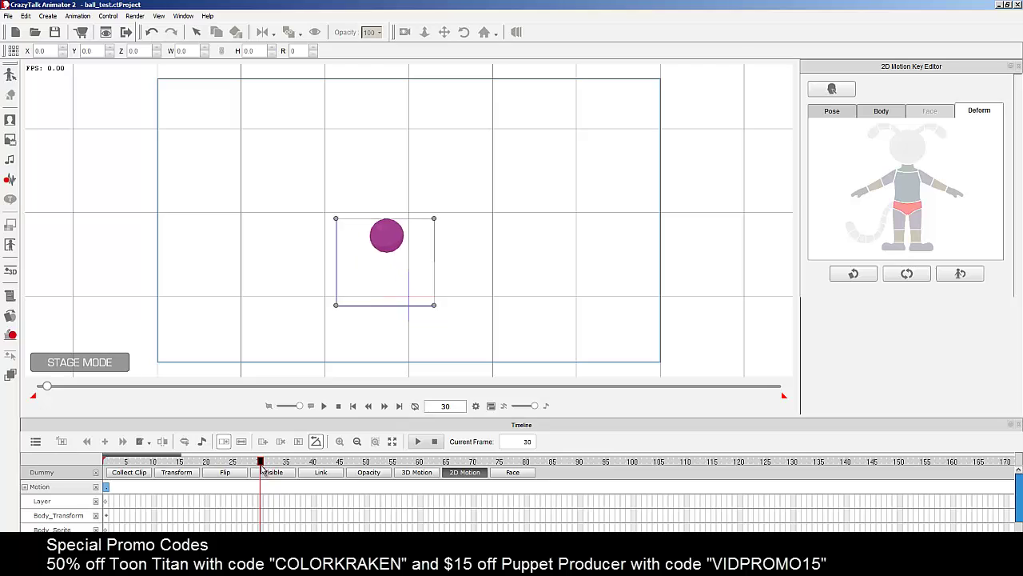
pyautogui.click(313, 462)
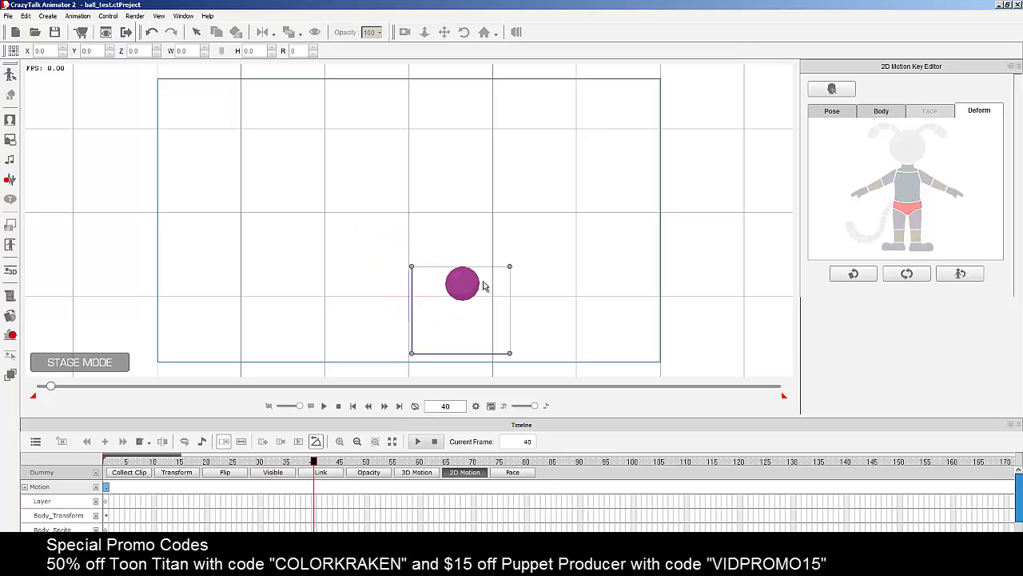
pyautogui.moveTo(413, 353); pyautogui.dragTo(374, 356)
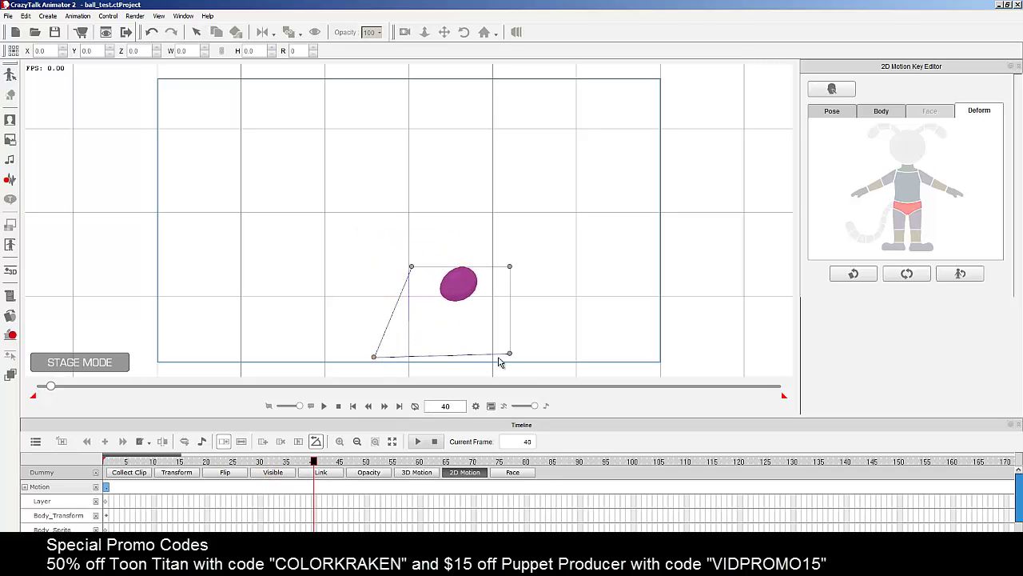
pyautogui.moveTo(515, 360); pyautogui.dragTo(541, 361)
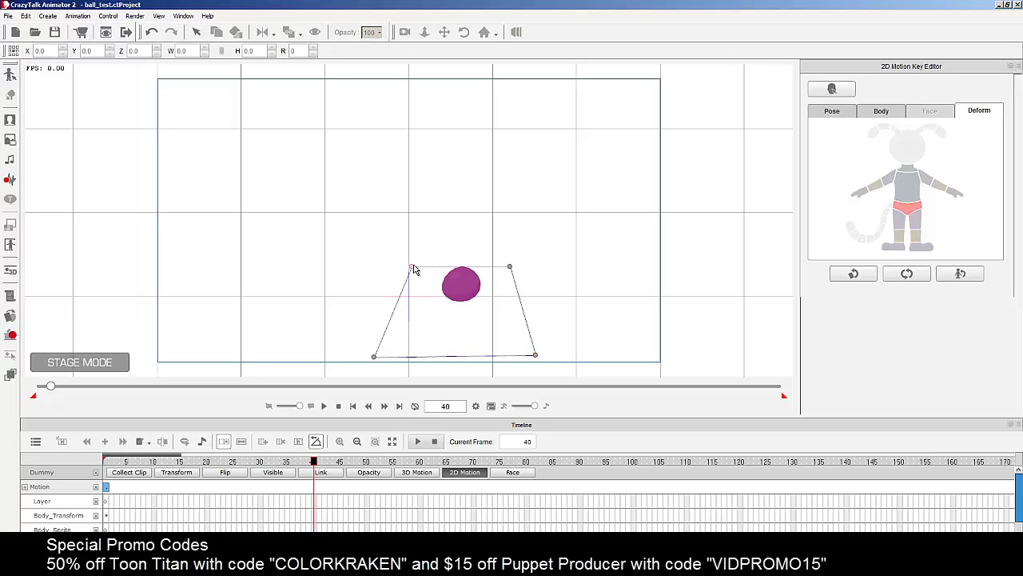
pyautogui.moveTo(414, 269); pyautogui.dragTo(429, 270)
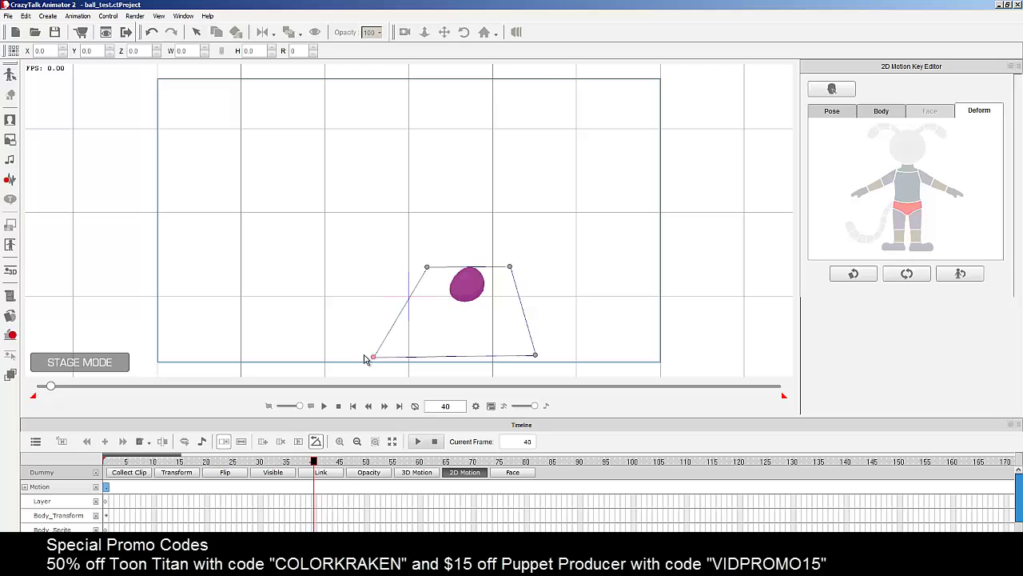
pyautogui.moveTo(365, 359); pyautogui.dragTo(352, 353)
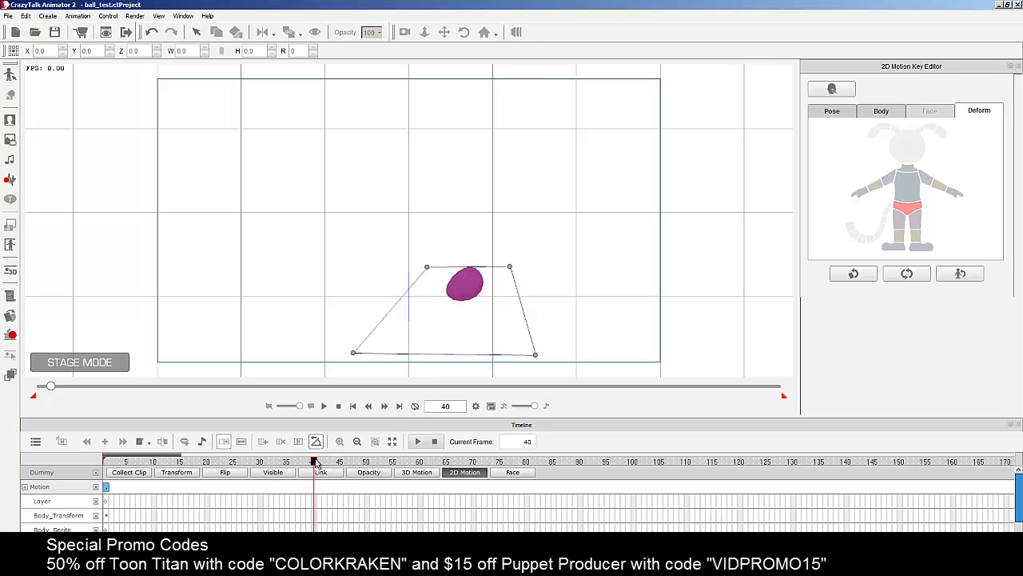
pyautogui.moveTo(314, 462); pyautogui.dragTo(367, 463)
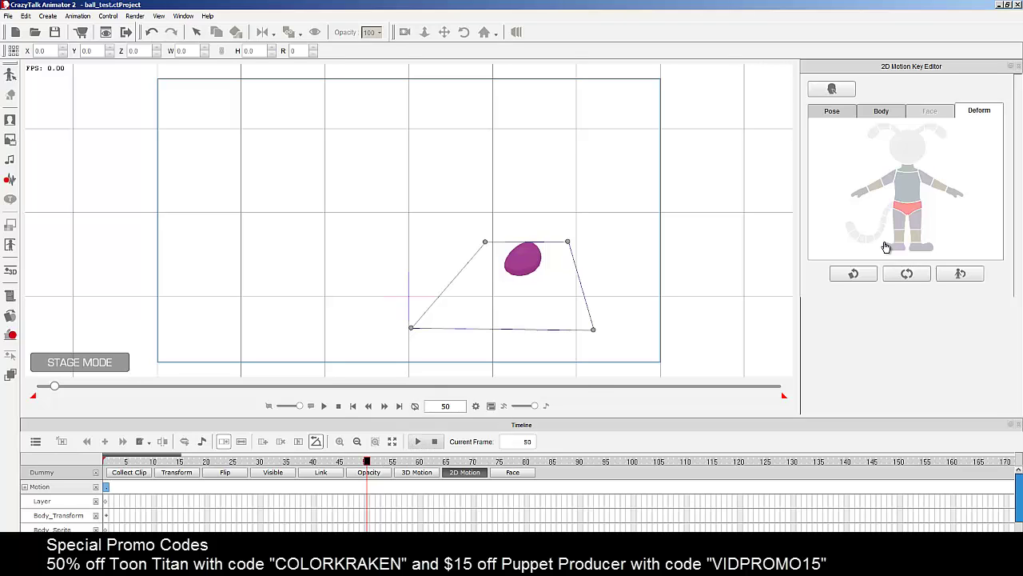
pyautogui.click(899, 274)
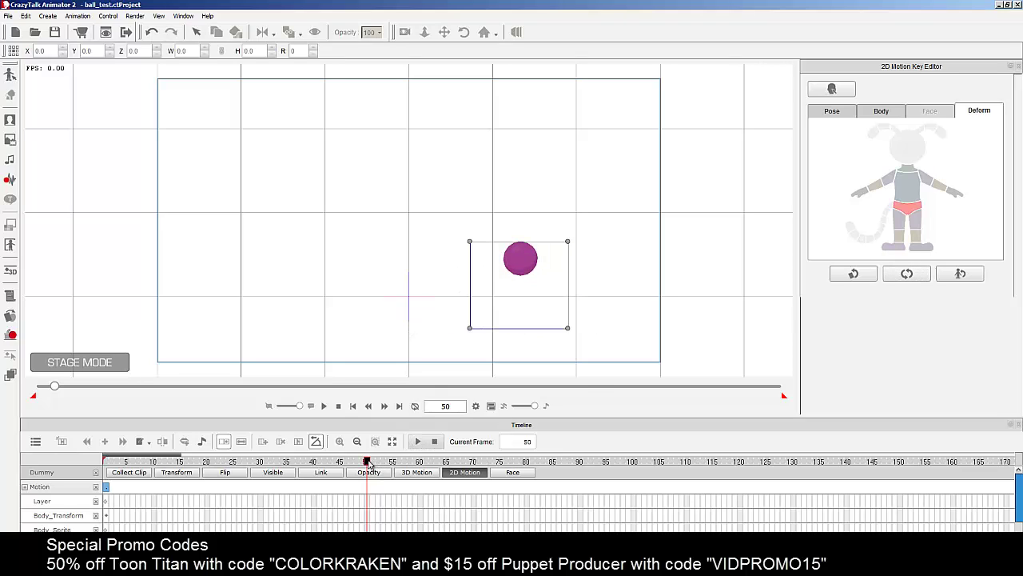
# Step: Flatten the ball slightly at frame 60 using all four deform box corners, and reset the deformation at frame 70
pyautogui.moveTo(367, 462); pyautogui.dragTo(421, 462)
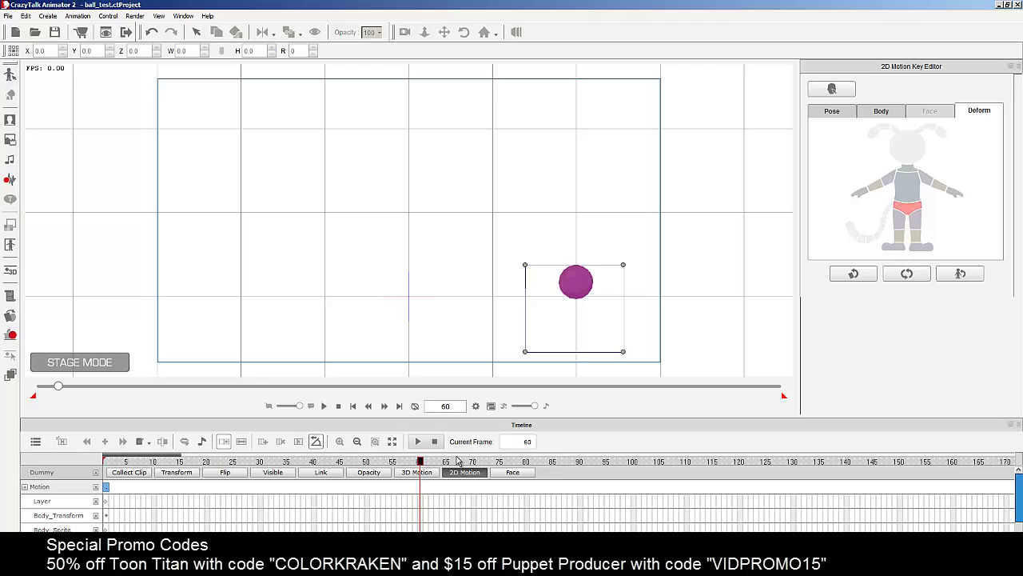
pyautogui.moveTo(525, 266); pyautogui.dragTo(529, 272)
pyautogui.moveTo(623, 266); pyautogui.dragTo(624, 273)
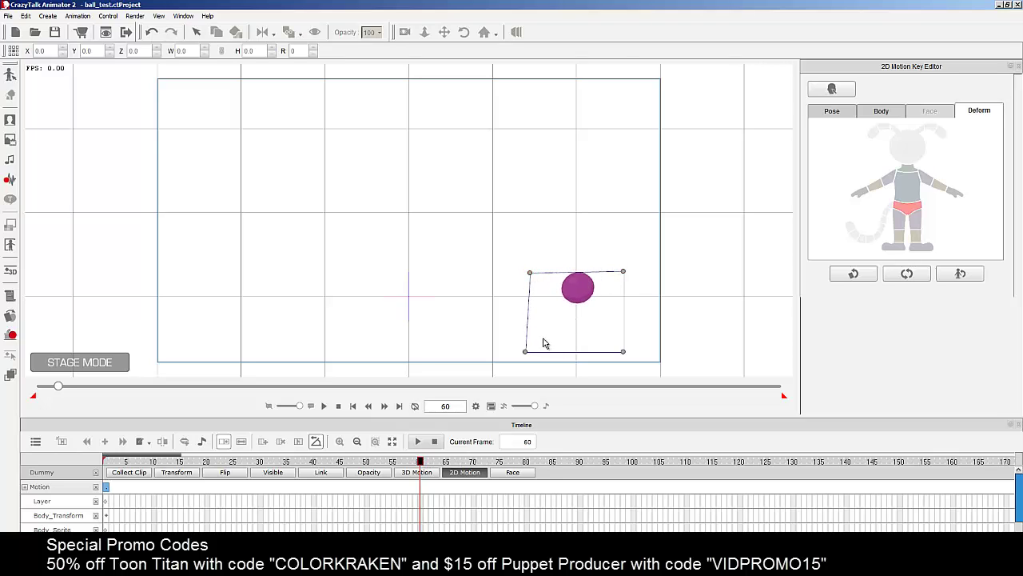
pyautogui.moveTo(527, 355); pyautogui.dragTo(515, 350)
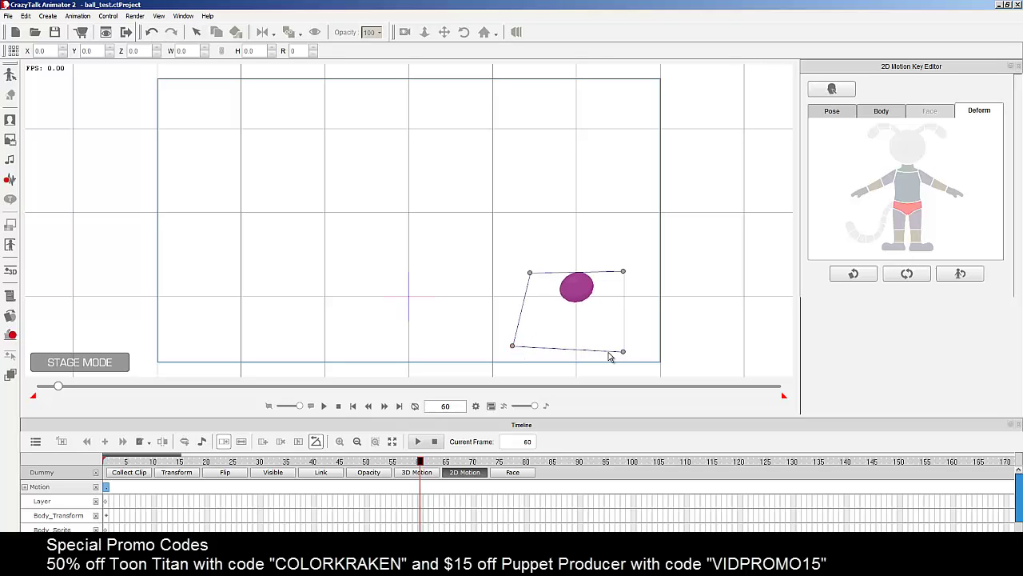
pyautogui.moveTo(627, 353); pyautogui.dragTo(633, 345)
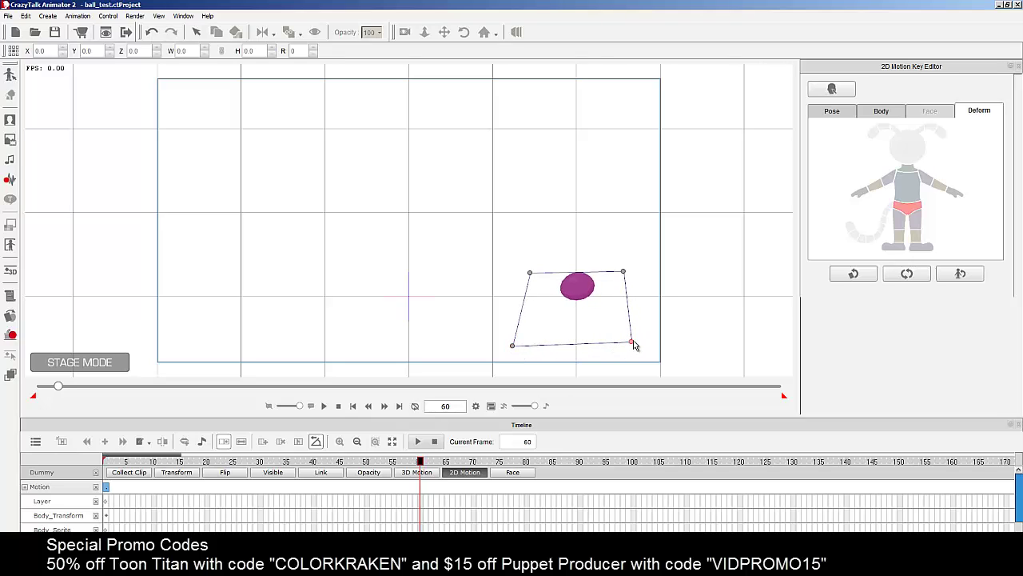
pyautogui.moveTo(421, 464); pyautogui.dragTo(475, 464)
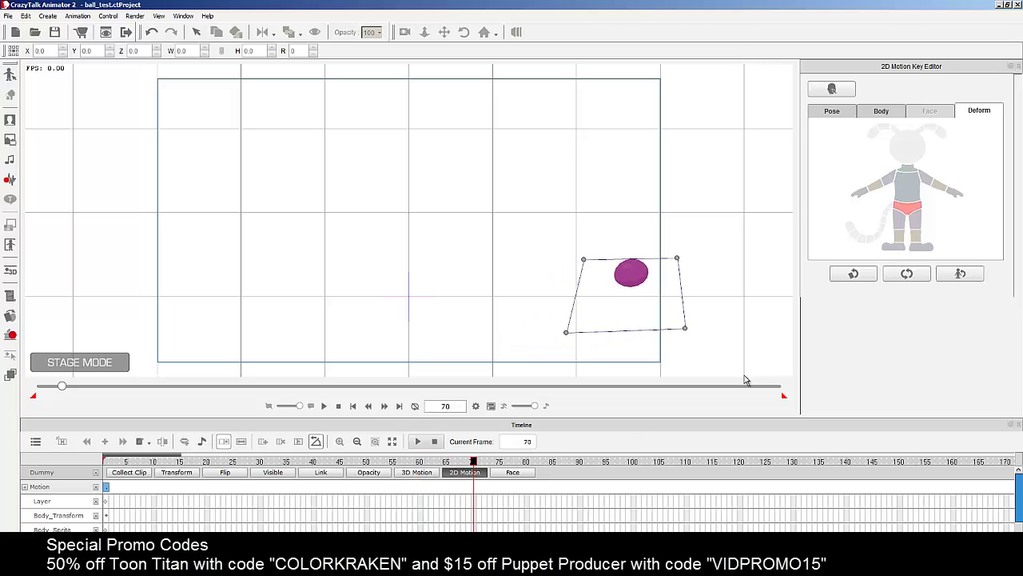
pyautogui.click(903, 273)
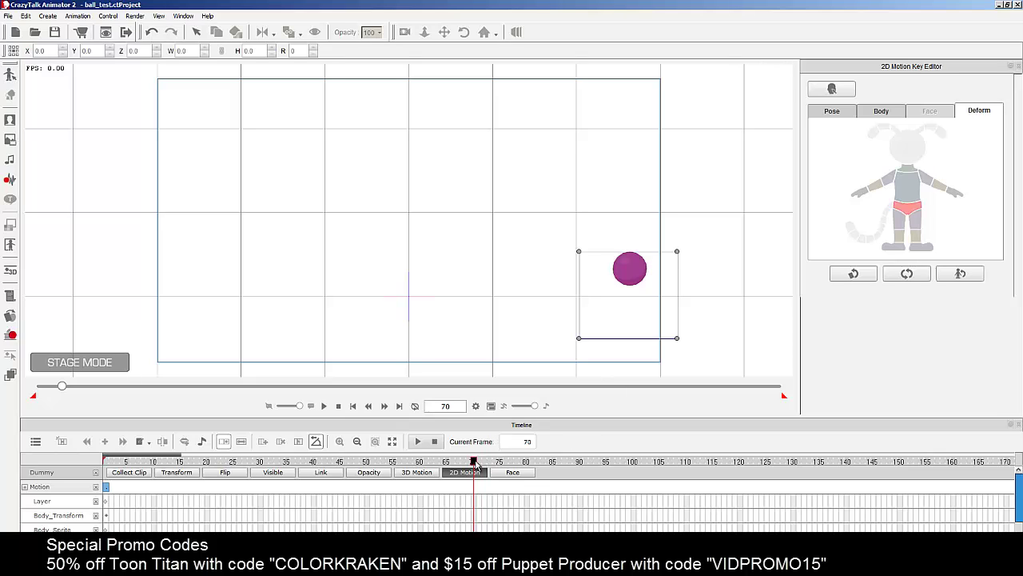
# Step: Squash the ball at frame 80 by moving its deform box's upper-right and lower-left corners outward, and return to frame 1
pyautogui.moveTo(475, 464); pyautogui.dragTo(528, 462)
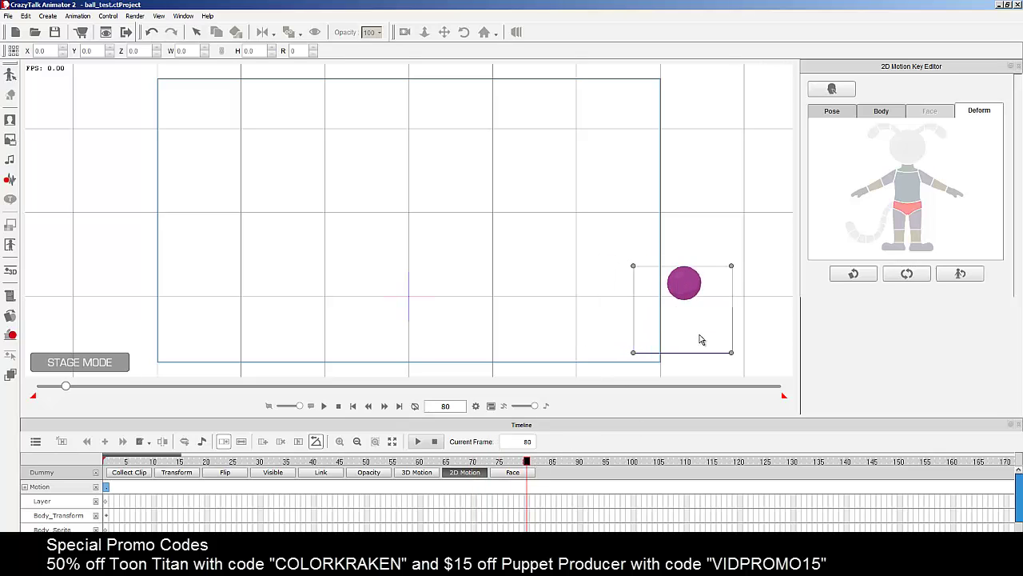
pyautogui.moveTo(731, 266); pyautogui.dragTo(741, 276)
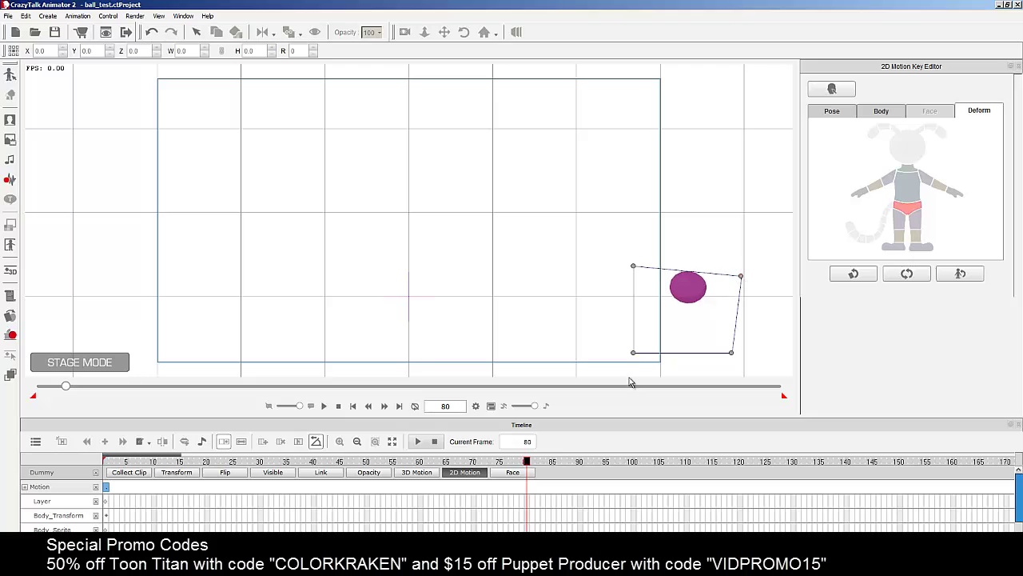
pyautogui.moveTo(634, 352); pyautogui.dragTo(595, 349)
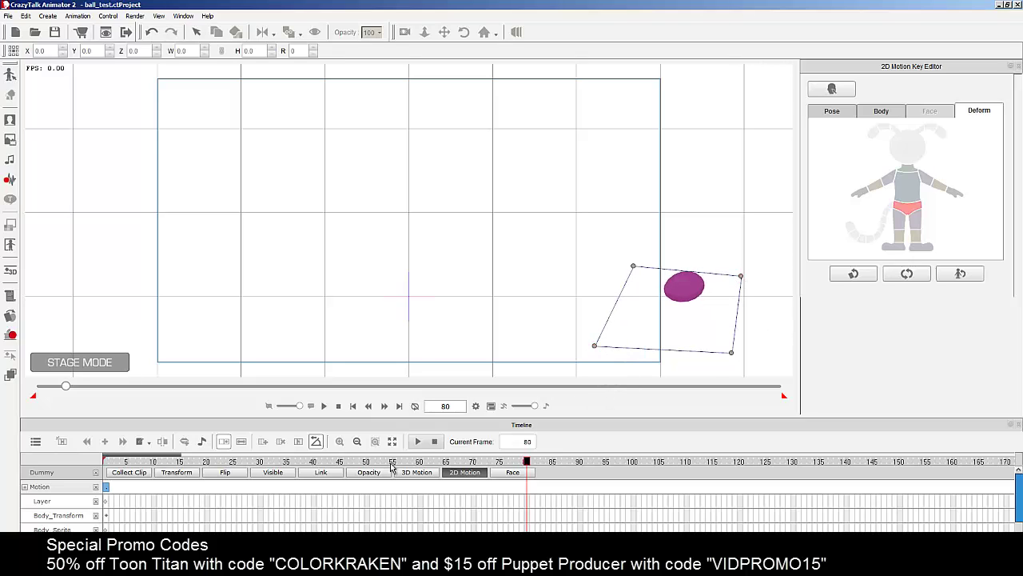
pyautogui.click(352, 406)
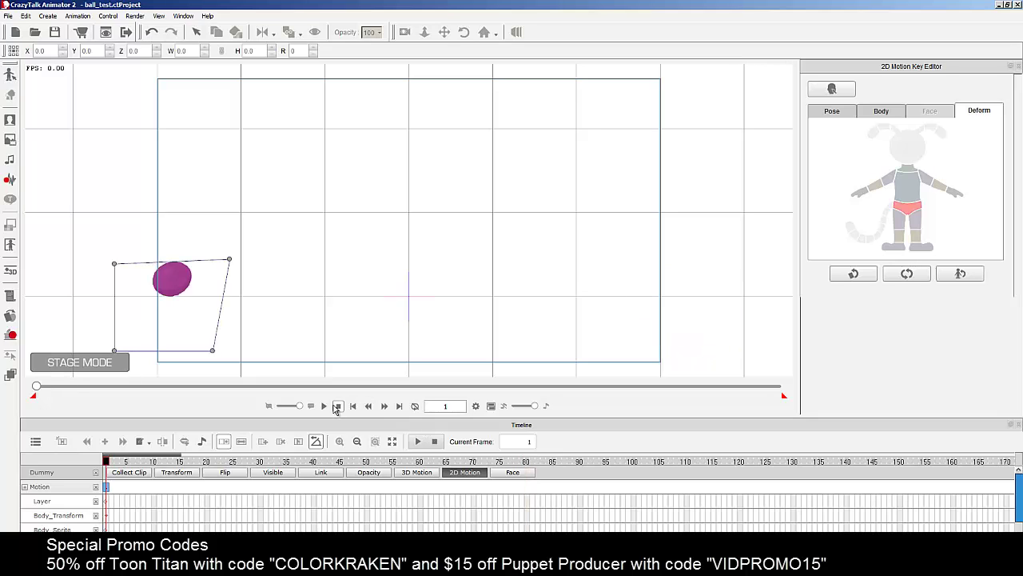
# Step: Preview the bounce, and at frame 6 stretch the ball diagonally by pulling the deform box's lower-left corner outward and narrowing the upper-left and lower-right corners
pyautogui.click(324, 406)
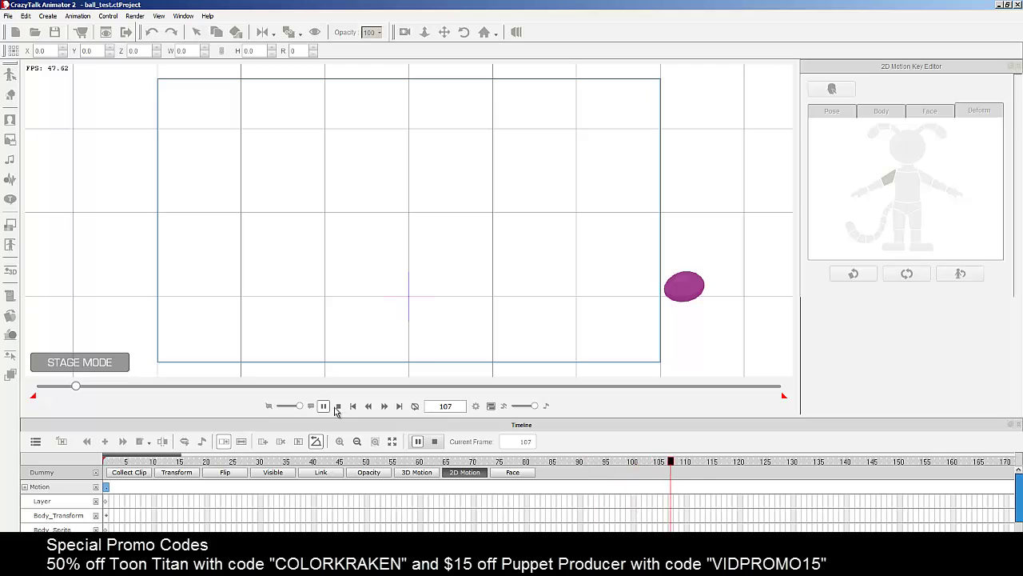
pyautogui.click(339, 407)
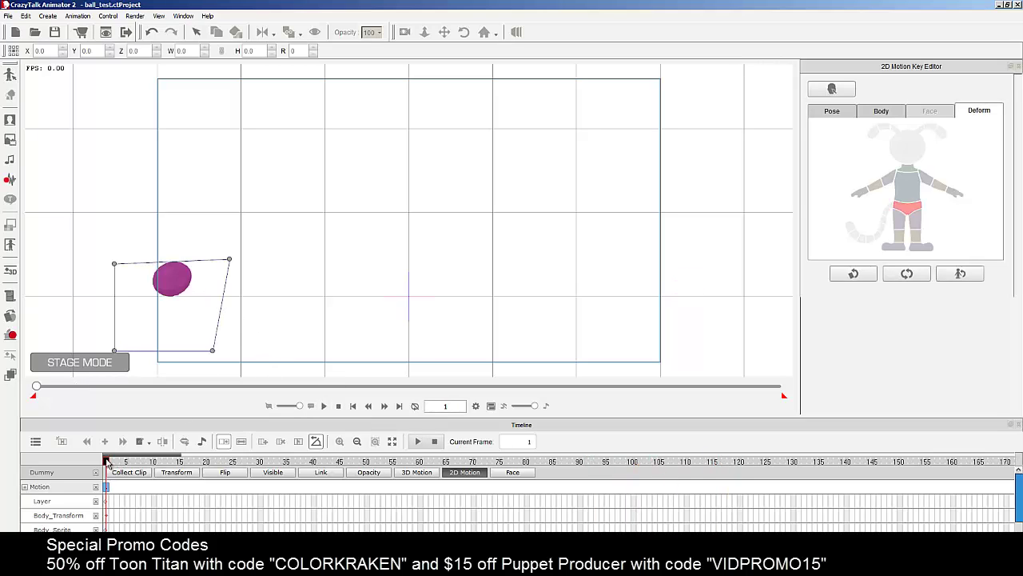
pyautogui.moveTo(108, 463); pyautogui.dragTo(135, 462)
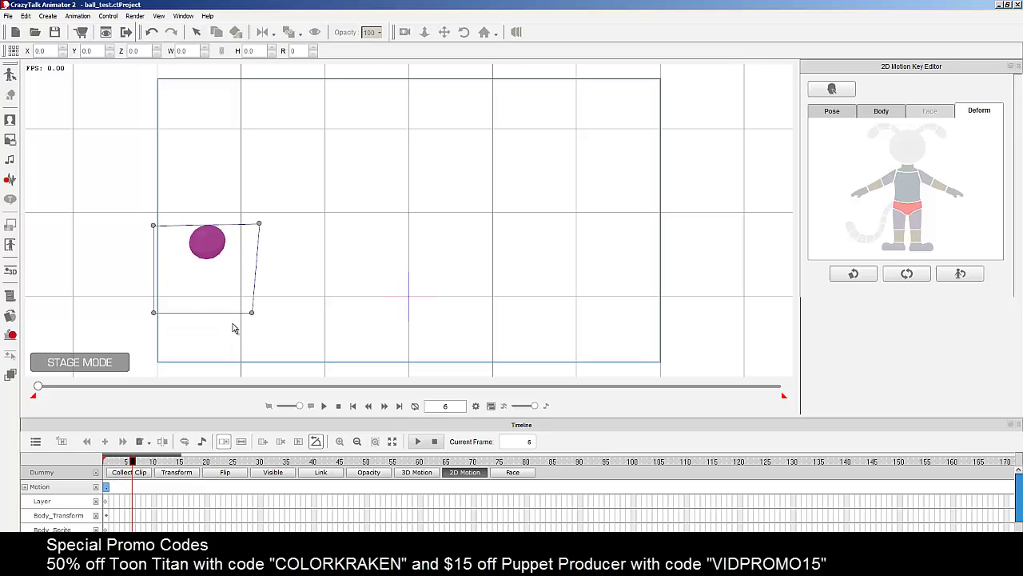
pyautogui.moveTo(153, 313); pyautogui.dragTo(118, 333)
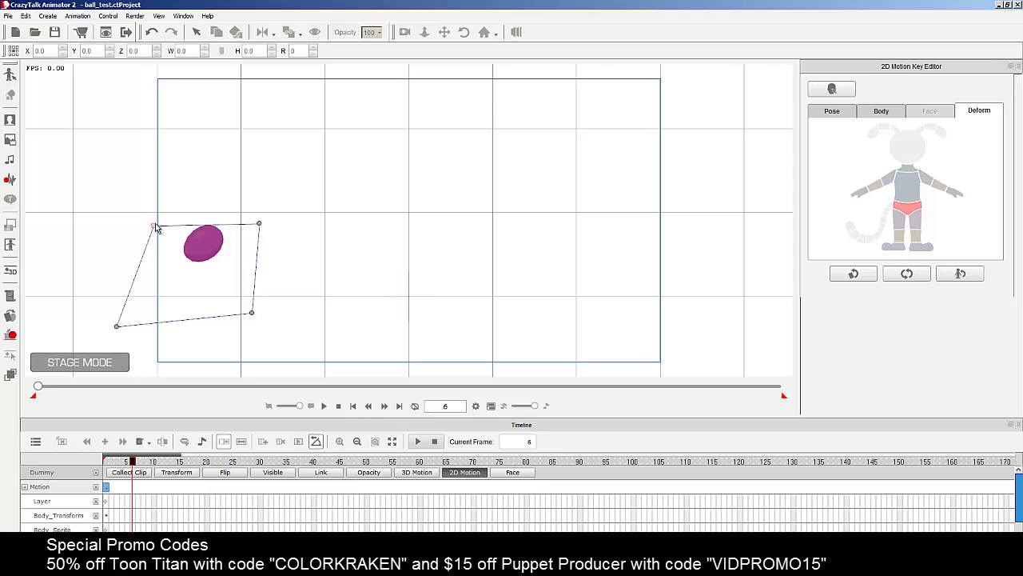
pyautogui.moveTo(157, 229); pyautogui.dragTo(161, 234)
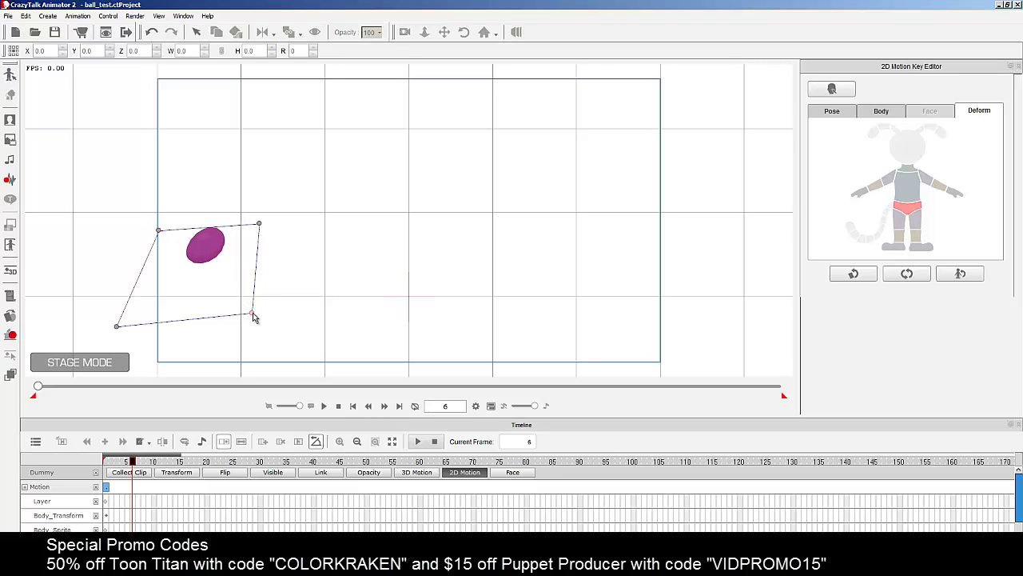
pyautogui.moveTo(253, 317); pyautogui.dragTo(244, 308)
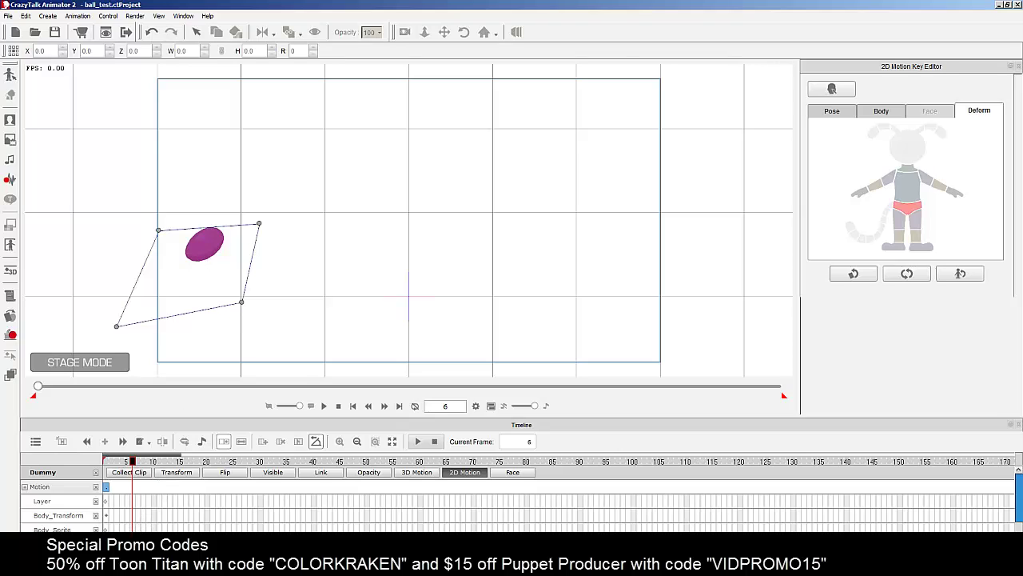
# Step: Stretch the ball down its falling path at frame 15, extending the deform box's upper-left and lower-right corners and pulling the lower-left corner inward
pyautogui.moveTo(193, 462); pyautogui.dragTo(181, 464)
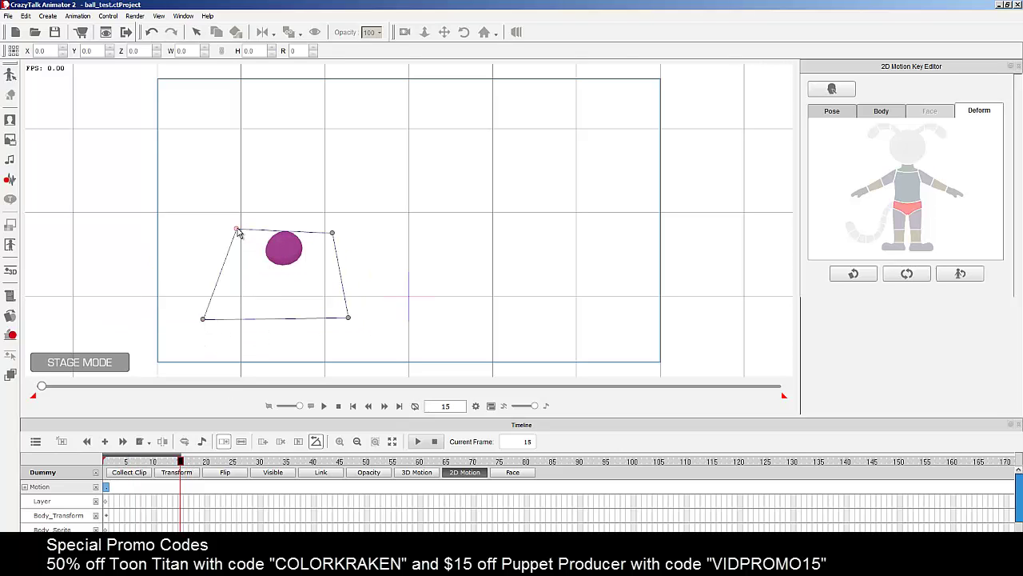
pyautogui.moveTo(237, 231); pyautogui.dragTo(232, 219)
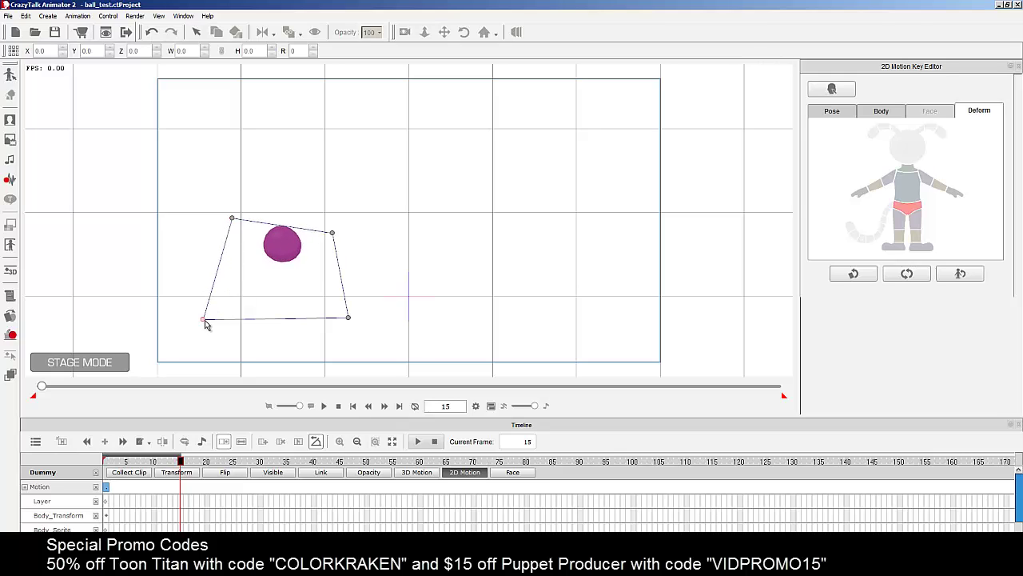
pyautogui.moveTo(204, 321)
pyautogui.mouseDown()
pyautogui.moveTo(240, 317)
pyautogui.moveTo(223, 314)
pyautogui.mouseUp()
pyautogui.moveTo(335, 234); pyautogui.dragTo(333, 227)
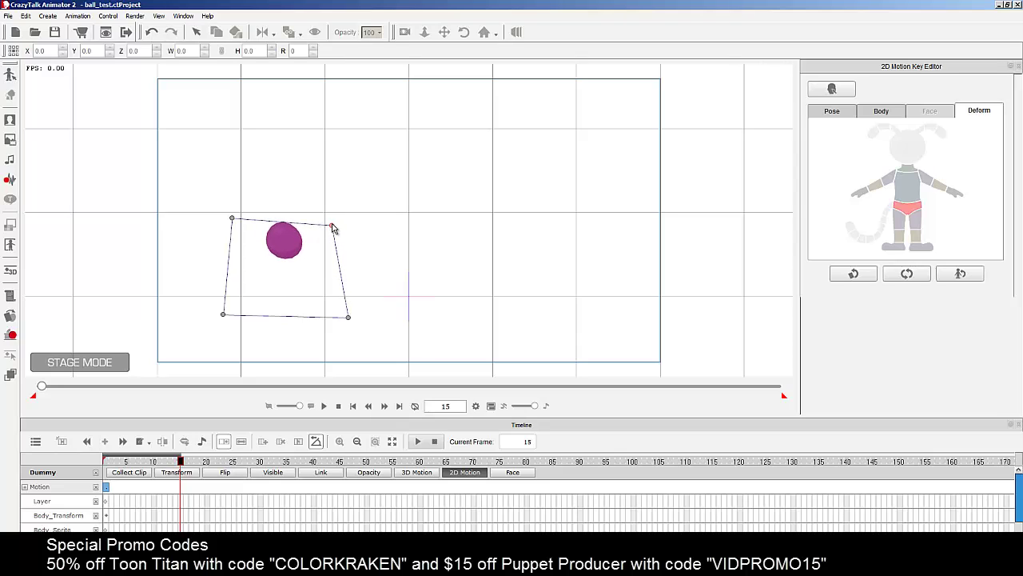
pyautogui.moveTo(348, 316); pyautogui.dragTo(360, 329)
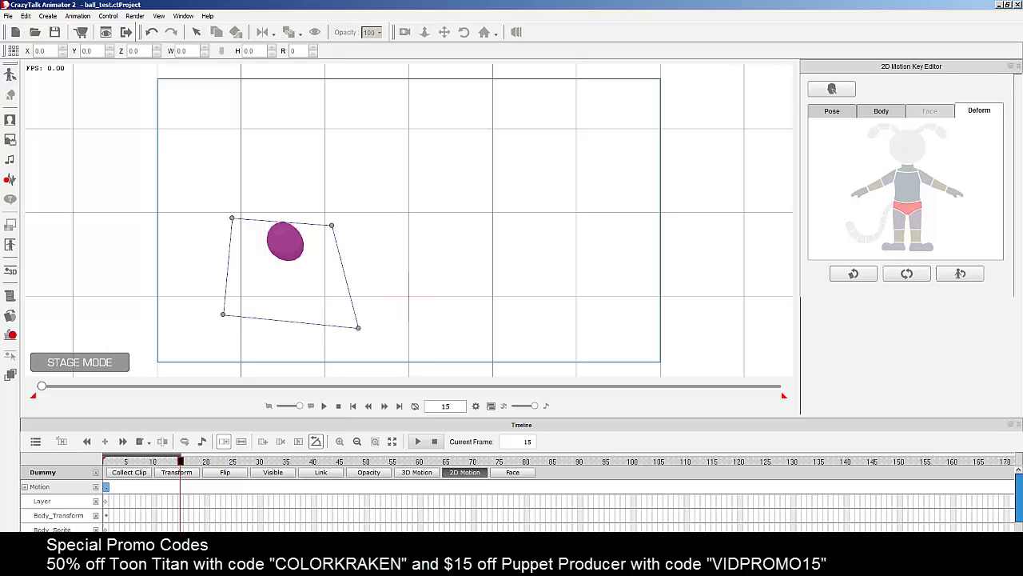
# Step: Stretch the rising ball at frame 26 by moving the deform box's lower-right and upper-left corners inward and its upper-right corner outward
pyautogui.click(206, 461)
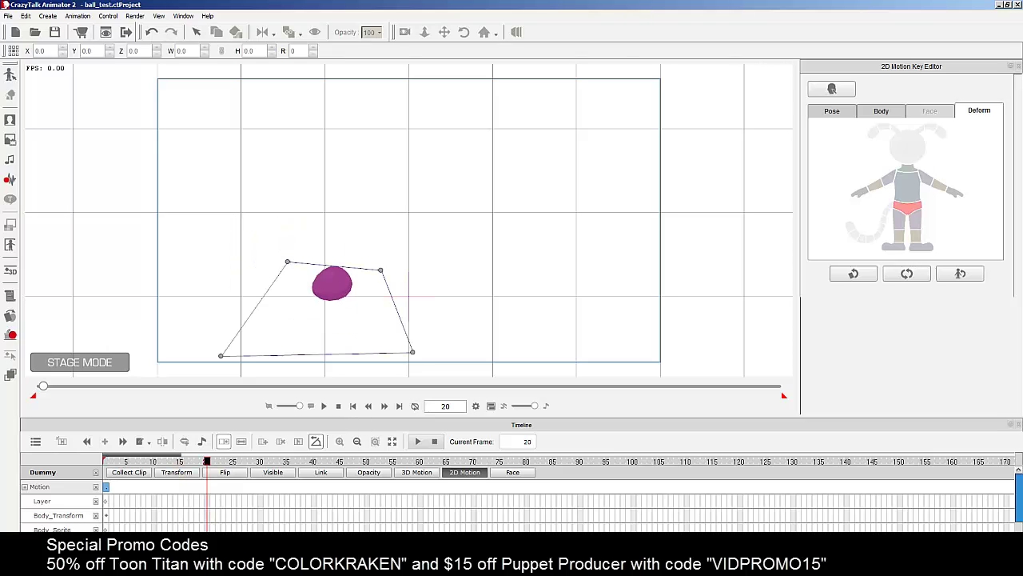
pyautogui.click(218, 462)
pyautogui.moveTo(218, 461); pyautogui.dragTo(238, 463)
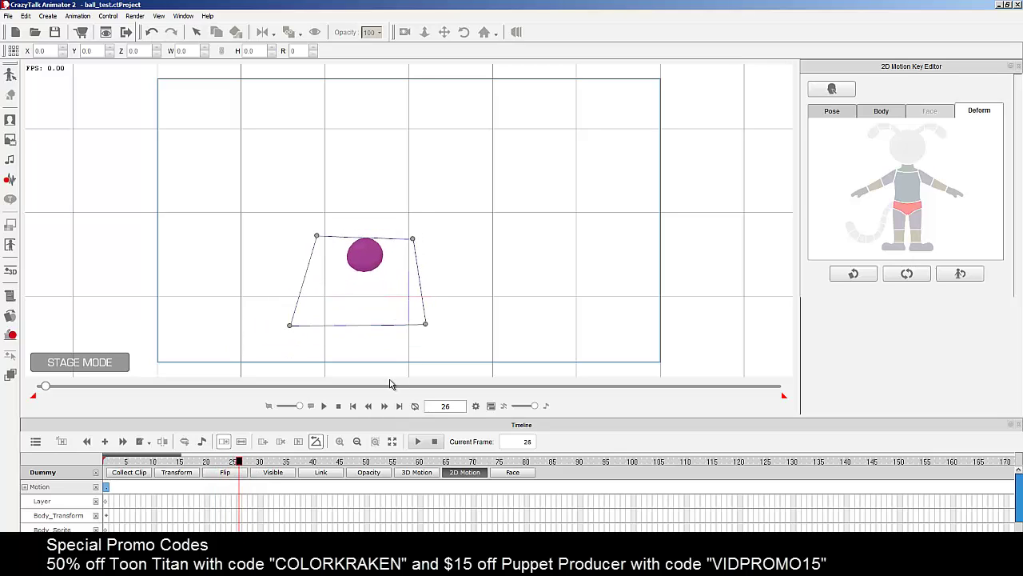
pyautogui.moveTo(421, 325); pyautogui.dragTo(402, 318)
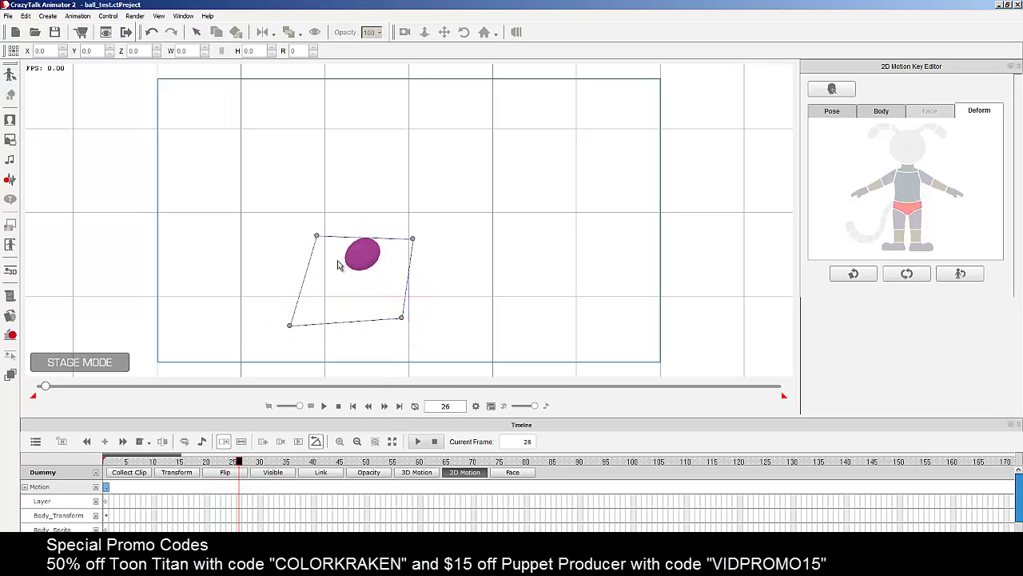
pyautogui.moveTo(316, 237); pyautogui.dragTo(324, 238)
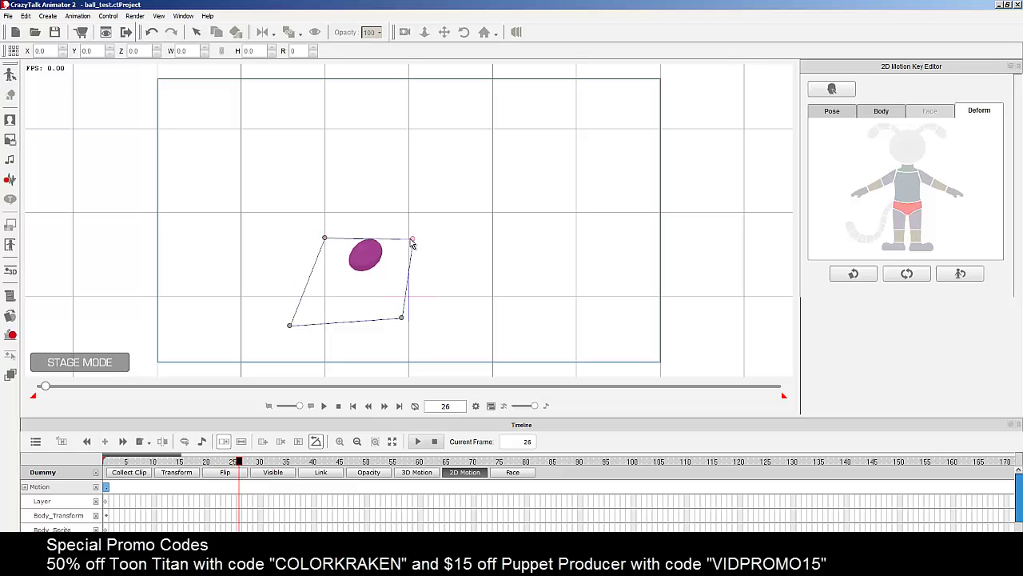
pyautogui.moveTo(412, 242); pyautogui.dragTo(420, 226)
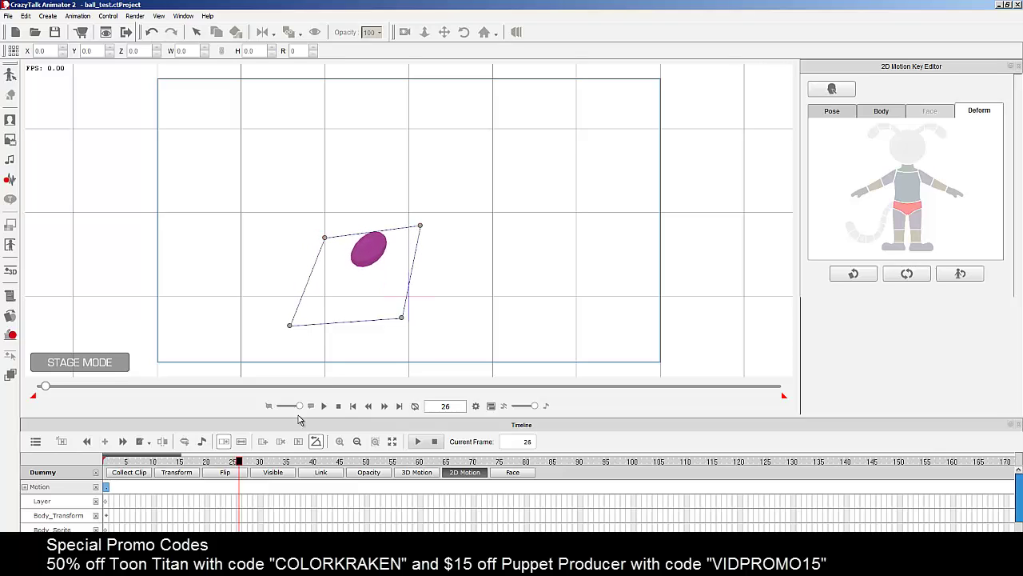
# Step: Stretch the falling ball at frame 37 by moving the deform box's upper-left corner outward and its lower-left and upper-right corners inward
pyautogui.moveTo(238, 463); pyautogui.dragTo(287, 466)
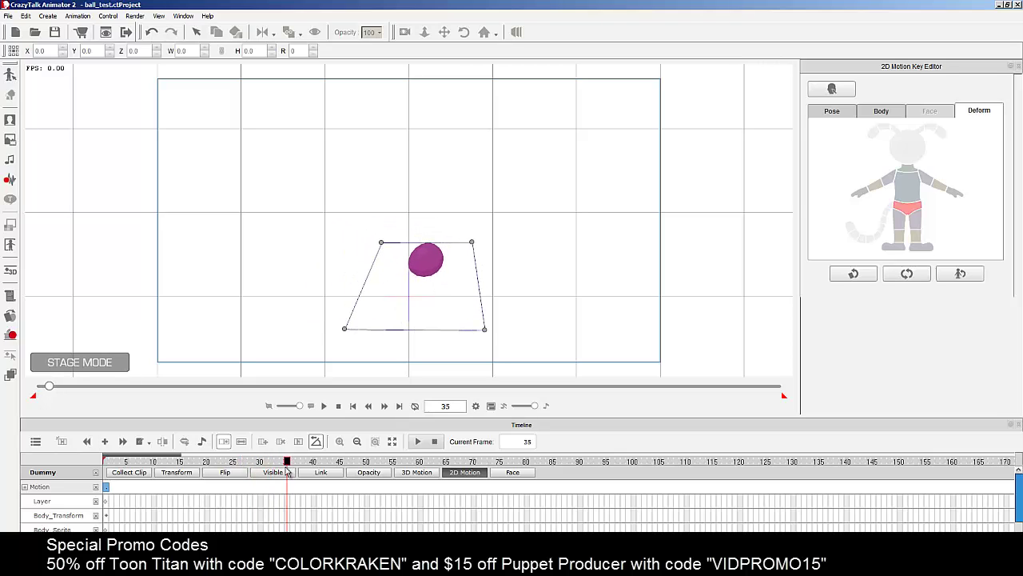
pyautogui.click(293, 464)
pyautogui.click(299, 463)
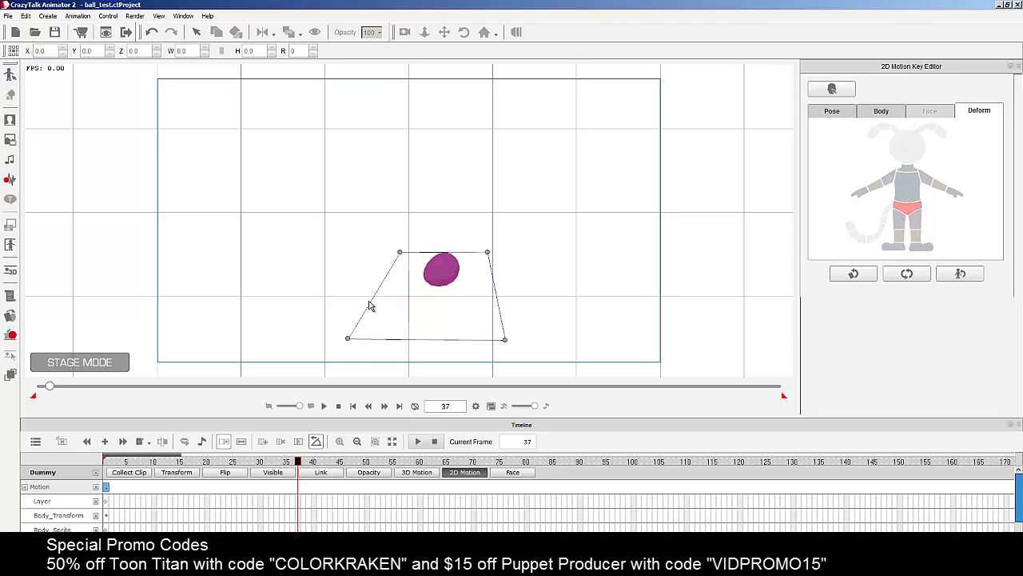
pyautogui.moveTo(399, 253); pyautogui.dragTo(377, 238)
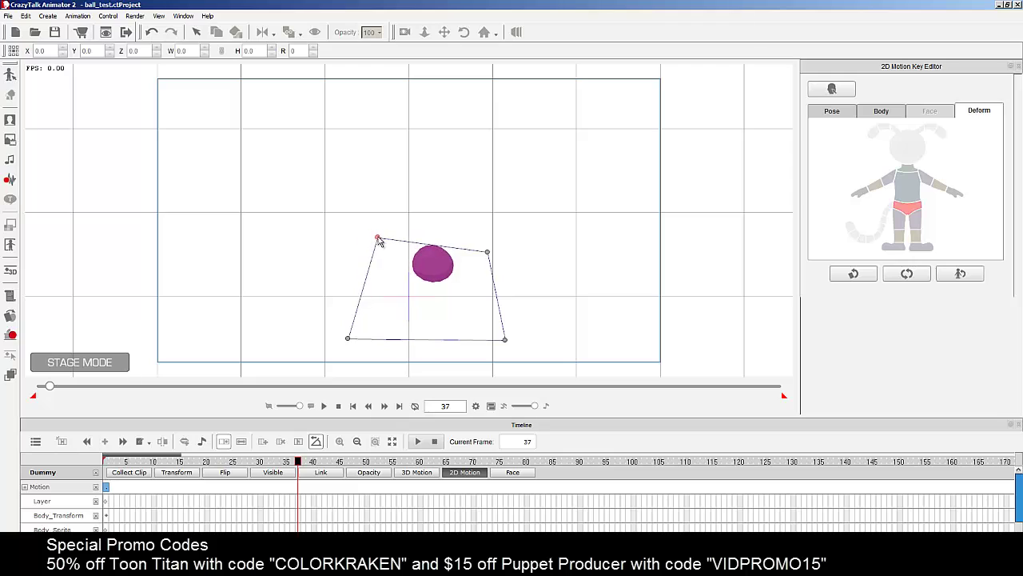
pyautogui.moveTo(348, 339); pyautogui.dragTo(390, 334)
pyautogui.moveTo(488, 255); pyautogui.dragTo(483, 261)
pyautogui.moveTo(391, 336); pyautogui.dragTo(397, 328)
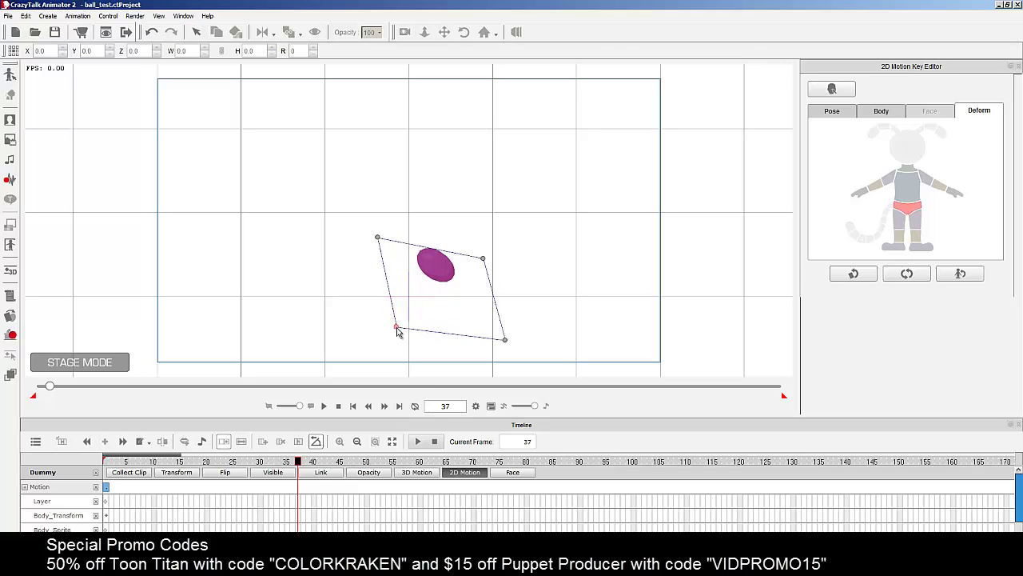
# Step: Stretch the rising ball at frame 48 by narrowing the deform box's upper-left and lower-right corners and extending its upper-right corner
pyautogui.moveTo(300, 463); pyautogui.dragTo(357, 466)
pyautogui.moveTo(461, 248); pyautogui.dragTo(474, 249)
pyautogui.moveTo(561, 333); pyautogui.dragTo(542, 334)
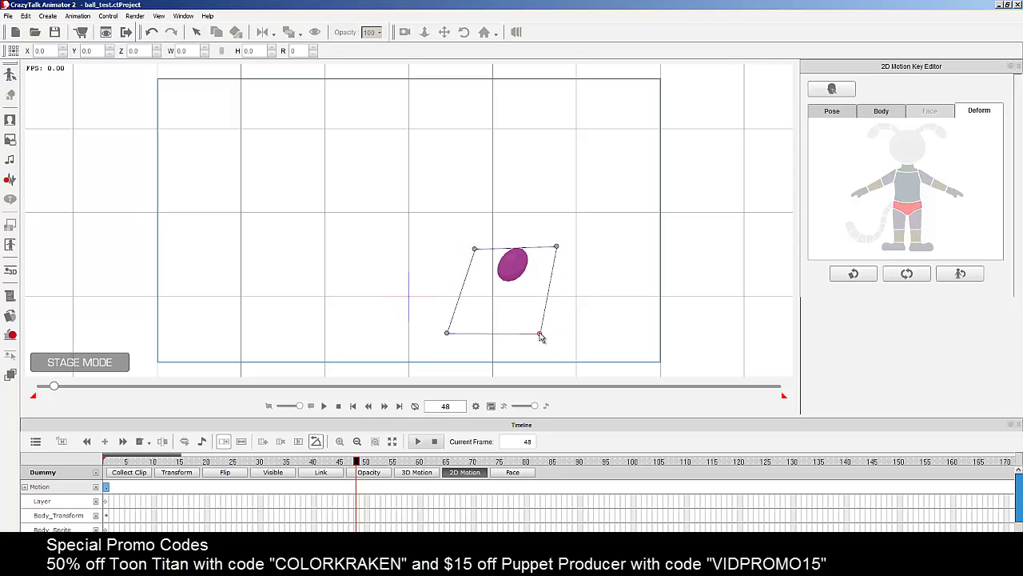
pyautogui.moveTo(557, 247); pyautogui.dragTo(566, 249)
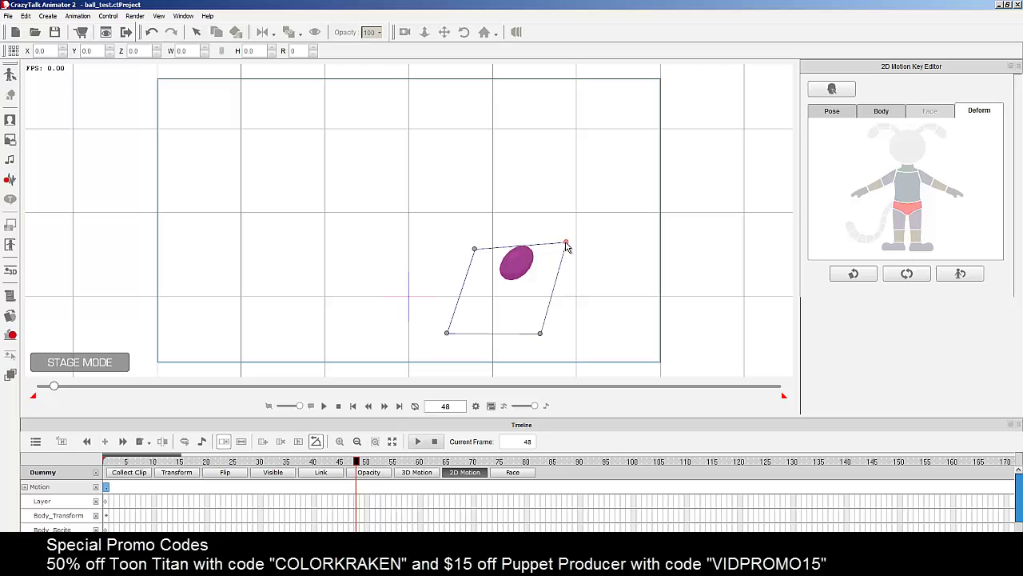
# Step: Stretch the falling ball at frame 55, moving the deform box's lower-left and upper-right corners inward and its upper-left and lower-right corners outward
pyautogui.click(362, 462)
pyautogui.moveTo(362, 462); pyautogui.dragTo(394, 463)
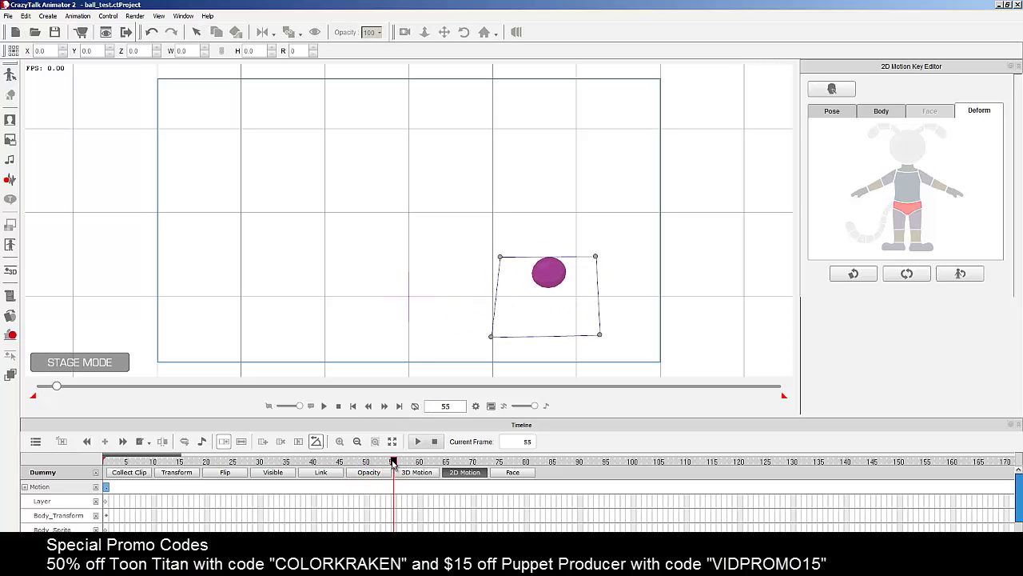
pyautogui.moveTo(492, 337); pyautogui.dragTo(528, 339)
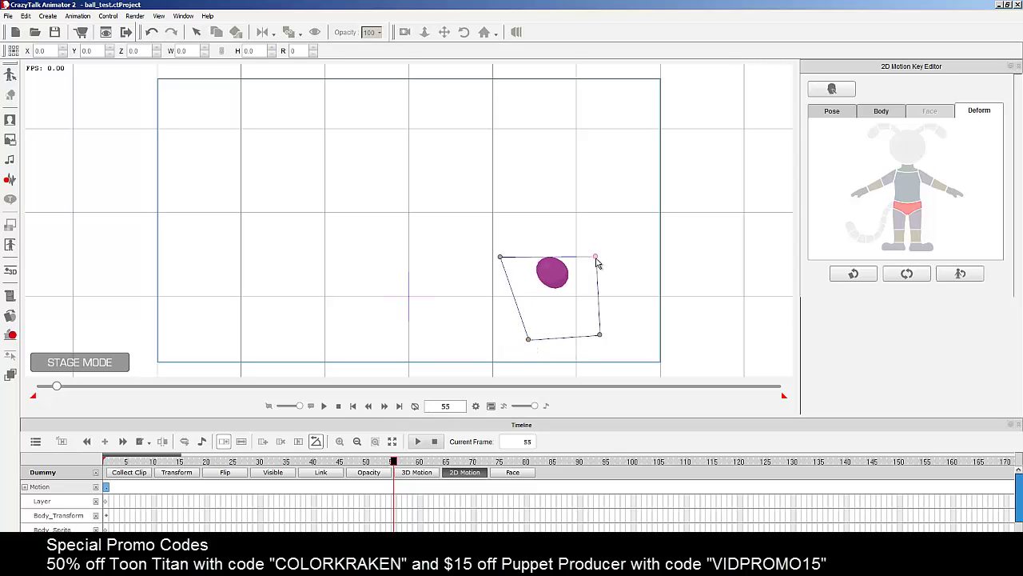
pyautogui.moveTo(595, 259); pyautogui.dragTo(589, 259)
pyautogui.moveTo(497, 258); pyautogui.dragTo(491, 252)
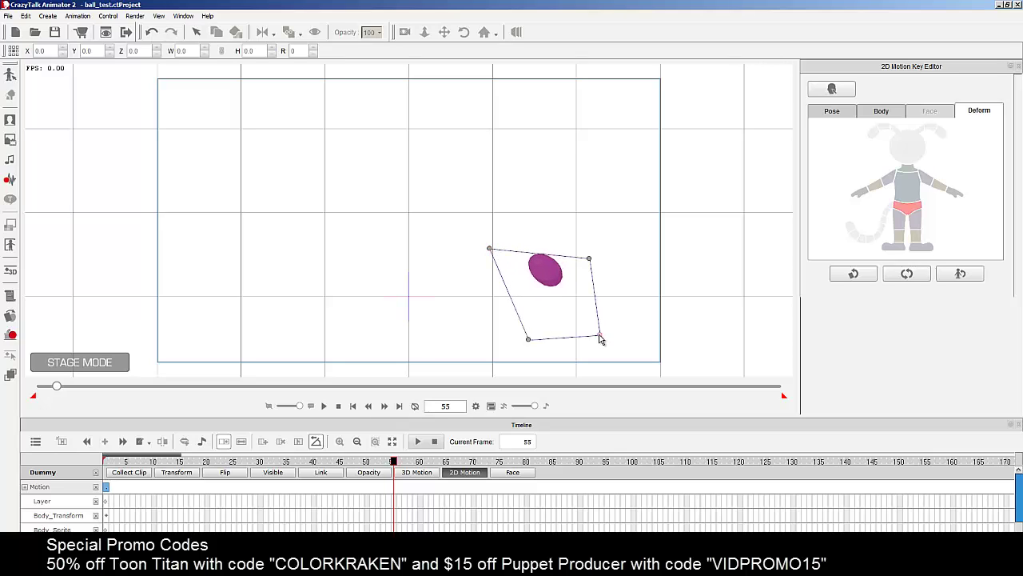
pyautogui.moveTo(601, 340); pyautogui.dragTo(604, 336)
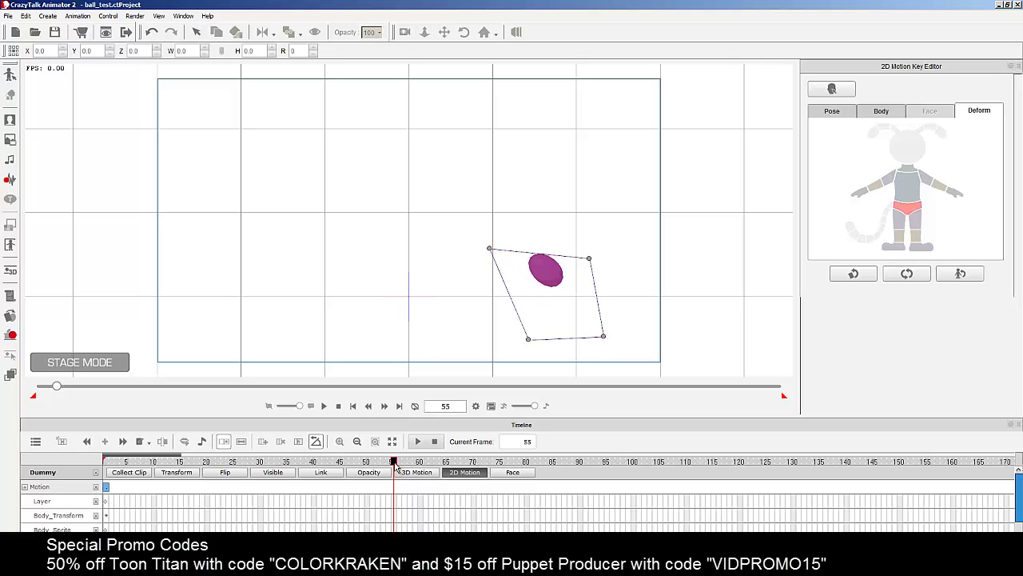
# Step: Stretch the rising ball slightly at frame 65 by extending the deform box's upper-right corner and moving its lower-right corner inward
pyautogui.moveTo(393, 463); pyautogui.dragTo(448, 474)
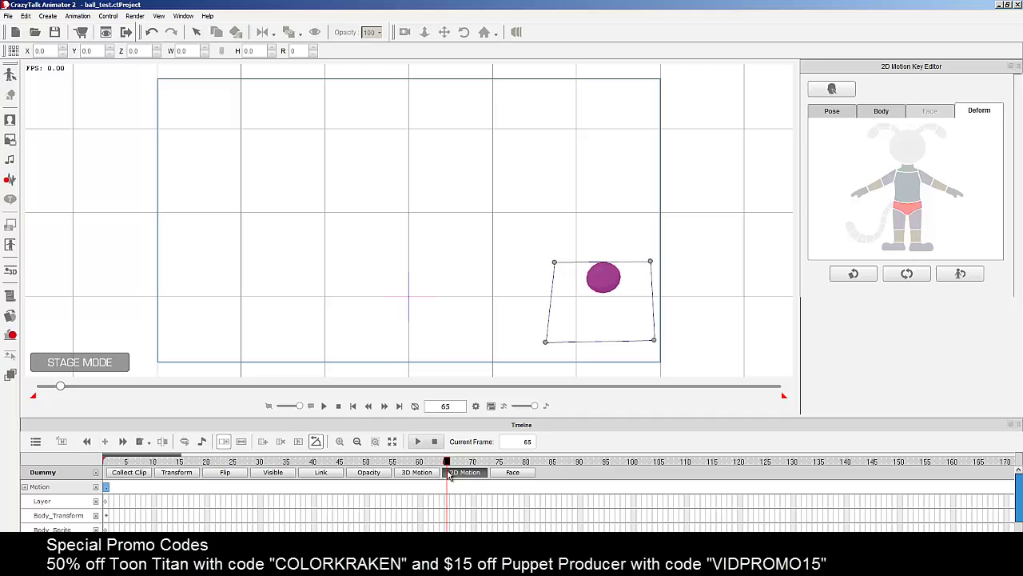
pyautogui.moveTo(654, 264); pyautogui.dragTo(661, 259)
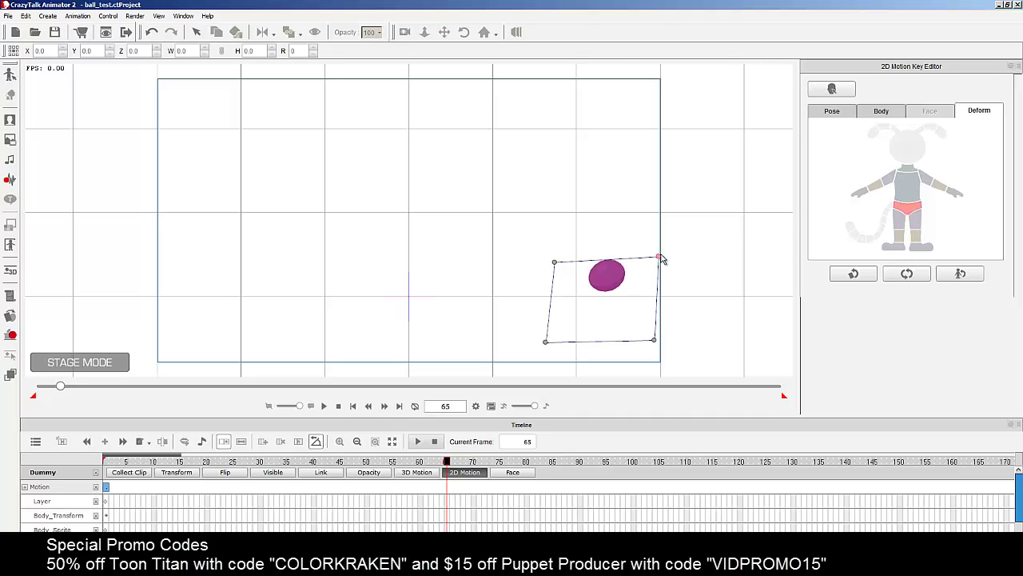
pyautogui.moveTo(652, 342); pyautogui.dragTo(637, 335)
# Step: Stretch the falling ball at frame 75 by moving the deform box's lower-left corner inward and its upper-left corner outward, then fine-tune the upper-right corner
pyautogui.moveTo(448, 463); pyautogui.dragTo(502, 469)
pyautogui.moveTo(590, 342); pyautogui.dragTo(632, 344)
pyautogui.moveTo(610, 259); pyautogui.dragTo(594, 248)
pyautogui.moveTo(700, 265); pyautogui.dragTo(702, 267)
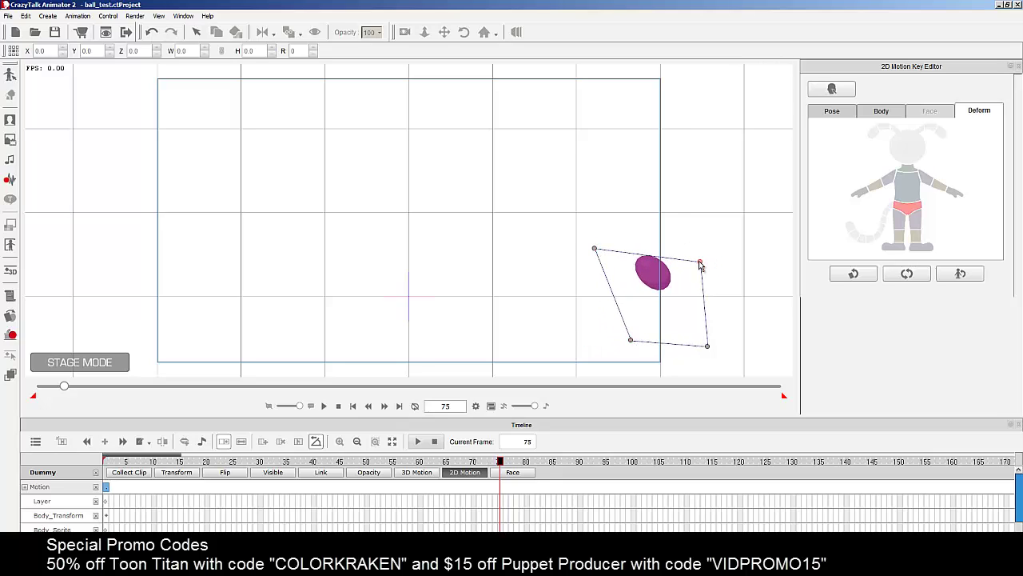
# Step: Return to frame 1 and play the squash-and-stretch bounce from the start several times to check the motion
pyautogui.moveTo(504, 462); pyautogui.dragTo(50, 470)
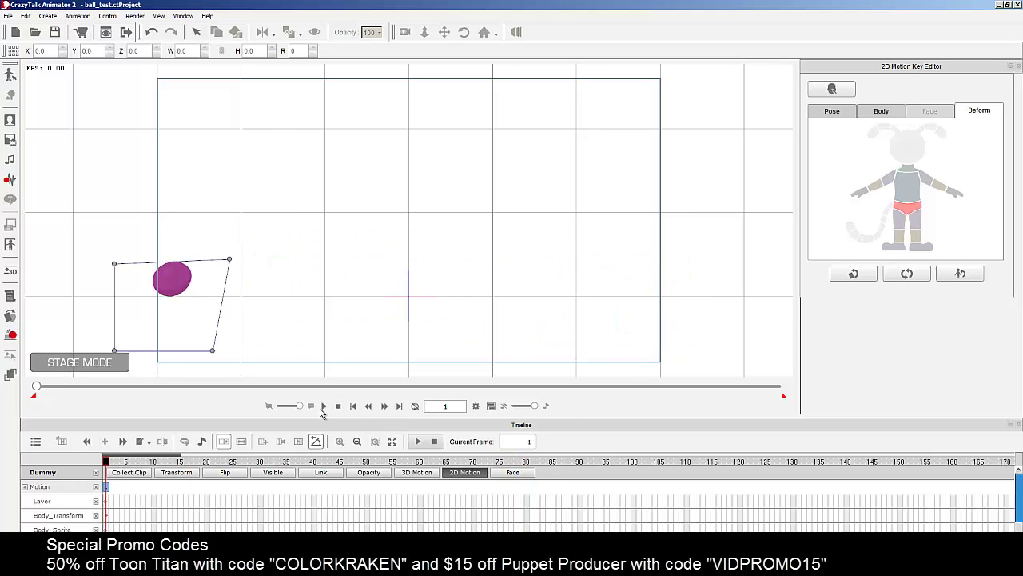
pyautogui.click(324, 405)
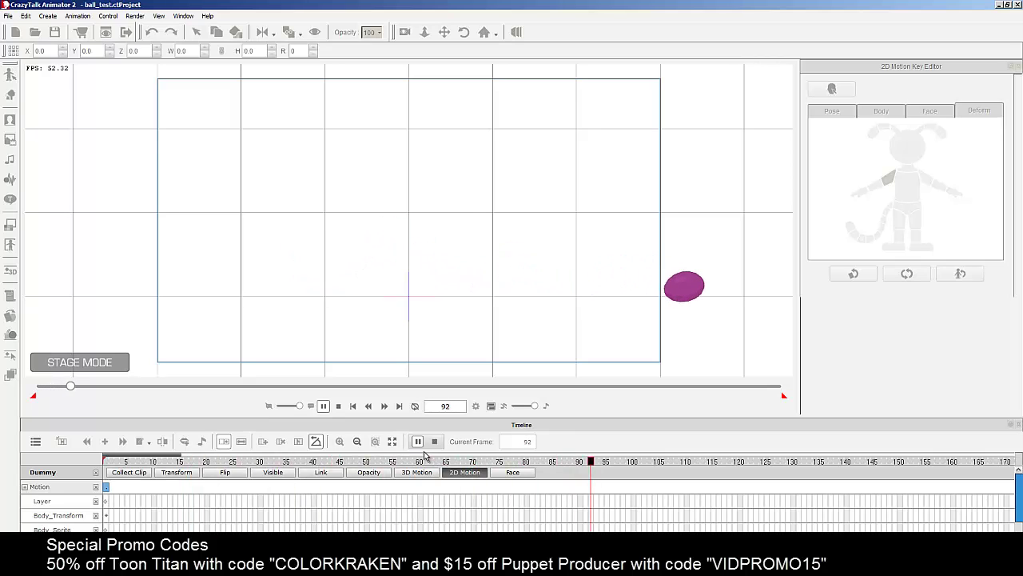
pyautogui.click(338, 406)
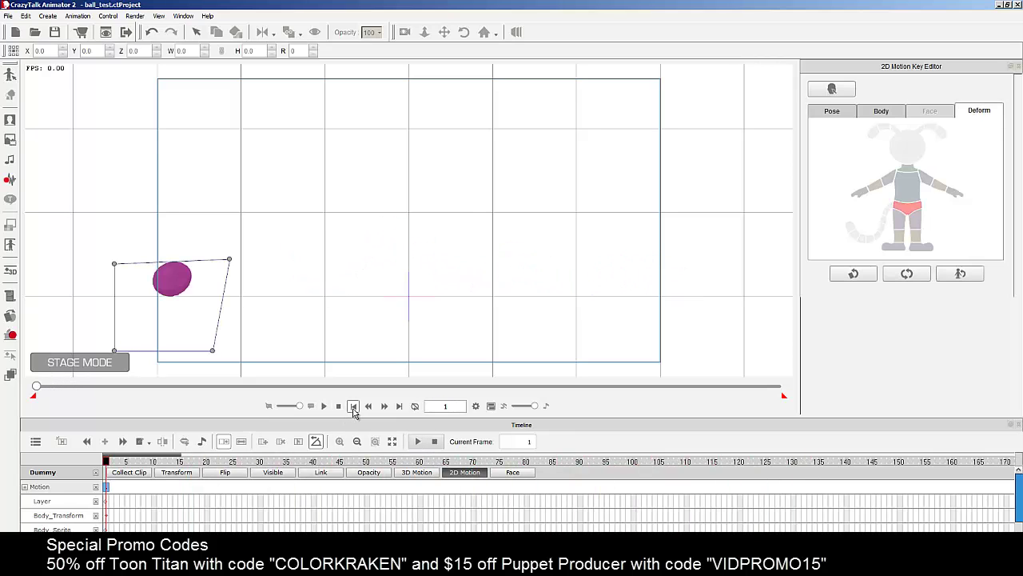
pyautogui.click(324, 406)
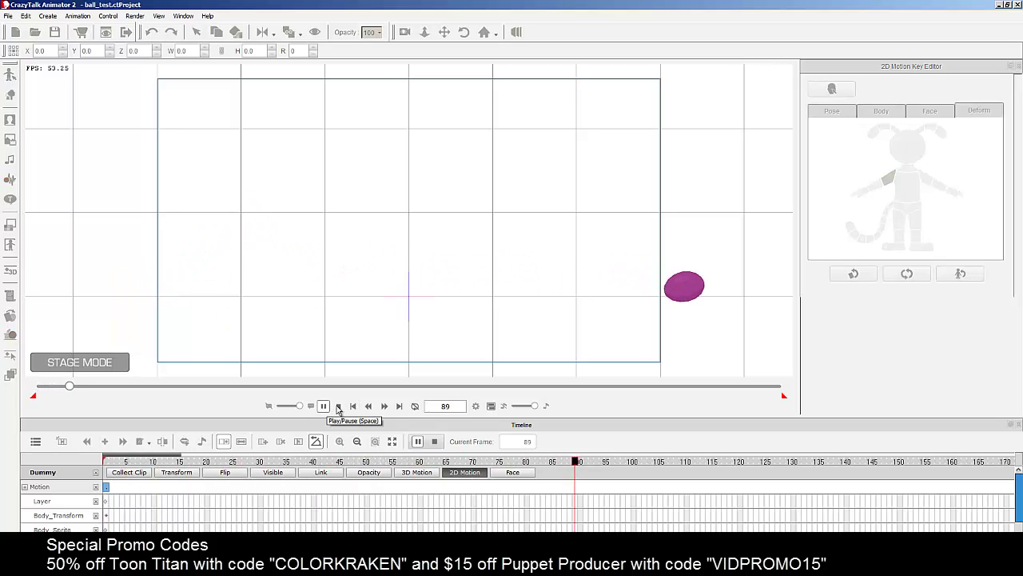
pyautogui.click(347, 407)
pyautogui.click(324, 406)
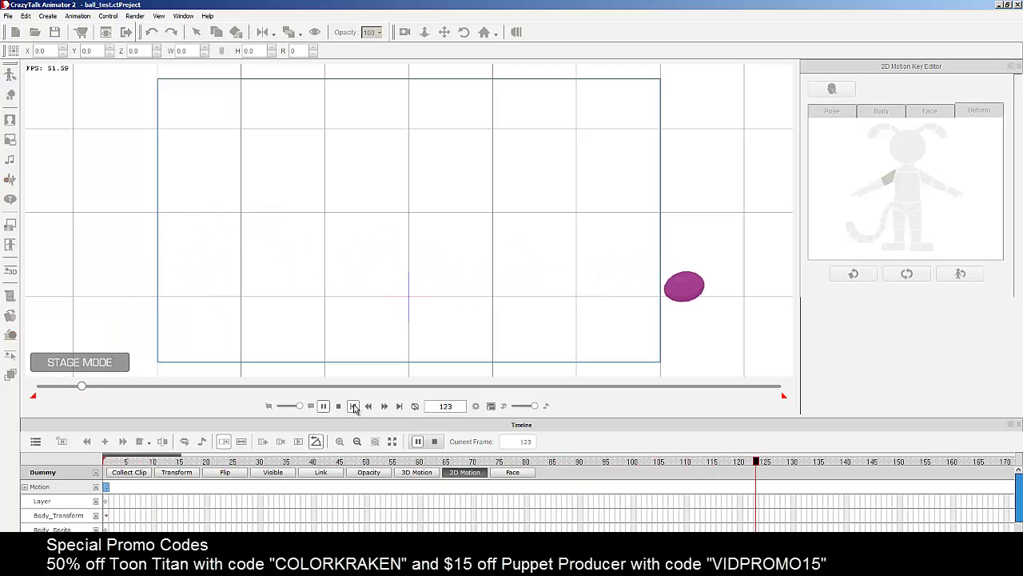
pyautogui.click(349, 408)
pyautogui.click(324, 406)
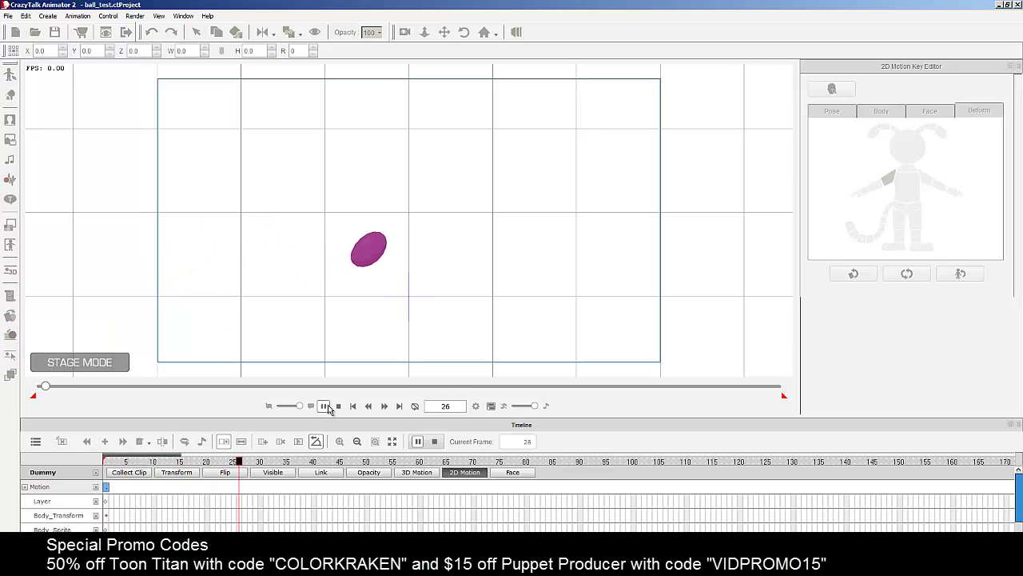
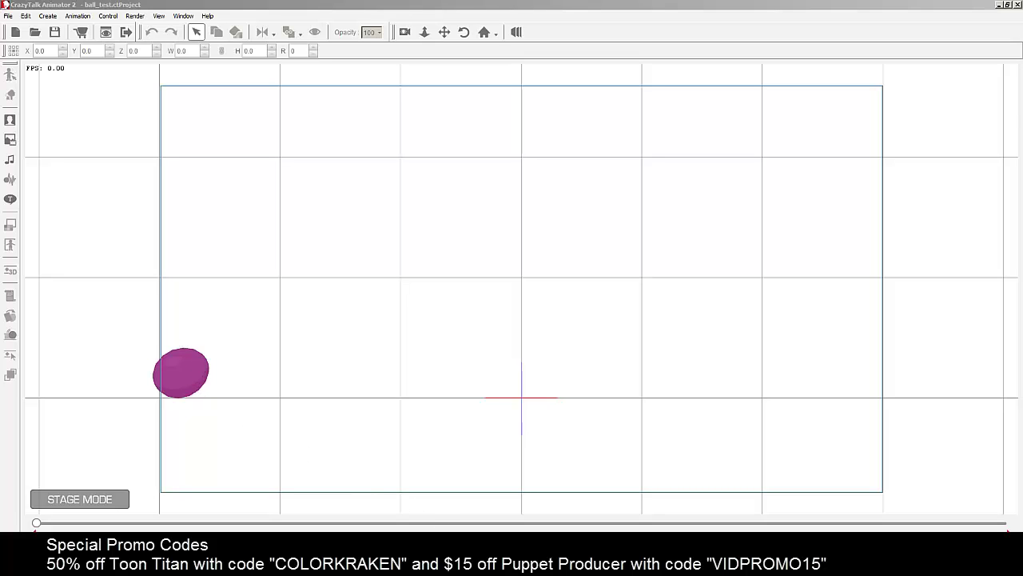
# Step: Show the timeline, select the ball at frame 82, and raise its motion path's four bounce peaks to progressively lower heights
pyautogui.press('space')
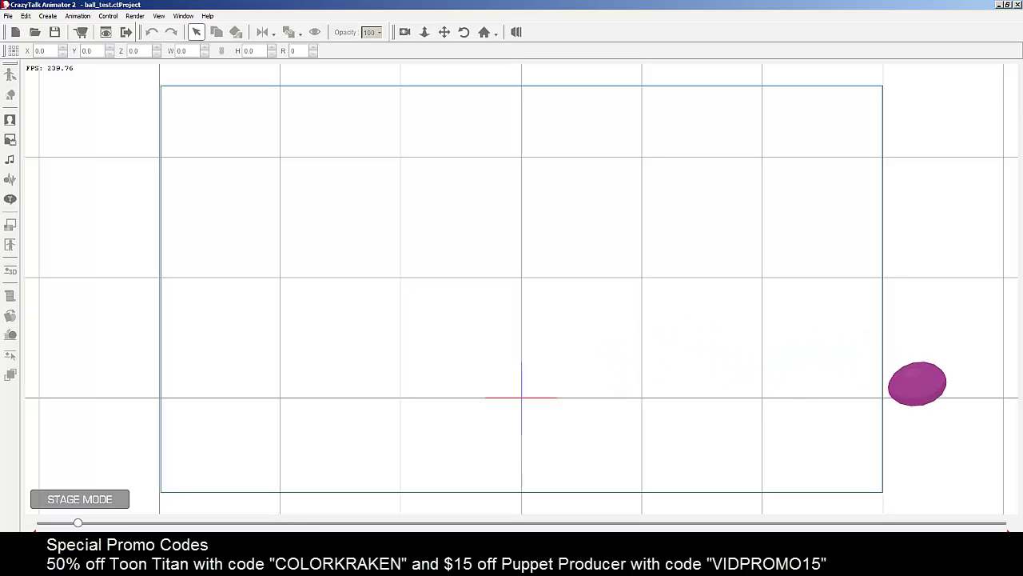
pyautogui.press('F3')
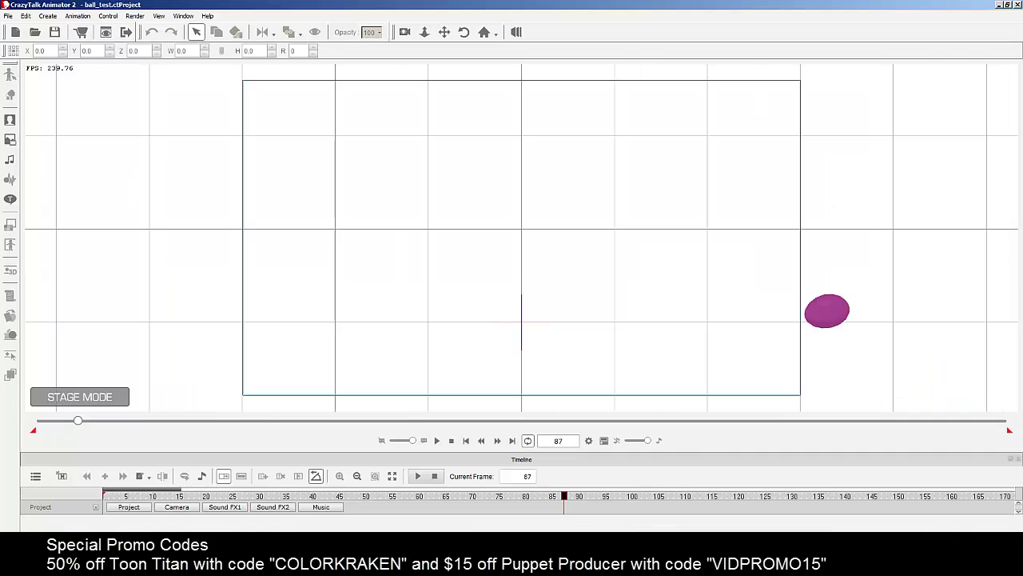
pyautogui.moveTo(561, 502); pyautogui.dragTo(538, 501)
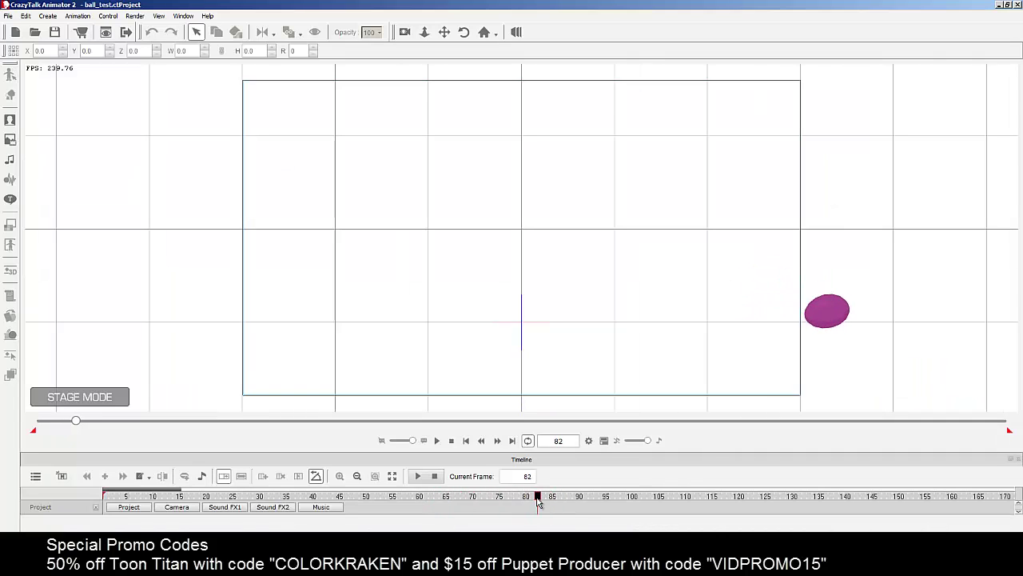
pyautogui.click(824, 313)
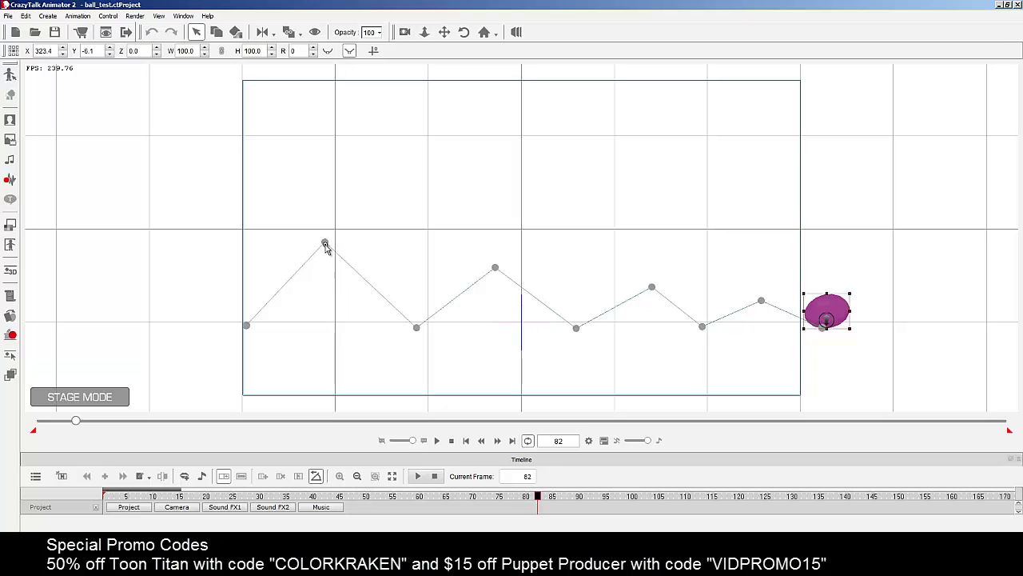
pyautogui.moveTo(325, 243); pyautogui.dragTo(317, 137)
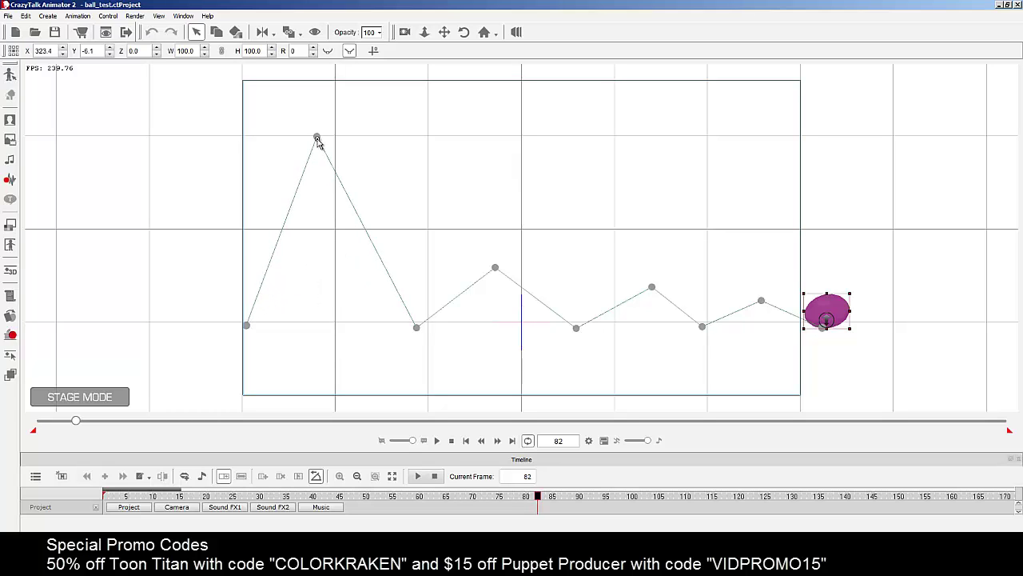
pyautogui.moveTo(495, 267); pyautogui.dragTo(501, 204)
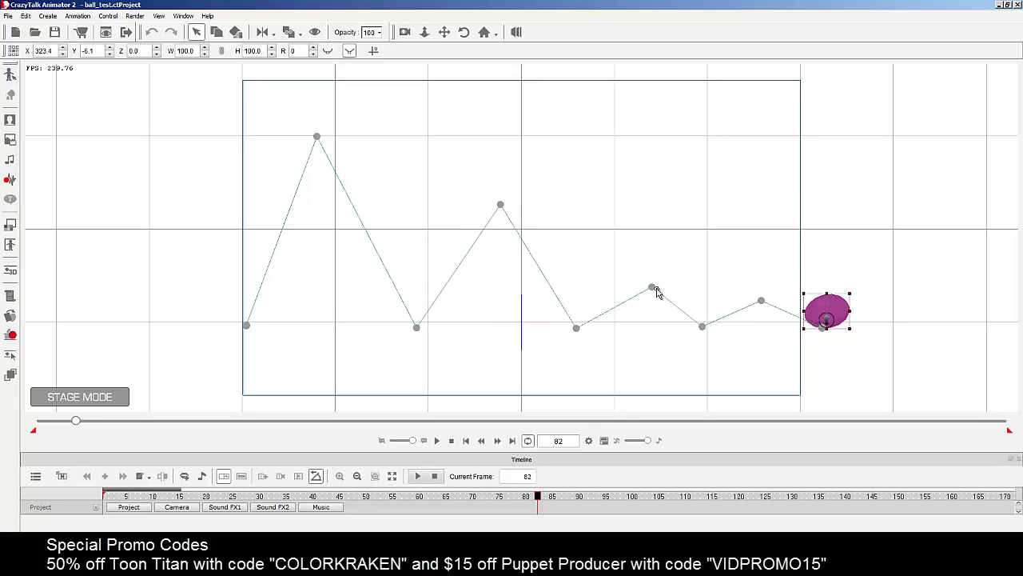
pyautogui.moveTo(656, 292); pyautogui.dragTo(651, 263)
pyautogui.moveTo(764, 302); pyautogui.dragTo(771, 301)
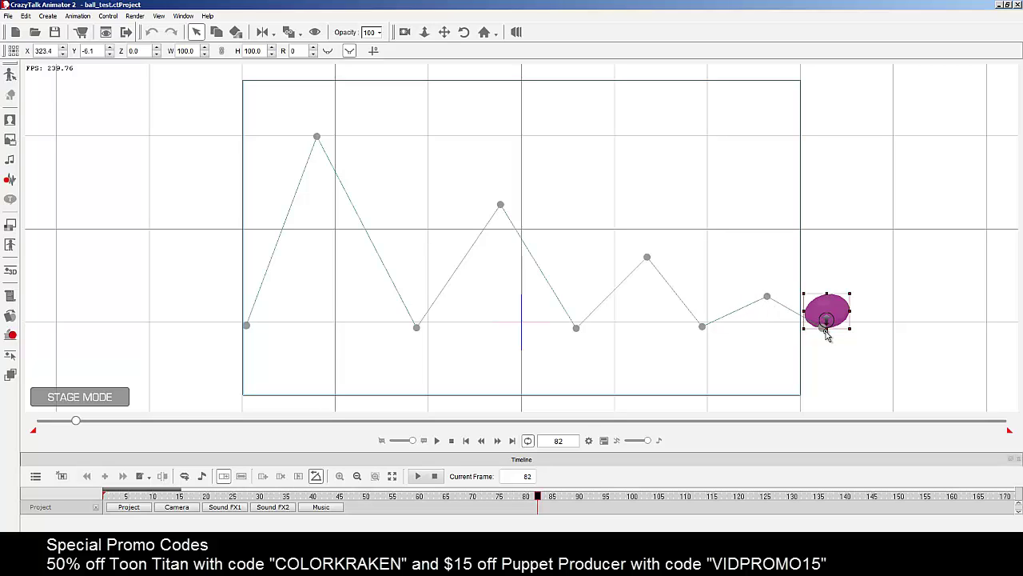
# Step: Extend the motion path's end point farther right, level its ground contact points, and move its start point beyond the stage frame's left edge
pyautogui.moveTo(828, 336); pyautogui.dragTo(851, 327)
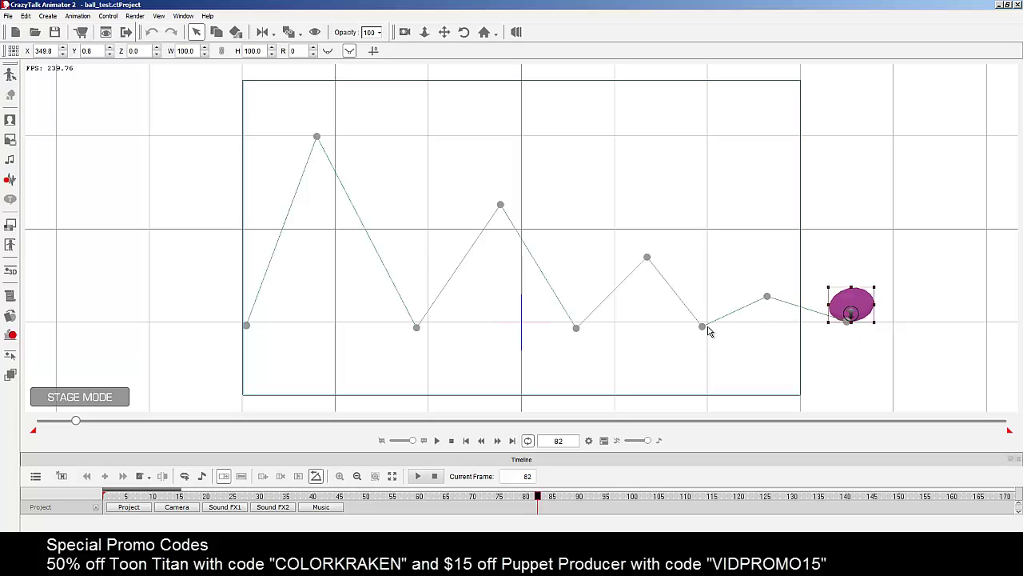
pyautogui.moveTo(705, 332); pyautogui.dragTo(709, 328)
pyautogui.moveTo(582, 329); pyautogui.dragTo(584, 325)
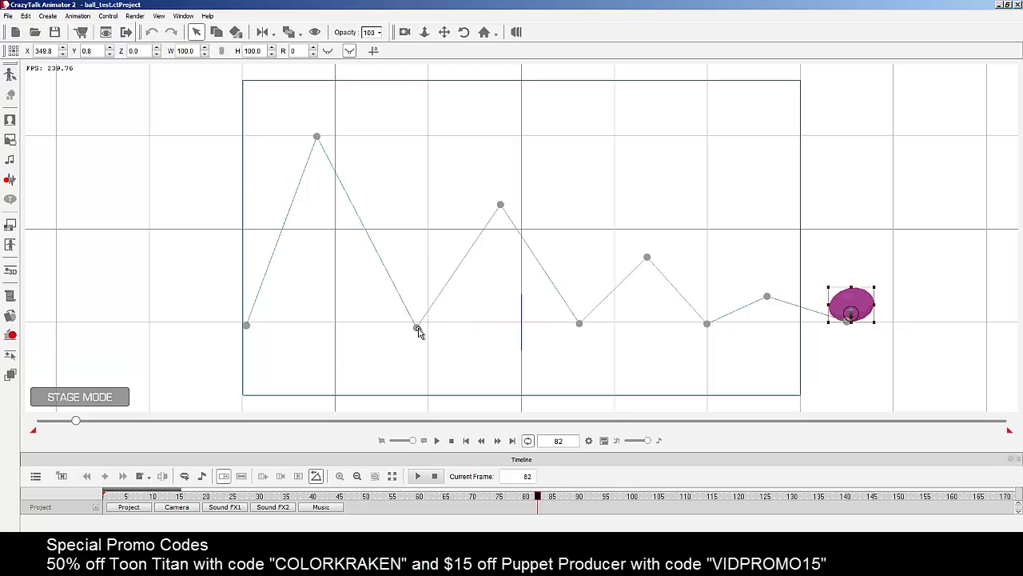
pyautogui.moveTo(419, 331); pyautogui.dragTo(421, 329)
pyautogui.moveTo(247, 329); pyautogui.dragTo(216, 324)
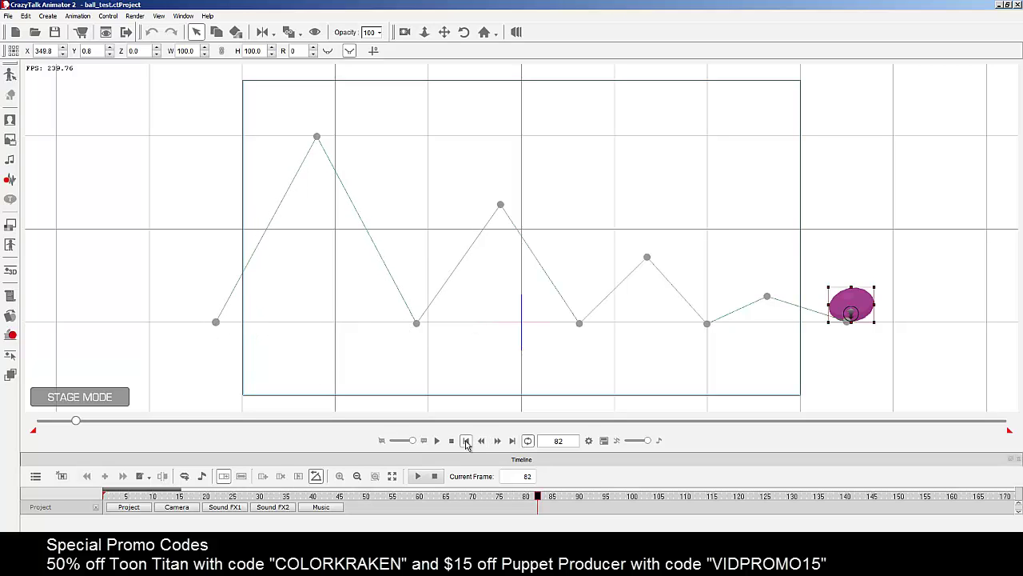
# Step: Play the bounce along the reshaped motion path from the first frame, then stop playback
pyautogui.click(466, 441)
pyautogui.click(435, 441)
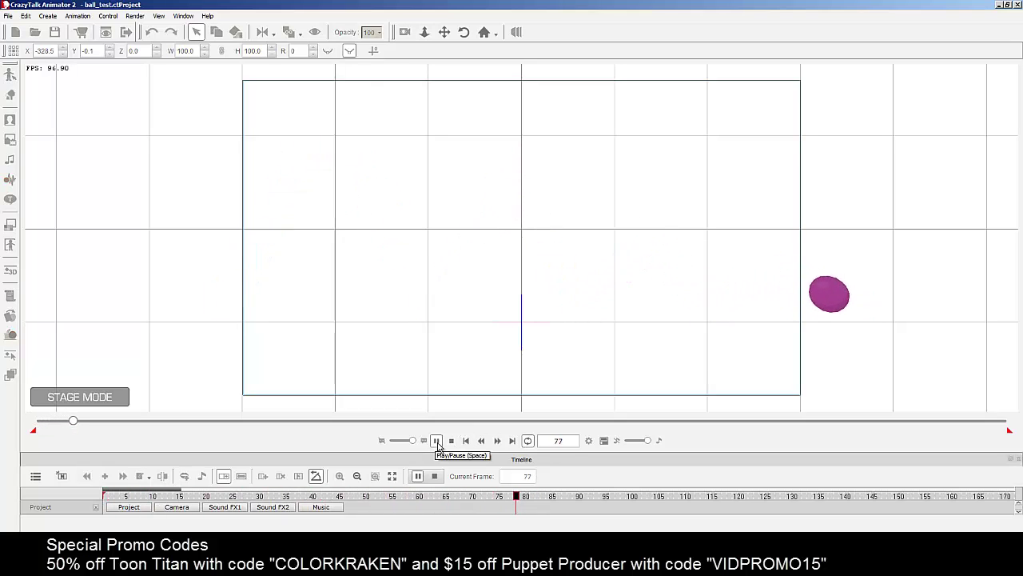
pyautogui.click(451, 440)
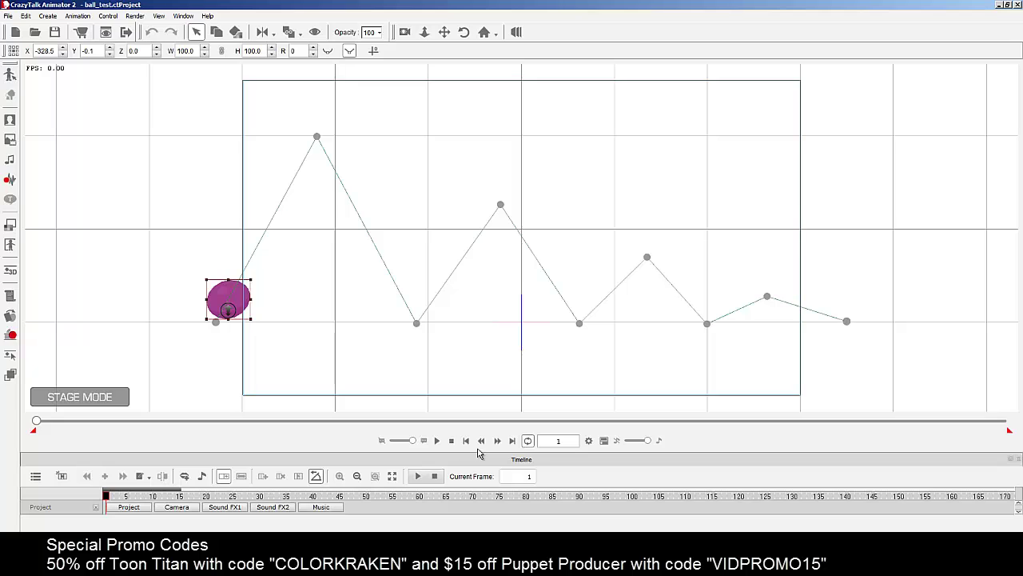
# Step: Set the project's total animation length to 80 frames, ending where the ball leaves the stage
pyautogui.moveTo(342, 497); pyautogui.dragTo(529, 501)
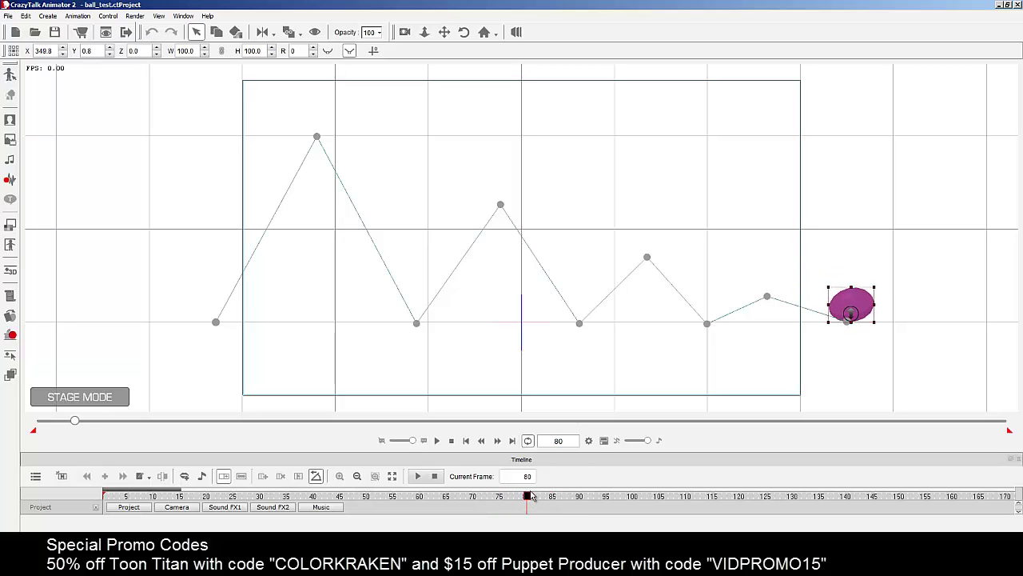
pyautogui.click(588, 440)
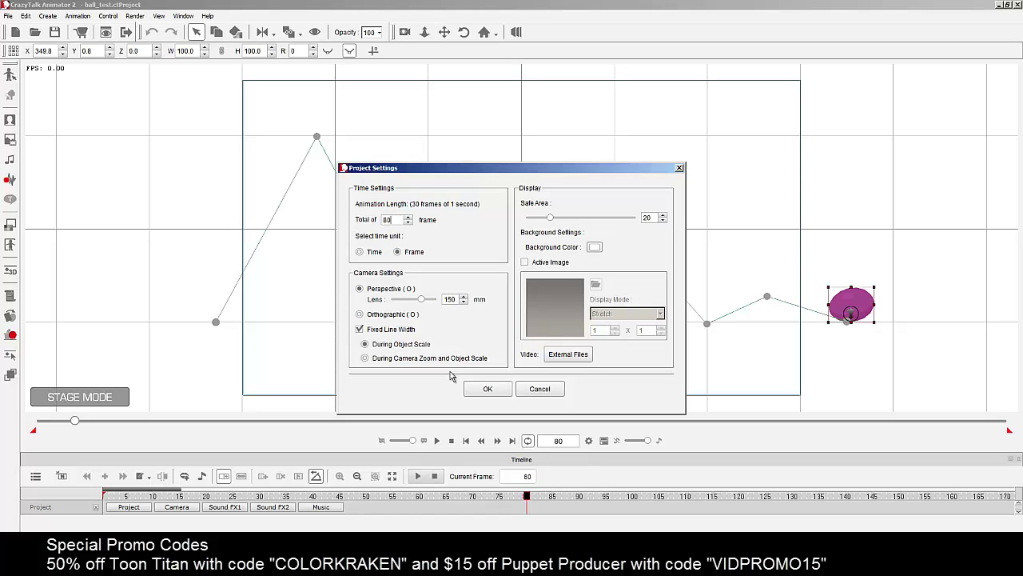
pyautogui.click(488, 389)
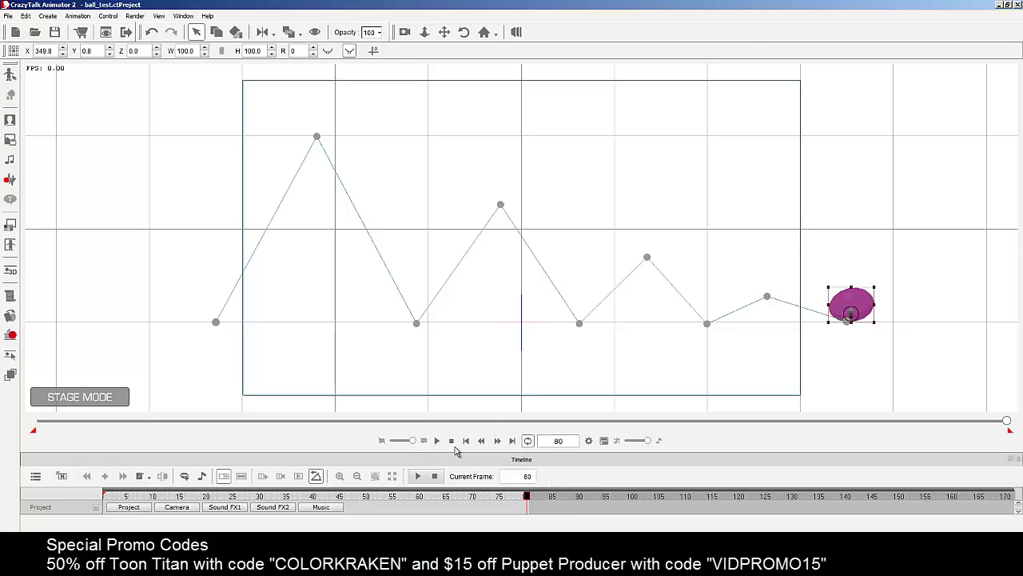
# Step: Play the 80-frame bounce in a loop to check its timing, then return to frame 1
pyautogui.click(439, 441)
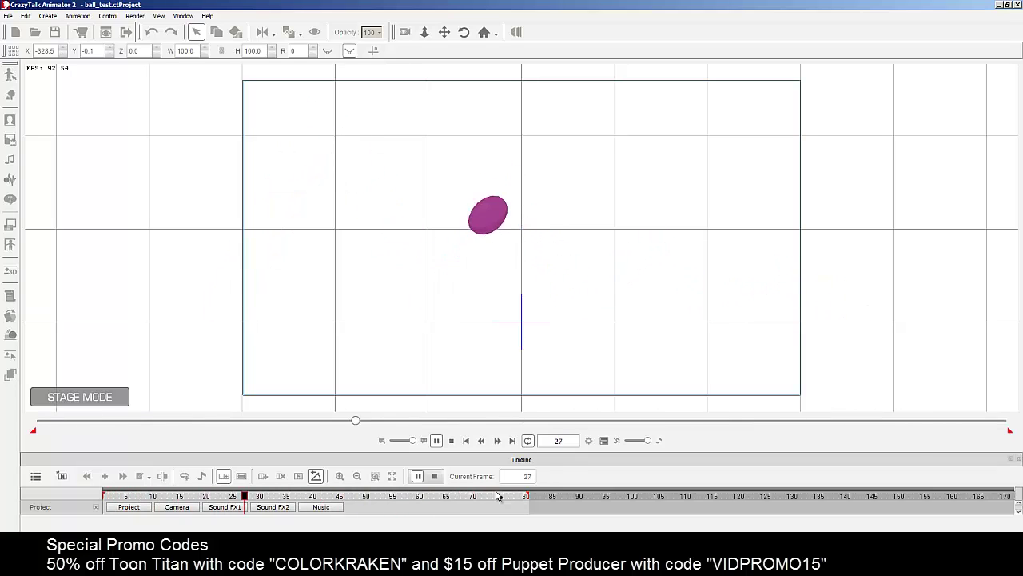
pyautogui.click(450, 441)
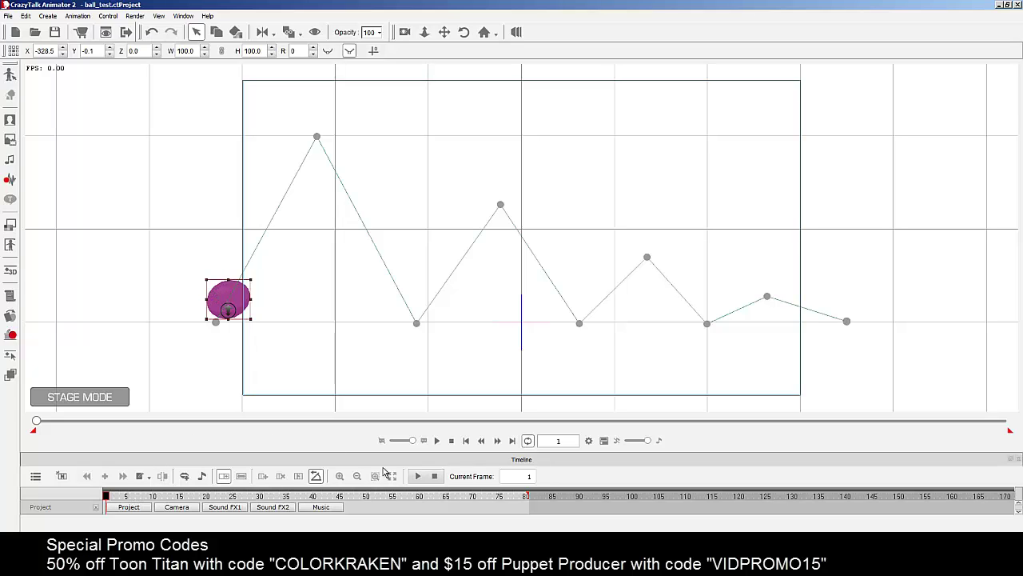
pyautogui.click(436, 441)
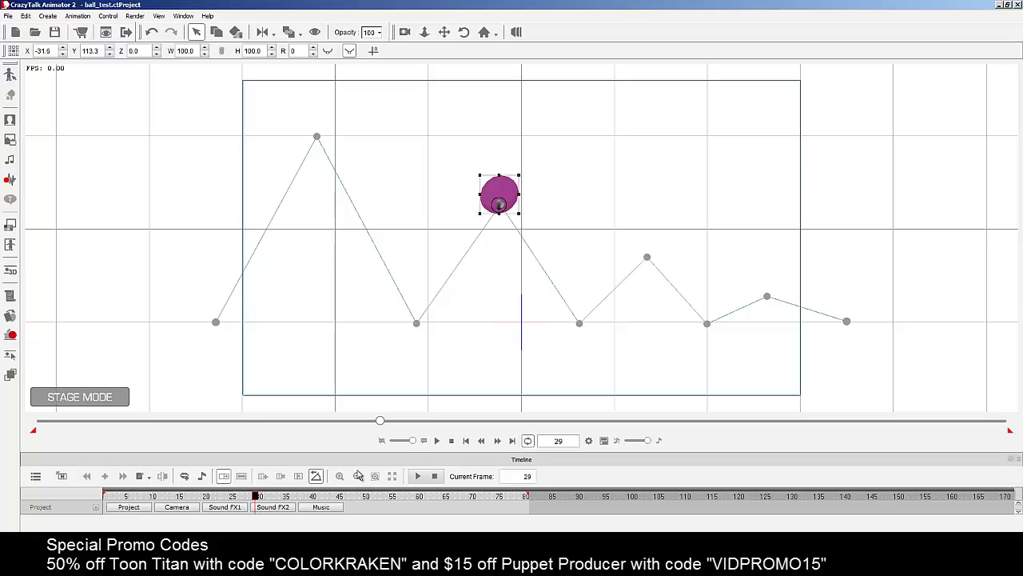
pyautogui.click(466, 440)
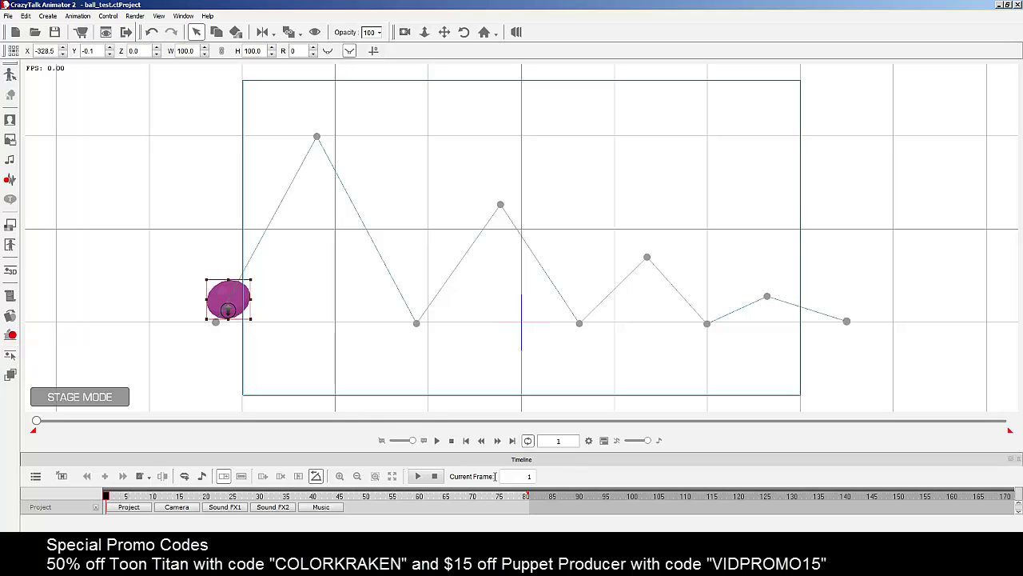
# Step: Show the ball's Transform track and set the transition curve of its frame 10 keyframe to Ease Out
pyautogui.click(603, 440)
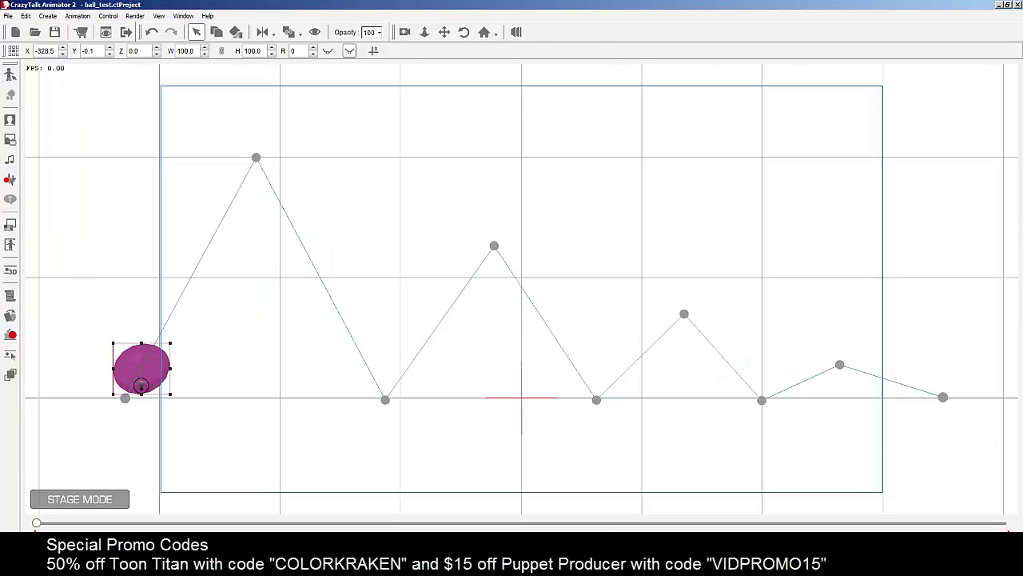
pyautogui.press('F3')
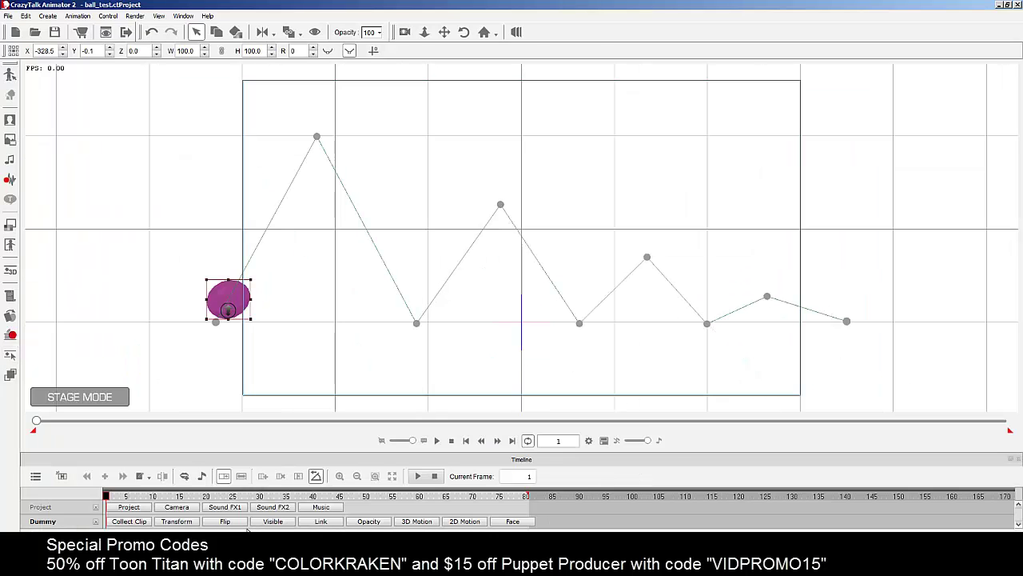
pyautogui.click(176, 522)
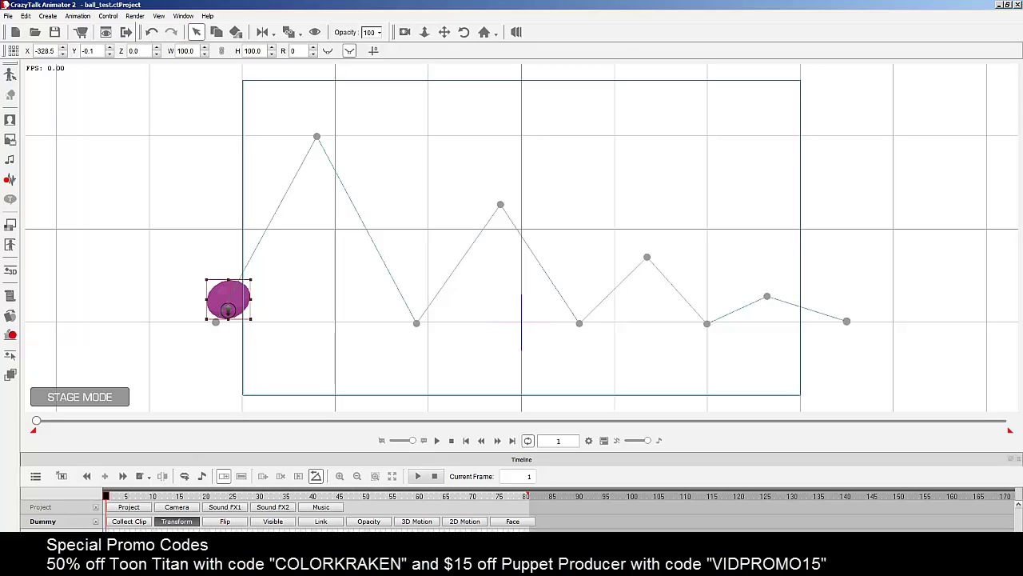
pyautogui.press('Tab')
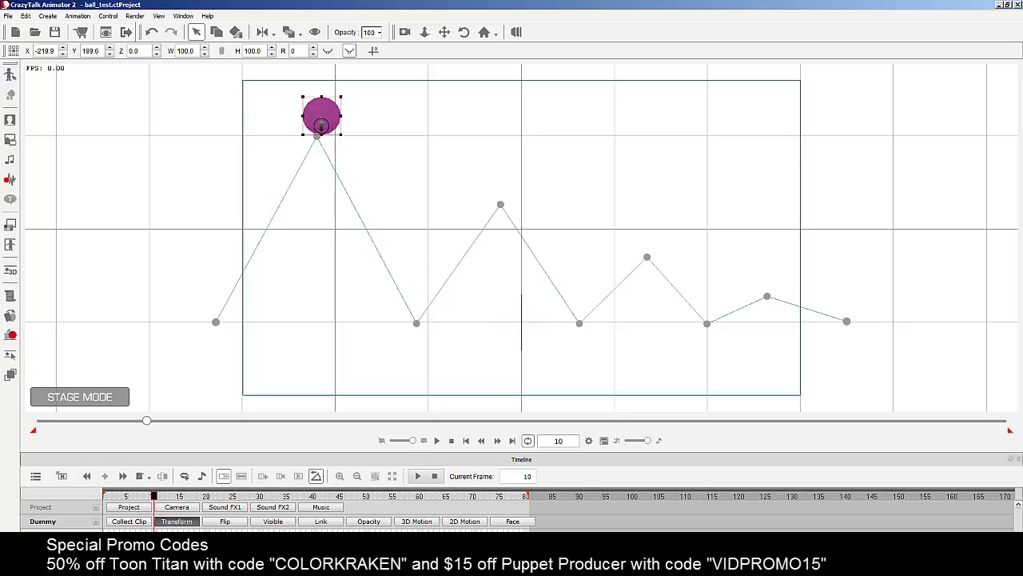
pyautogui.hotkey('shift', 'Tab')
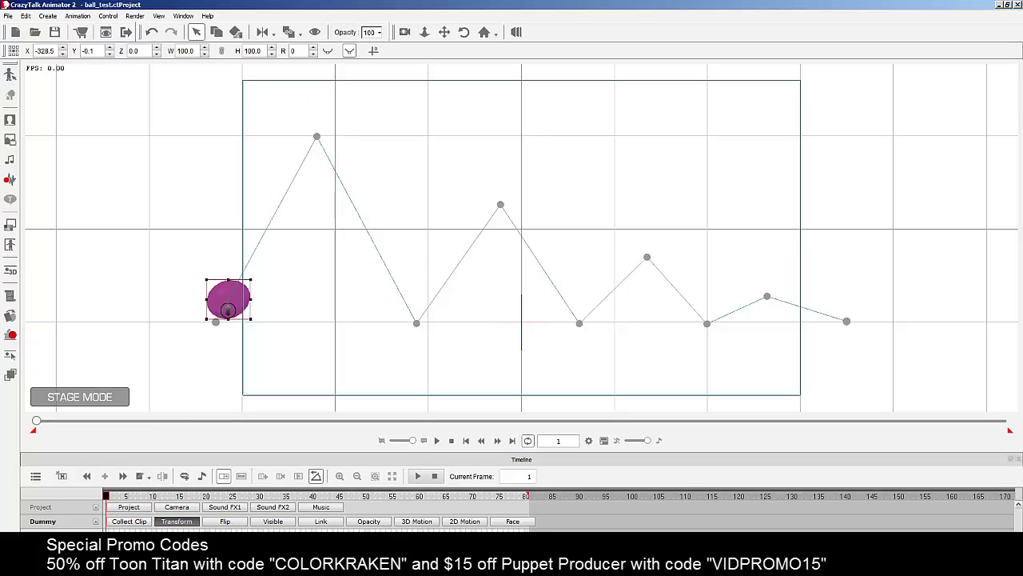
pyautogui.press('Tab')
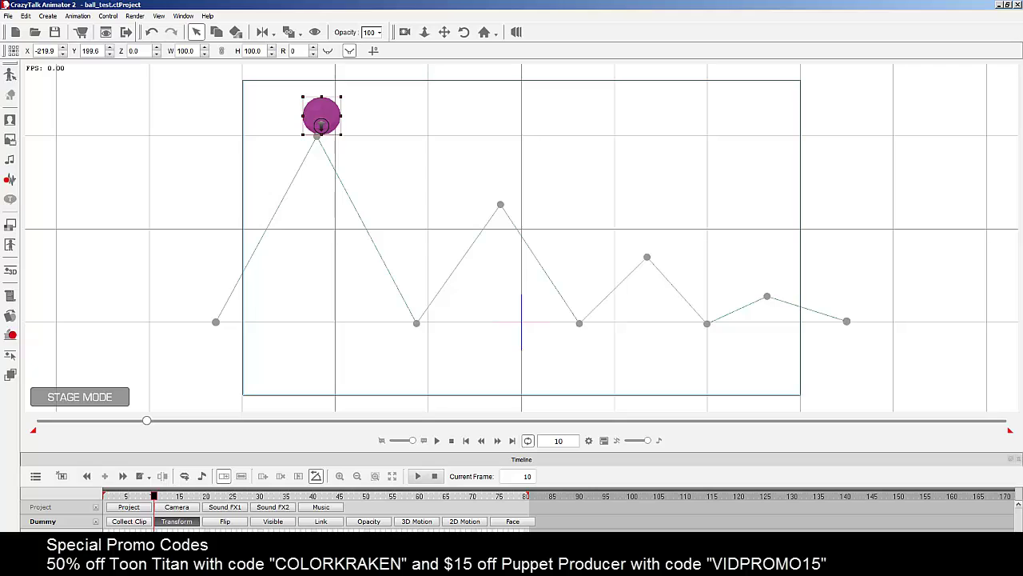
pyautogui.rightClick(153, 531)
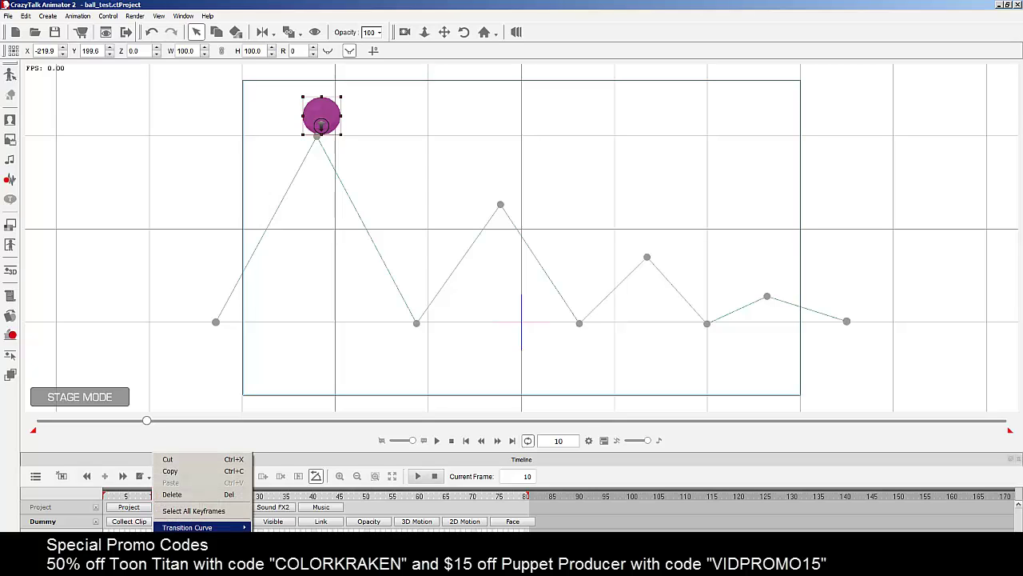
pyautogui.moveTo(199, 527)
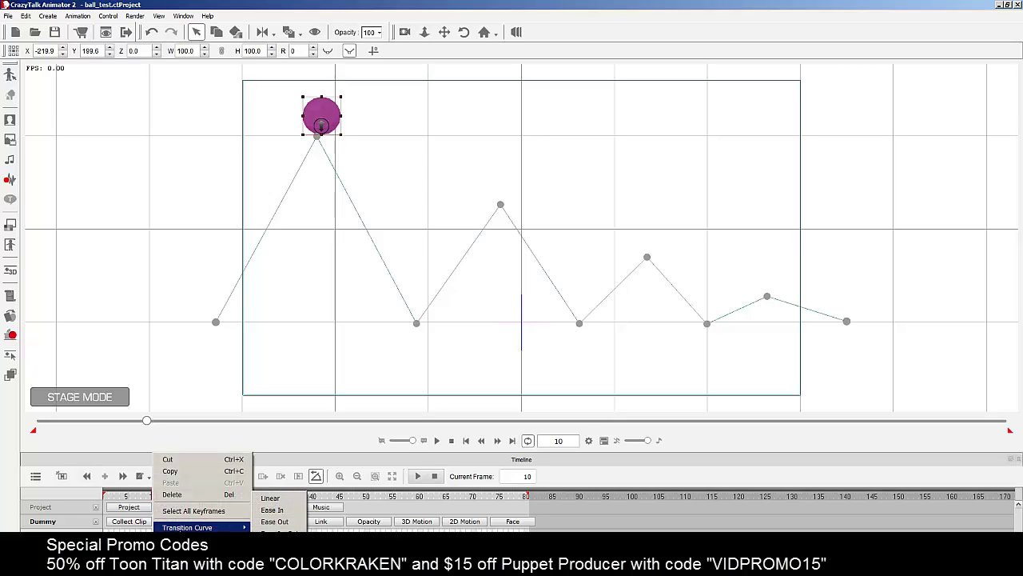
pyautogui.click(275, 521)
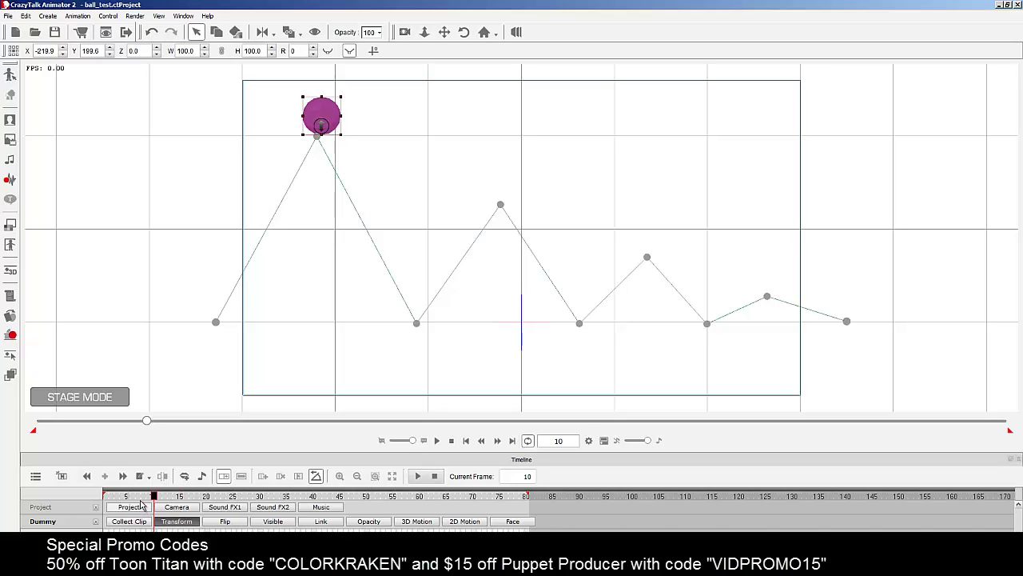
# Step: Scrub and play the first bounce around frame 10 to check how the ball eases into the peak
pyautogui.moveTo(152, 497); pyautogui.dragTo(138, 516)
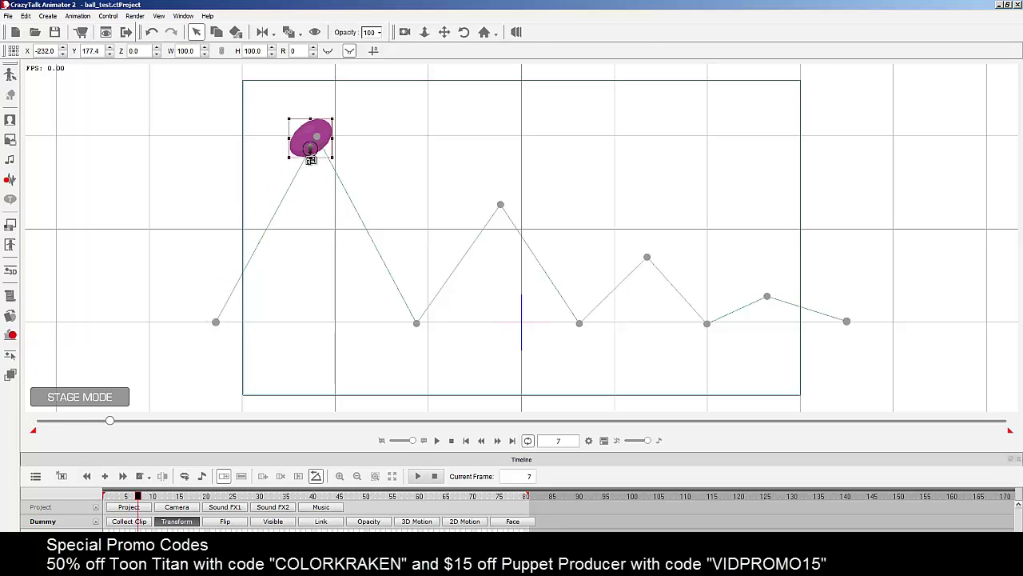
pyautogui.moveTo(141, 496); pyautogui.dragTo(104, 506)
pyautogui.click(437, 440)
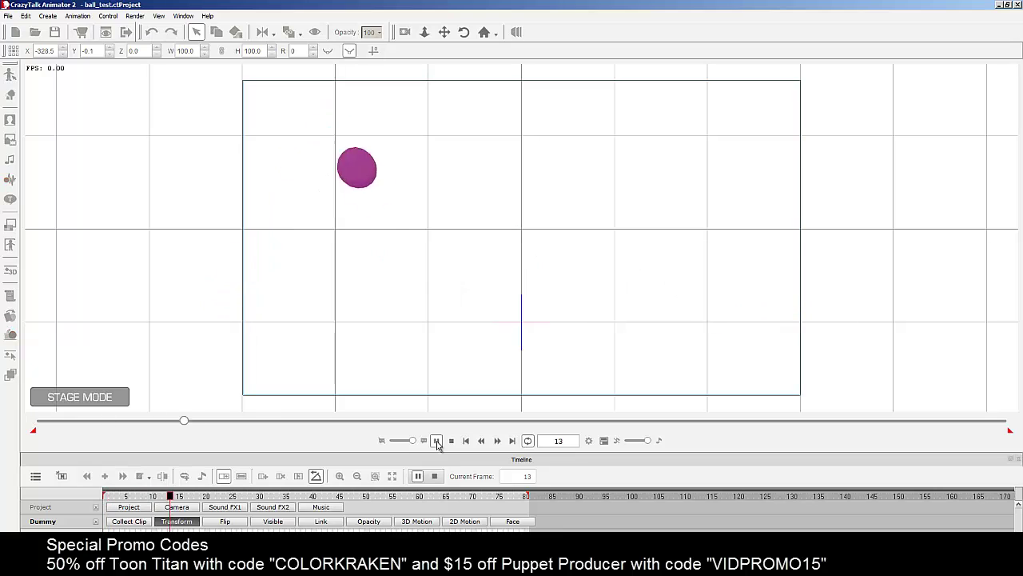
pyautogui.click(437, 441)
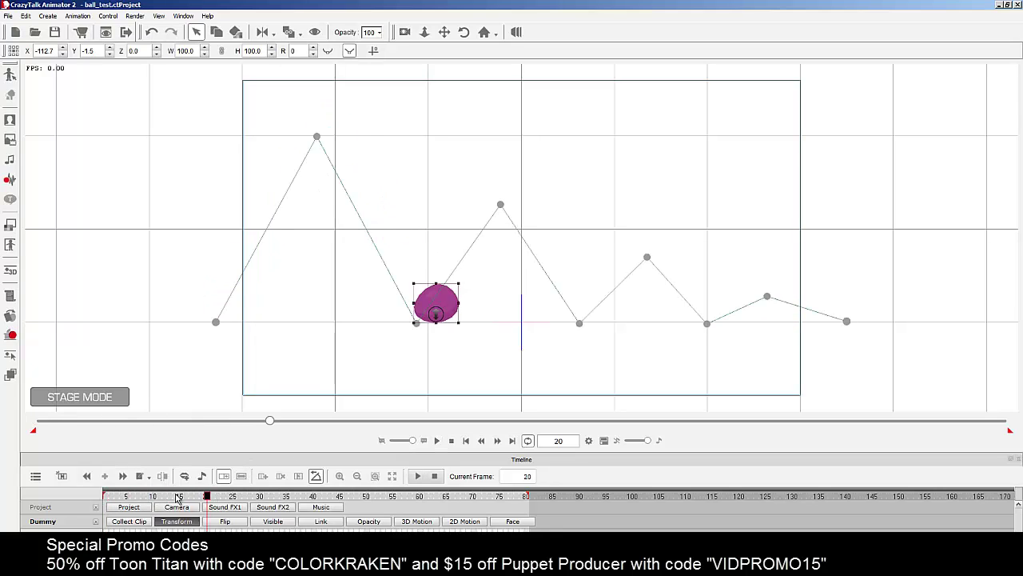
pyautogui.moveTo(177, 497); pyautogui.dragTo(91, 500)
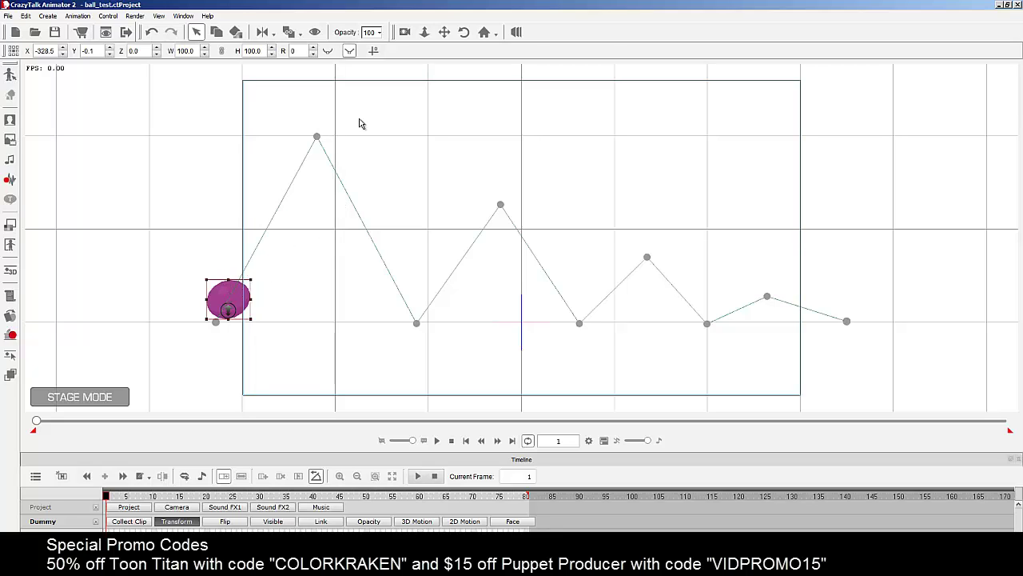
pyautogui.moveTo(109, 498); pyautogui.dragTo(154, 510)
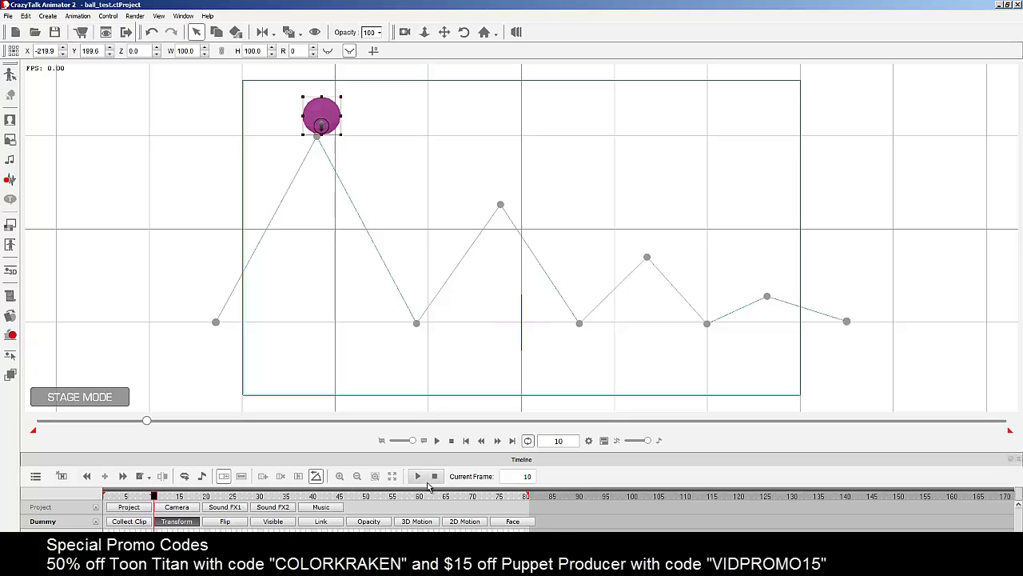
pyautogui.click(437, 441)
pyautogui.click(437, 440)
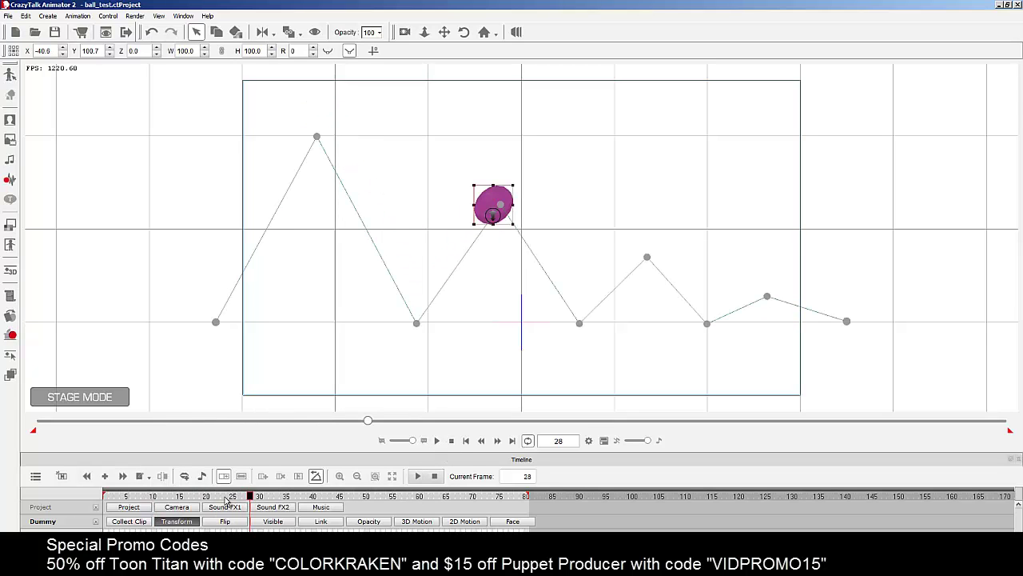
# Step: Set the transition curve of the ball's Transform keyframe at frame 20 to Ease In
pyautogui.moveTo(249, 498); pyautogui.dragTo(206, 510)
pyautogui.rightClick(206, 510)
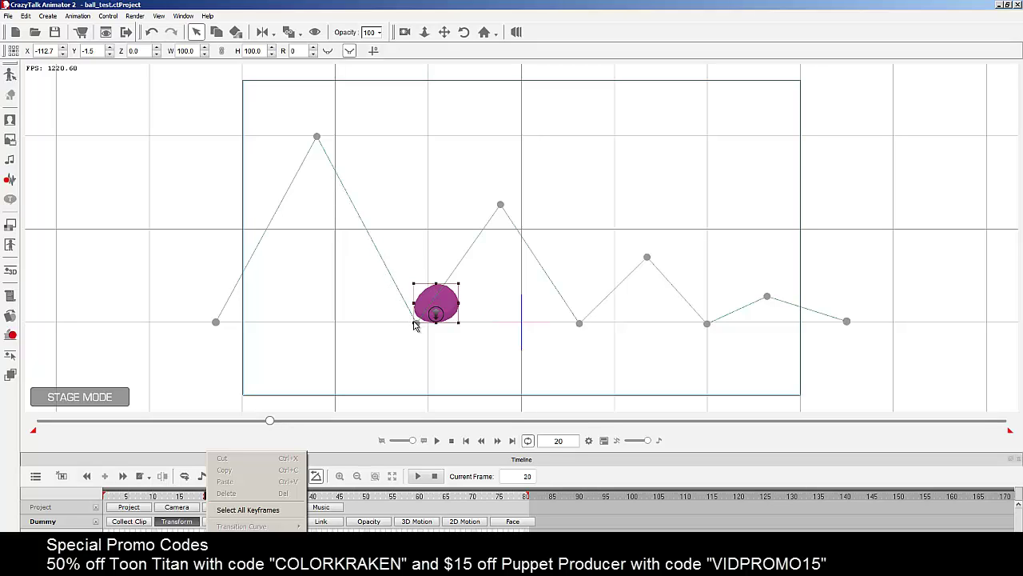
pyautogui.press('Escape')
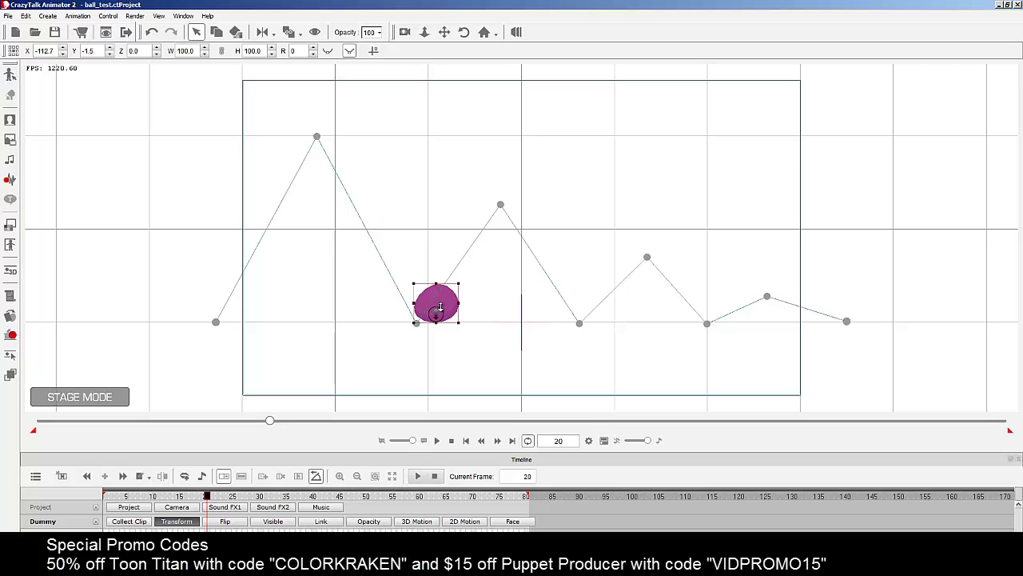
pyautogui.rightClick(446, 314)
pyautogui.moveTo(479, 342)
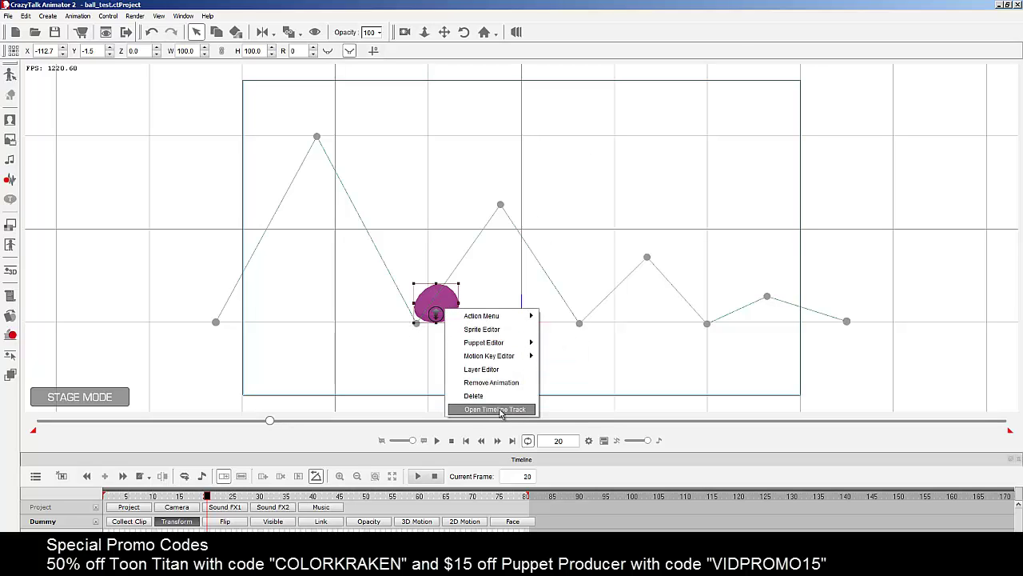
pyautogui.press('Escape')
pyautogui.rightClick(207, 521)
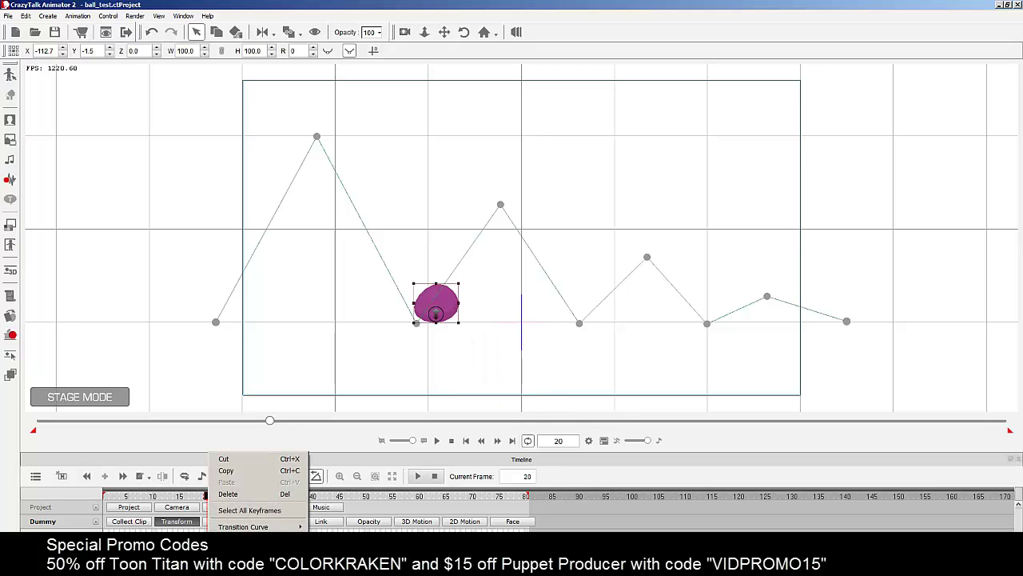
pyautogui.moveTo(264, 527)
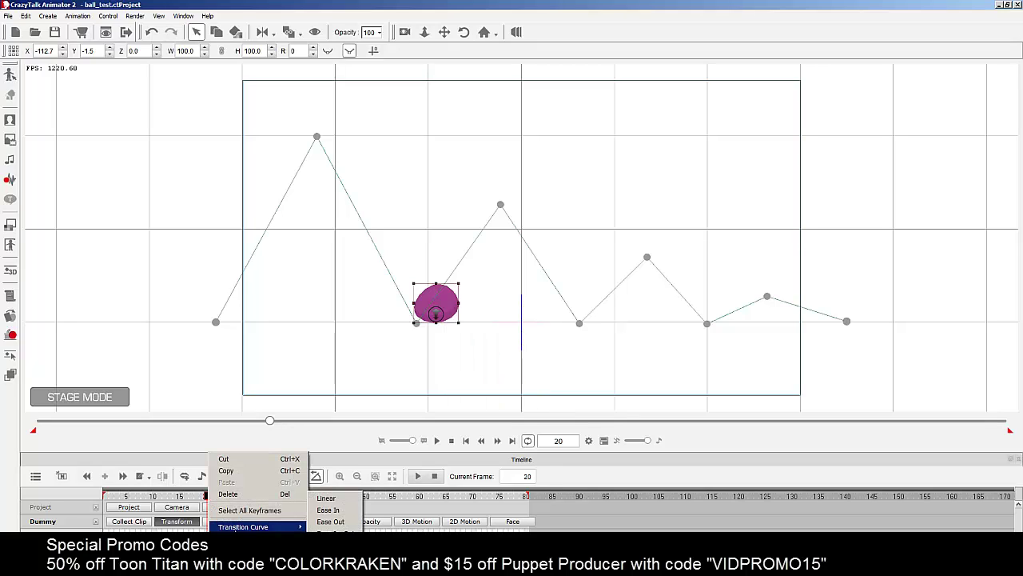
pyautogui.click(335, 510)
# Step: Scrub through the first bounce up to frame 20 to check how the ball speeds up into the landing
pyautogui.click(175, 496)
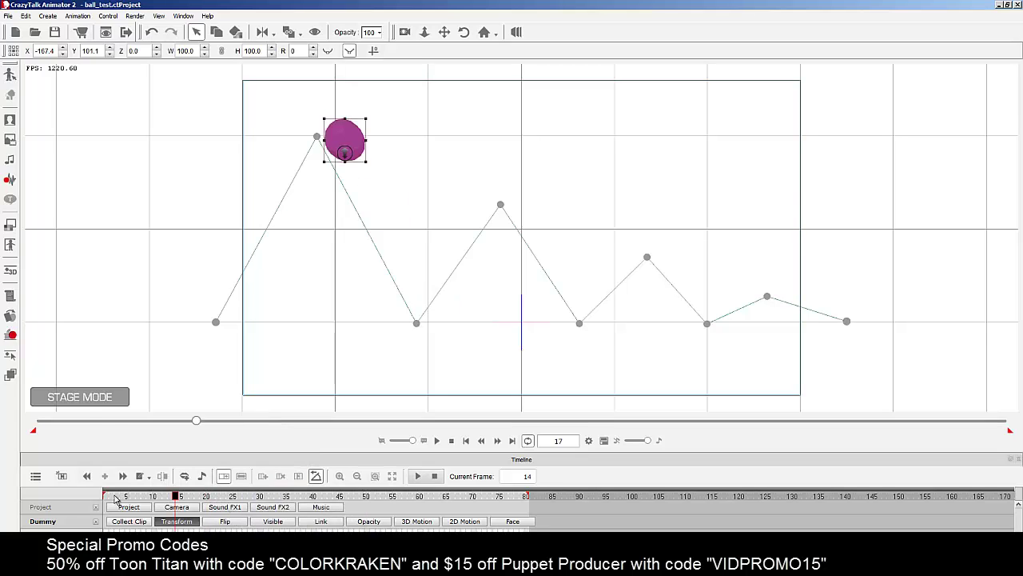
pyautogui.moveTo(116, 496); pyautogui.dragTo(166, 511)
pyautogui.moveTo(206, 515)
pyautogui.mouseDown()
pyautogui.moveTo(59, 519)
pyautogui.moveTo(217, 519)
pyautogui.moveTo(201, 520)
pyautogui.moveTo(212, 520)
pyautogui.moveTo(206, 500)
pyautogui.mouseUp()
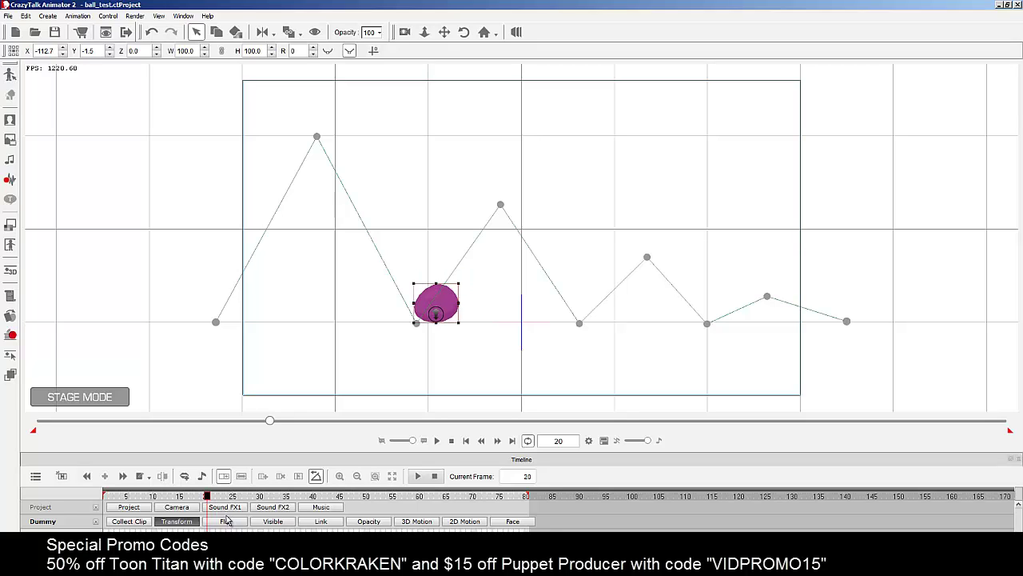
pyautogui.moveTo(208, 498)
pyautogui.mouseDown()
pyautogui.moveTo(260, 498)
pyautogui.moveTo(207, 499)
pyautogui.mouseUp()
# Step: Set the transition curve of the Transform keyframe at frame 30, the second peak, to Ease Out
pyautogui.moveTo(208, 498); pyautogui.dragTo(260, 497)
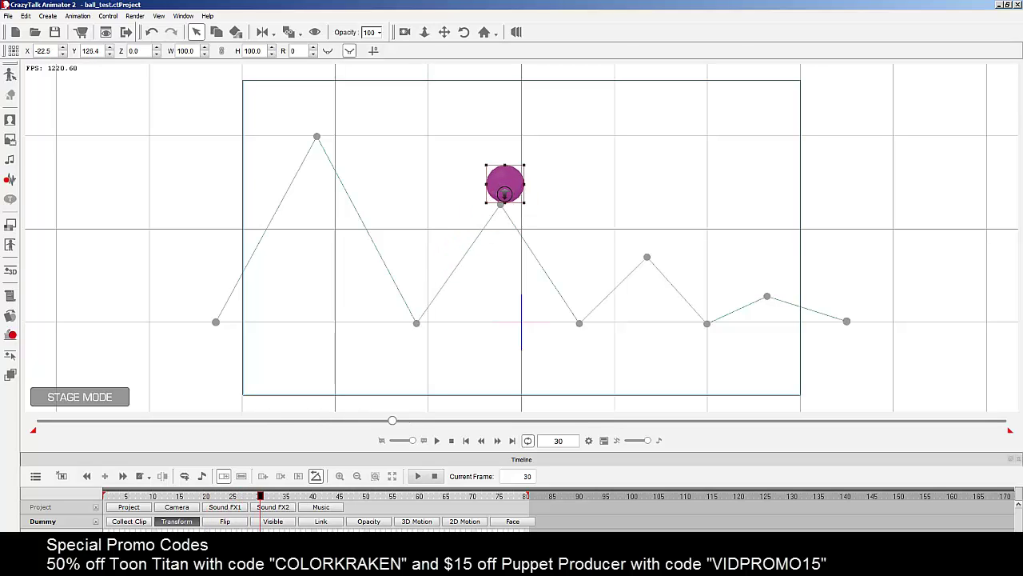
pyautogui.rightClick(261, 521)
pyautogui.moveTo(335, 527)
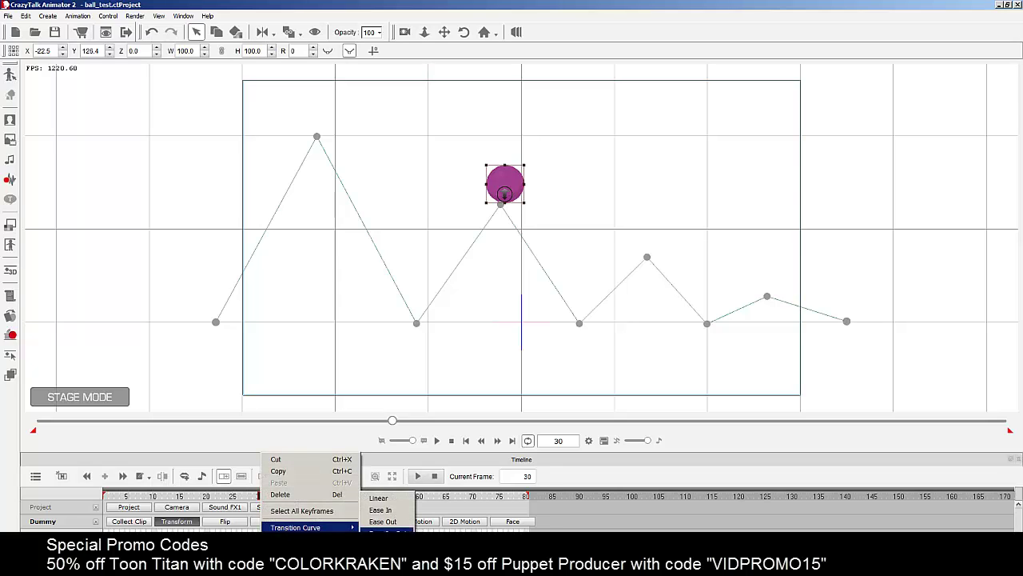
pyautogui.click(384, 521)
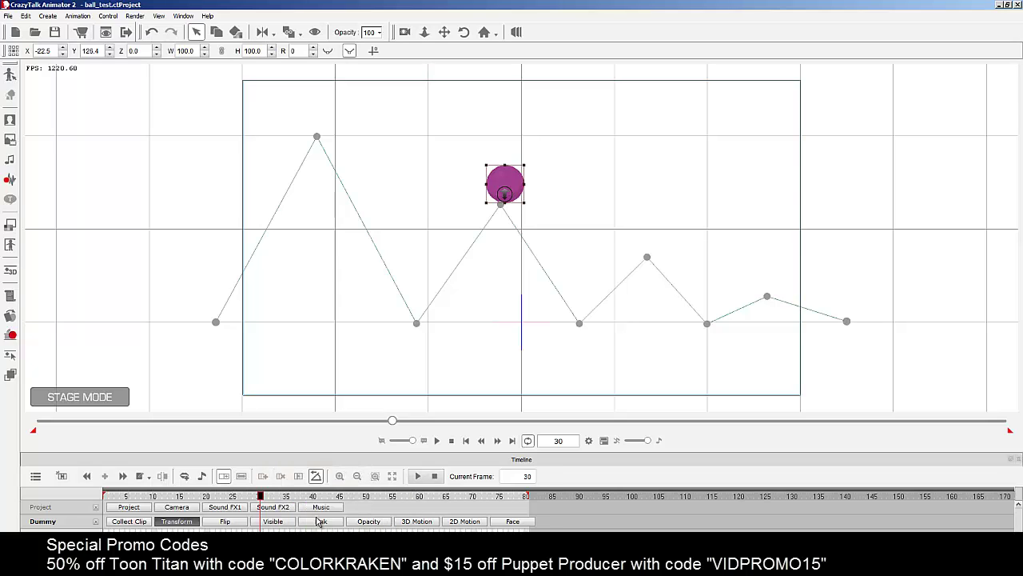
# Step: Set the transition curve of the Transform keyframe at frame 40, the second landing, to Ease In
pyautogui.moveTo(262, 496); pyautogui.dragTo(315, 502)
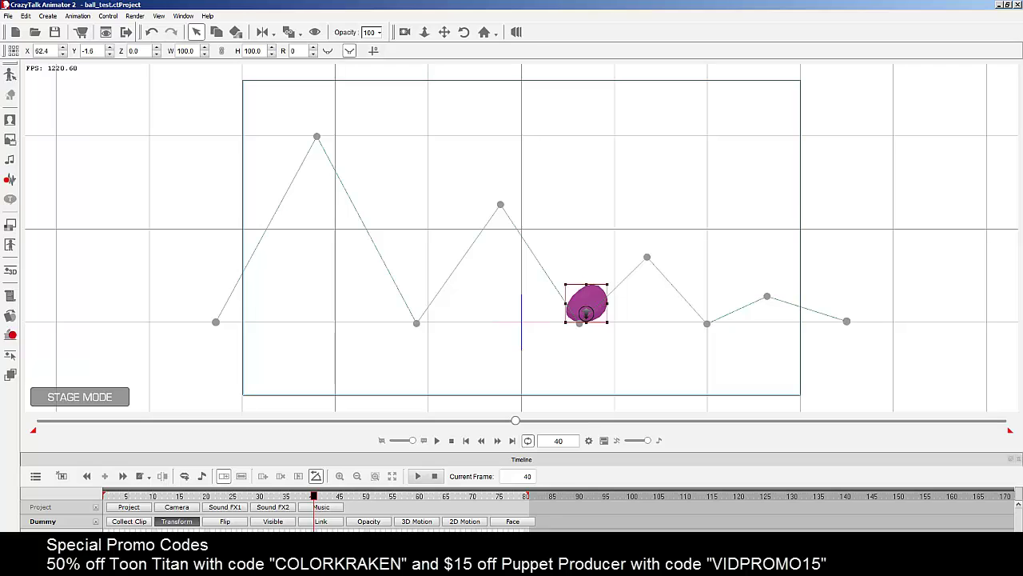
pyautogui.rightClick(315, 502)
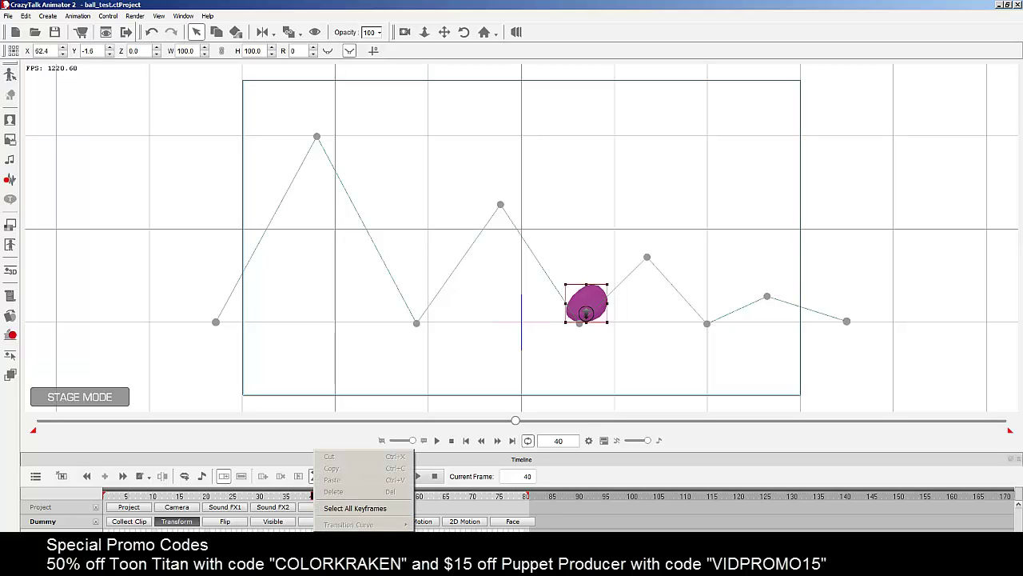
pyautogui.click(315, 504)
pyautogui.rightClick(315, 504)
pyautogui.moveTo(376, 527)
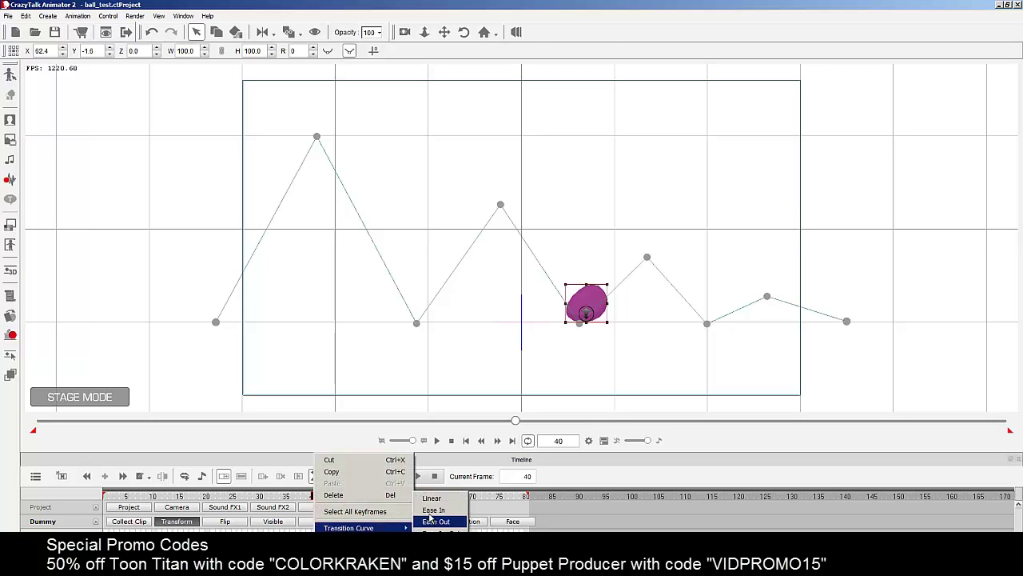
pyautogui.click(432, 510)
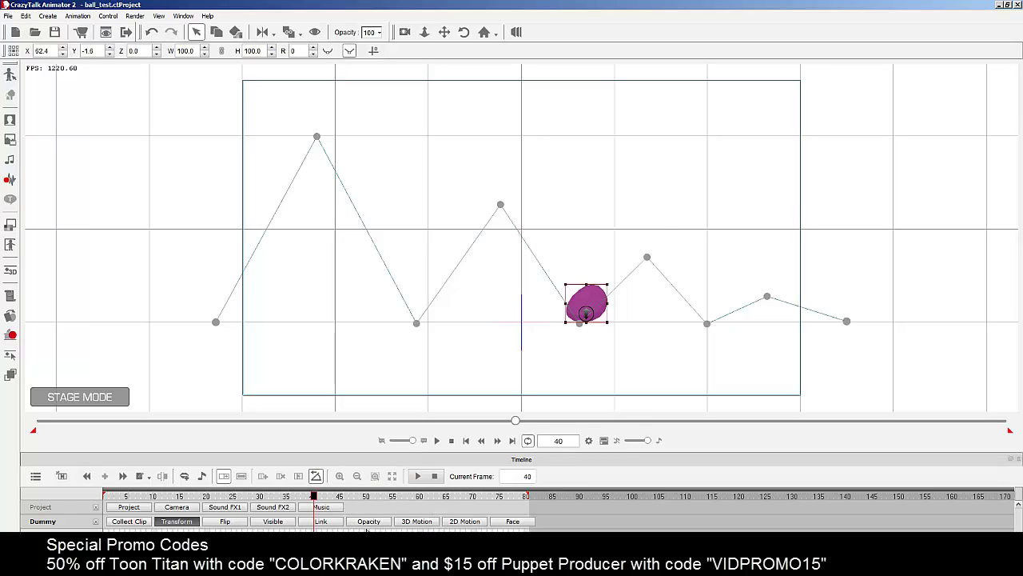
# Step: Set the transition curve of the Transform keyframe at frame 50, the third peak, to Ease Out
pyautogui.click(367, 496)
pyautogui.rightClick(368, 521)
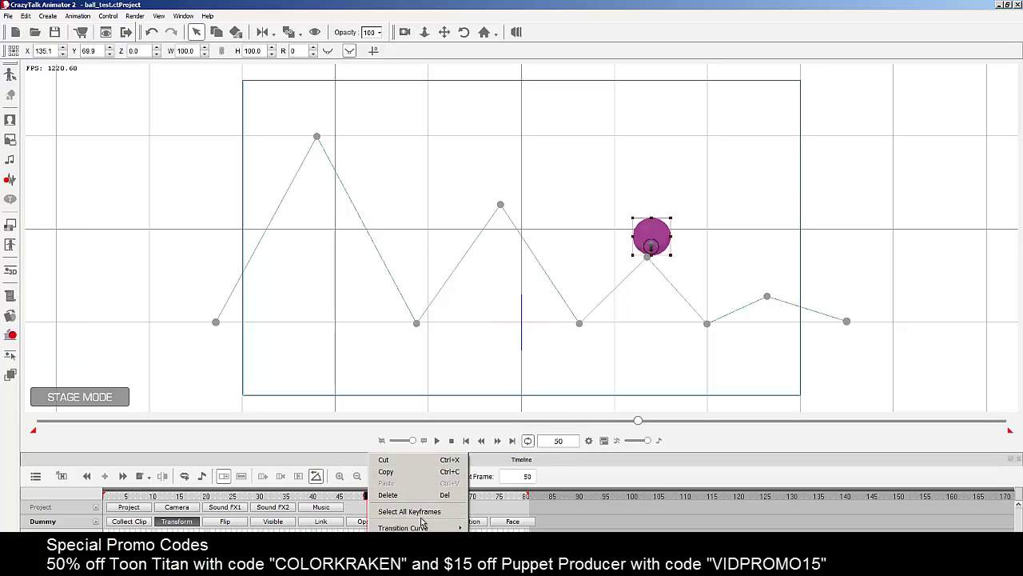
pyautogui.moveTo(432, 527)
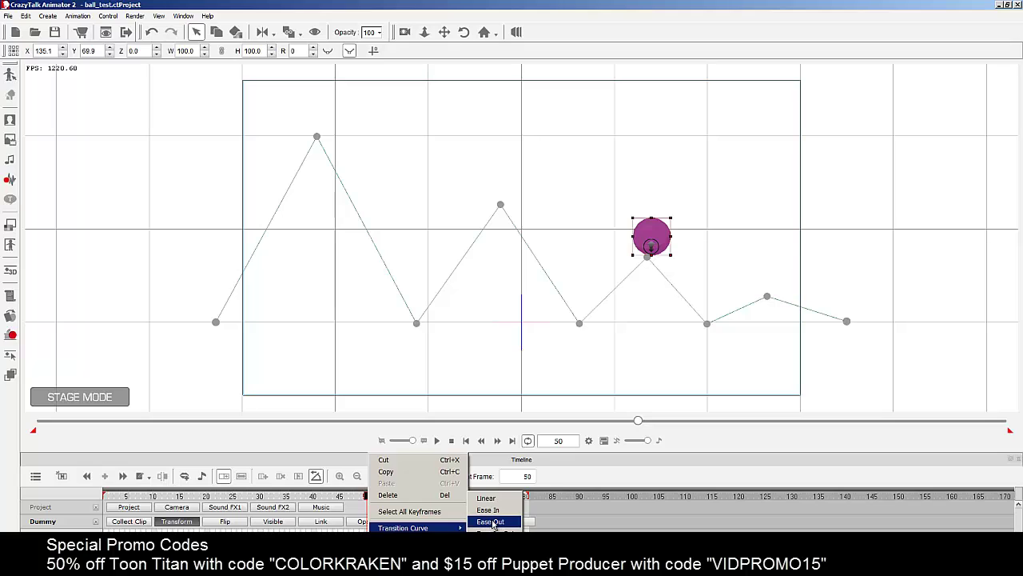
pyautogui.click(491, 522)
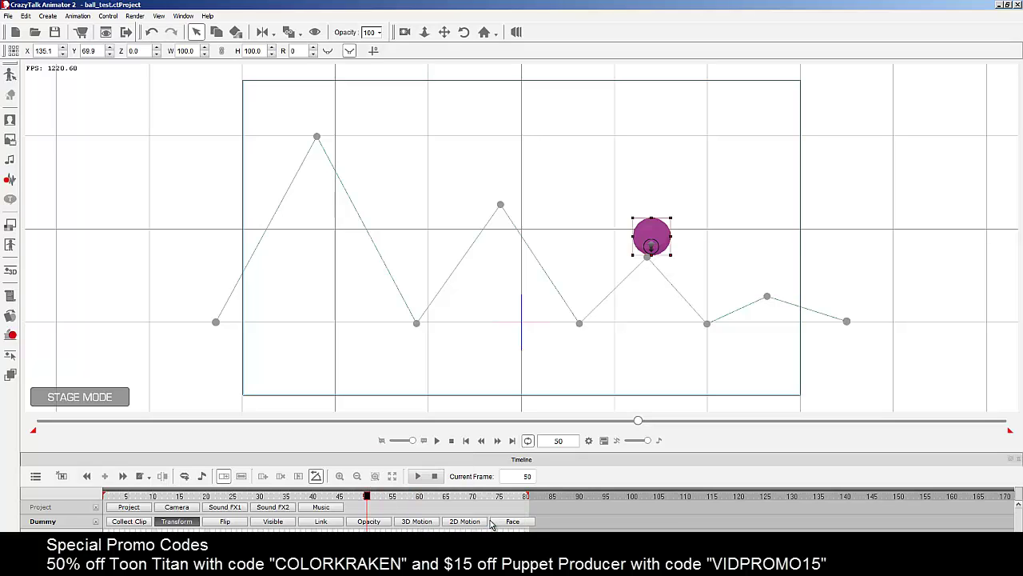
# Step: Set the transition curve of the Transform keyframe at frame 60, the third landing, to Ease In
pyautogui.press('space')
pyautogui.rightClick(422, 522)
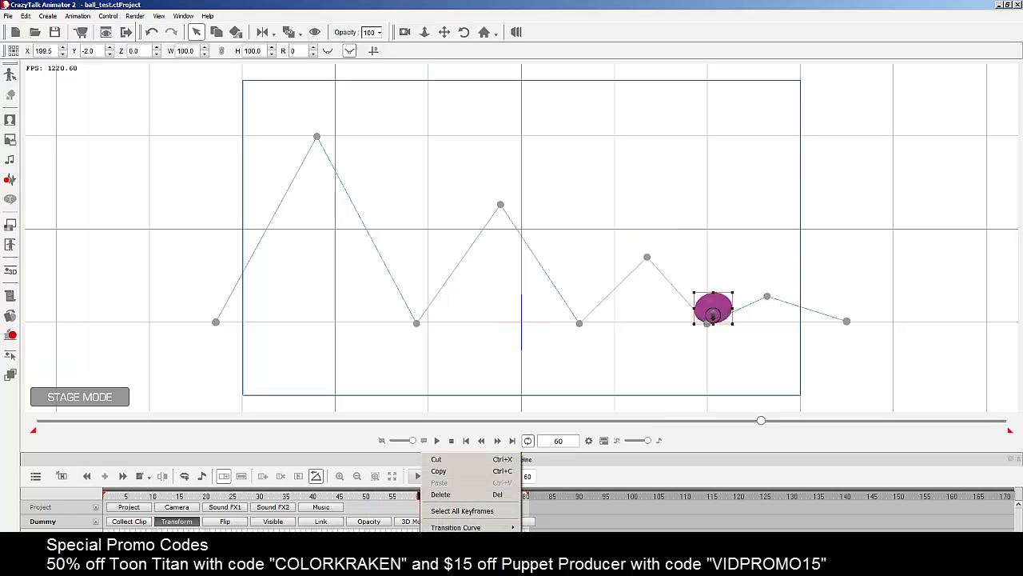
pyautogui.moveTo(479, 527)
pyautogui.click(551, 513)
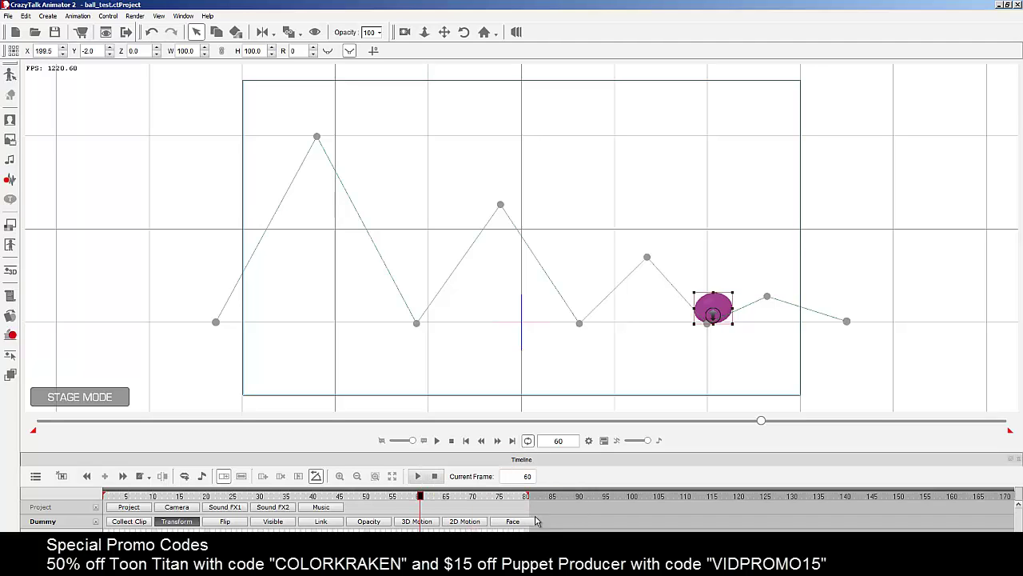
# Step: Set the transition curve of the Transform keyframe at frame 70, the last peak, to Ease Out
pyautogui.click(472, 521)
pyautogui.rightClick(472, 521)
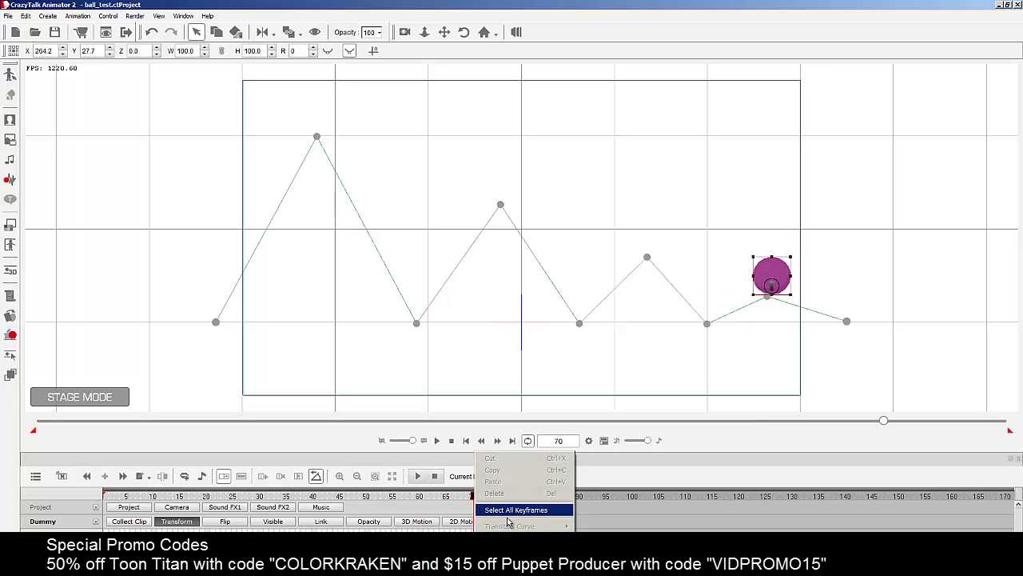
pyautogui.press('Escape')
pyautogui.rightClick(473, 521)
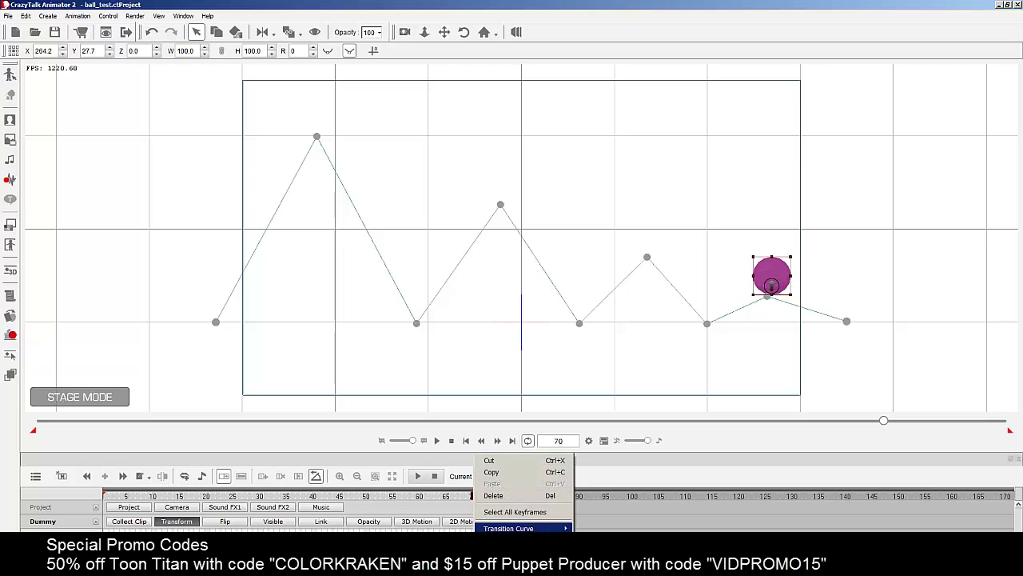
pyautogui.moveTo(560, 528)
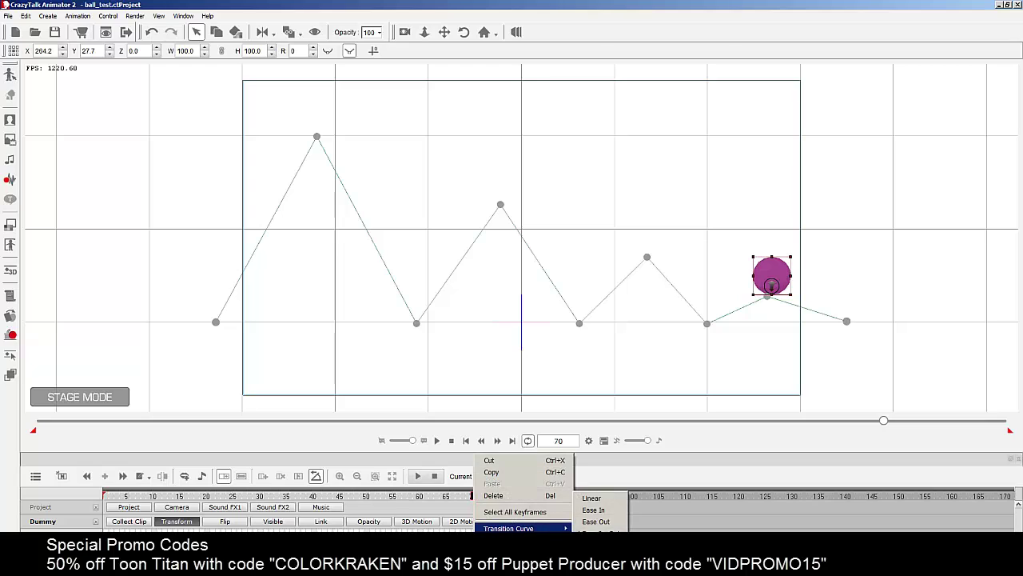
pyautogui.click(601, 522)
# Step: Set the transition curve of the final Transform keyframe at frame 79 to Ease In
pyautogui.press('space')
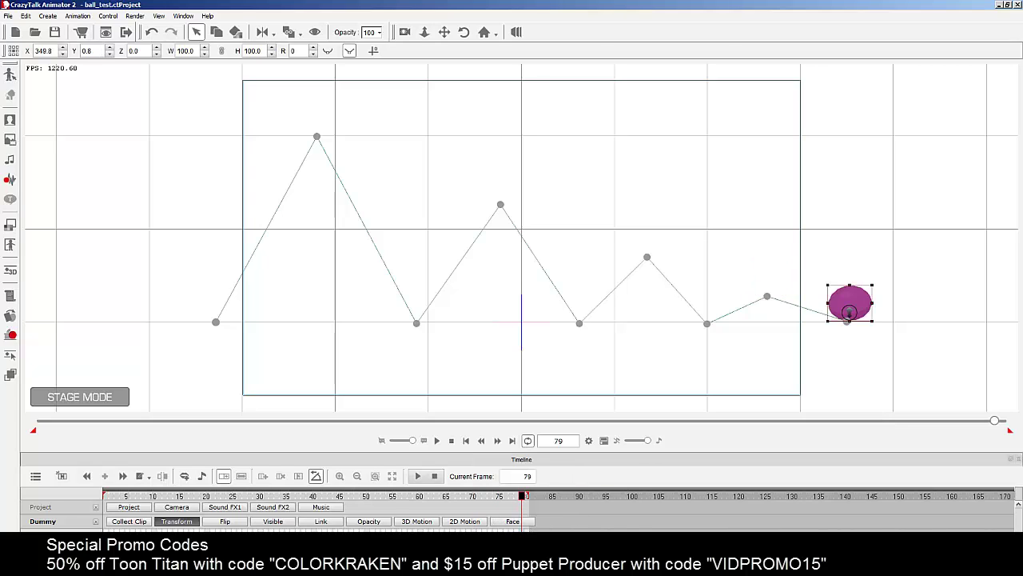
pyautogui.rightClick(522, 536)
pyautogui.click(559, 539)
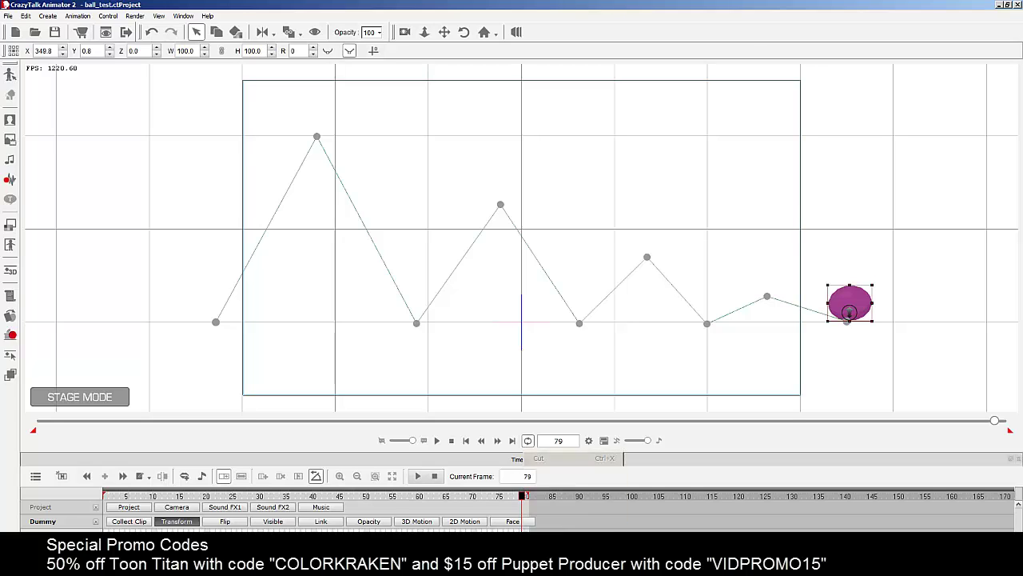
pyautogui.rightClick(524, 521)
pyautogui.moveTo(584, 529)
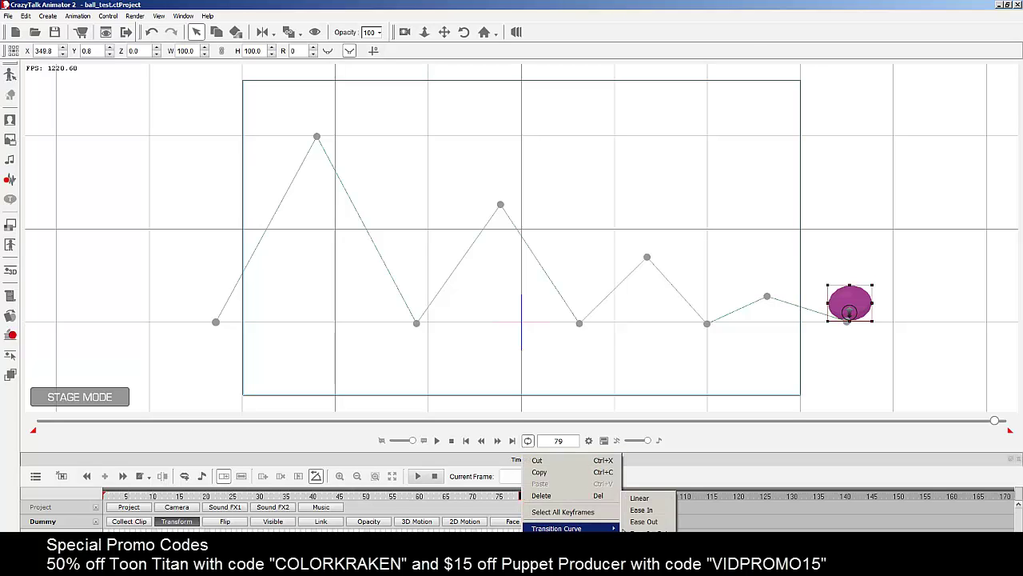
pyautogui.click(649, 507)
# Step: Play the whole bounce from frame 1 to review the easing on all keyframes
pyautogui.moveTo(525, 500); pyautogui.dragTo(8, 500)
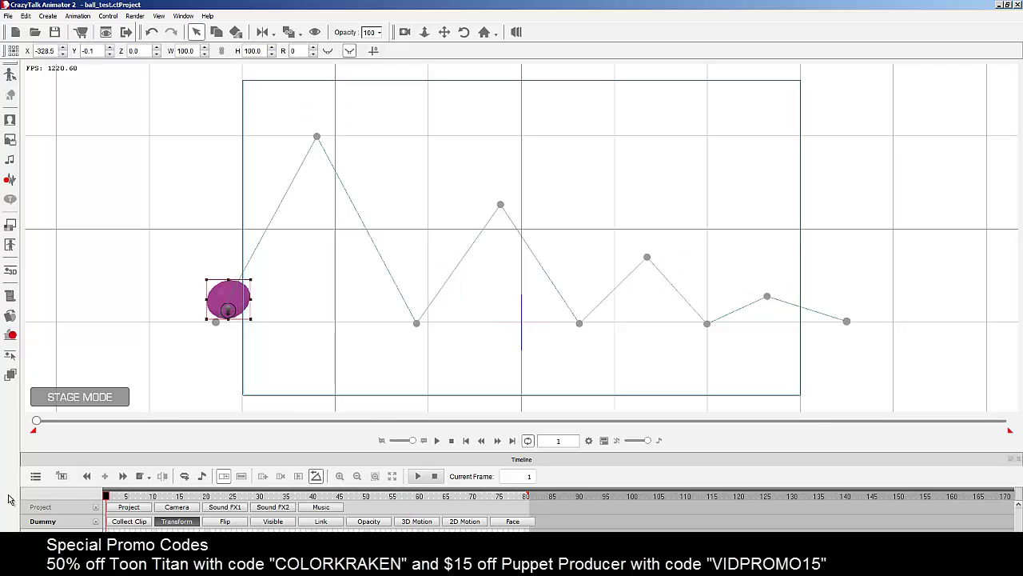
pyautogui.click(437, 441)
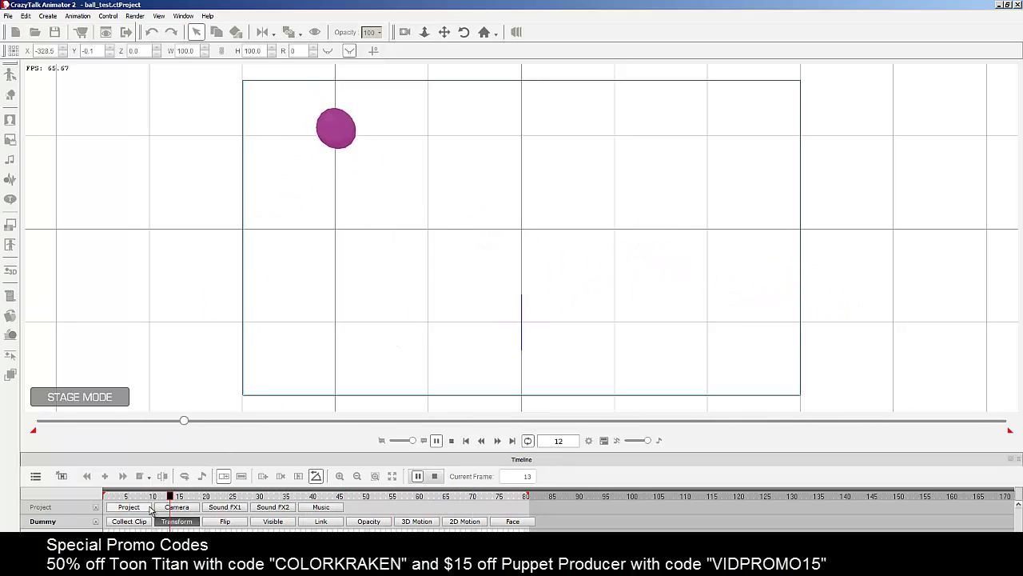
# Step: Open the Transition Curve settings for the frame 10 keyframe and weaken its Ease Out to about a quarter of the Less–More range
pyautogui.click(321, 120)
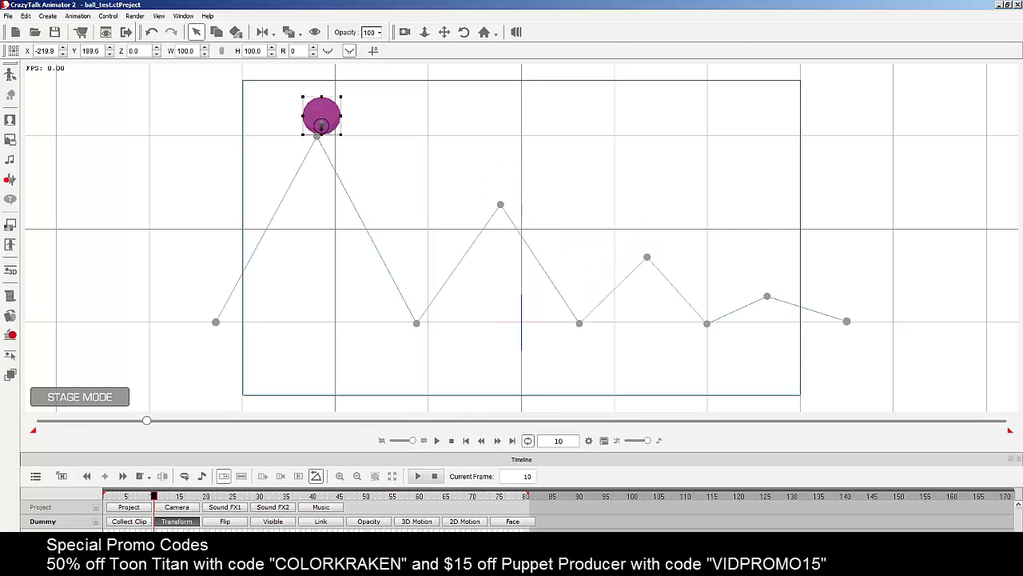
pyautogui.rightClick(156, 521)
pyautogui.moveTo(192, 528)
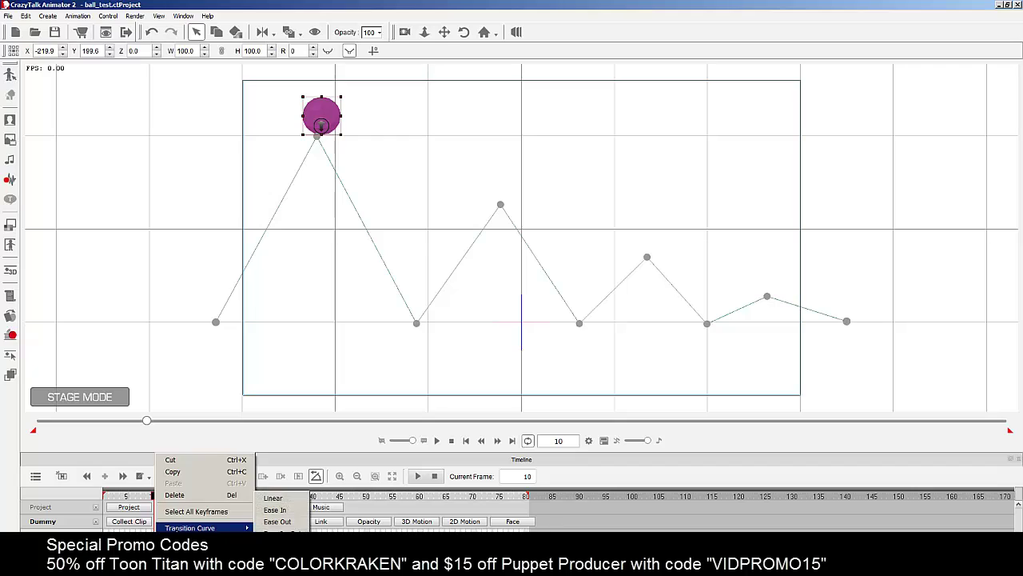
pyautogui.click(277, 521)
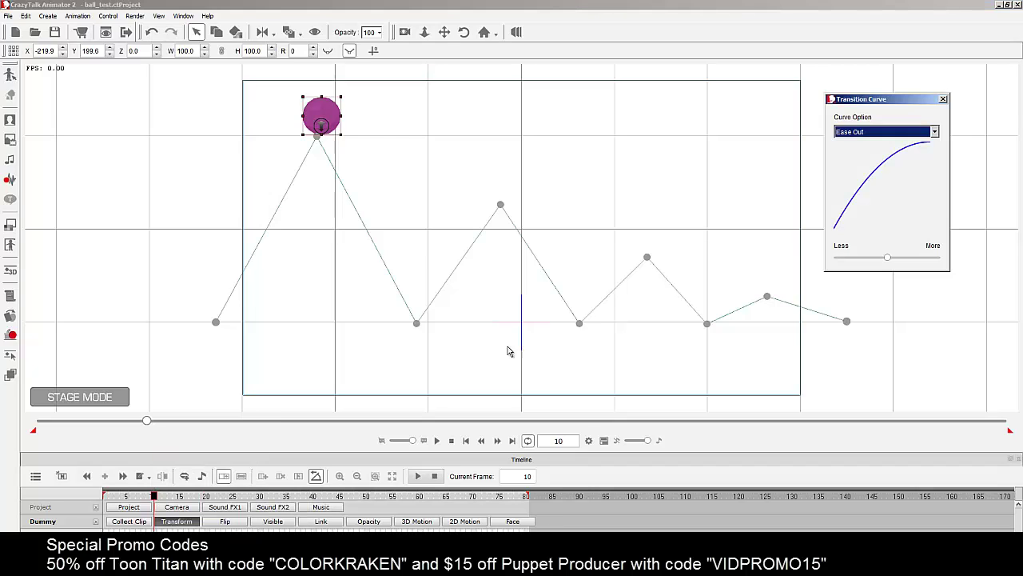
pyautogui.moveTo(889, 261); pyautogui.dragTo(861, 260)
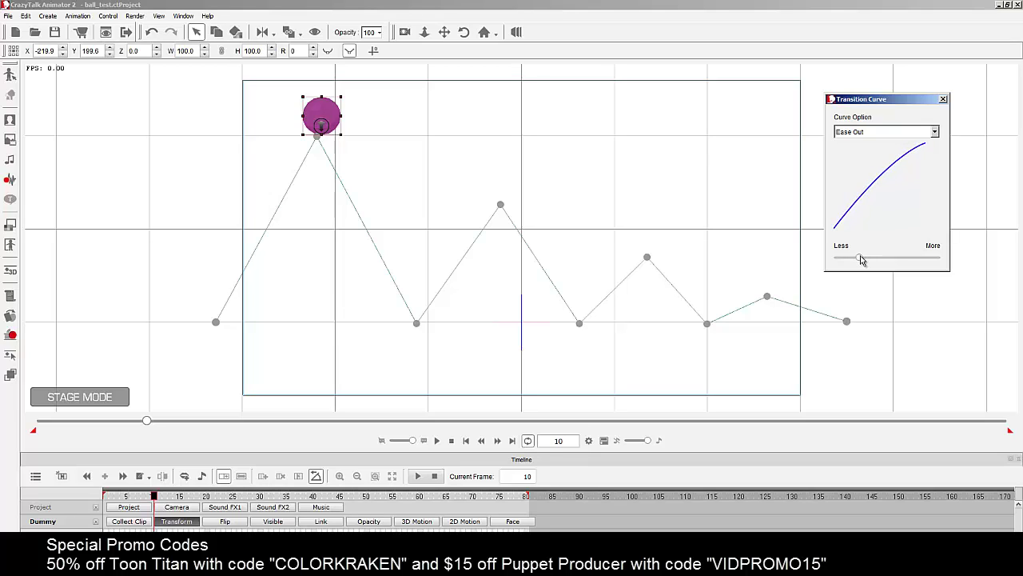
# Step: Weaken the Ease Out curves of the peak keyframes at frames 30, 50 and 70 to about a quarter of the Less–More range
pyautogui.click(263, 541)
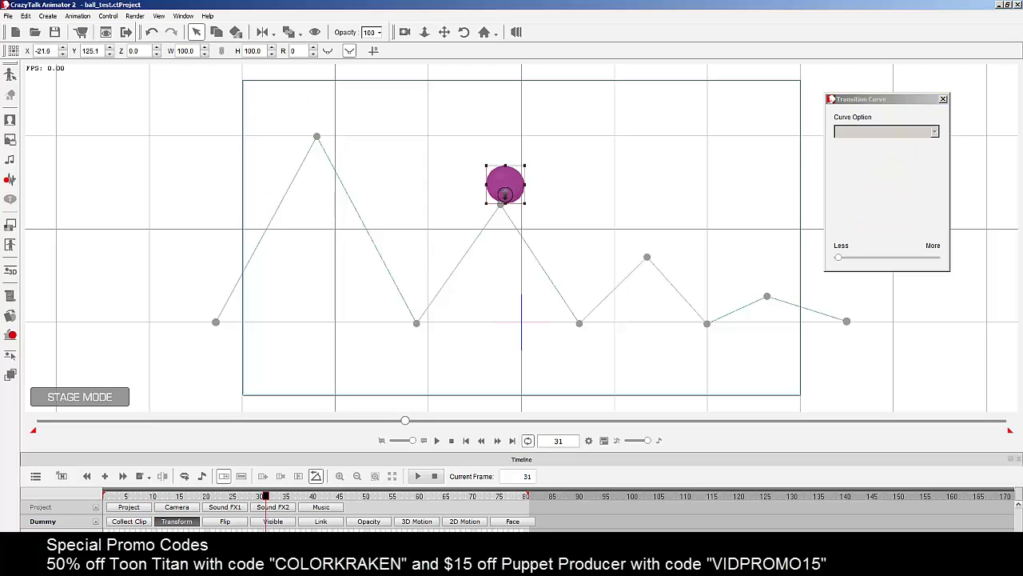
pyautogui.moveTo(886, 261); pyautogui.dragTo(863, 263)
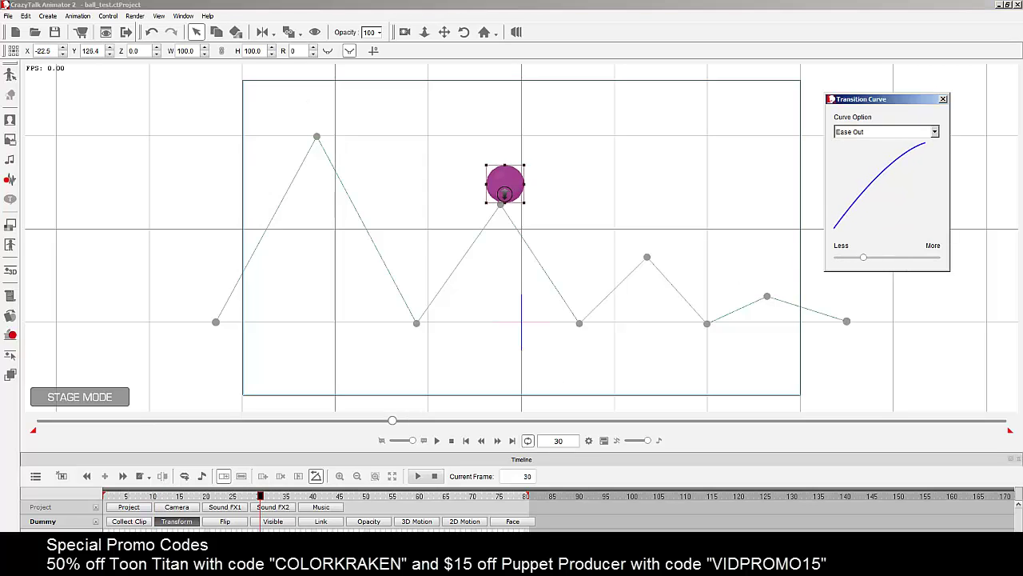
pyautogui.click(367, 541)
pyautogui.moveTo(888, 263); pyautogui.dragTo(864, 263)
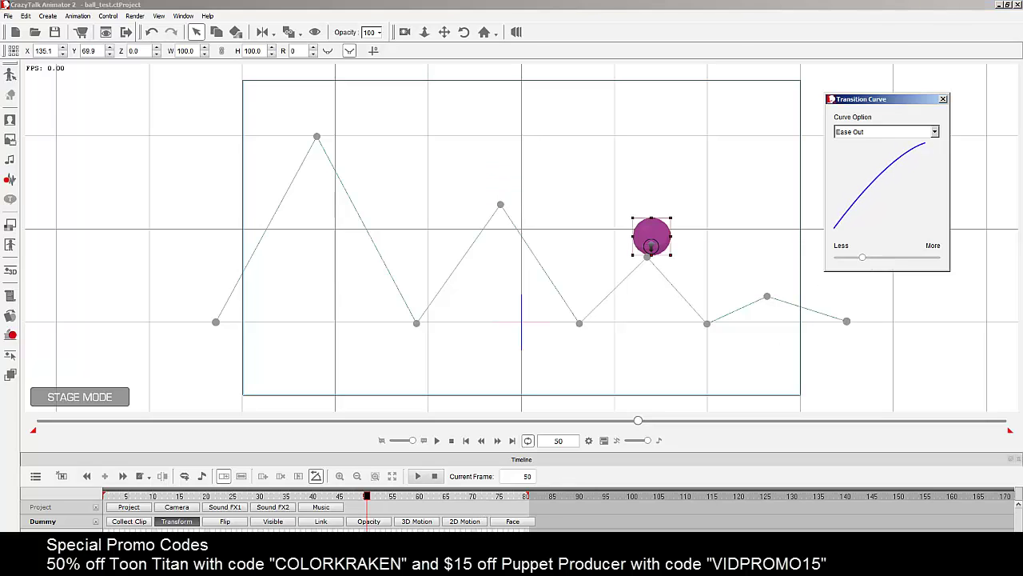
pyautogui.click(474, 541)
pyautogui.moveTo(889, 259); pyautogui.dragTo(865, 259)
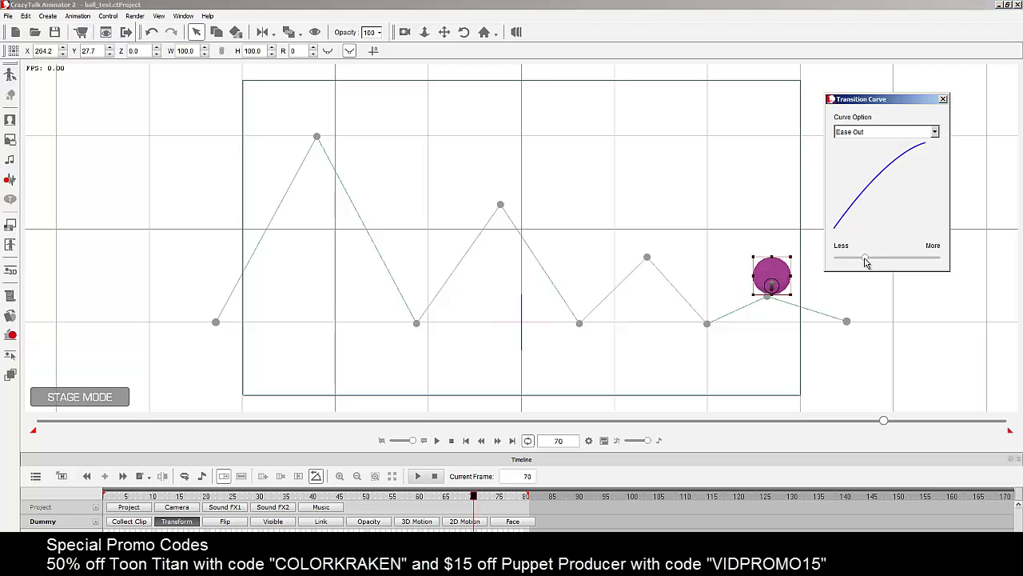
# Step: Play the bounce from frame 1 to review the weakened Ease Out curves at the peaks
pyautogui.click(107, 496)
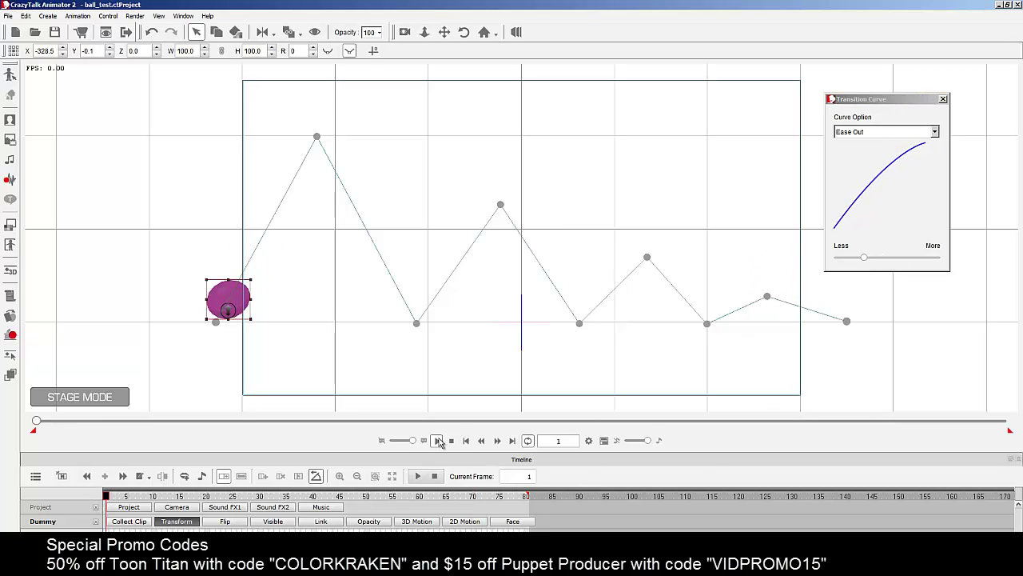
pyautogui.click(437, 441)
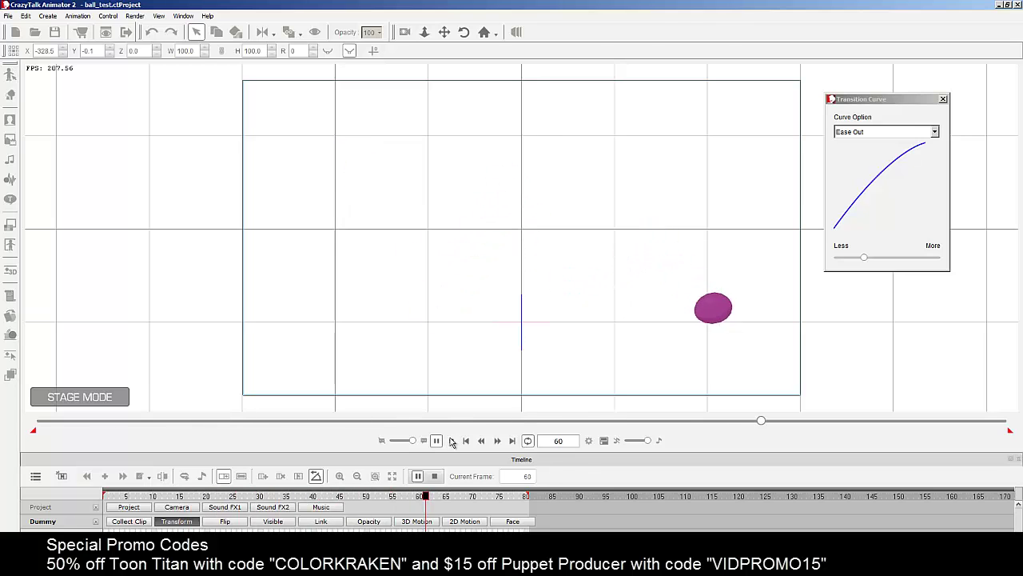
pyautogui.click(450, 441)
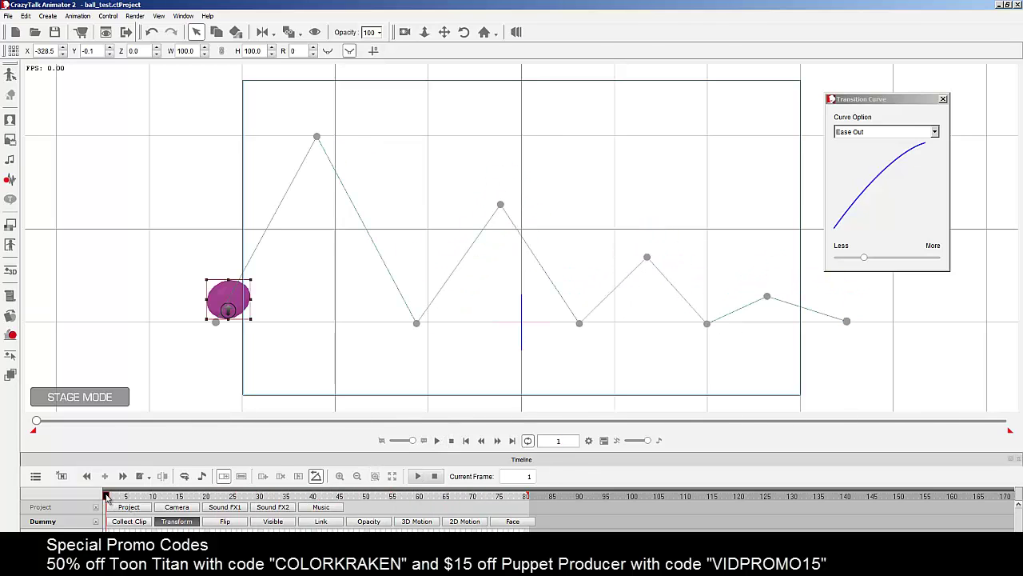
# Step: Weaken the Ease In curves of the ground keyframes at frames 20, 40, 60 and 79 to about a quarter of the range and replay the bounce
pyautogui.moveTo(108, 498); pyautogui.dragTo(207, 497)
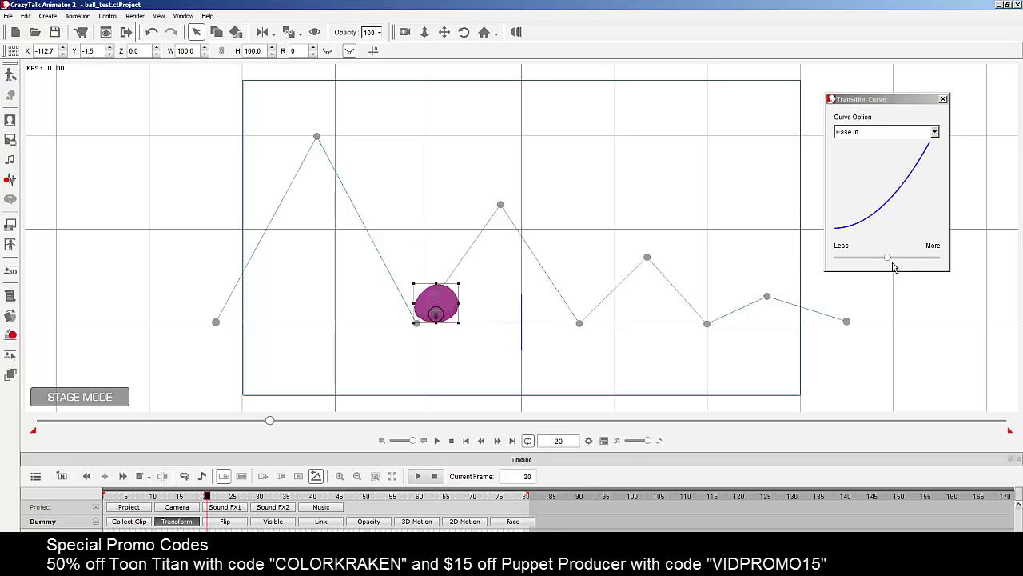
pyautogui.moveTo(892, 265); pyautogui.dragTo(868, 264)
pyautogui.click(313, 537)
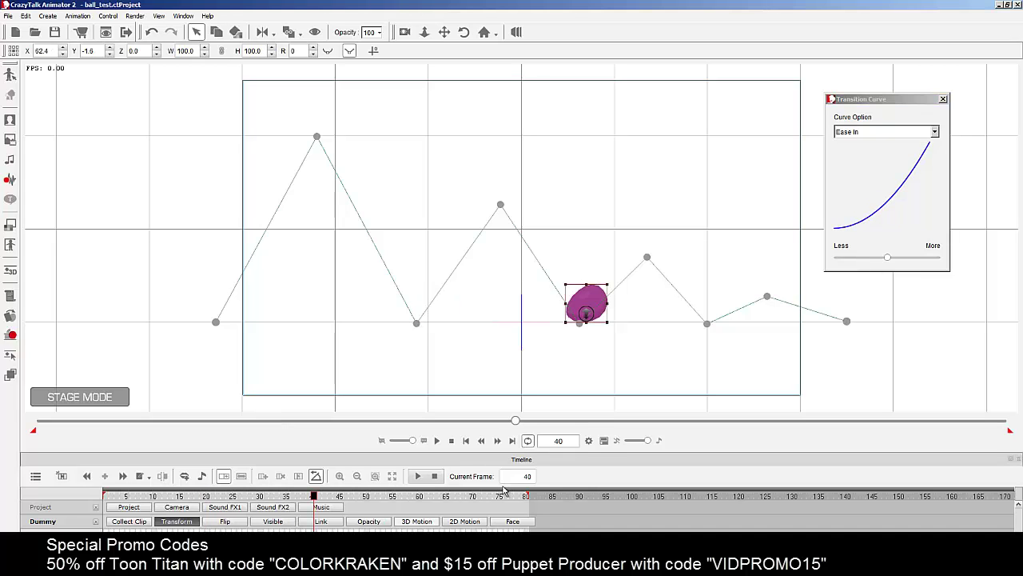
pyautogui.moveTo(885, 261); pyautogui.dragTo(857, 261)
pyautogui.click(420, 497)
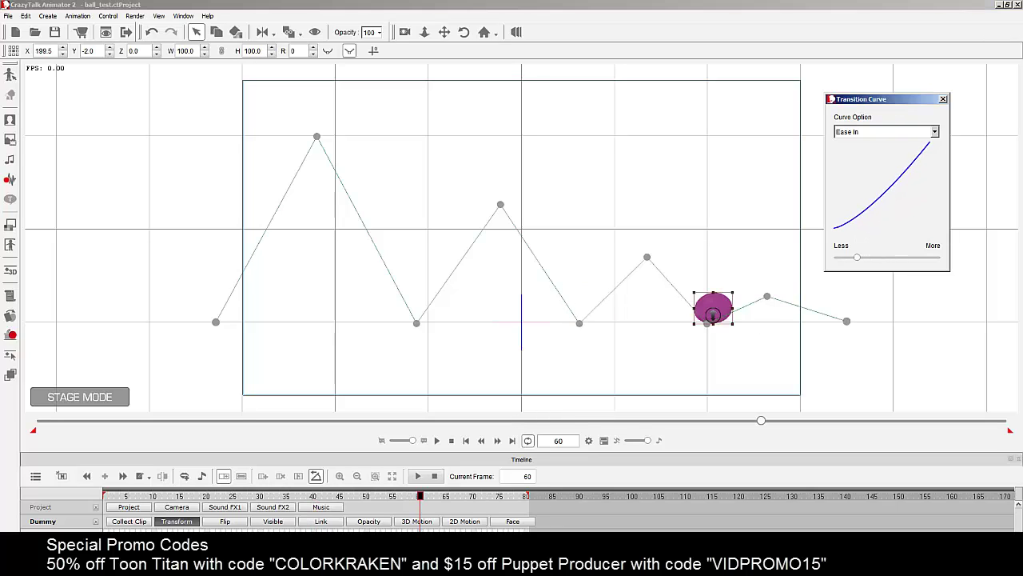
pyautogui.click(526, 497)
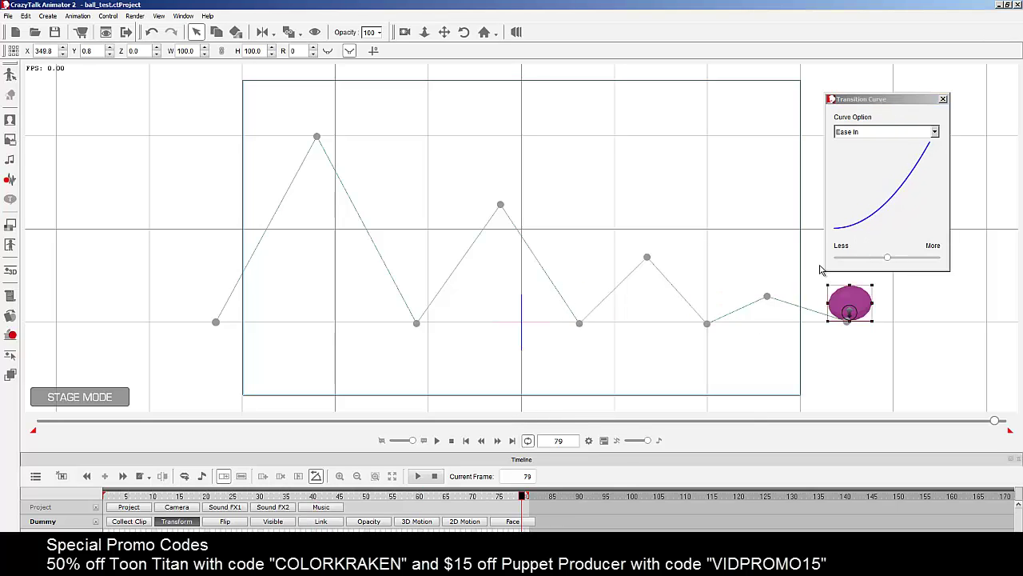
pyautogui.moveTo(884, 261); pyautogui.dragTo(864, 262)
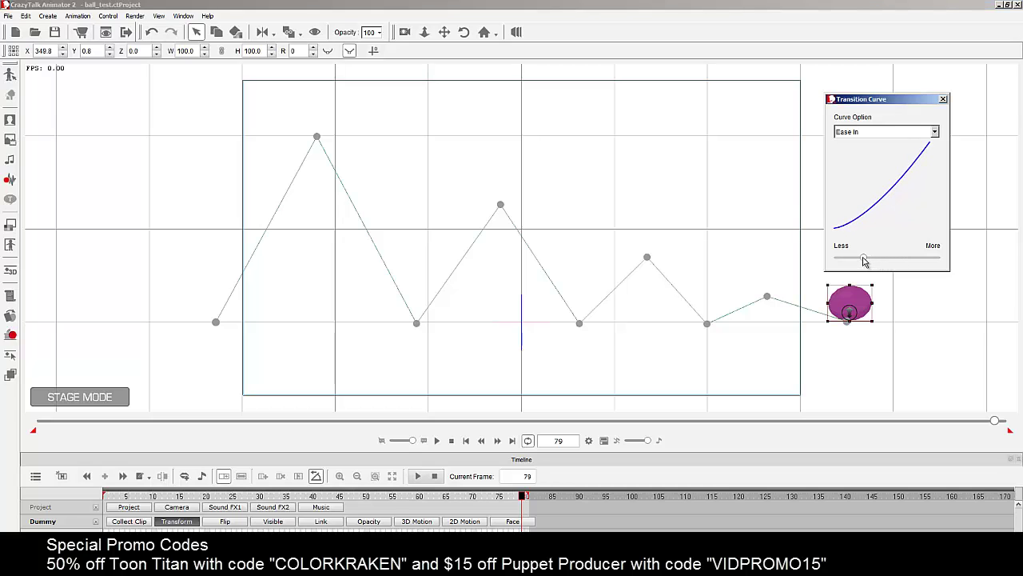
pyautogui.click(465, 441)
pyautogui.click(436, 441)
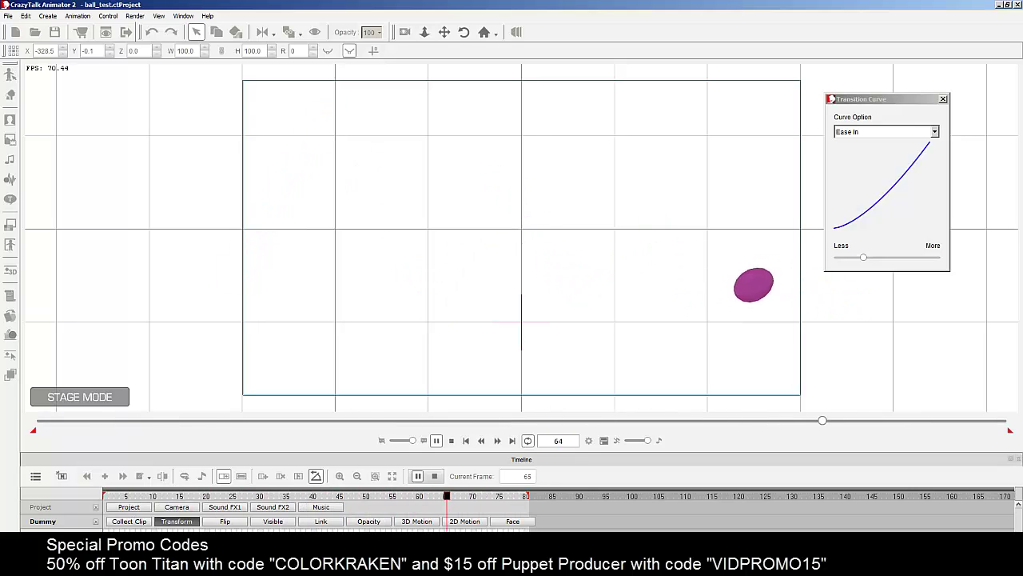
# Step: Reduce the Ease In curves at frames 20, 40, 60 and 80 further, to about a fifth of the Less–More range, and replay the bounce
pyautogui.click(153, 535)
pyautogui.moveTo(153, 535); pyautogui.dragTo(237, 531)
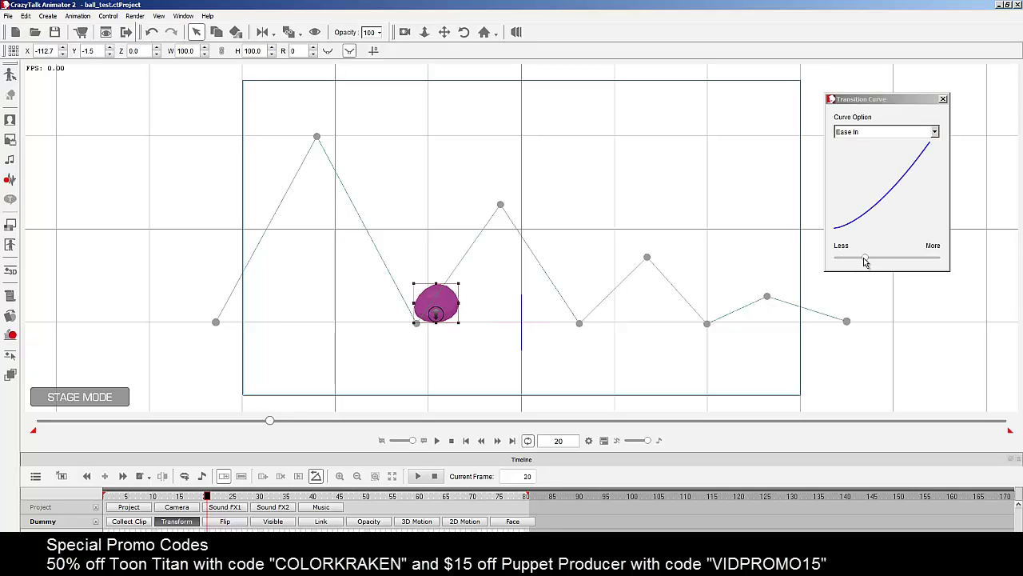
pyautogui.moveTo(865, 261); pyautogui.dragTo(852, 263)
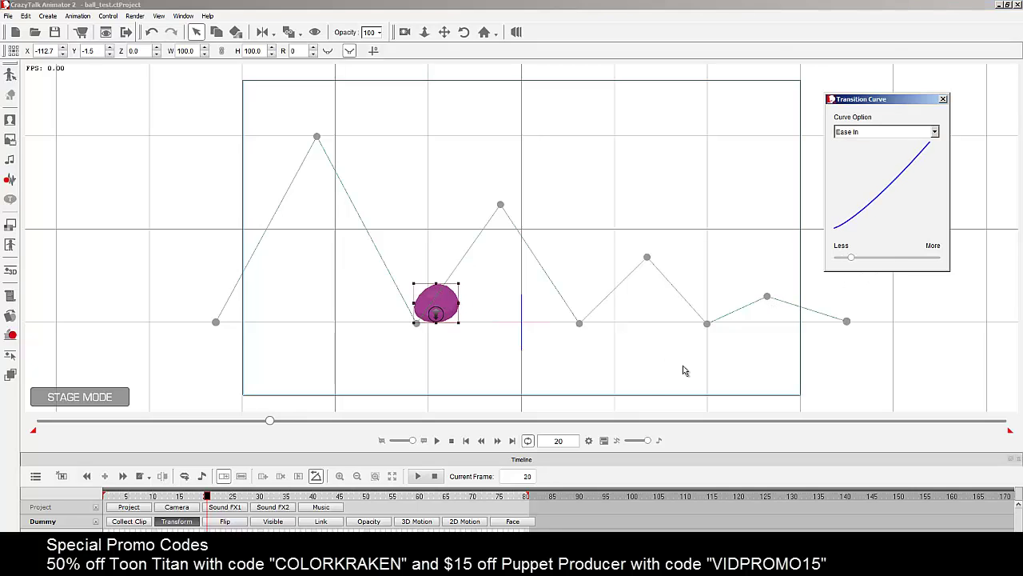
pyautogui.click(314, 530)
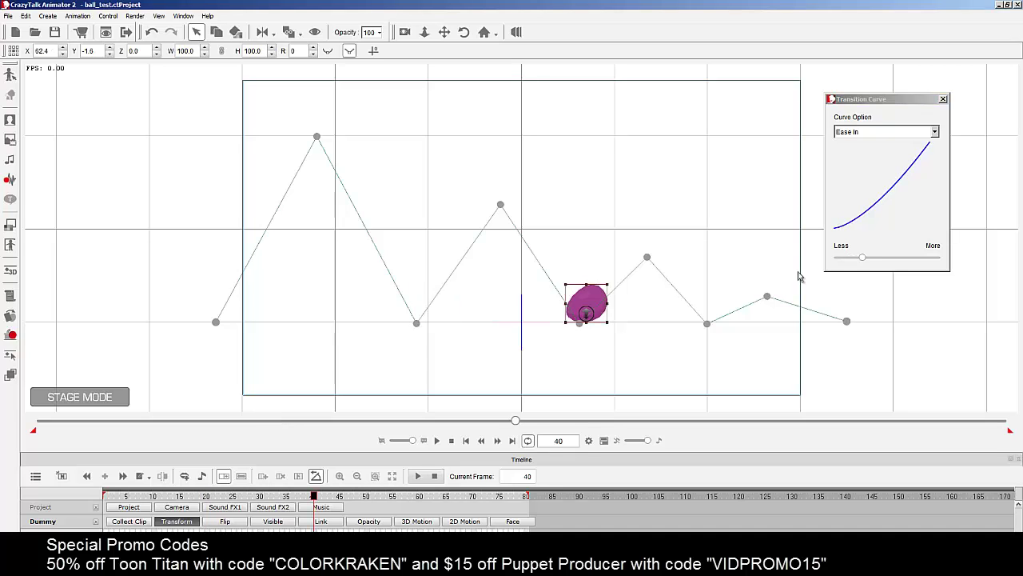
pyautogui.moveTo(861, 262); pyautogui.dragTo(850, 259)
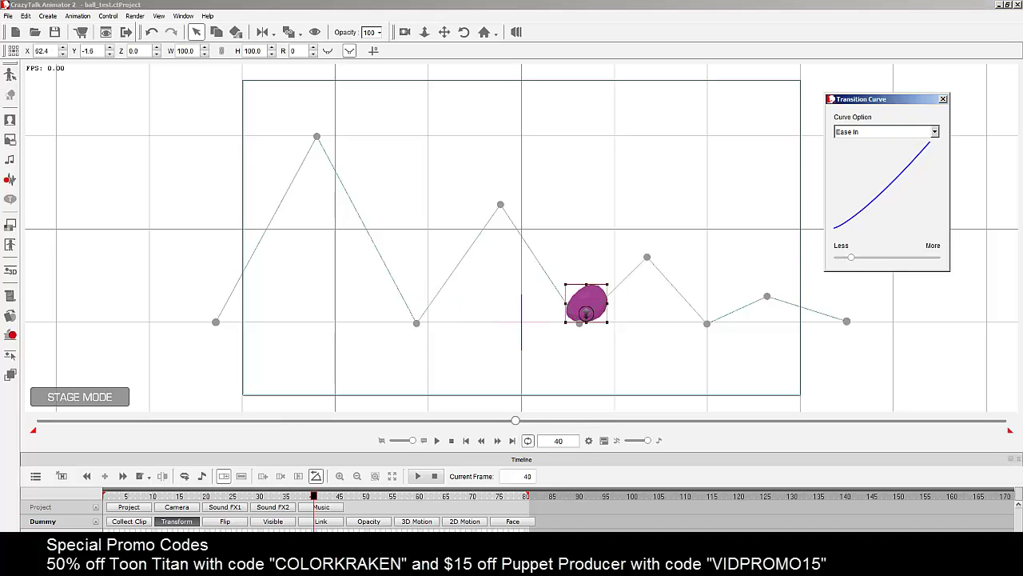
pyautogui.click(420, 495)
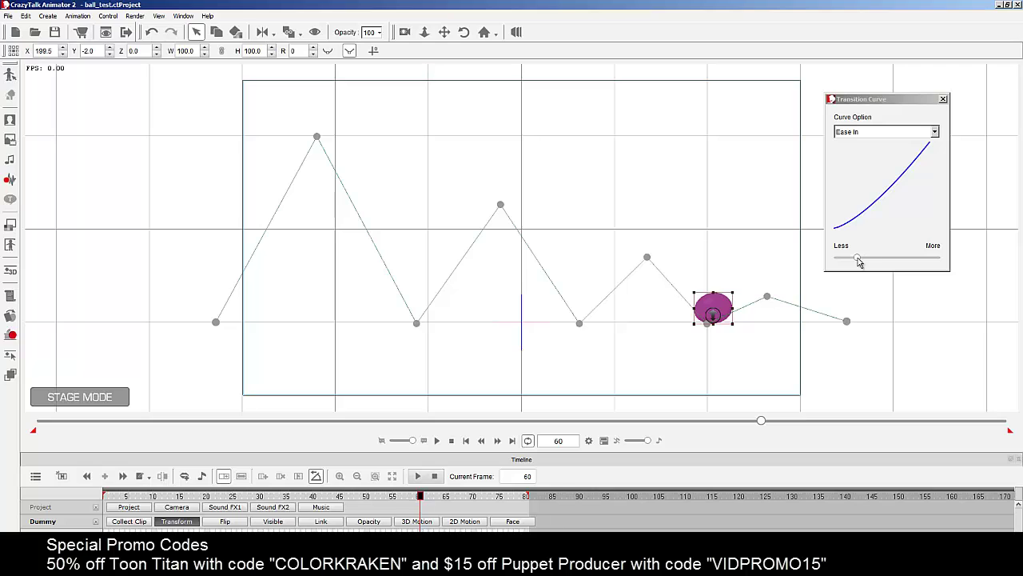
pyautogui.moveTo(860, 262); pyautogui.dragTo(854, 262)
pyautogui.click(526, 495)
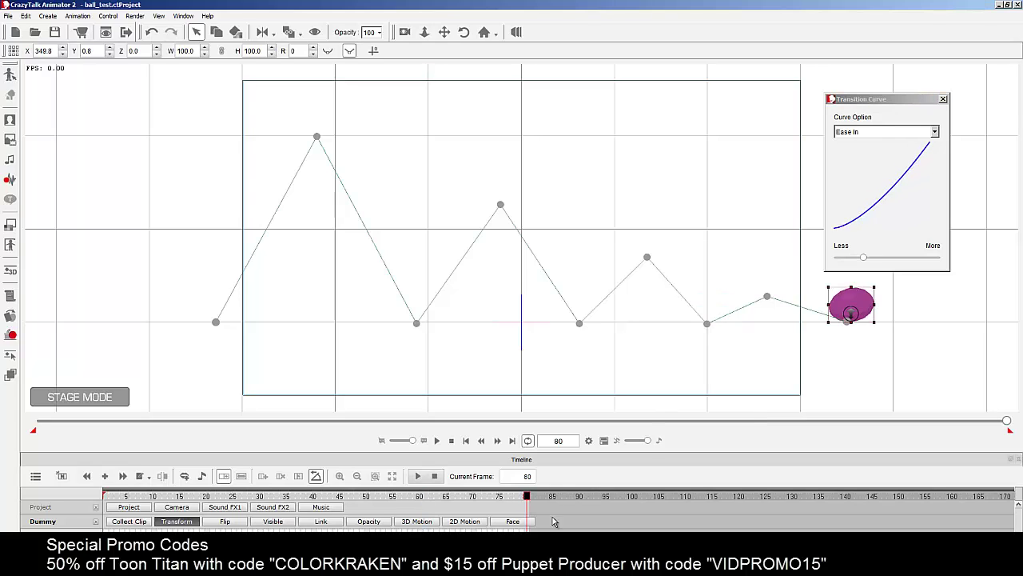
pyautogui.moveTo(867, 261); pyautogui.dragTo(858, 263)
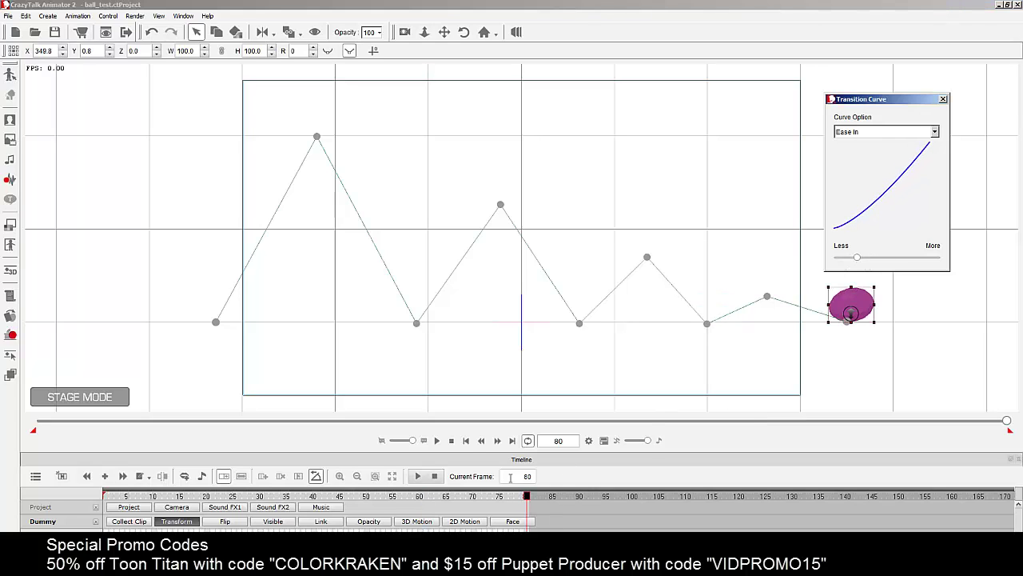
pyautogui.click(437, 440)
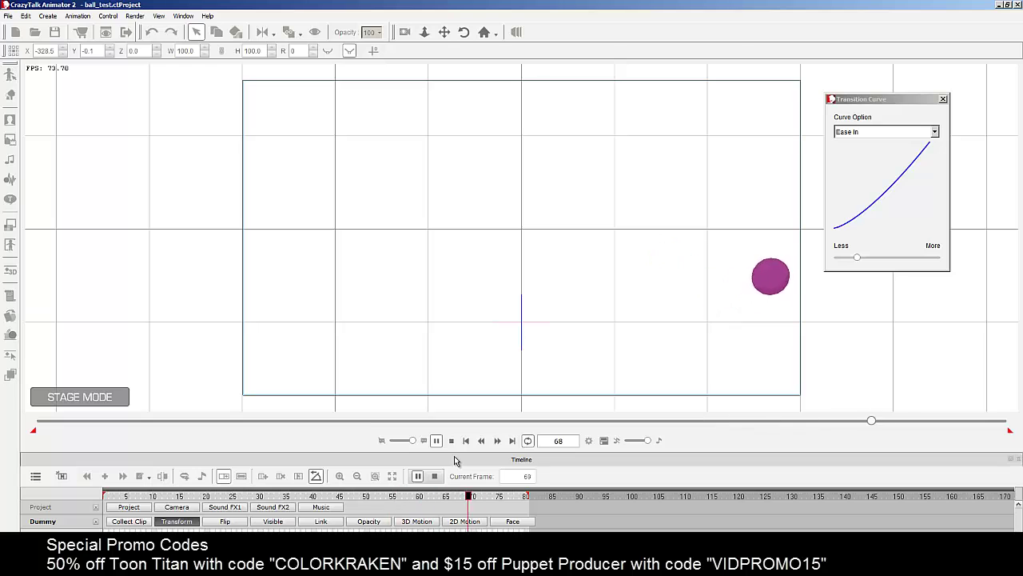
pyautogui.click(467, 441)
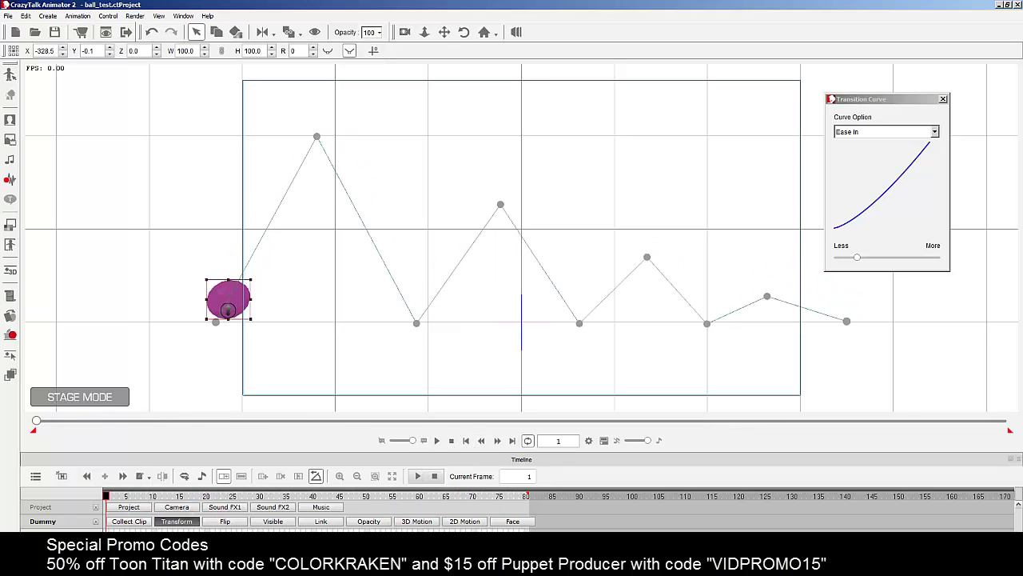
# Step: Reduce the Ease Out curves to about 17% of the range at frame 10, 10% at frames 30 and 50, and 20% at frame 70
pyautogui.click(154, 535)
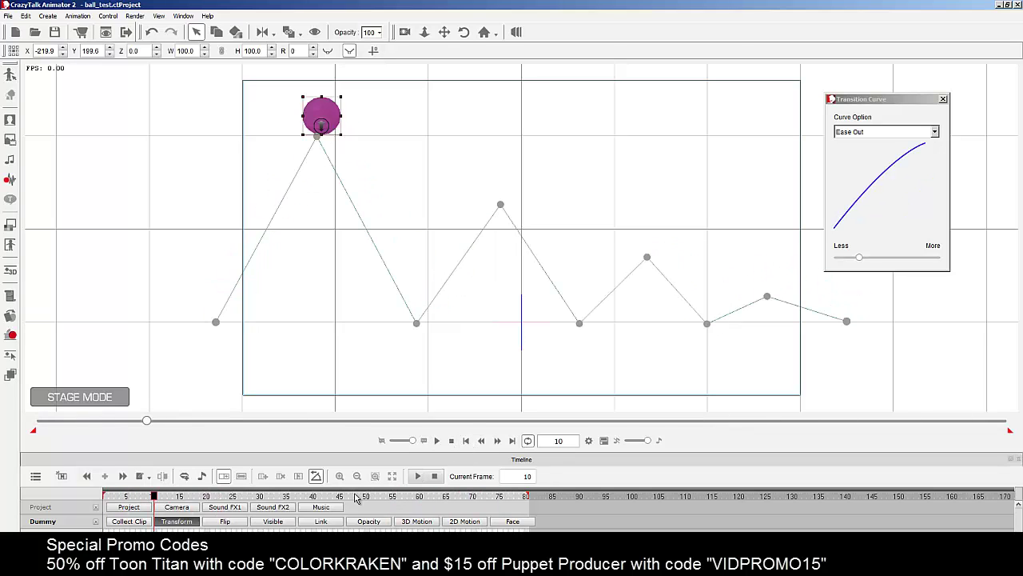
pyautogui.moveTo(860, 257); pyautogui.dragTo(854, 262)
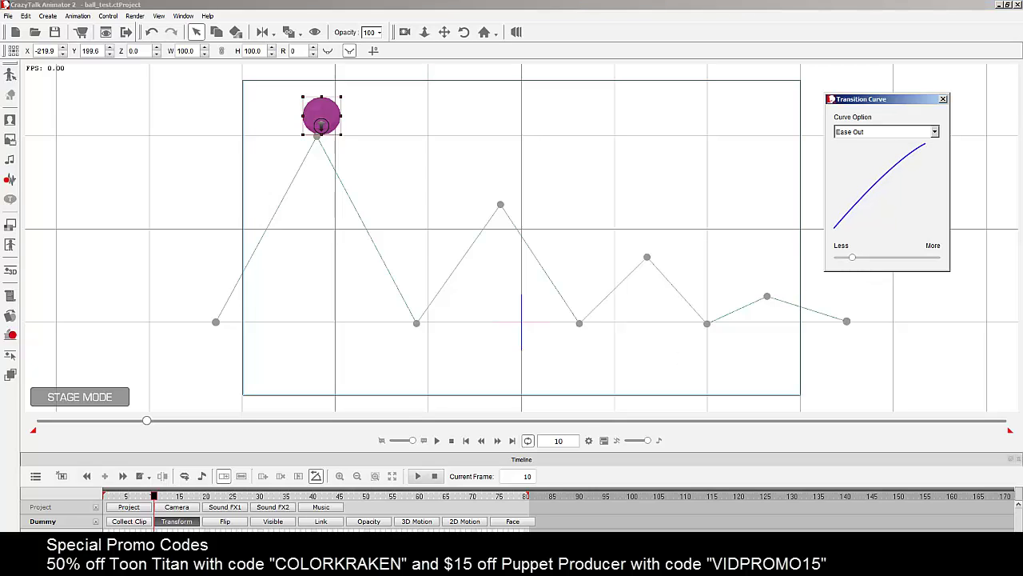
pyautogui.click(267, 496)
pyautogui.click(260, 497)
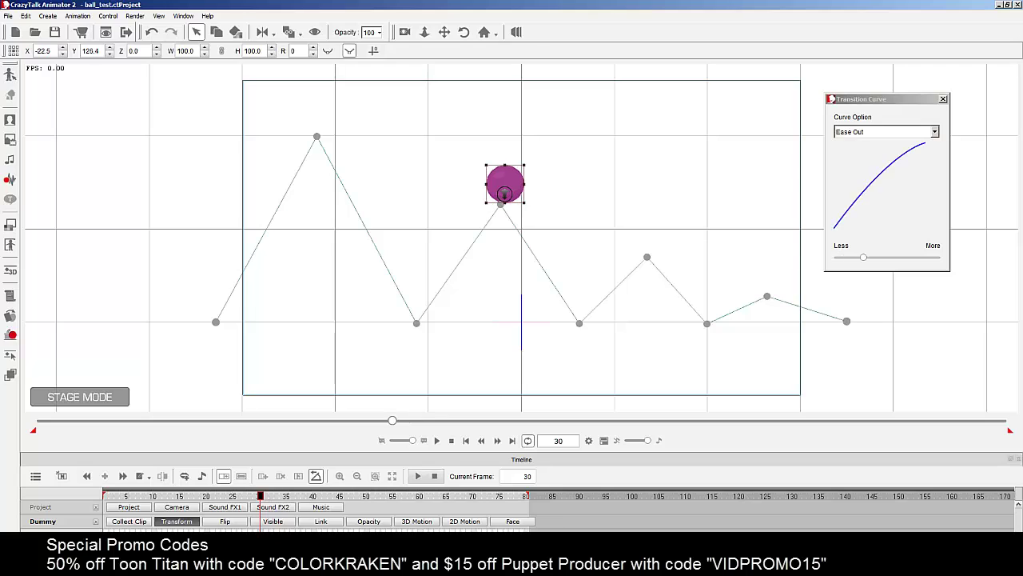
pyautogui.moveTo(864, 258); pyautogui.dragTo(844, 260)
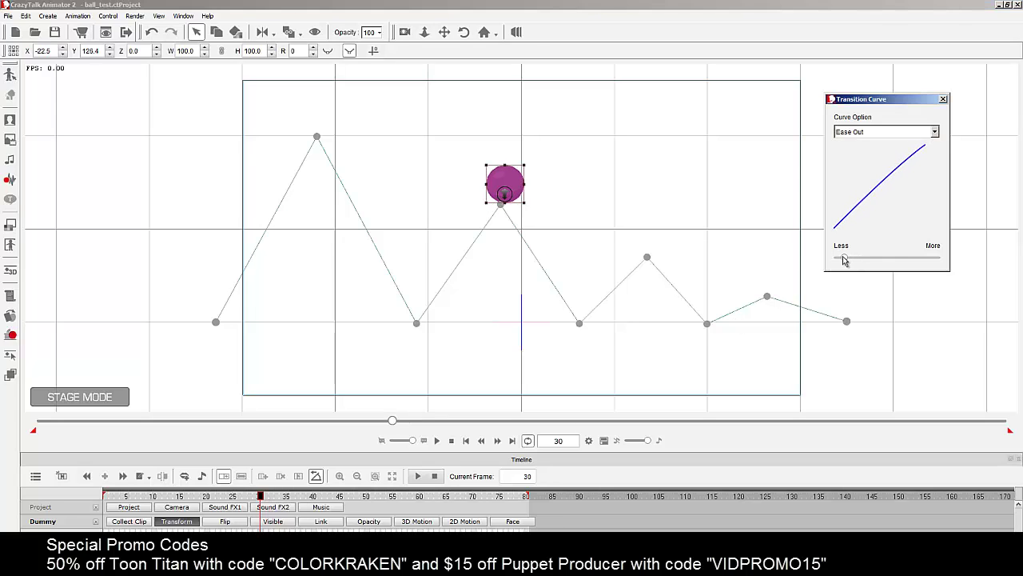
pyautogui.click(366, 496)
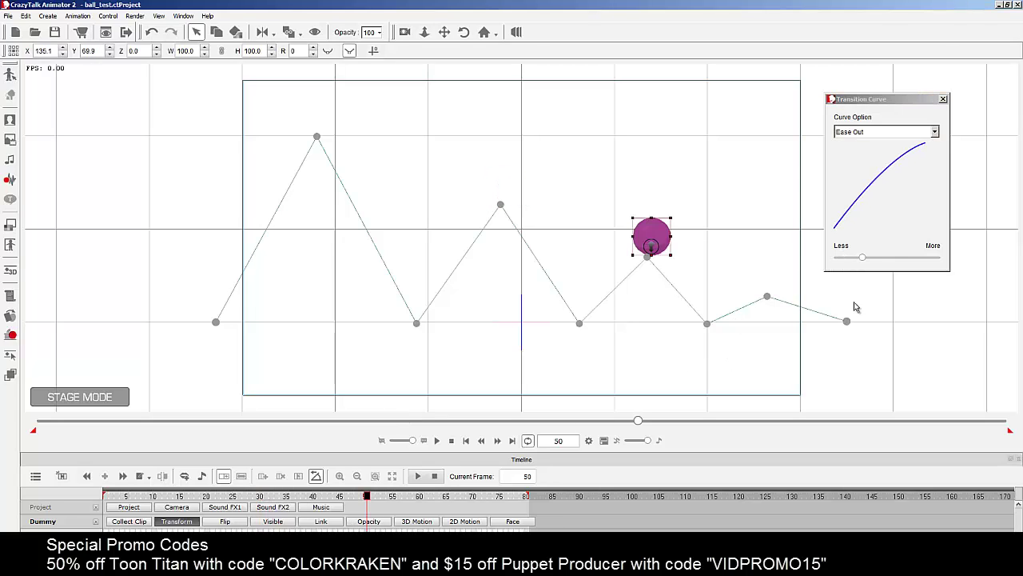
pyautogui.moveTo(860, 260); pyautogui.dragTo(846, 264)
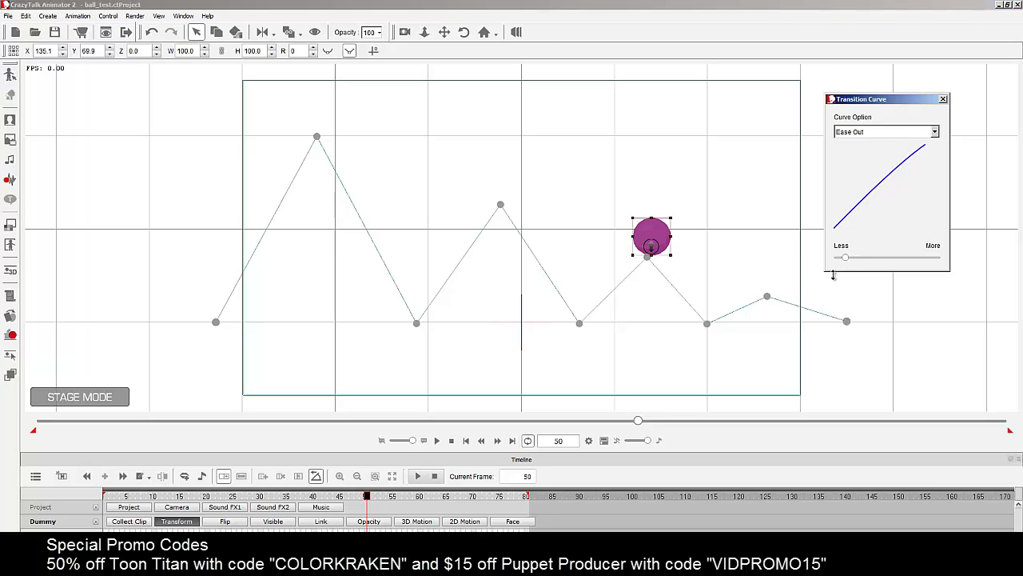
pyautogui.click(473, 497)
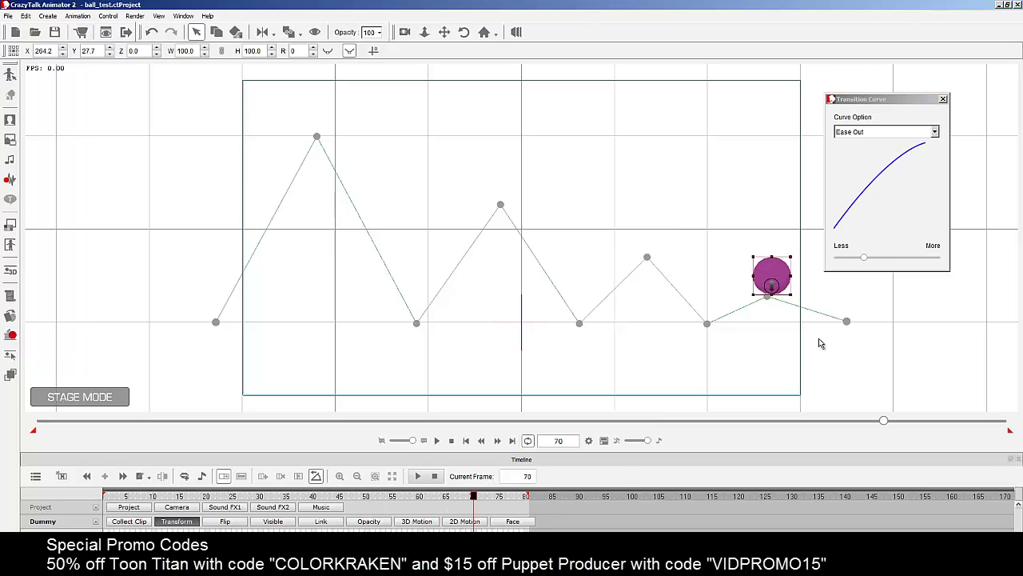
pyautogui.moveTo(863, 260); pyautogui.dragTo(858, 259)
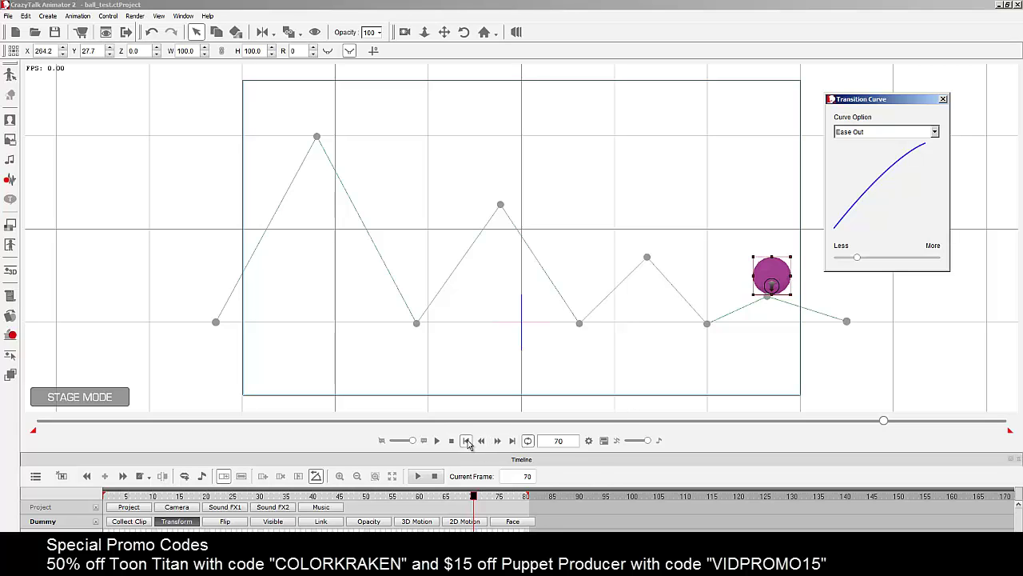
# Step: Play the whole bounce from the first frame to check the reduced easing, and return to frame 1
pyautogui.click(467, 440)
pyautogui.click(436, 440)
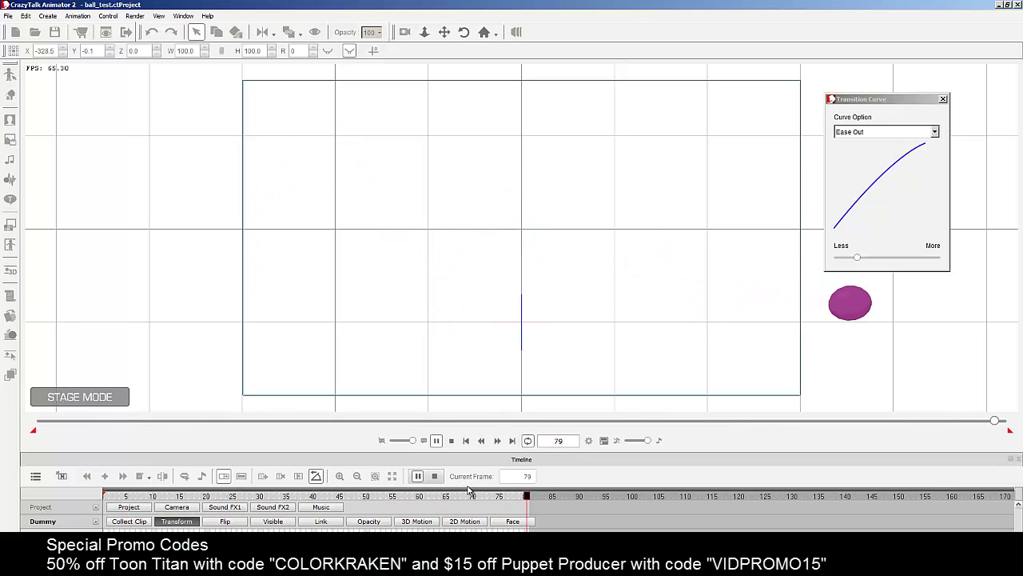
pyautogui.click(452, 441)
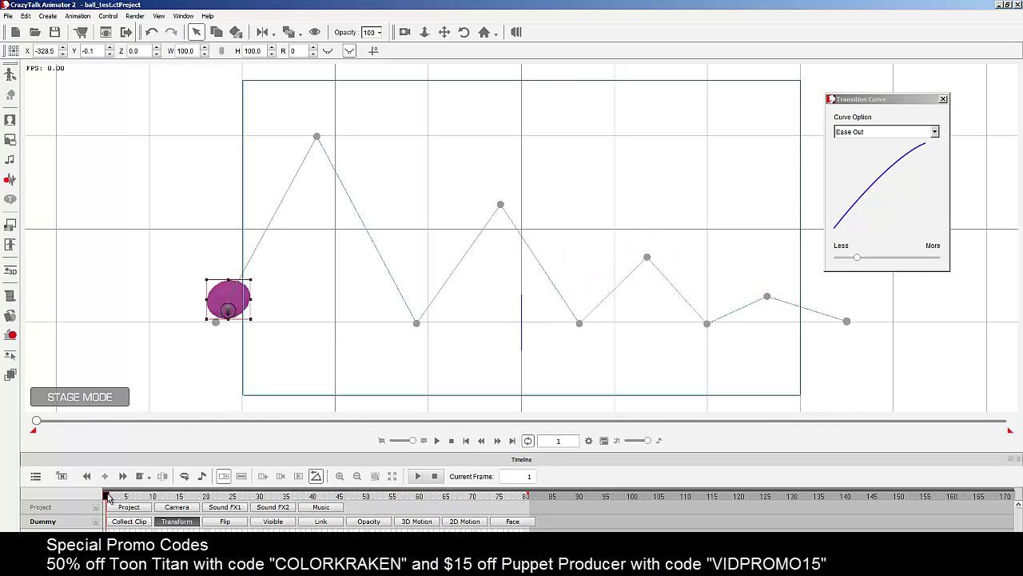
# Step: Change the ball's motion path from straight segments to a smooth curve and play the bounce
pyautogui.click(328, 51)
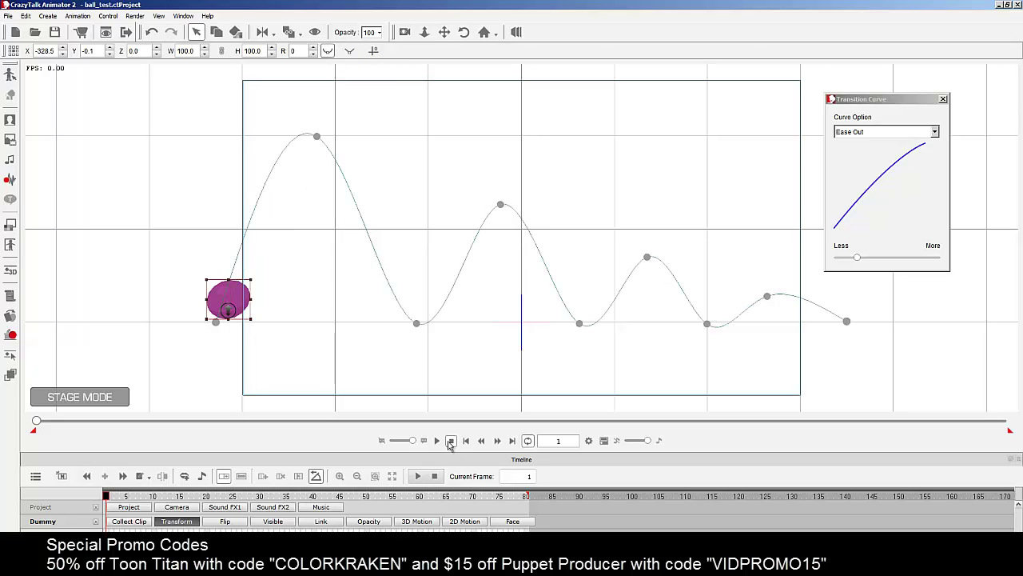
pyautogui.click(438, 440)
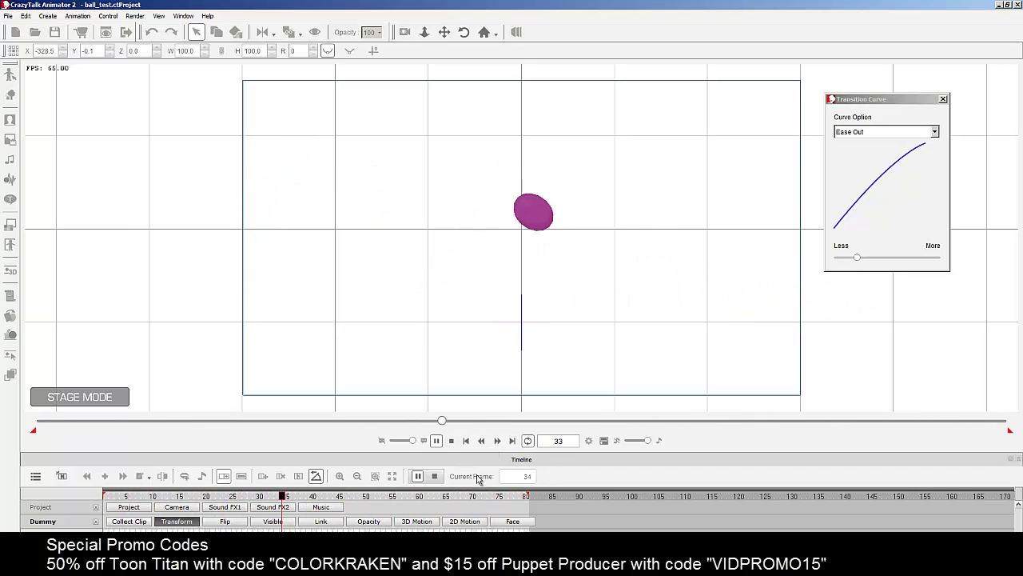
pyautogui.click(451, 440)
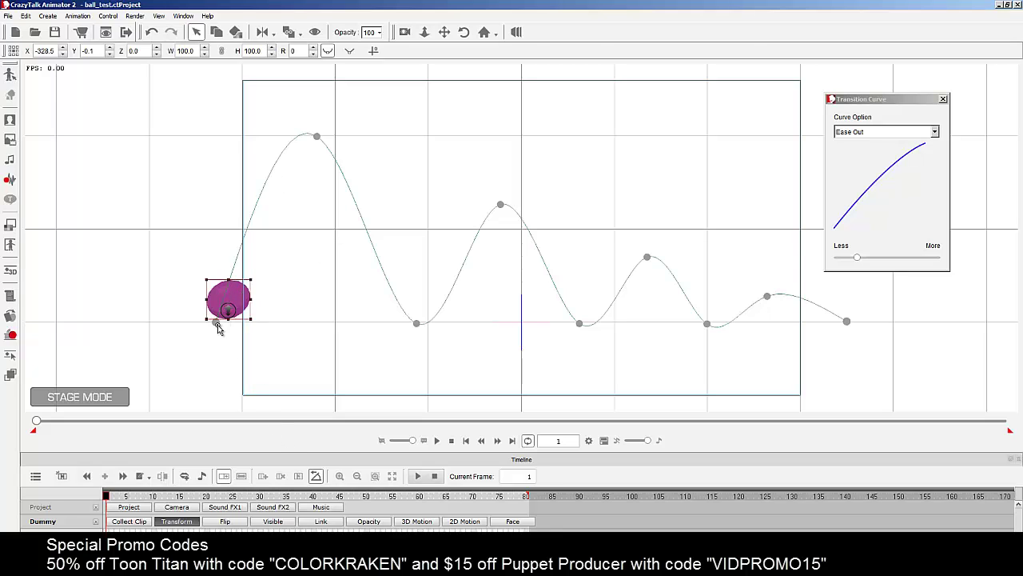
# Step: Widen the curved motion path by moving its start point to about X -378 and repositioning the other path points, and play the bounce
pyautogui.moveTo(217, 328); pyautogui.dragTo(185, 327)
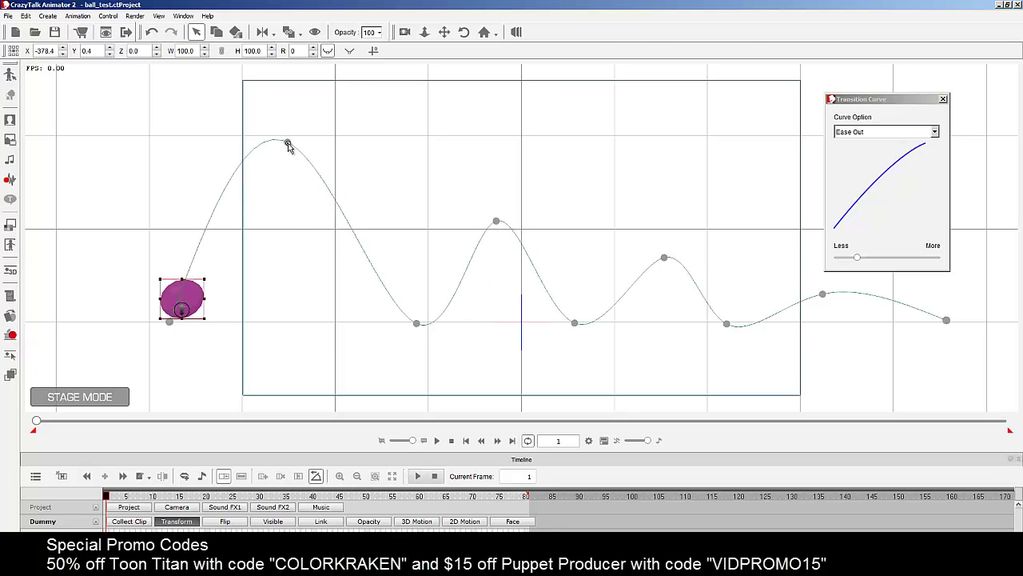
pyautogui.moveTo(408, 325); pyautogui.dragTo(397, 326)
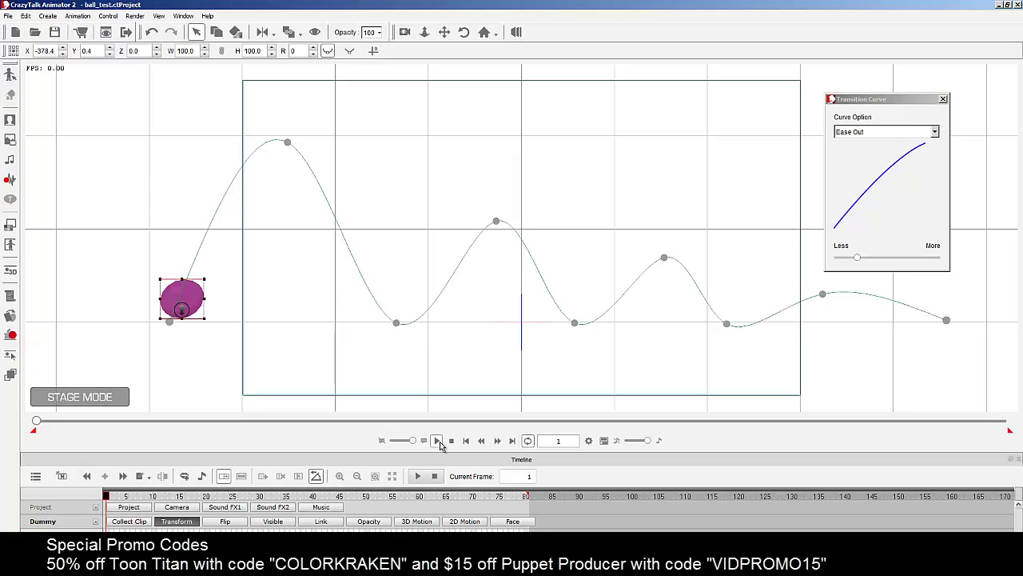
pyautogui.click(437, 441)
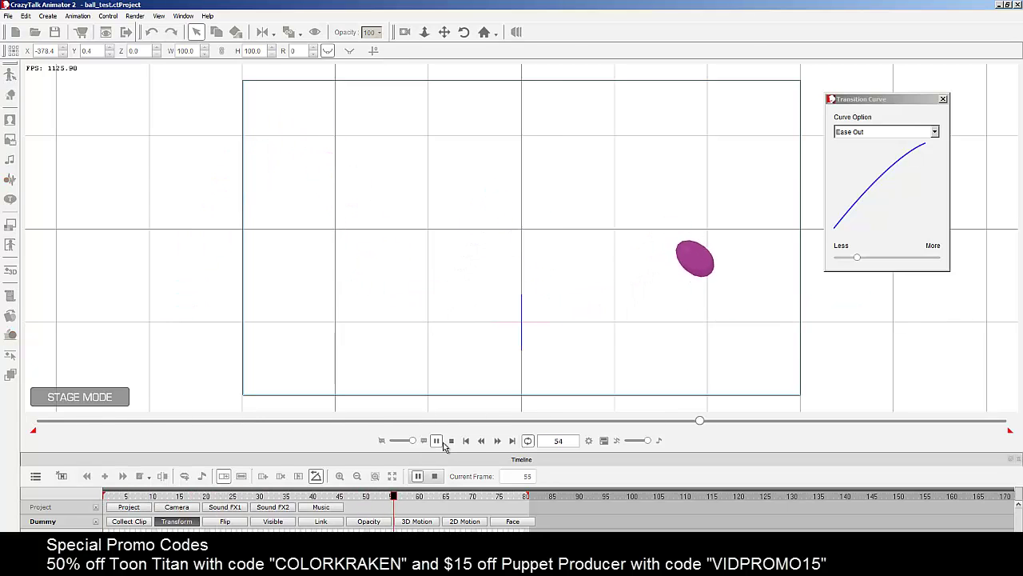